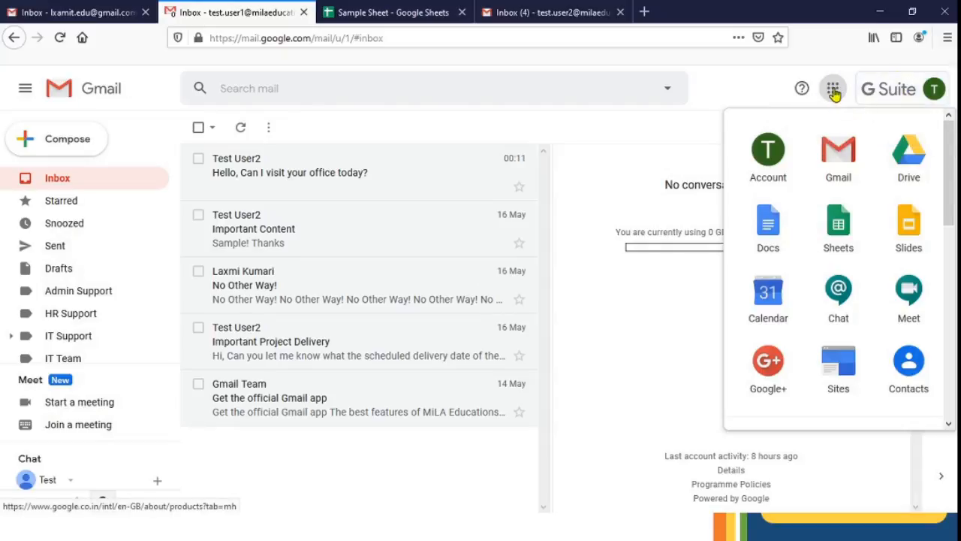
- Look through the available Google apps and open Google Sheets
scroll(848, 231, down, 3)
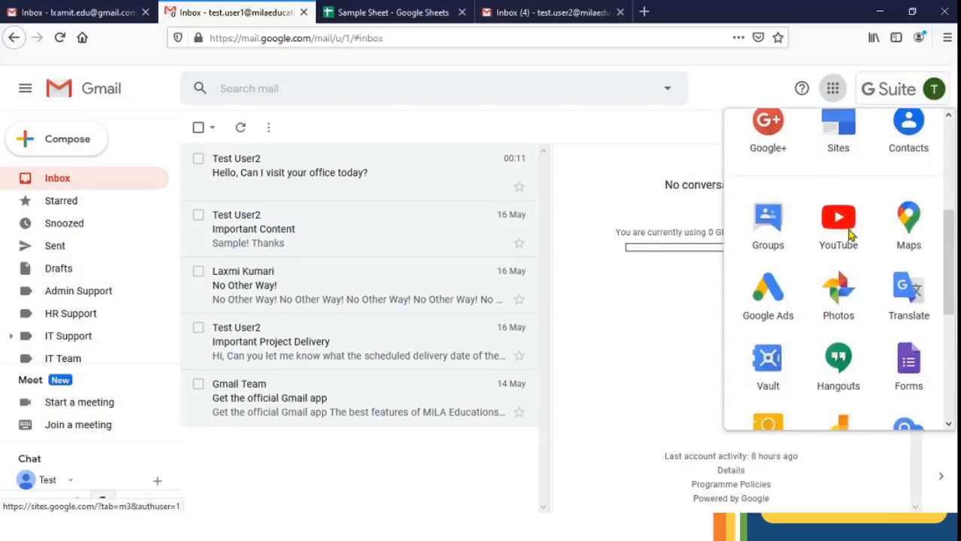
scroll(849, 238, down, 5)
scroll(849, 263, up, 6)
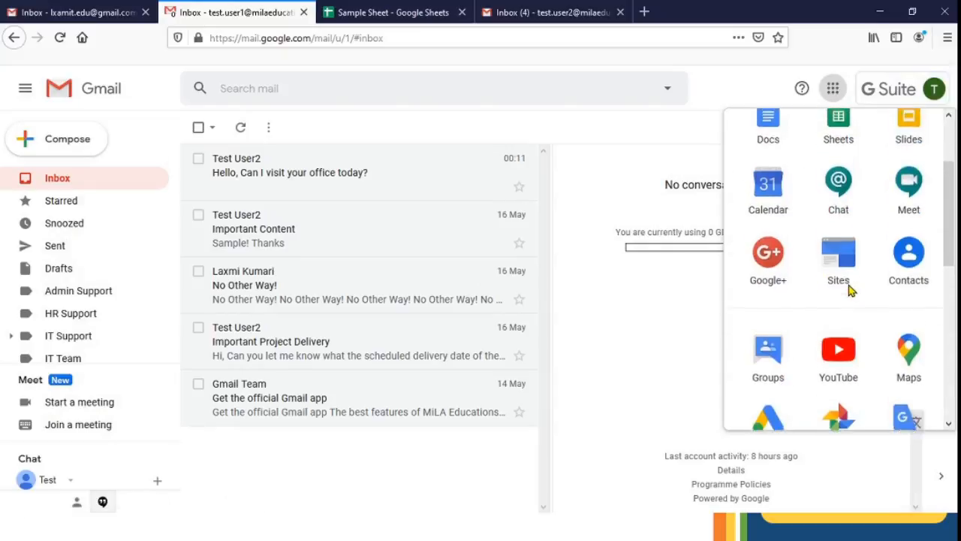
scroll(849, 289, up, 2)
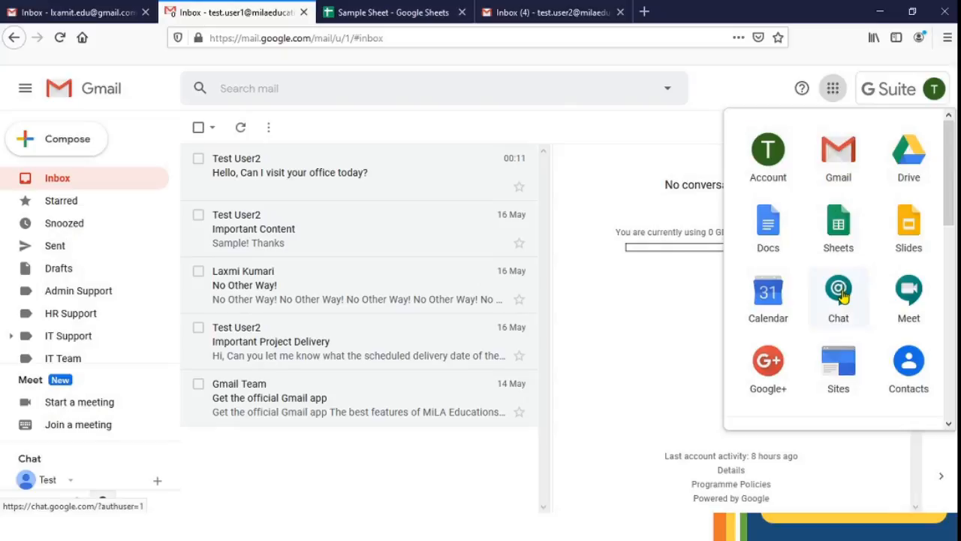
click(838, 225)
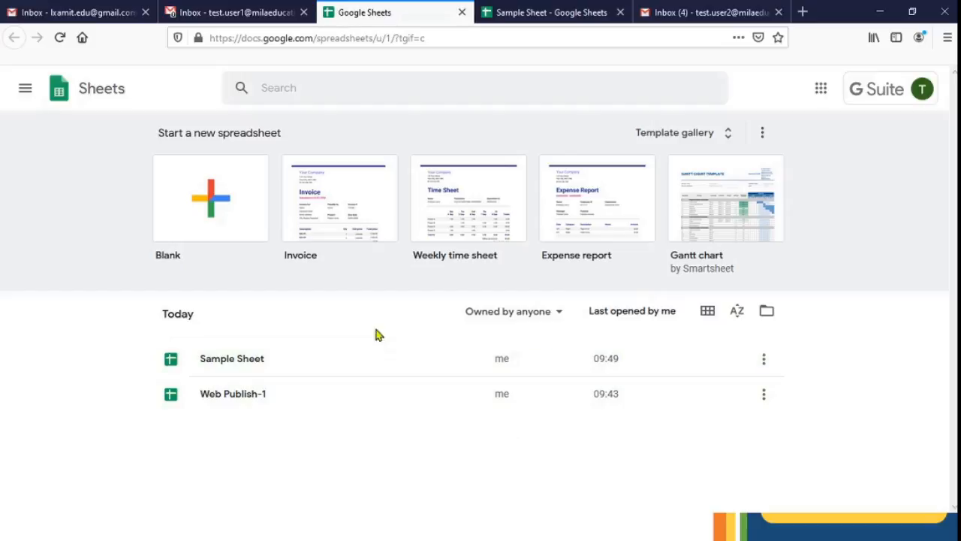
- Create a new blank spreadsheet from the Sheets home page
drag(177, 313, 250, 332)
click(229, 318)
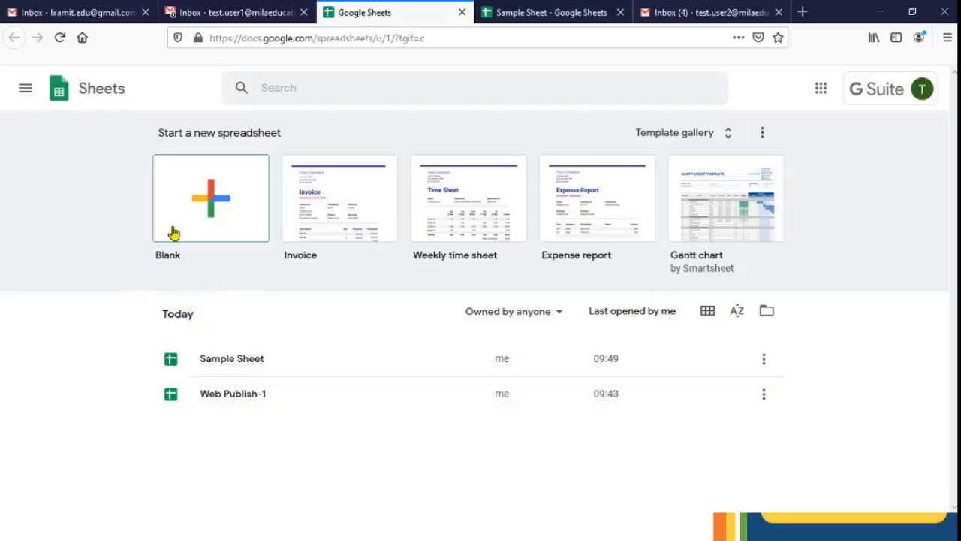
click(214, 197)
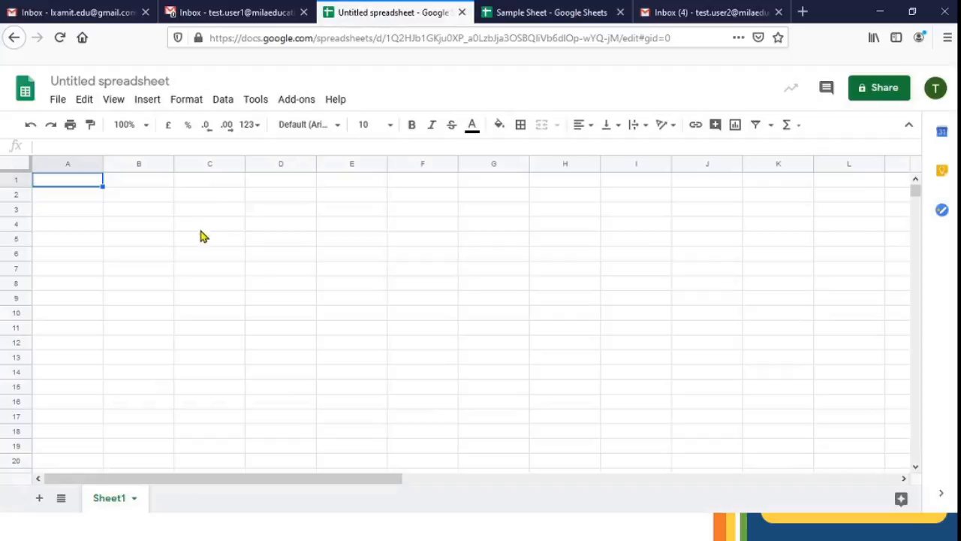
- Rename the untitled spreadsheet as "Something-Your Choice"
click(142, 81)
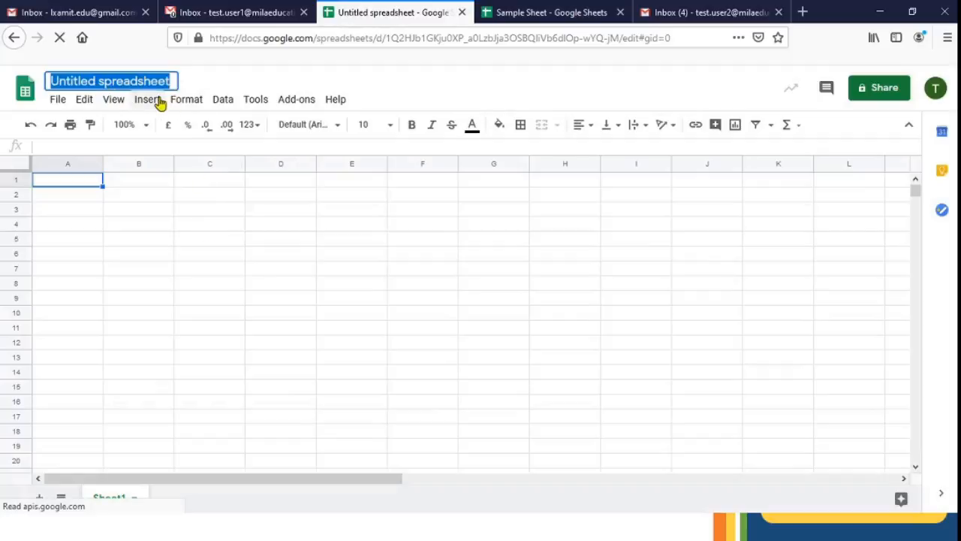
text(Something)
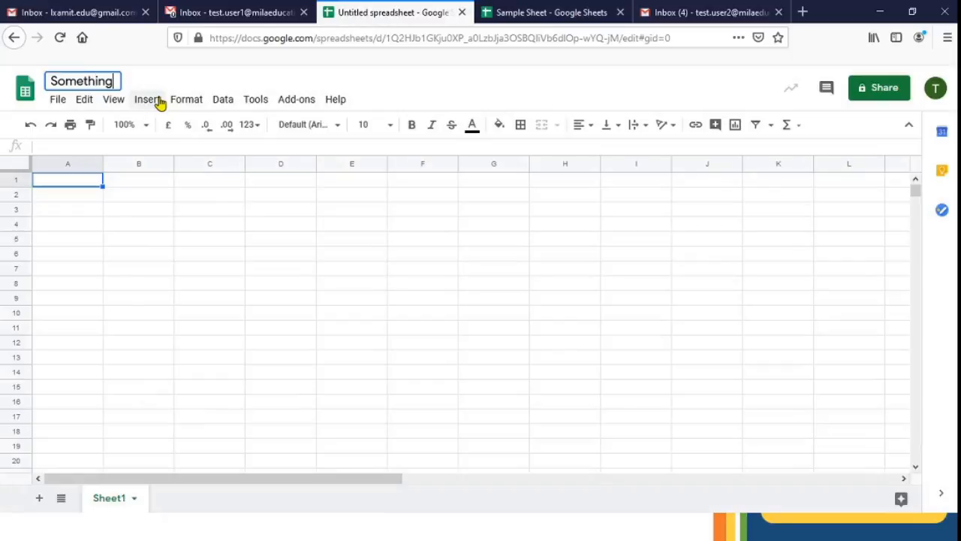
text(-Your Choce)
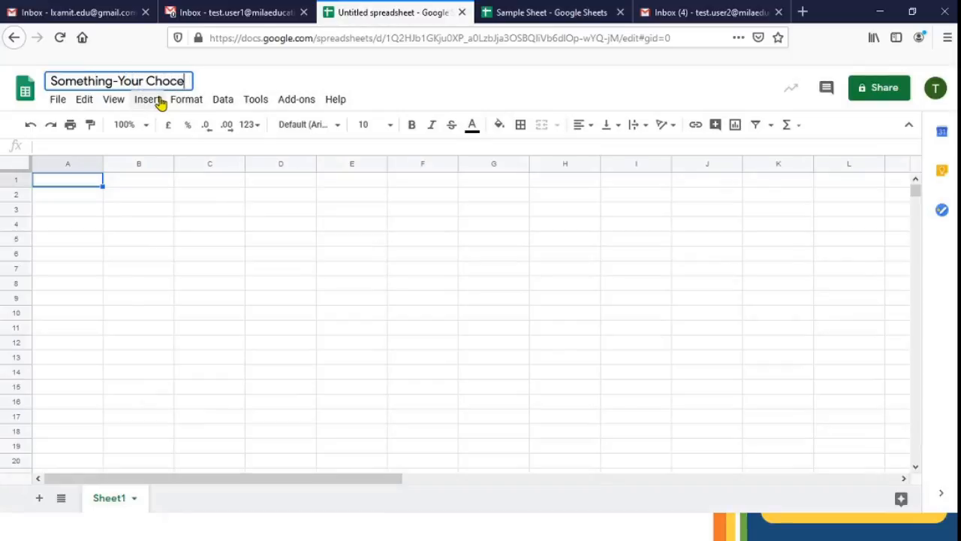
key(BackSpace)
key(BackSpace)
text(ice)
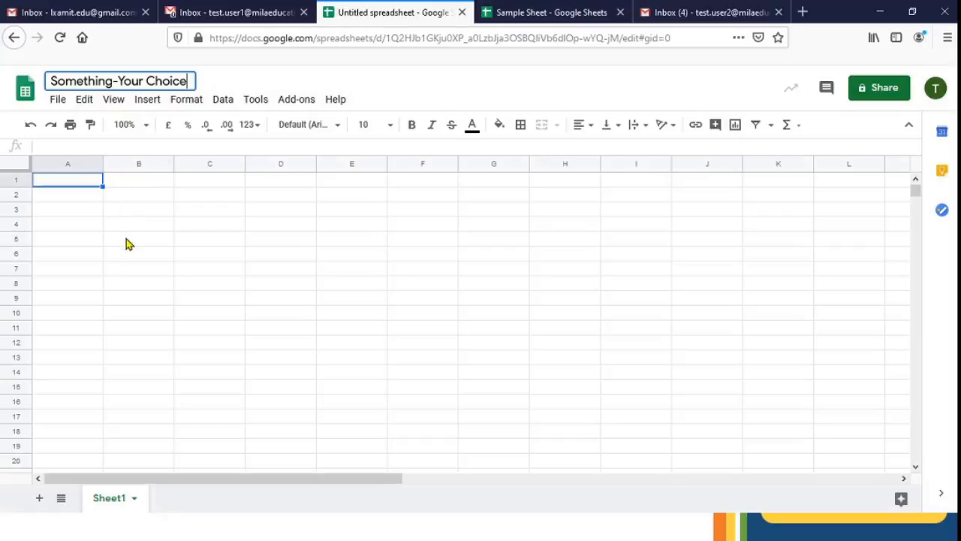
click(120, 213)
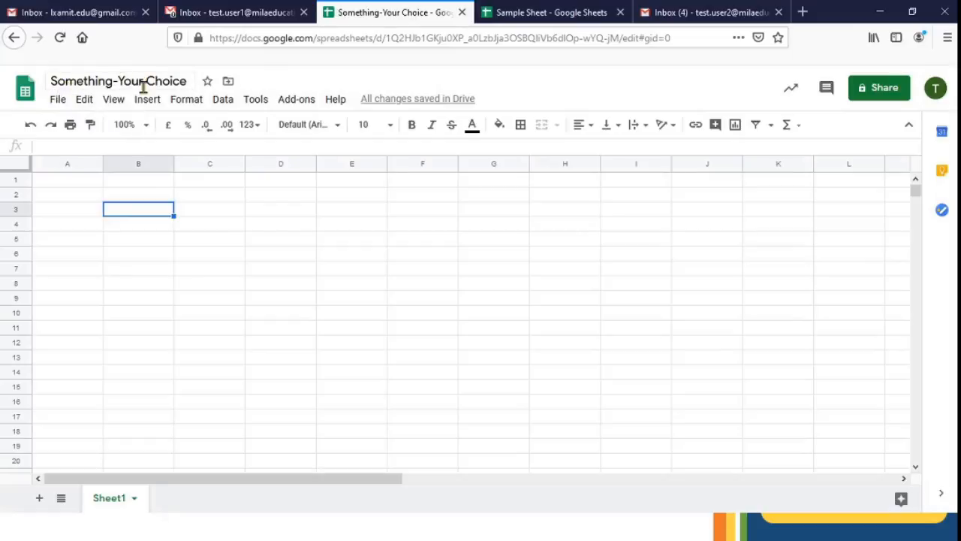
click(98, 227)
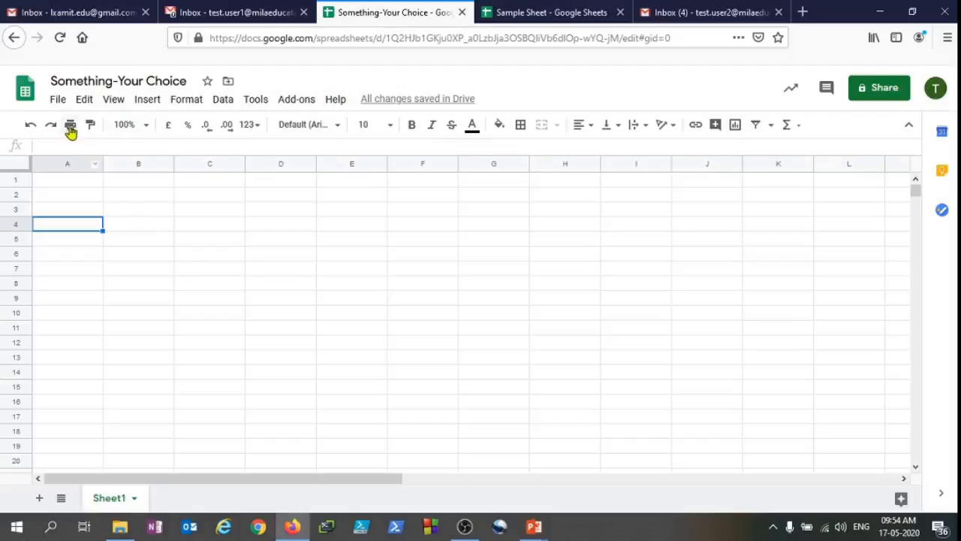
- Return to the Sheets home page and open the full template gallery
click(30, 100)
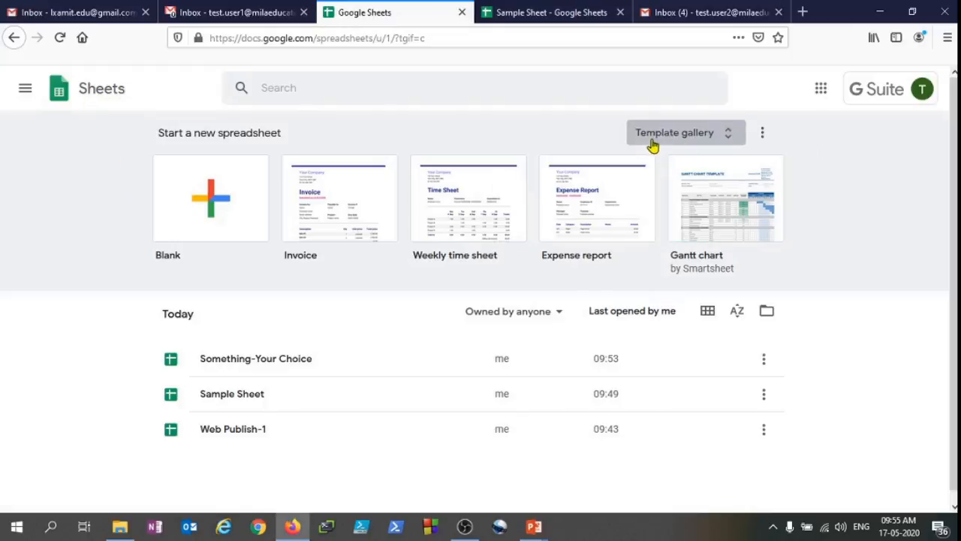
click(695, 136)
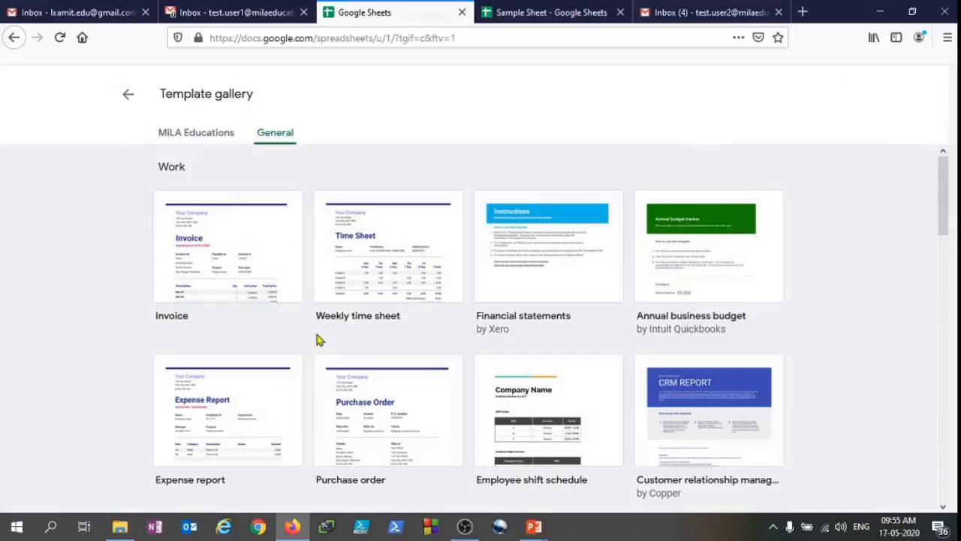
- Compare the MiLA Educations organisation templates with the General templates in the gallery
click(208, 142)
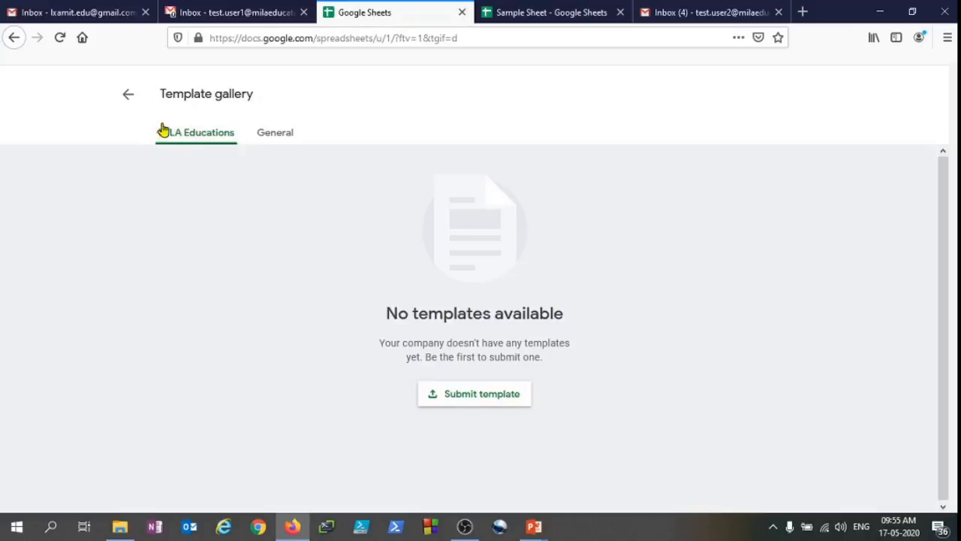
click(286, 136)
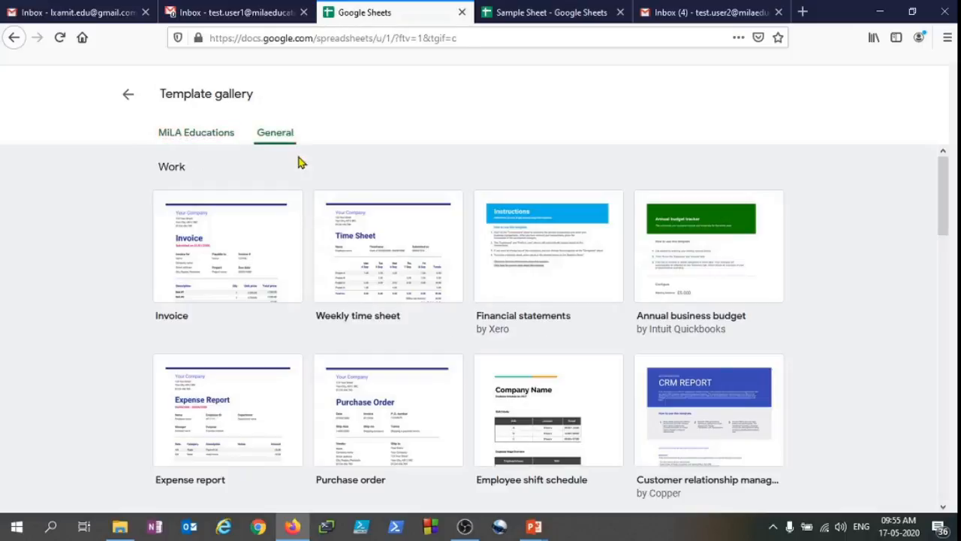
click(196, 135)
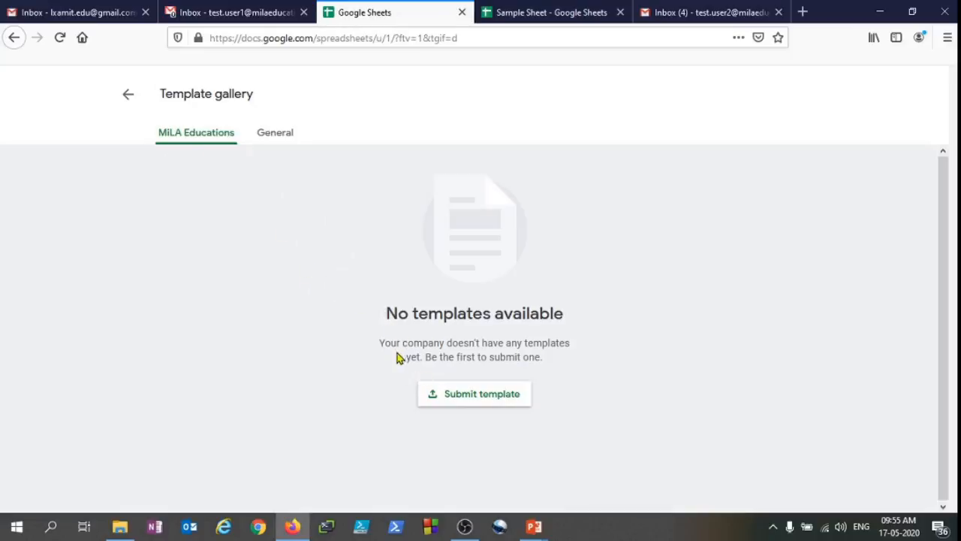
drag(382, 344, 555, 344)
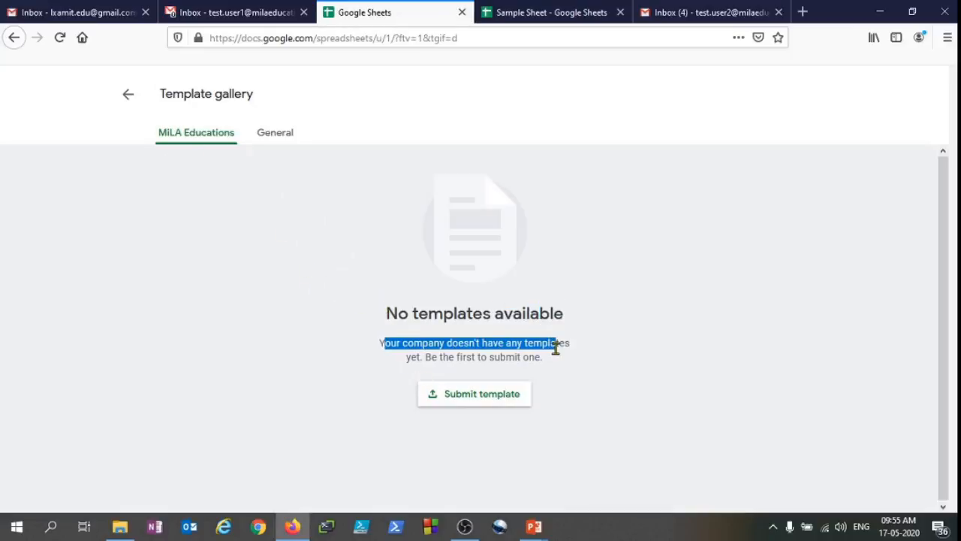
click(455, 355)
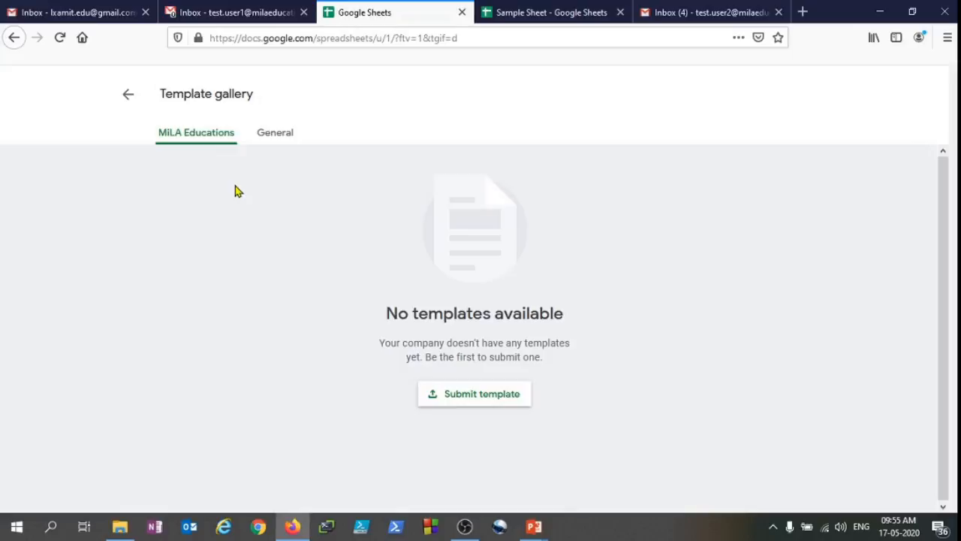
- Create a spreadsheet from the General gallery's Weekly time sheet template and dismiss the cell edit history tip
click(276, 138)
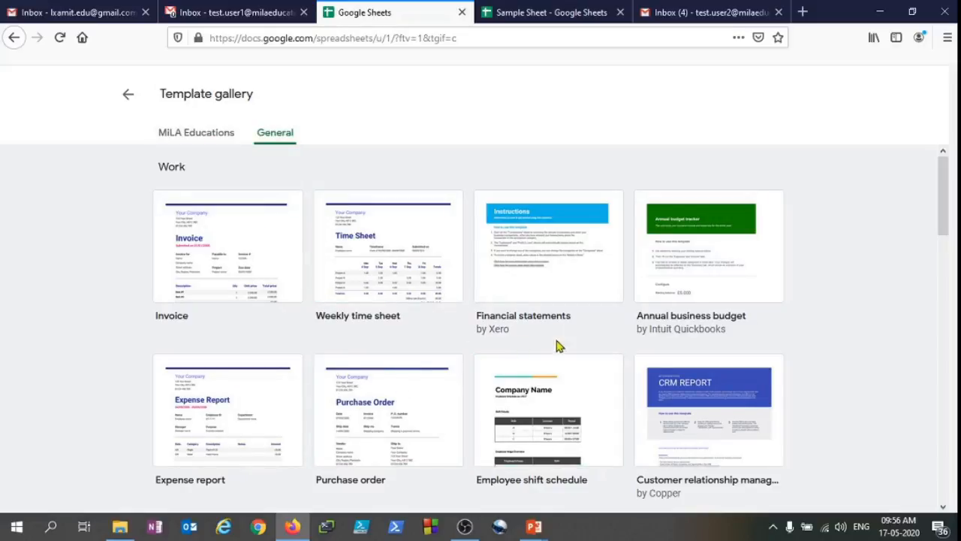
click(380, 275)
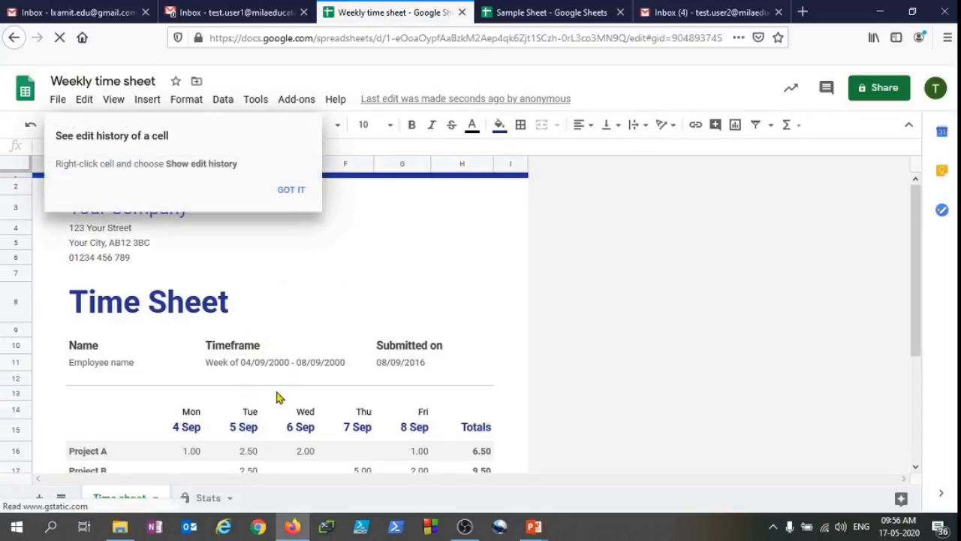
click(290, 193)
click(279, 285)
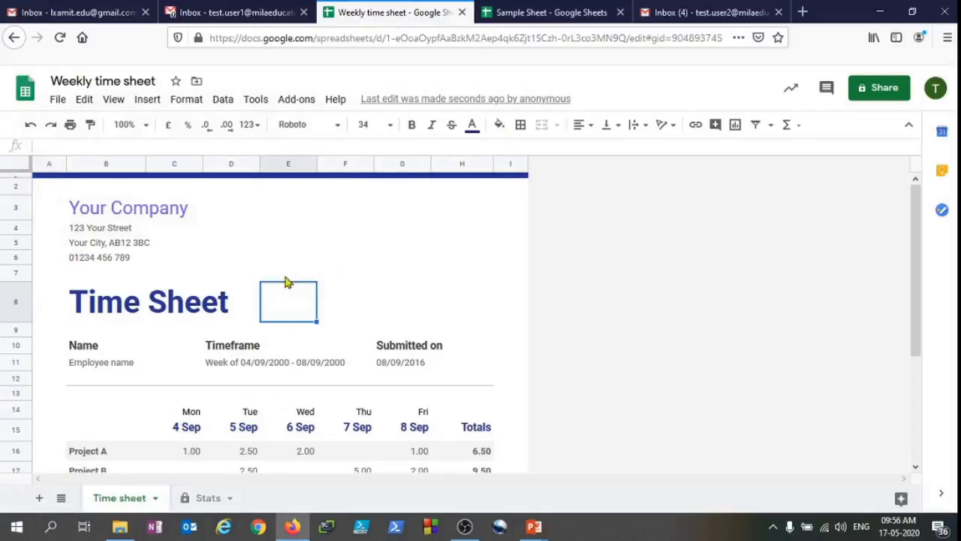
- Review the Time sheet layout, from the company header through the project hours to the billing total
click(377, 215)
scroll(323, 314, down, 5)
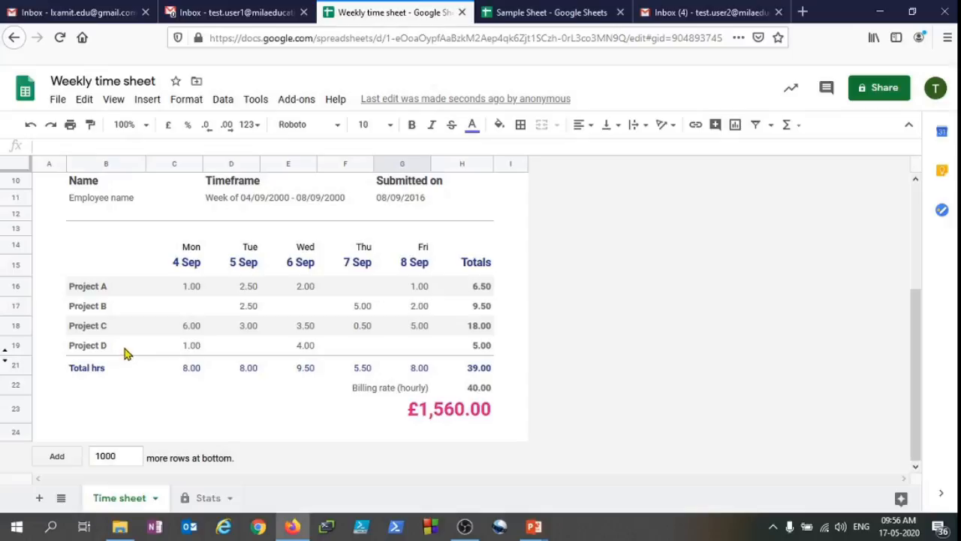
scroll(243, 343, up, 5)
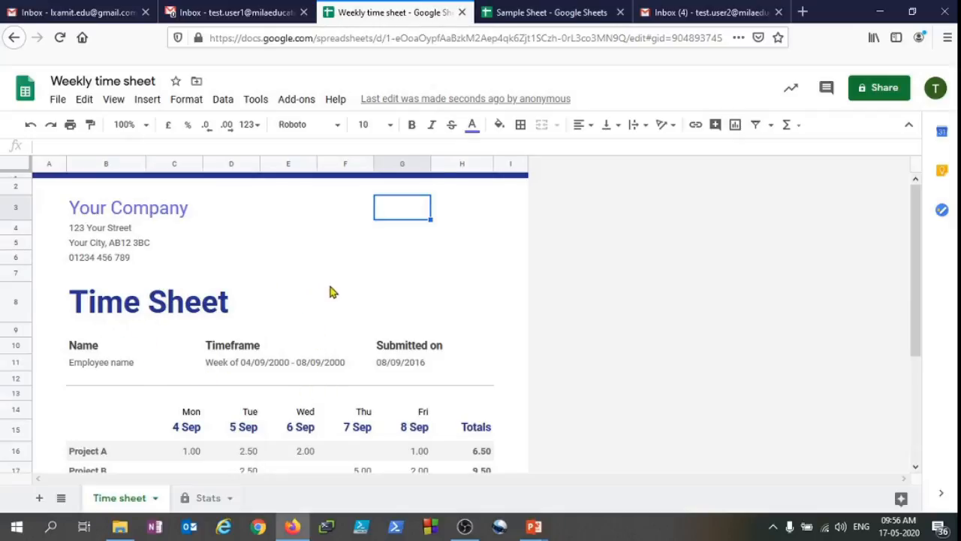
scroll(268, 359, down, 3)
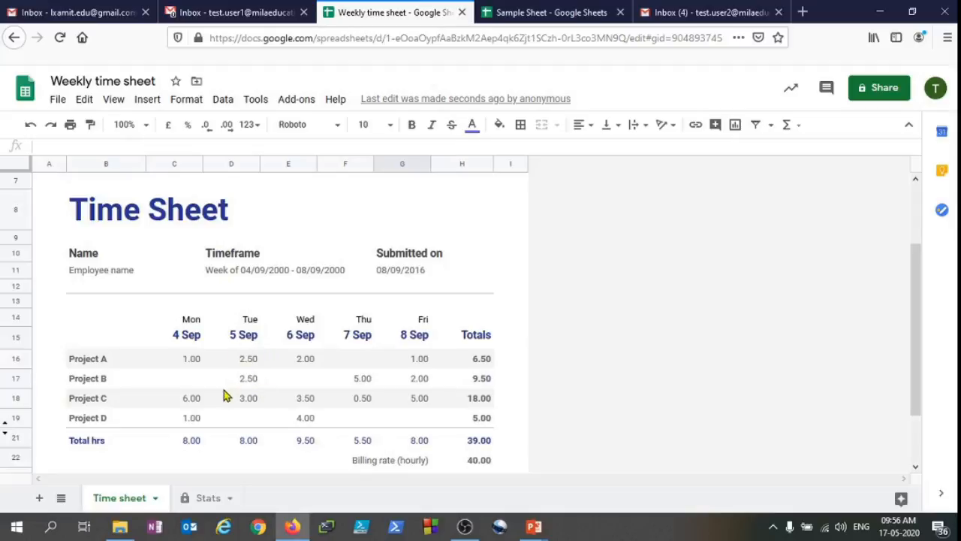
scroll(224, 389, up, 3)
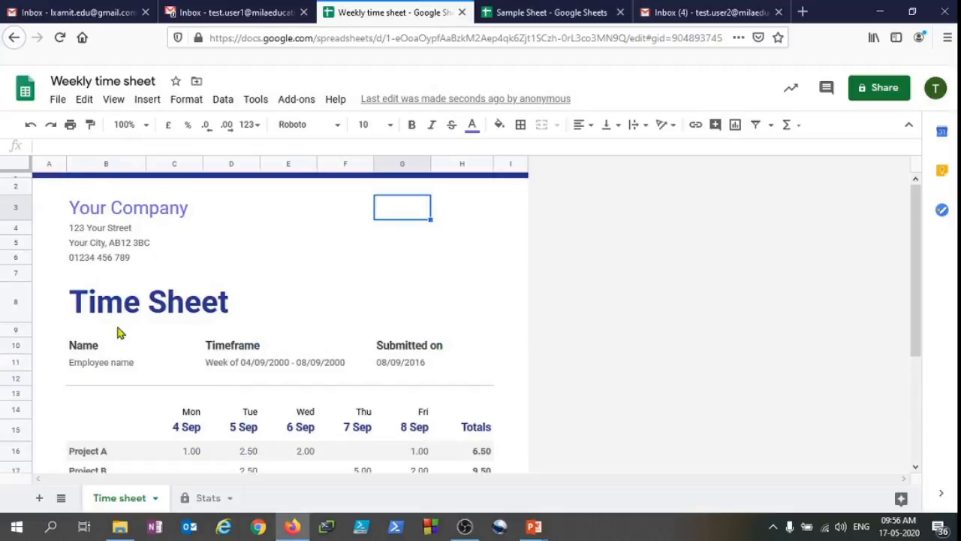
scroll(264, 391, down, 3)
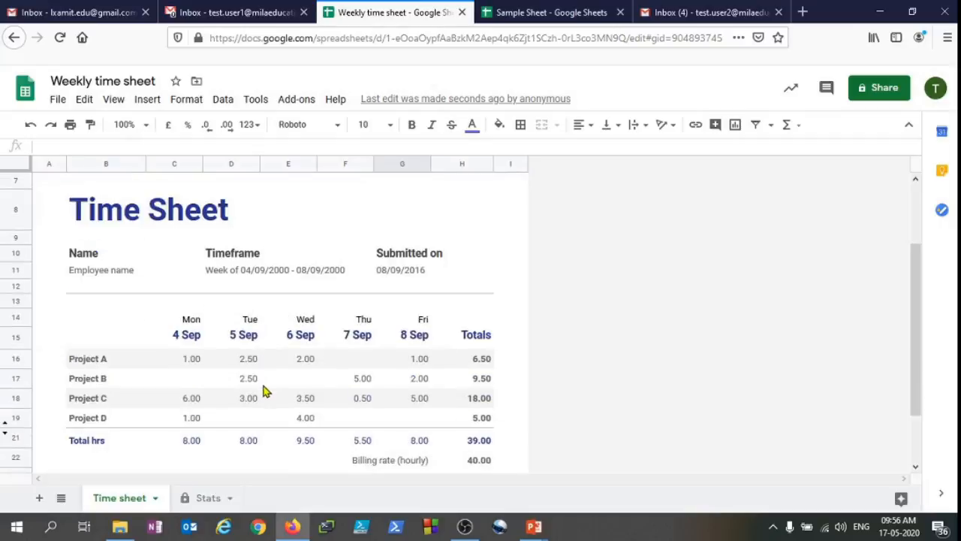
scroll(263, 390, down, 2)
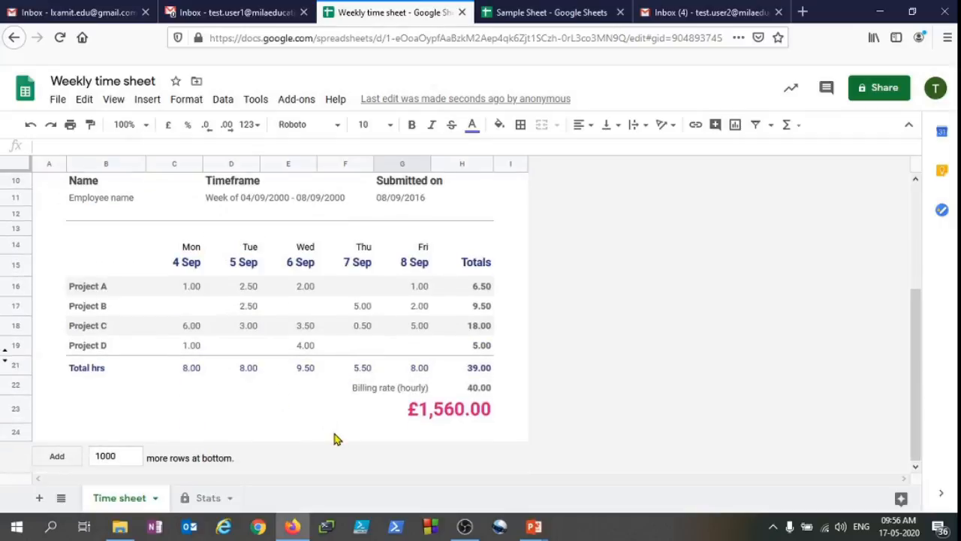
- Inspect the project utilisation chart on the Stats sheet and return to the beginning of the Time sheet
click(204, 499)
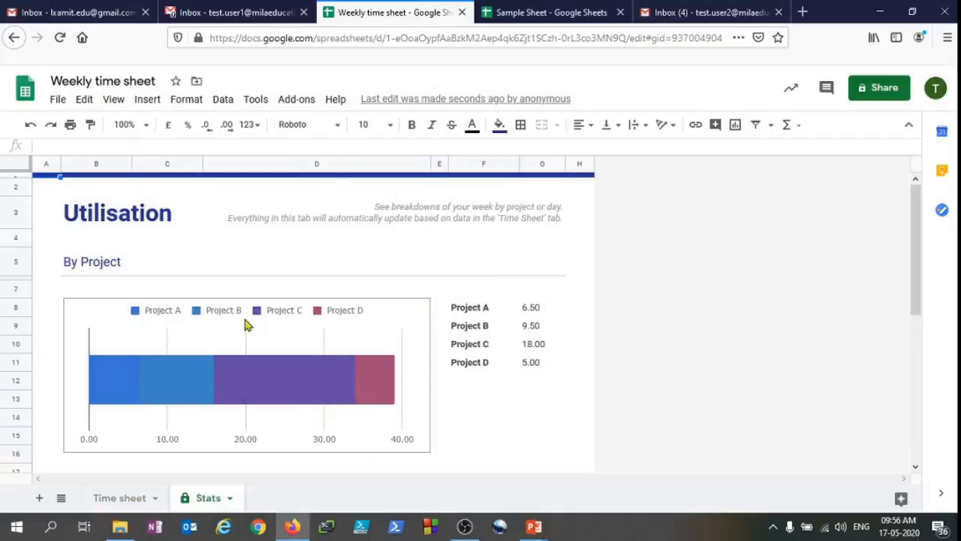
click(122, 498)
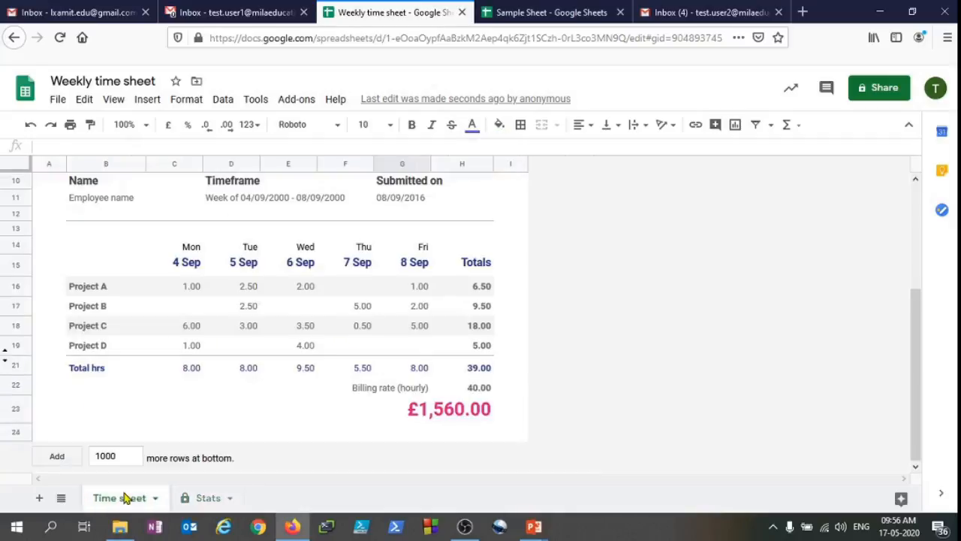
scroll(223, 358, up, 4)
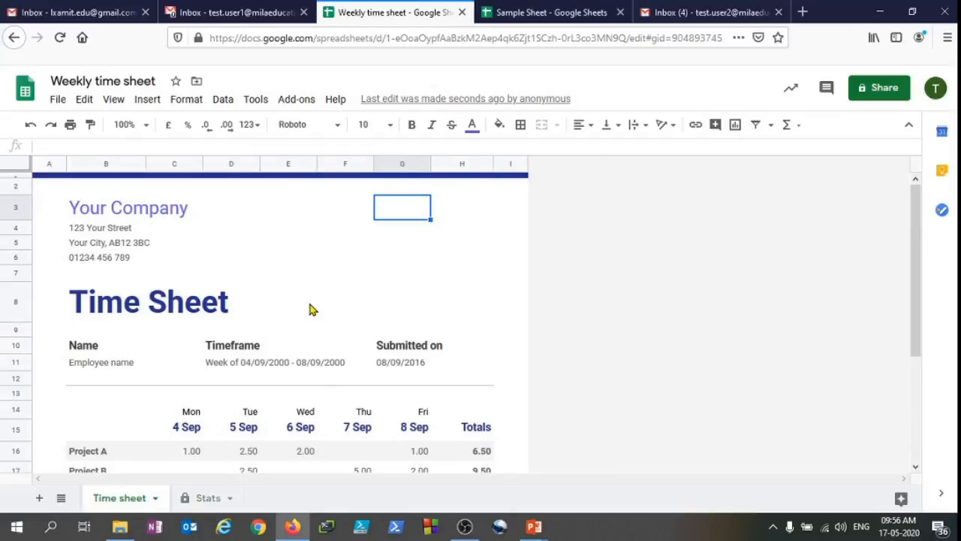
- Examine the template's placeholder cells for company name, address, phone number and employee name
click(125, 255)
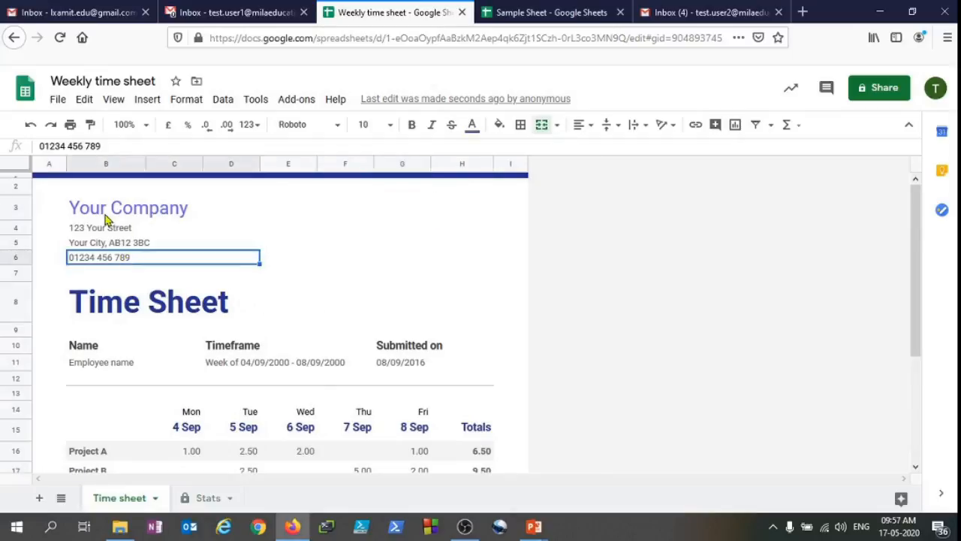
click(104, 211)
drag(78, 232, 99, 279)
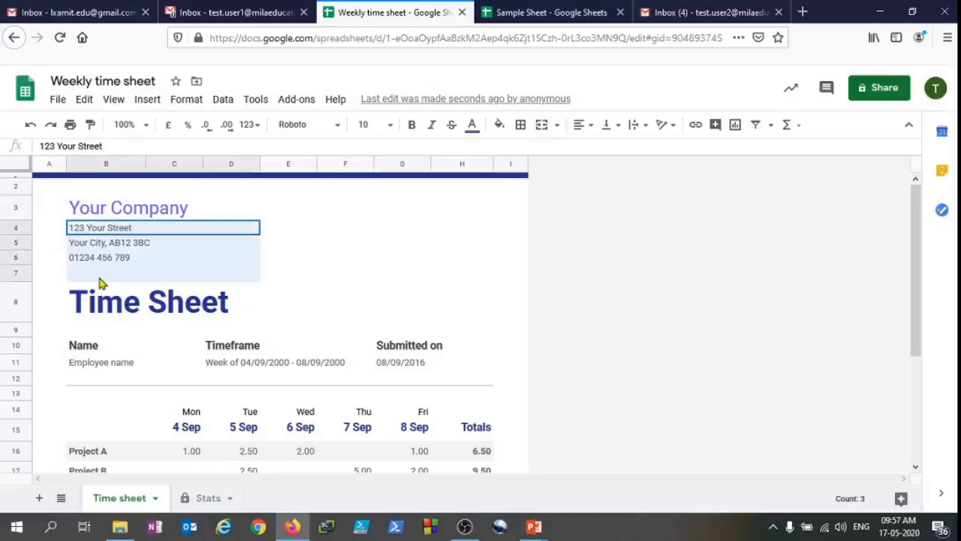
scroll(190, 321, down, 2)
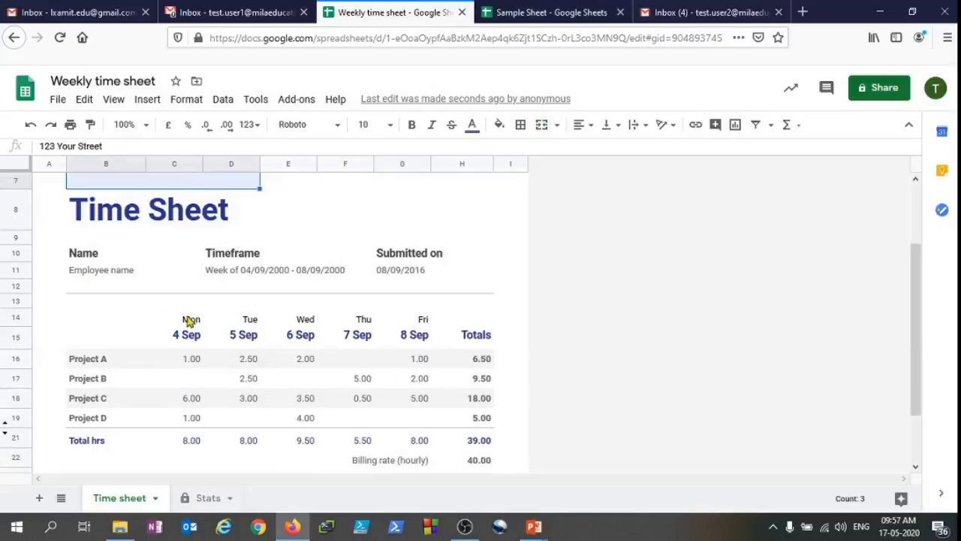
click(109, 274)
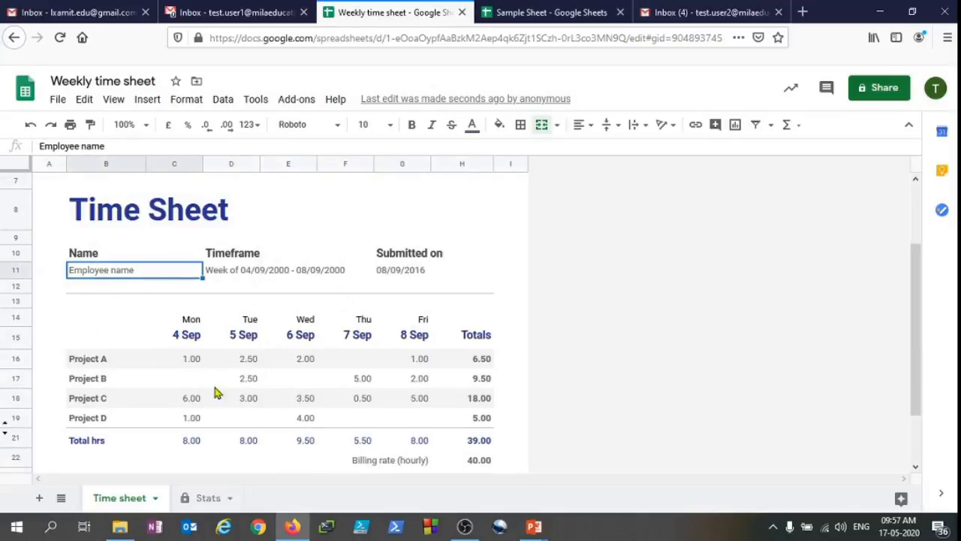
- Review the Time sheet's project rows, daily hours and billing total, and return to the company header
drag(107, 358, 103, 424)
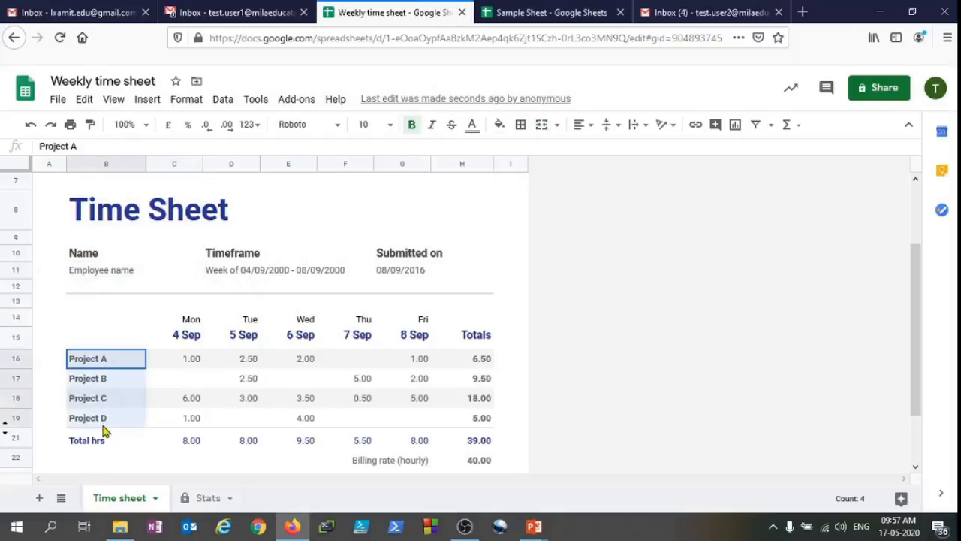
scroll(229, 406, down, 2)
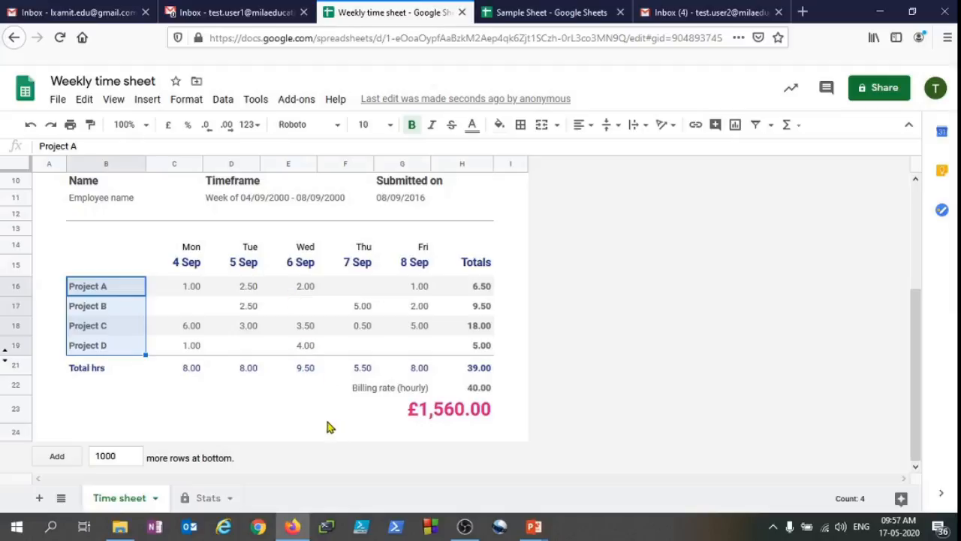
scroll(326, 425, up, 3)
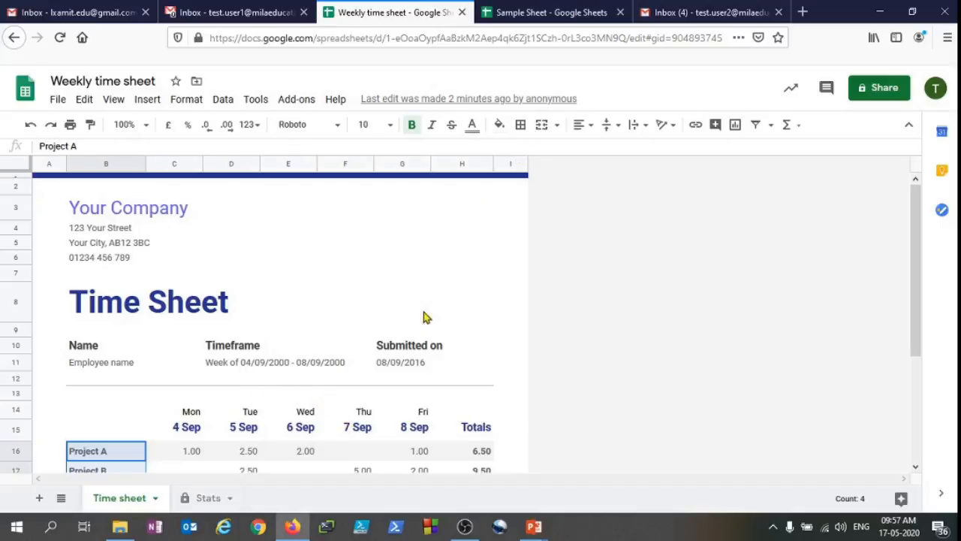
scroll(272, 347, down, 2)
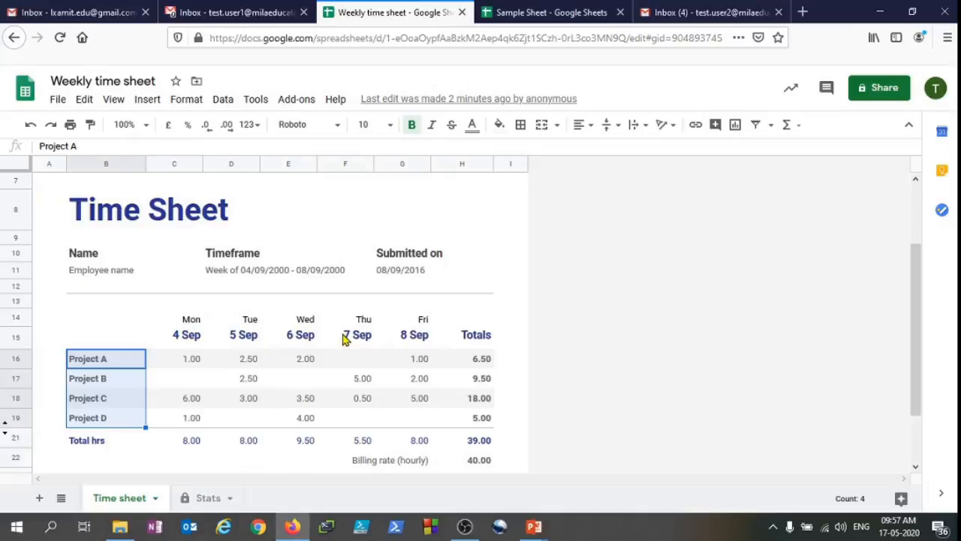
scroll(222, 319, up, 2)
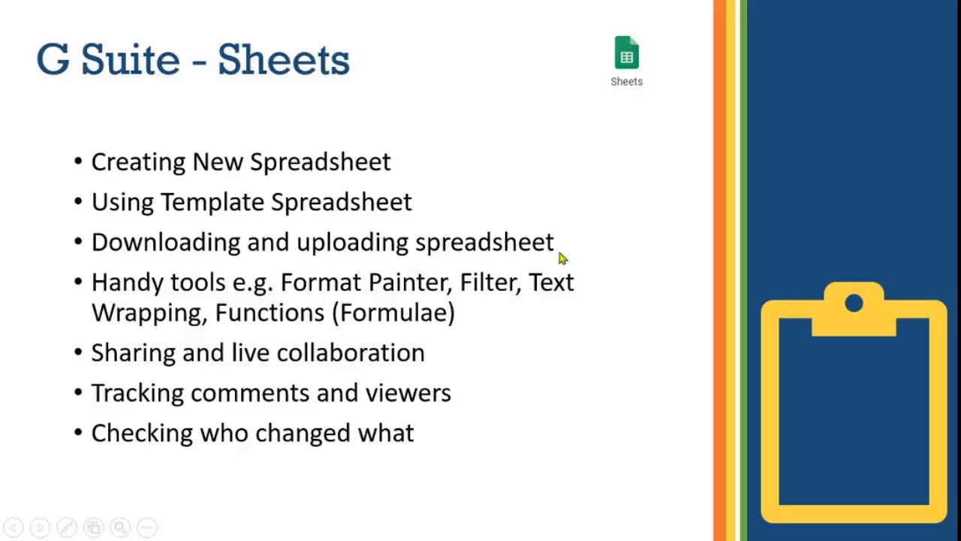
- Switch from the slideshow back to the browser, go to the Sheets home screen and reopen the Weekly time sheet spreadsheet
key(alt+Tab)
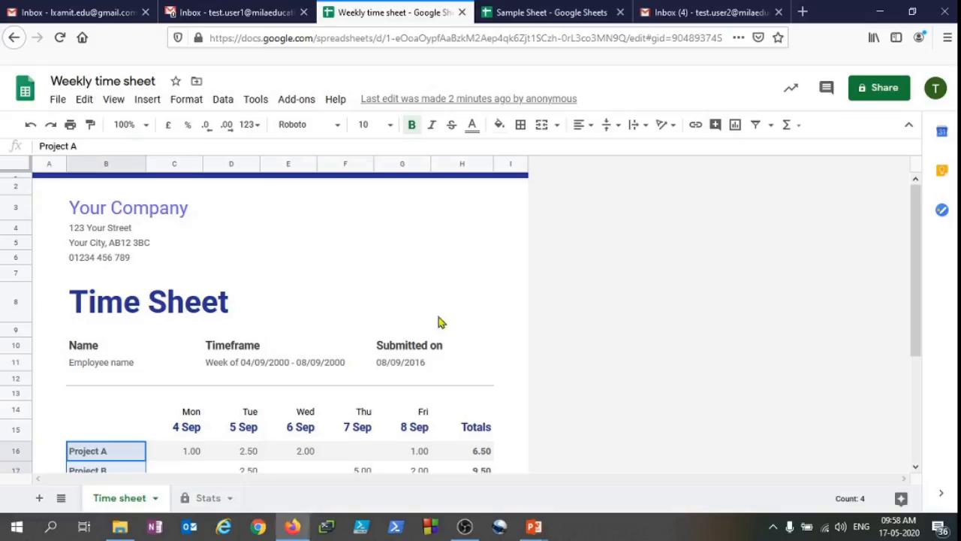
click(25, 90)
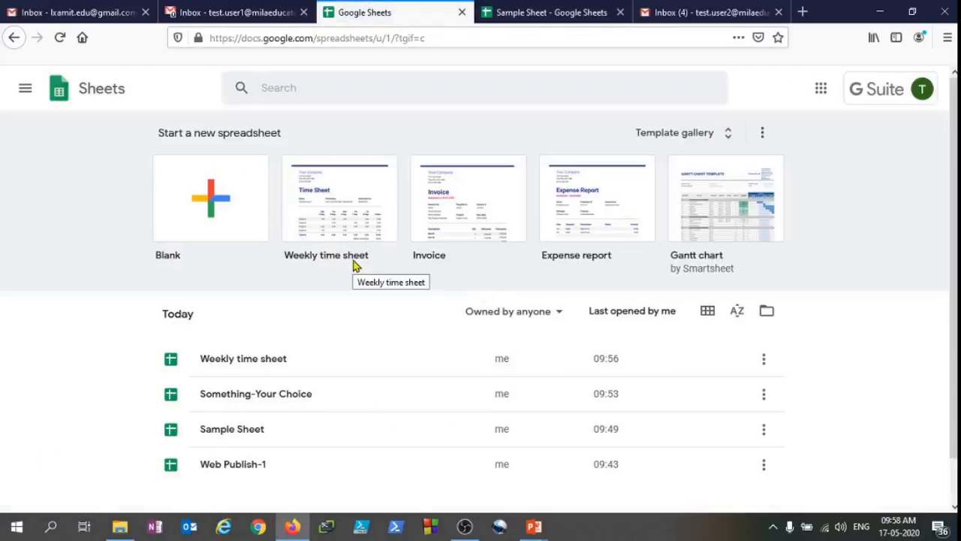
click(277, 369)
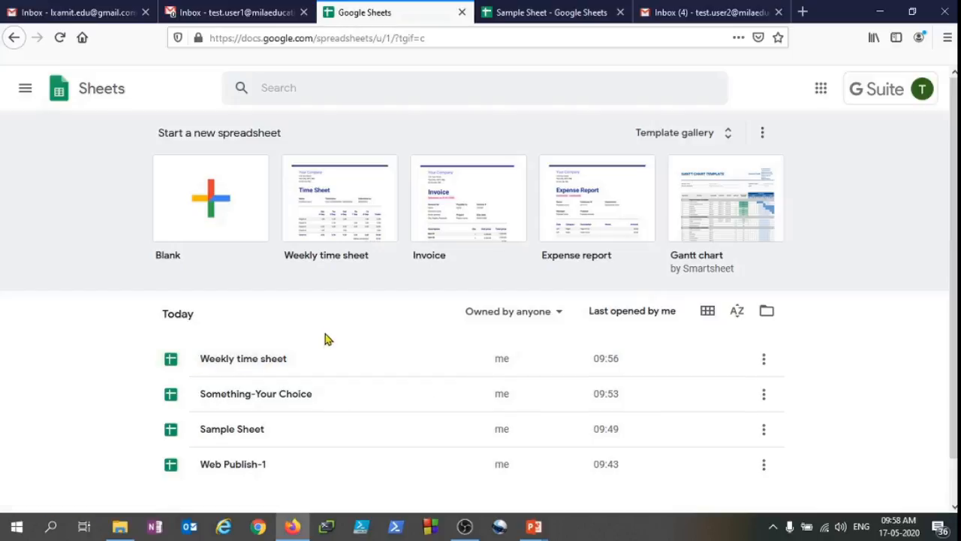
click(258, 358)
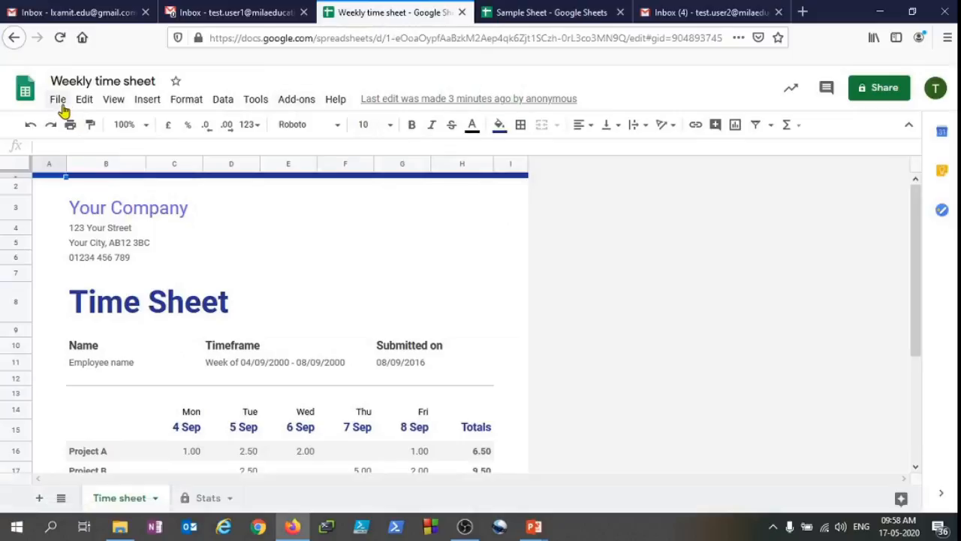
- Download the Weekly time sheet as a Microsoft Excel (.xlsx) file, saving it to the device
click(58, 99)
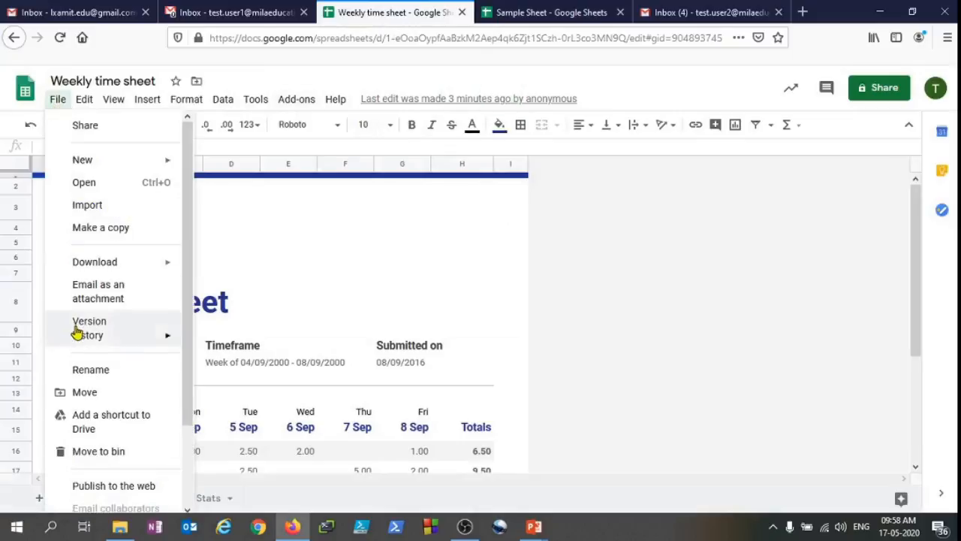
mouse_move(116, 269)
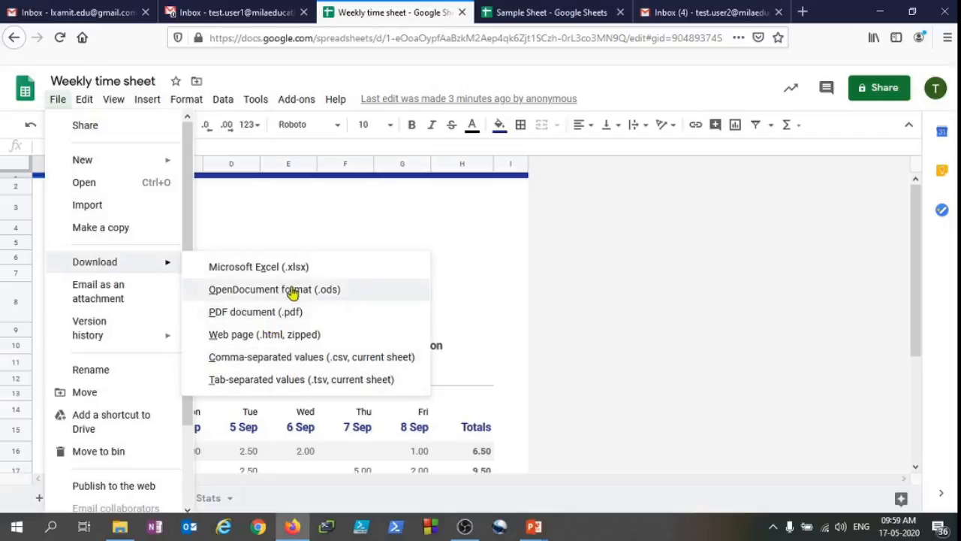
click(306, 268)
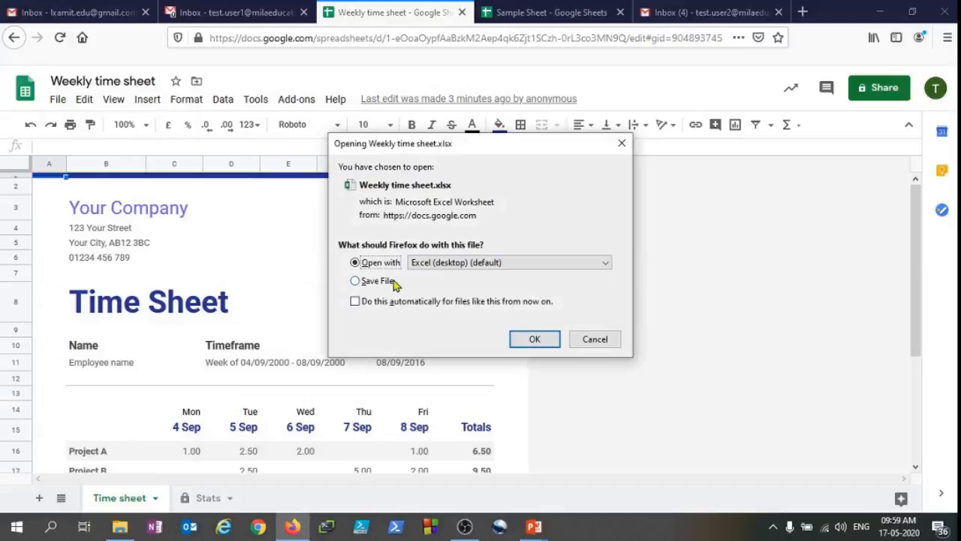
click(392, 282)
click(534, 340)
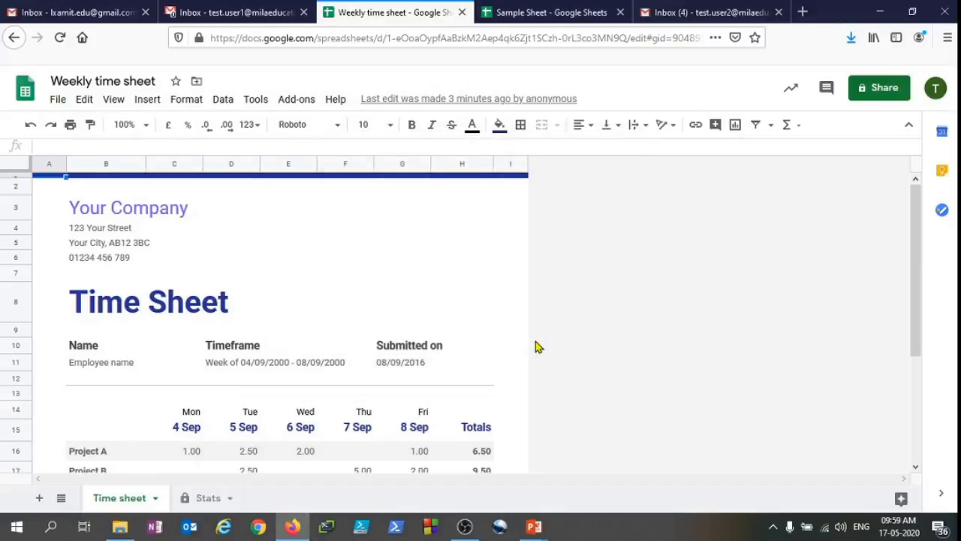
- View the downloaded Weekly time sheet file in Excel and close its window
click(851, 39)
click(653, 73)
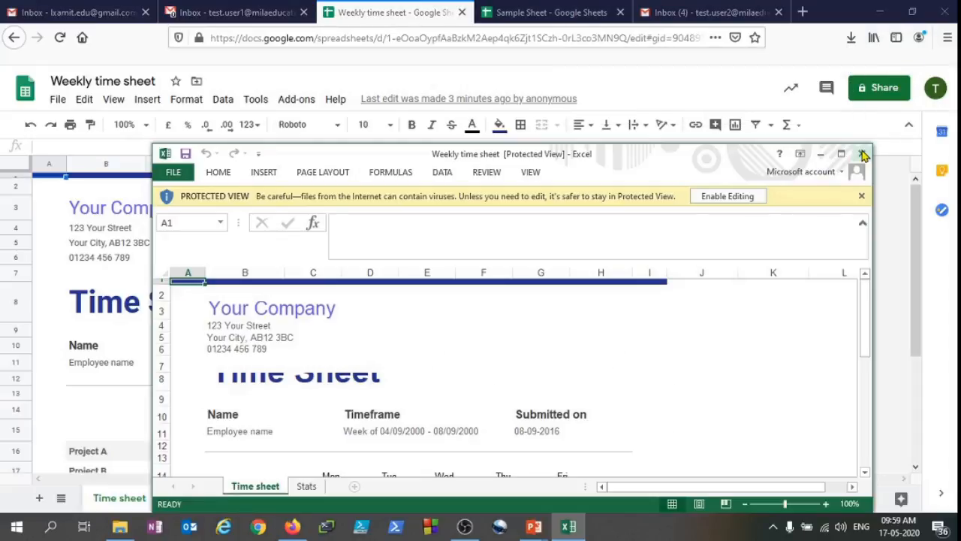
click(862, 154)
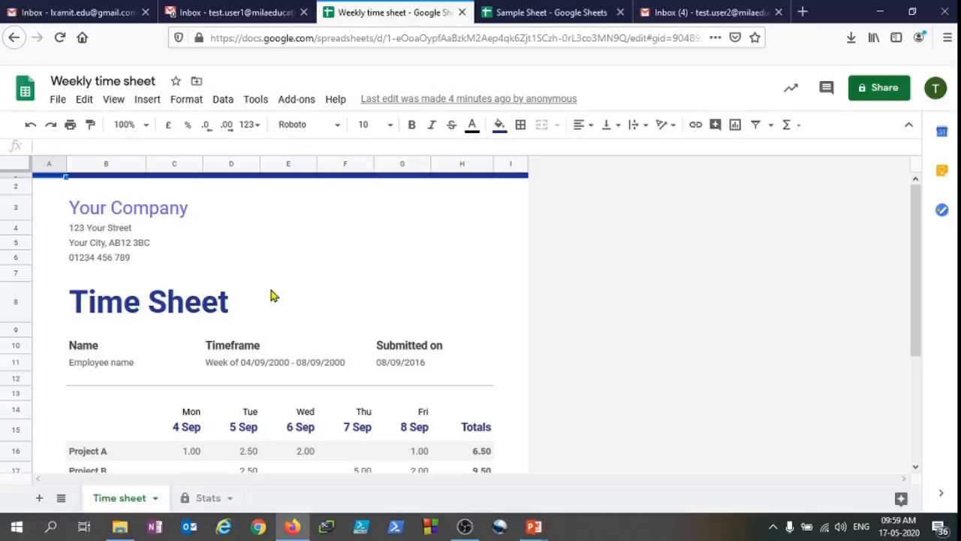
- Open the file picker from the Sheets home screen and look through the Recent, Shared with Me and My Drive spreadsheets
click(25, 87)
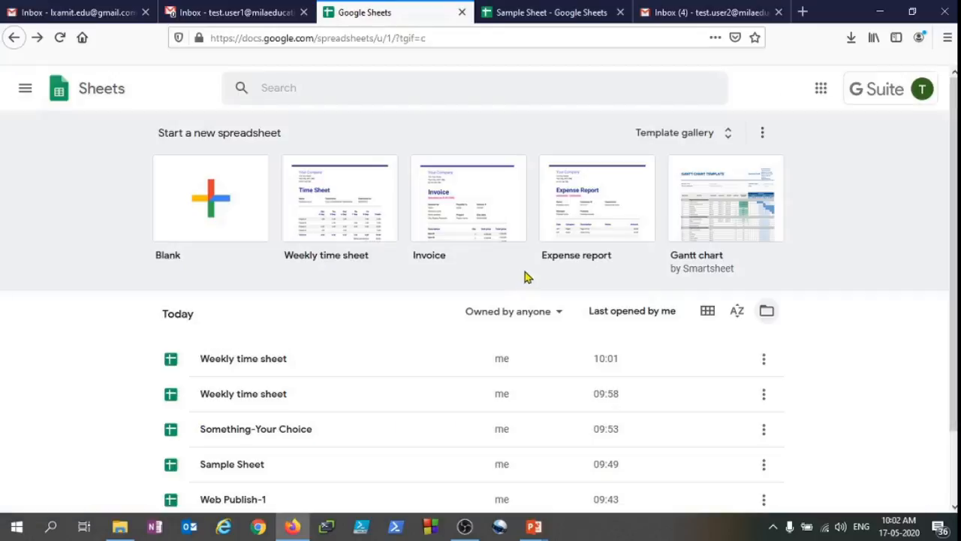
click(766, 311)
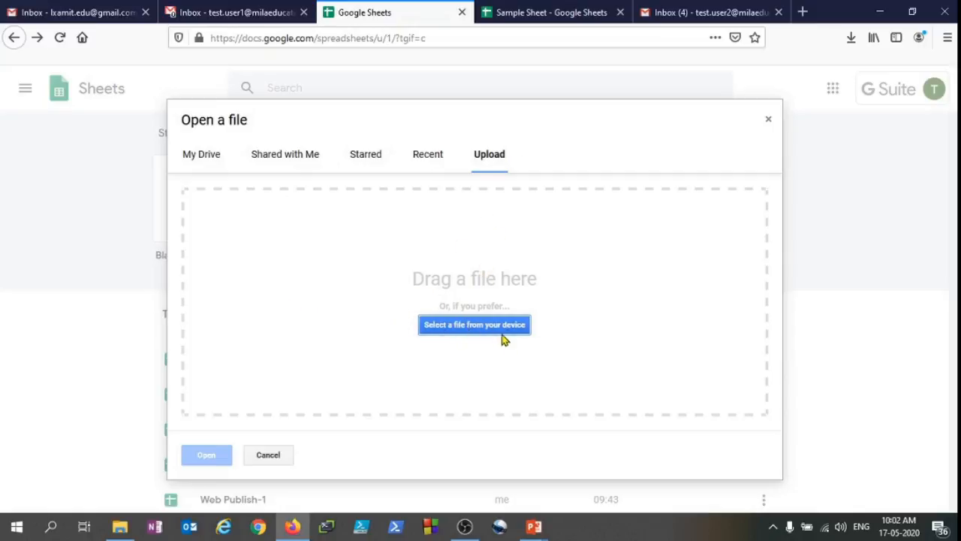
click(428, 156)
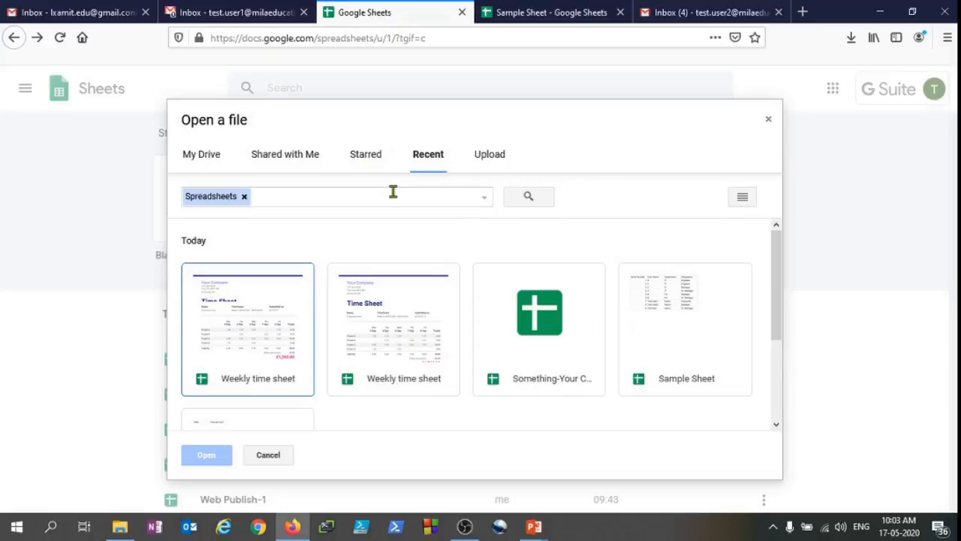
click(292, 157)
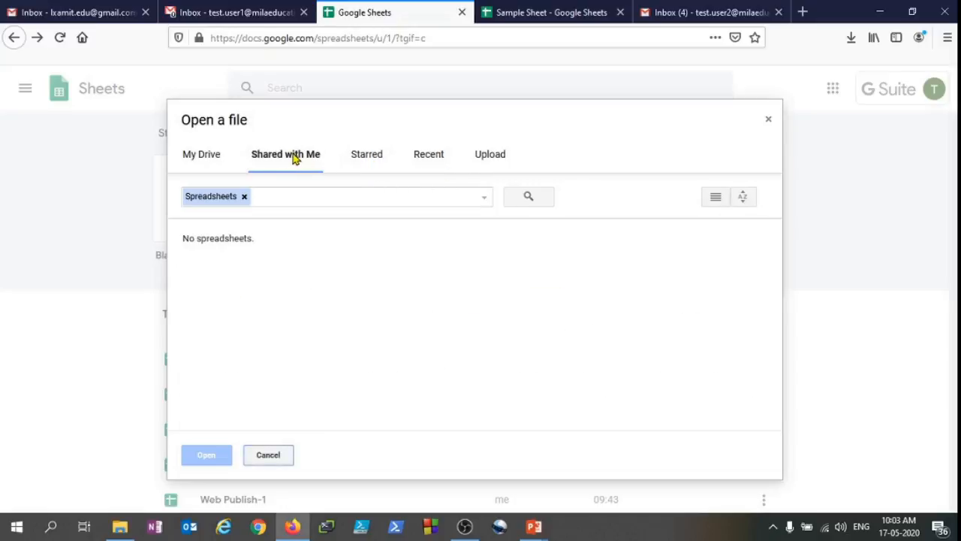
click(189, 157)
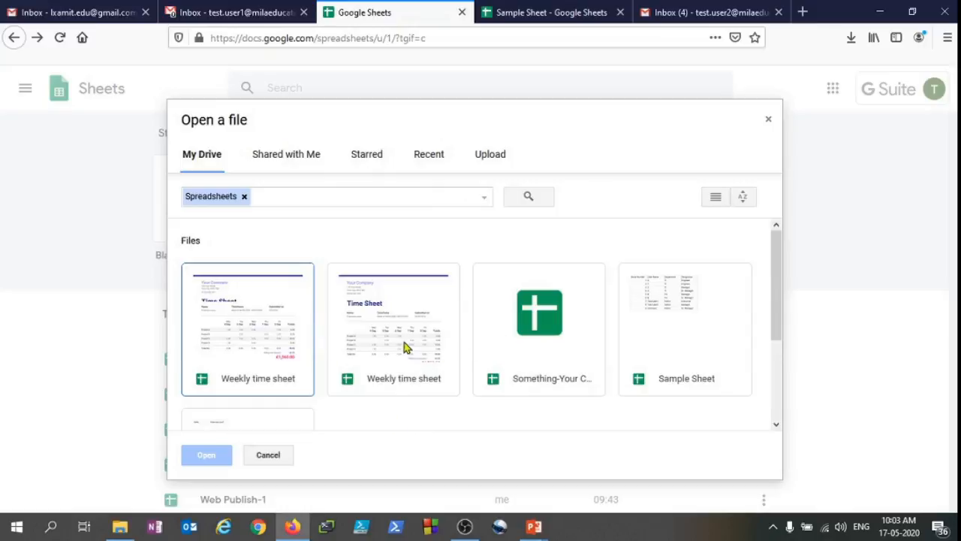
- Upload the Weekly time sheet Excel file from the device's 1A folder to Google Sheets
click(488, 155)
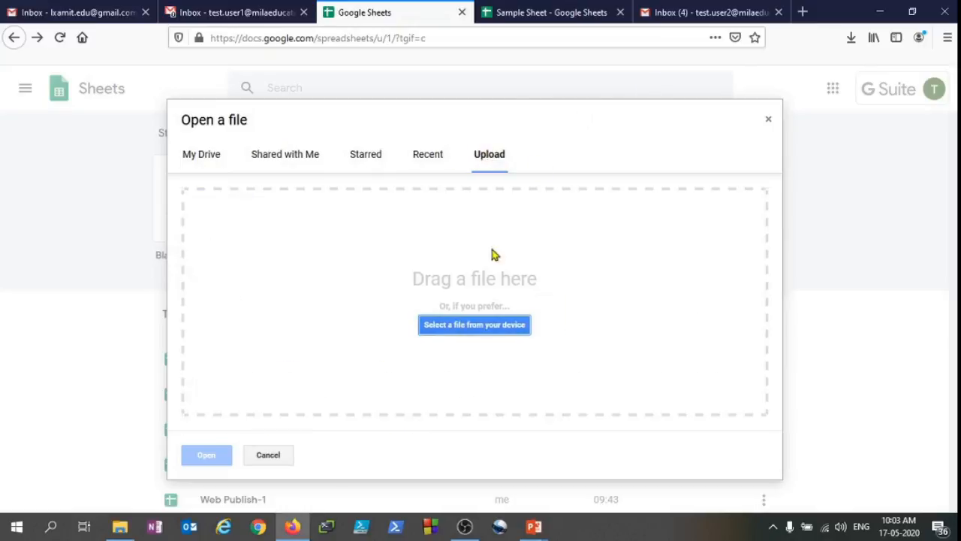
click(487, 314)
click(482, 331)
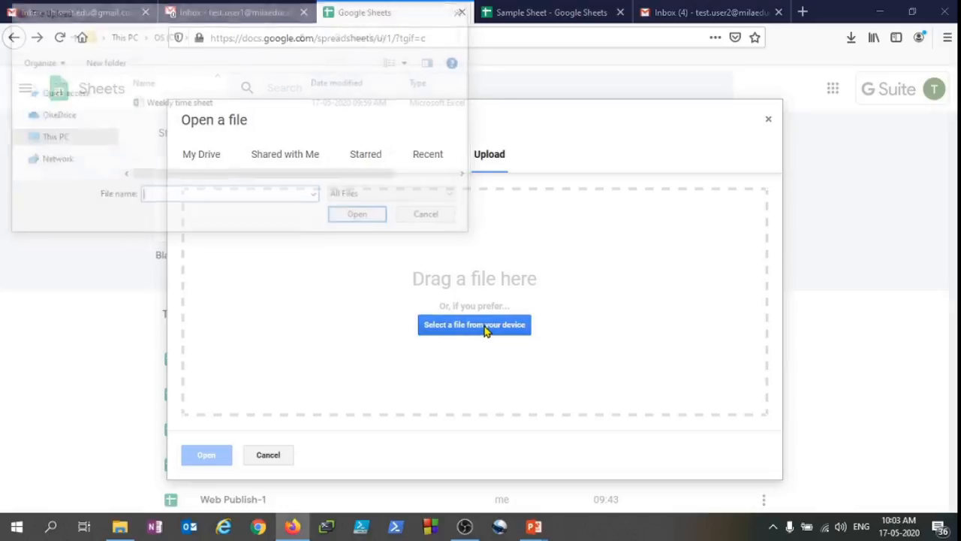
click(232, 112)
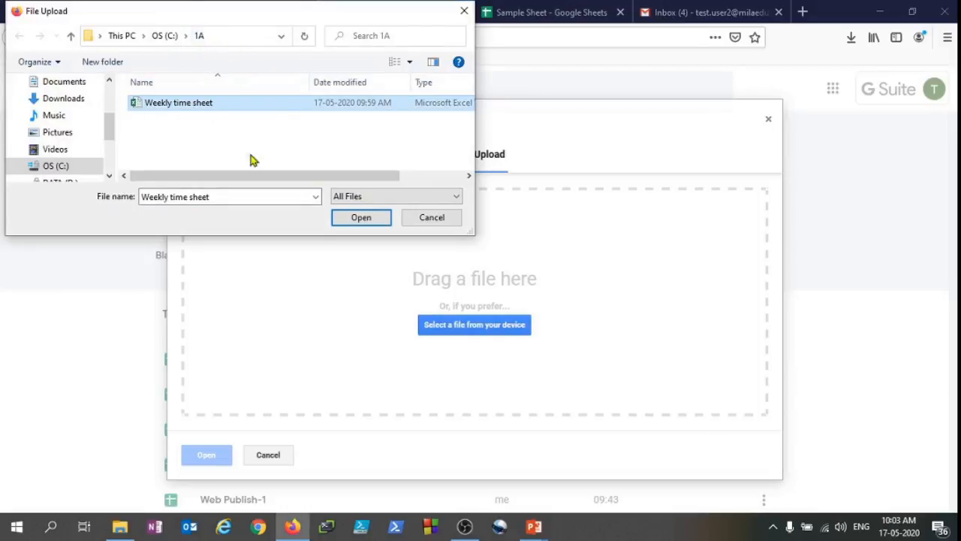
click(357, 218)
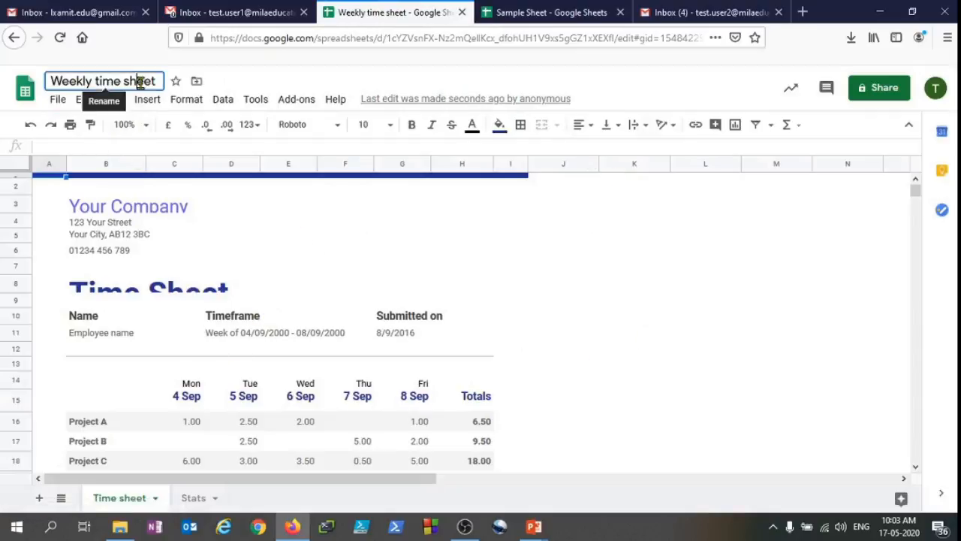
- Rename the uploaded spreadsheet as "Weekly time sheet-Test"
drag(102, 82, 197, 69)
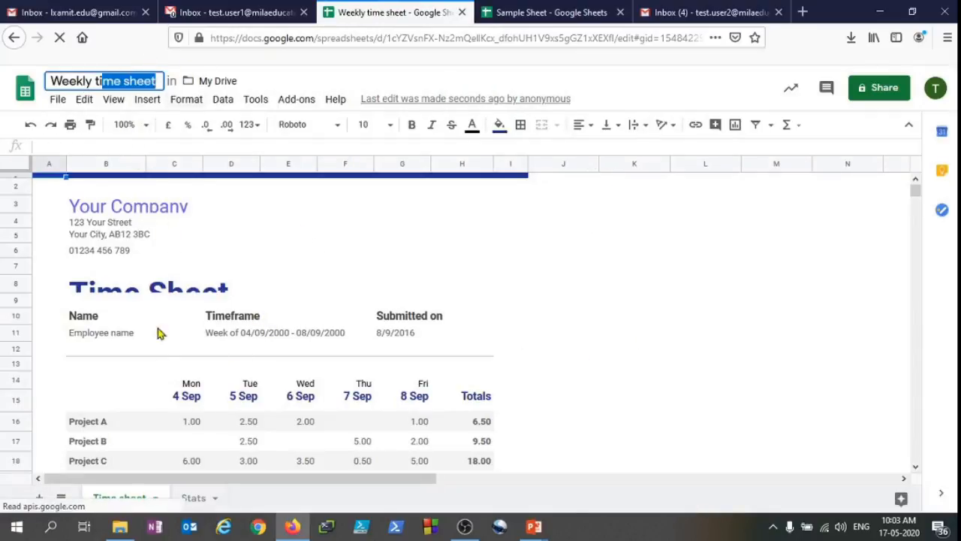
drag(124, 82, 198, 89)
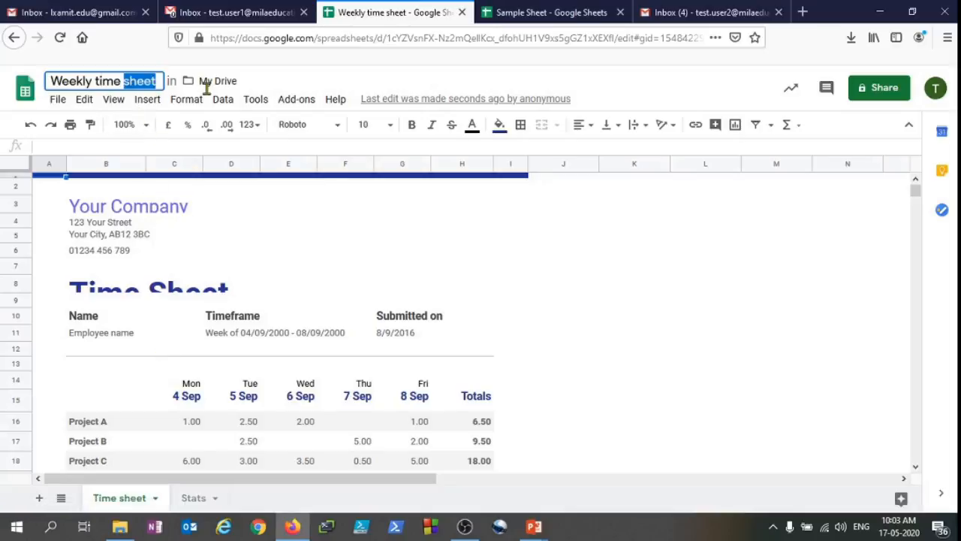
key(End)
text(-Test)
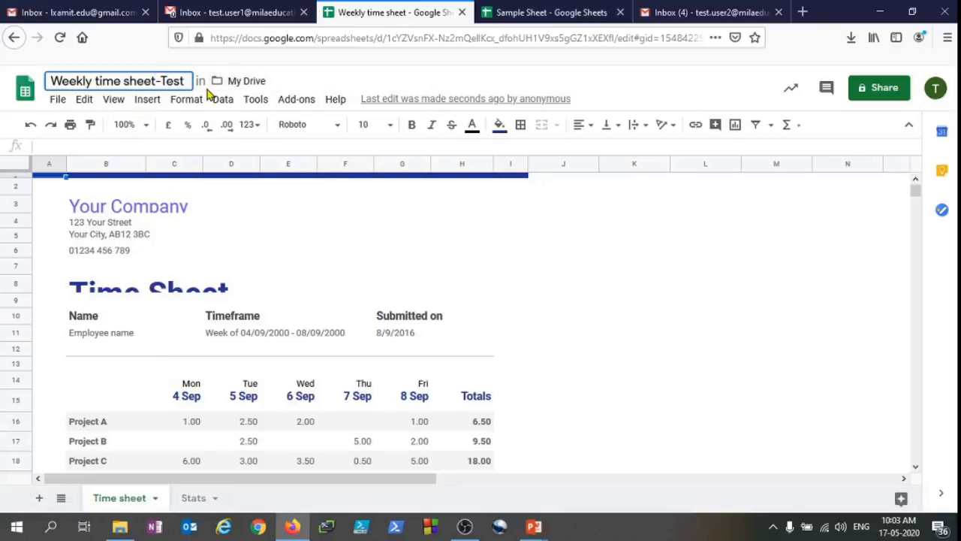
click(161, 350)
click(107, 187)
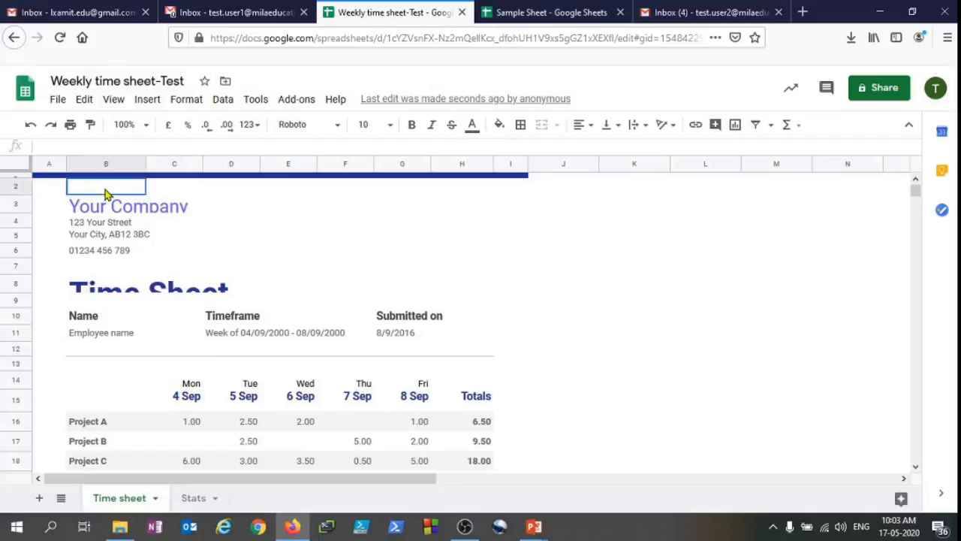
click(122, 223)
click(163, 362)
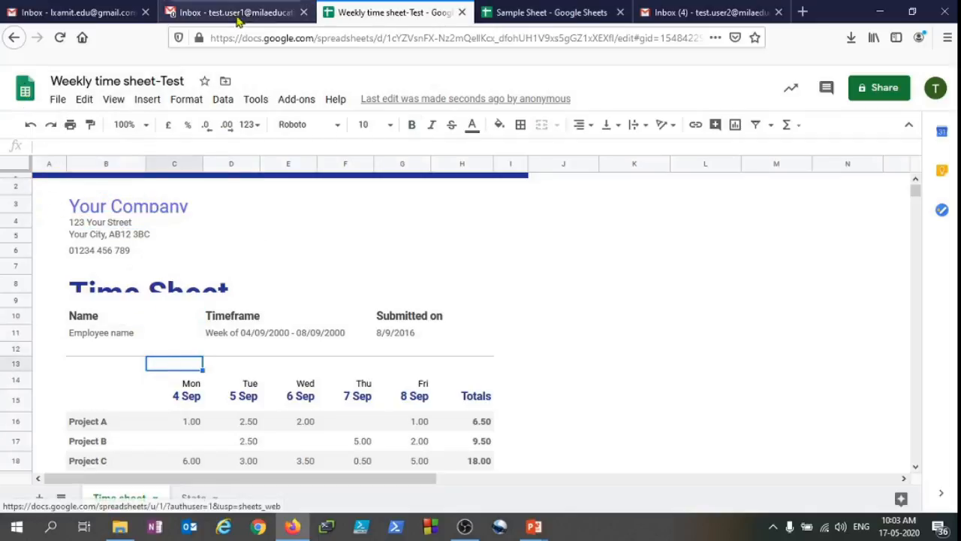
- Return to the Sheets home screen and open the Sample Sheet spreadsheet from today's files
click(24, 89)
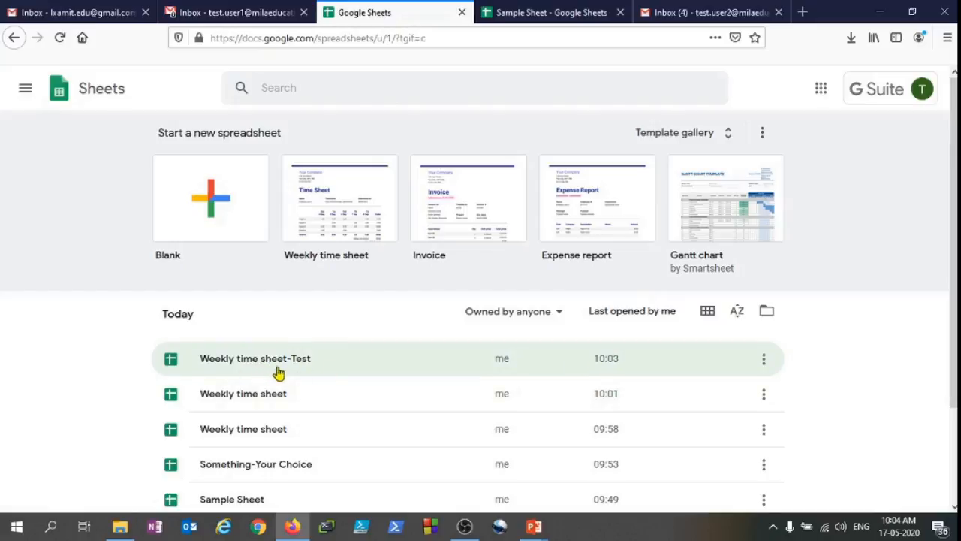
key(alt+Tab)
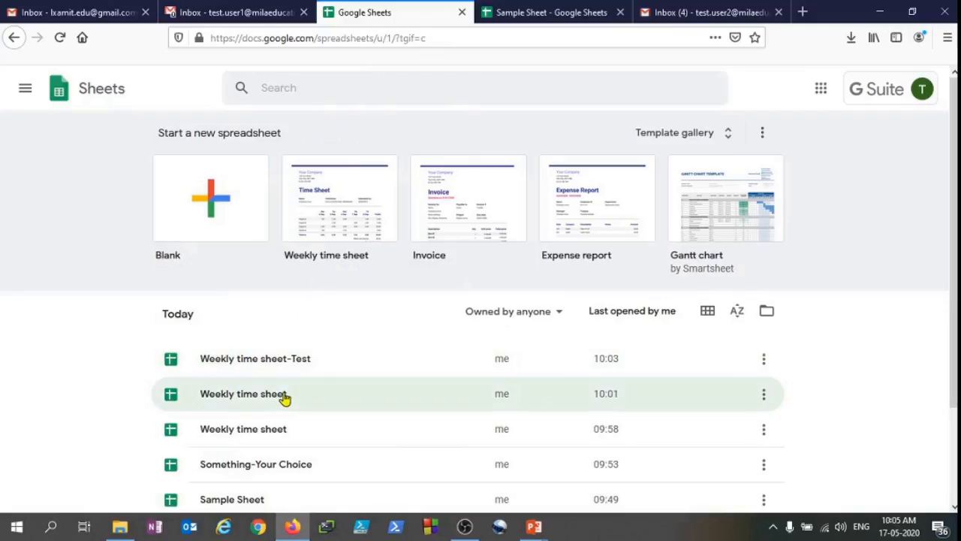
scroll(240, 394, down, 2)
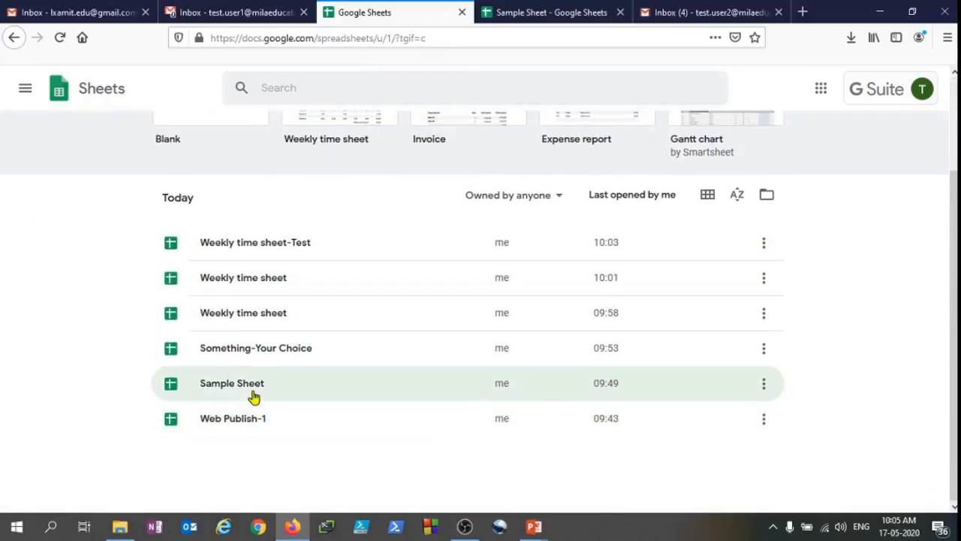
click(257, 386)
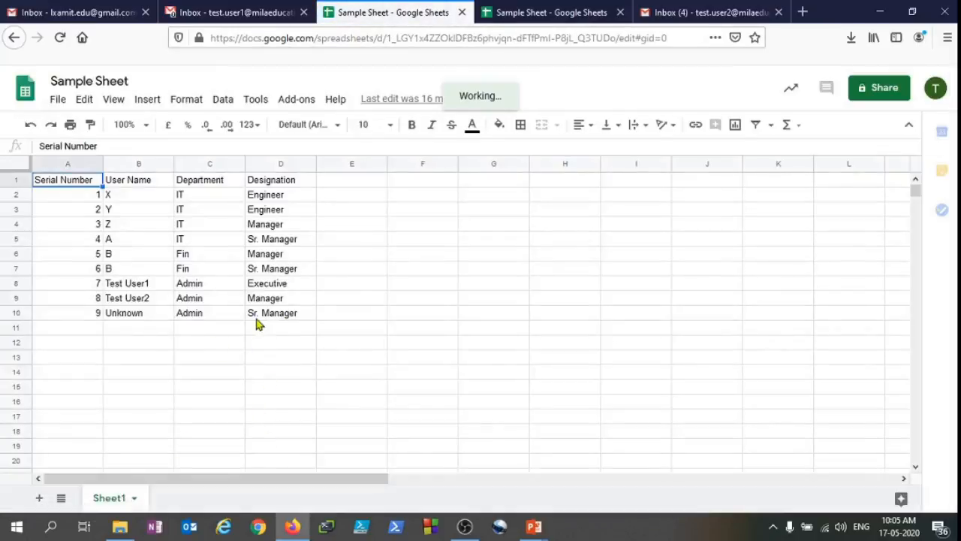
click(264, 313)
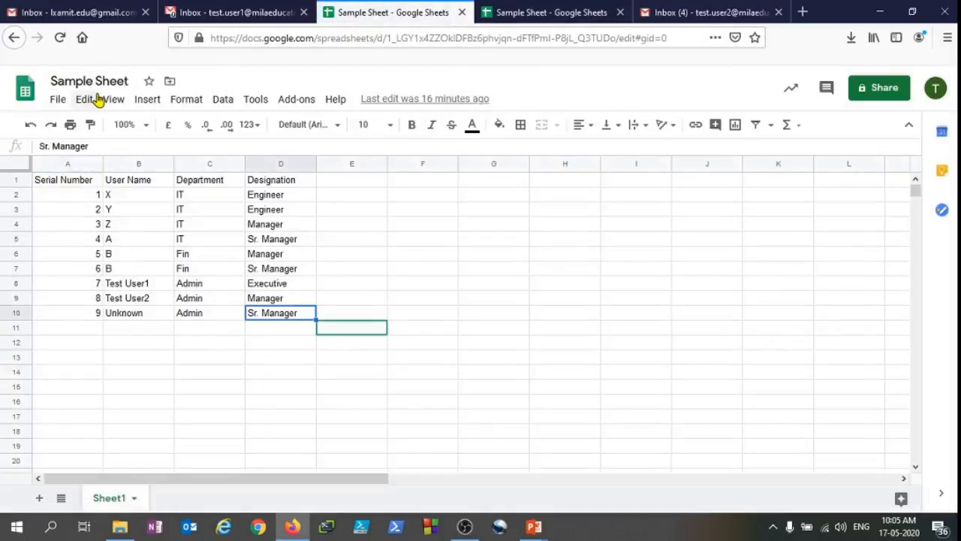
click(138, 224)
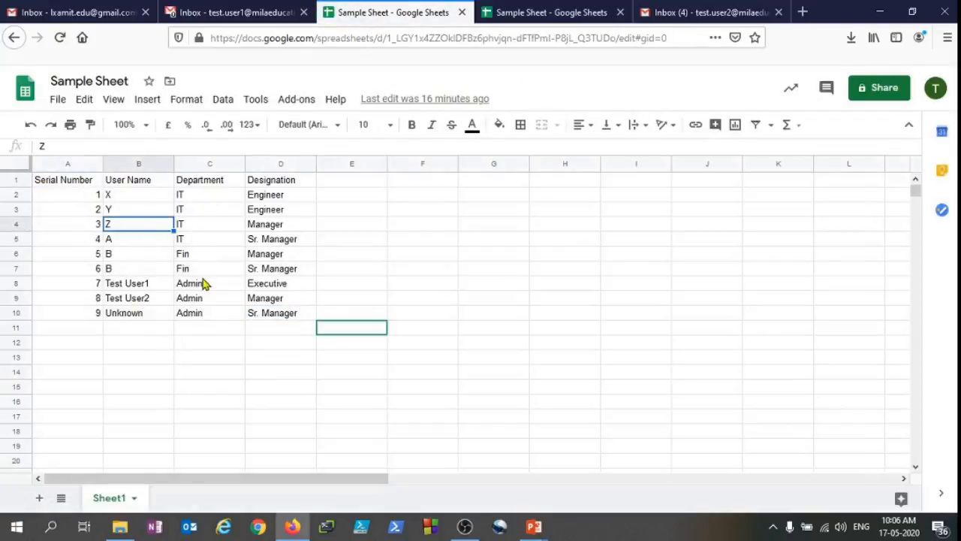
- Examine the sample table's serial numbers, user names, departments and designations by highlighting its rows and columns
key(F5)
drag(66, 184, 280, 368)
click(266, 344)
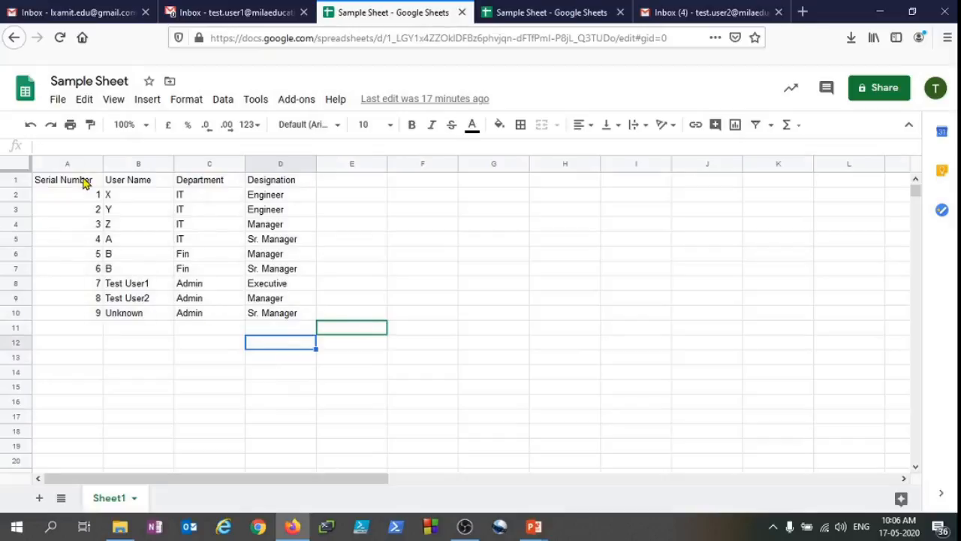
drag(63, 197, 278, 380)
click(278, 376)
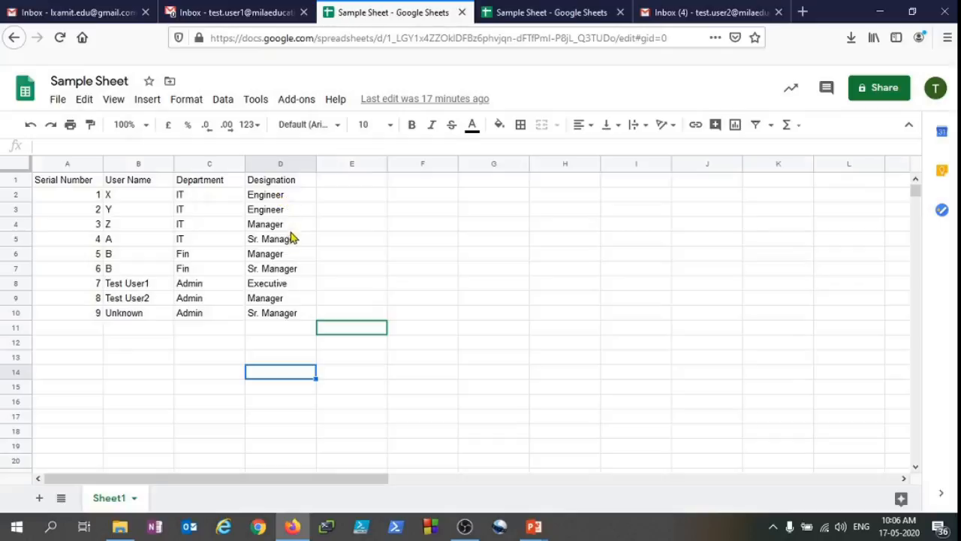
drag(292, 239, 300, 317)
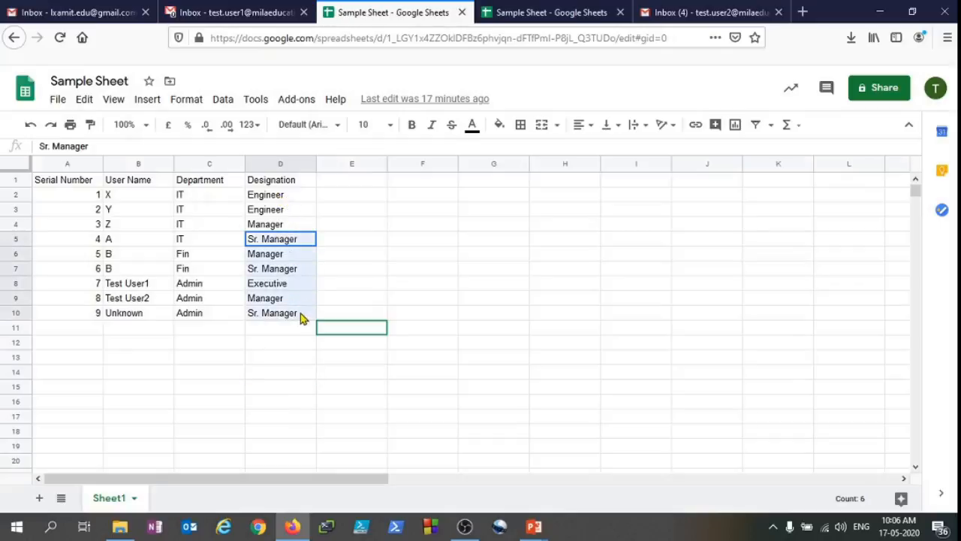
click(283, 289)
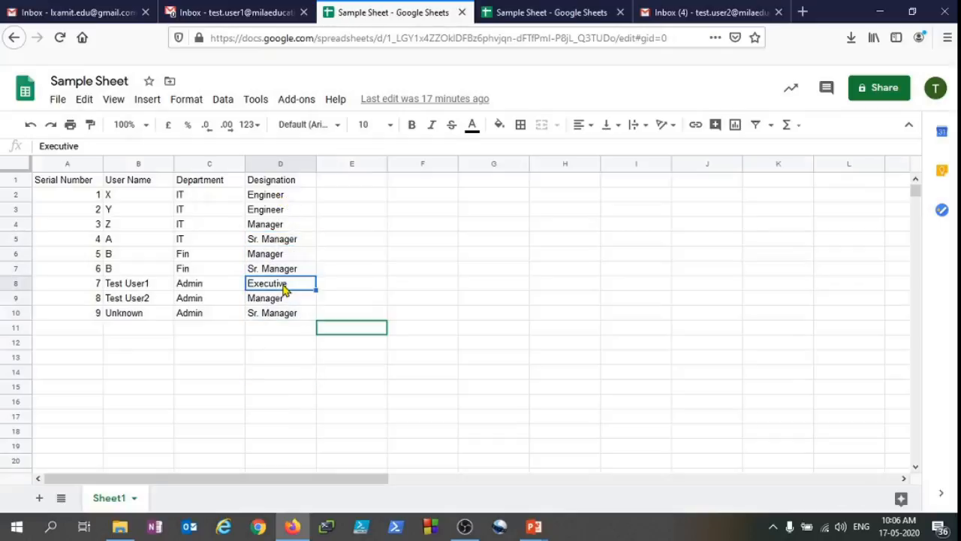
drag(194, 197, 203, 248)
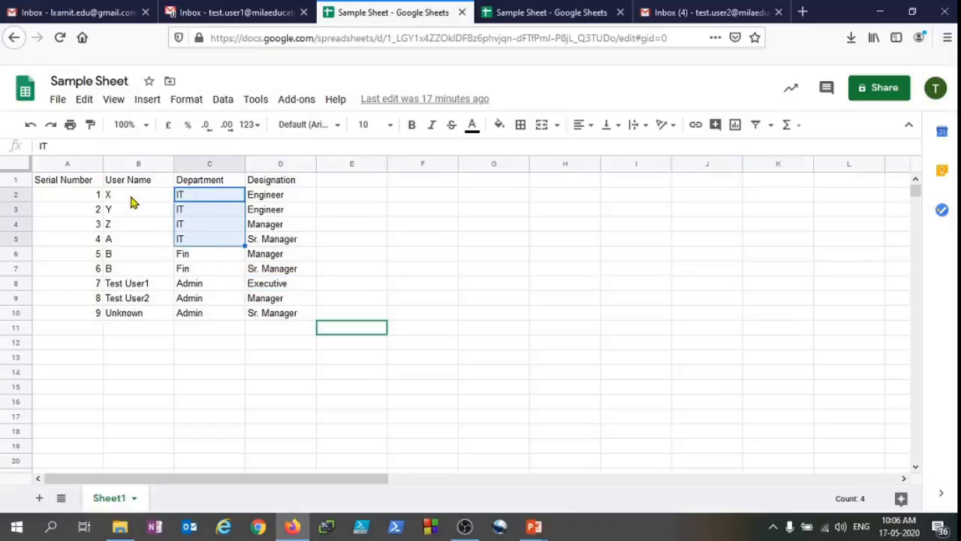
drag(133, 198, 135, 214)
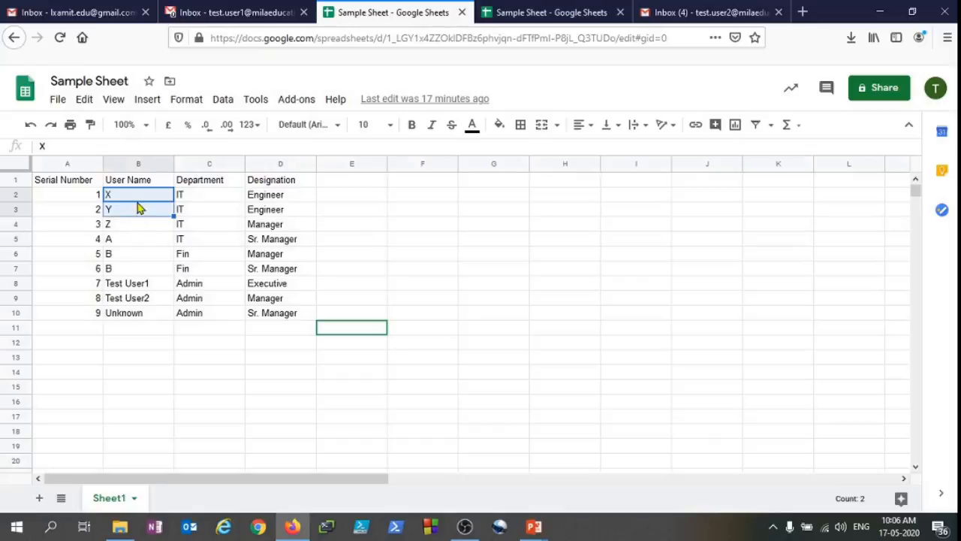
click(219, 258)
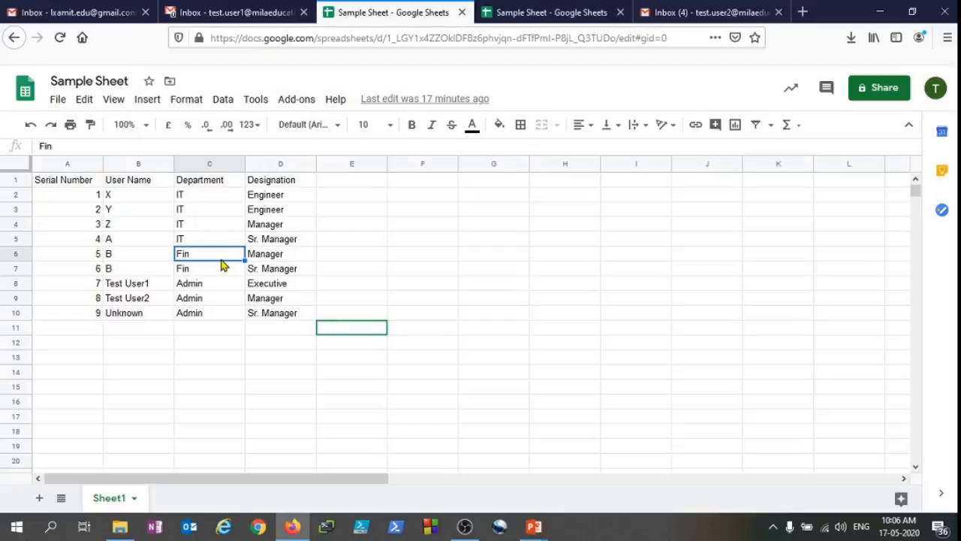
drag(129, 197, 263, 197)
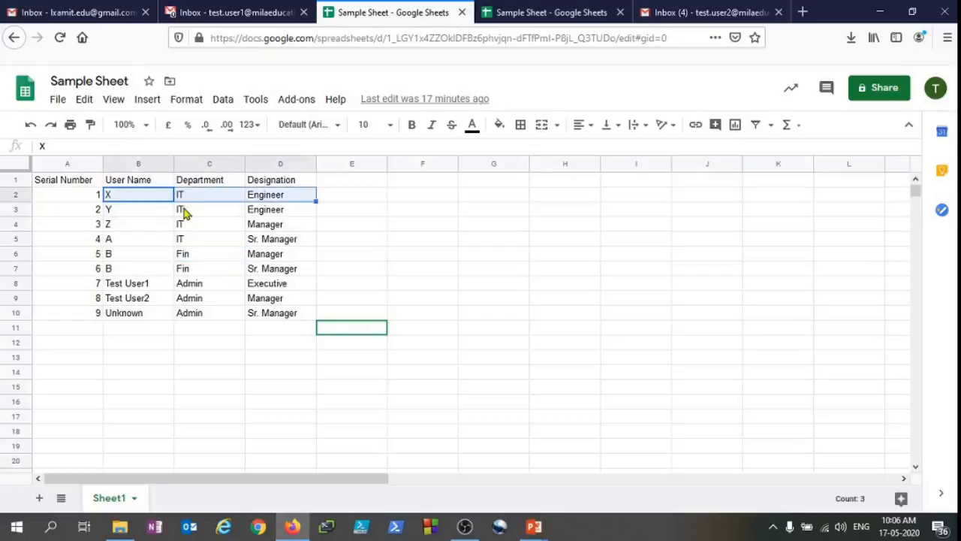
drag(154, 212, 294, 221)
drag(163, 230, 270, 231)
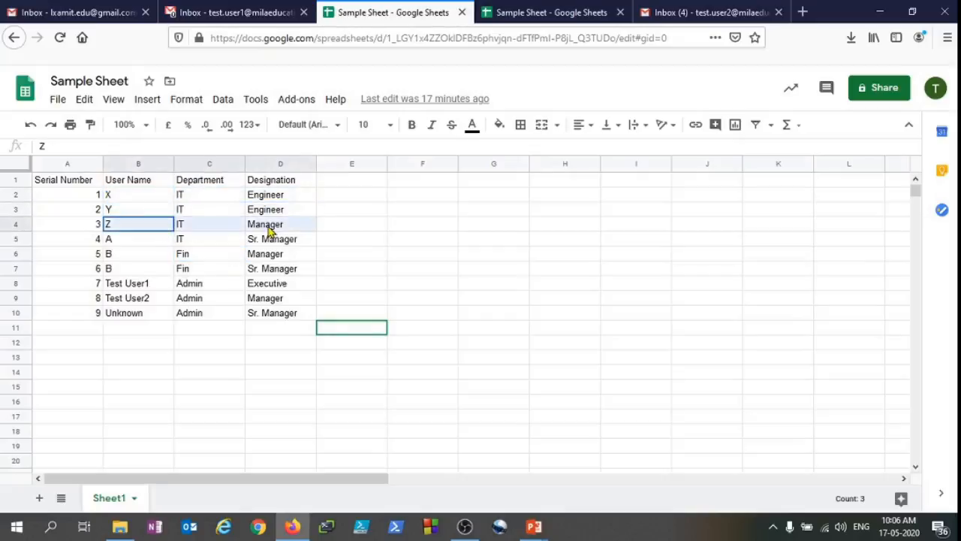
drag(548, 245, 590, 420)
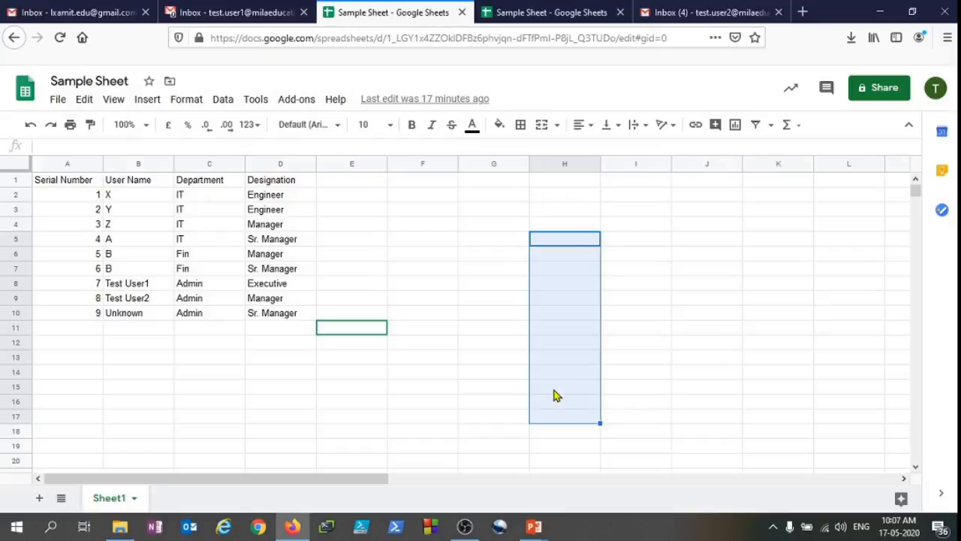
click(220, 270)
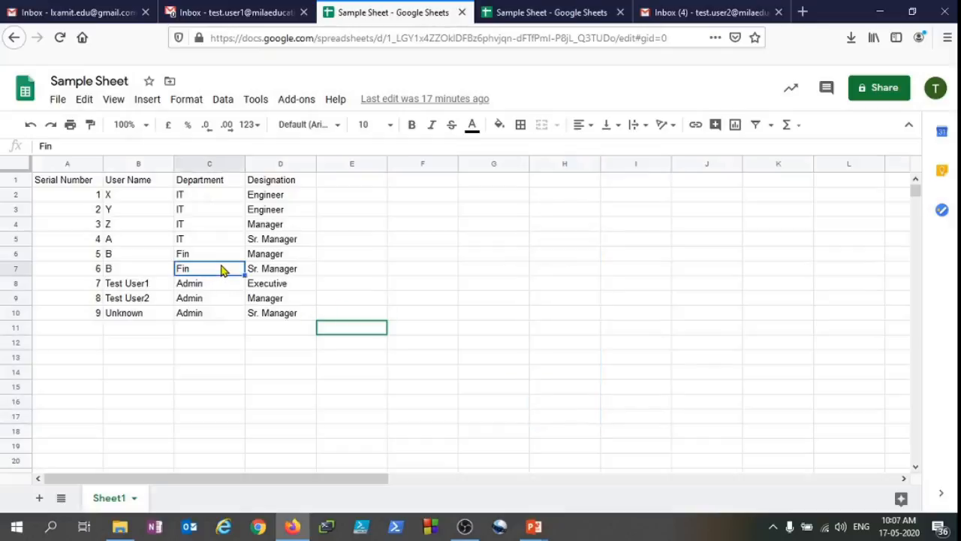
- Create a filter on the header row from Serial Number to Designation
drag(65, 183, 294, 186)
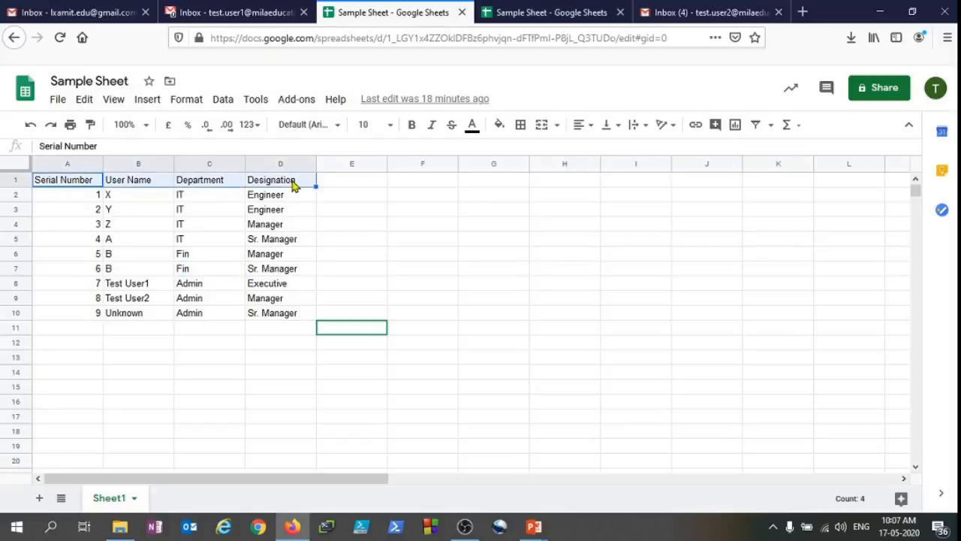
click(225, 105)
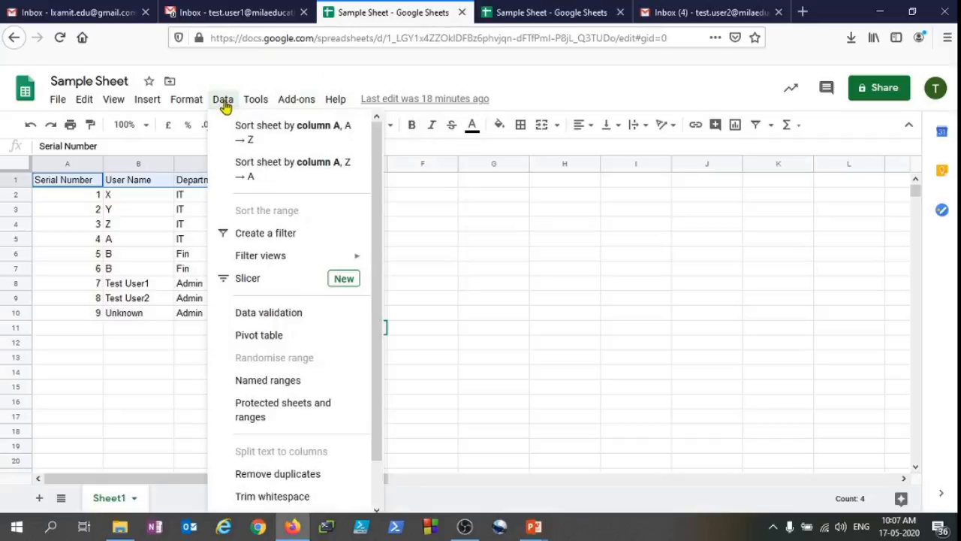
click(286, 234)
click(406, 257)
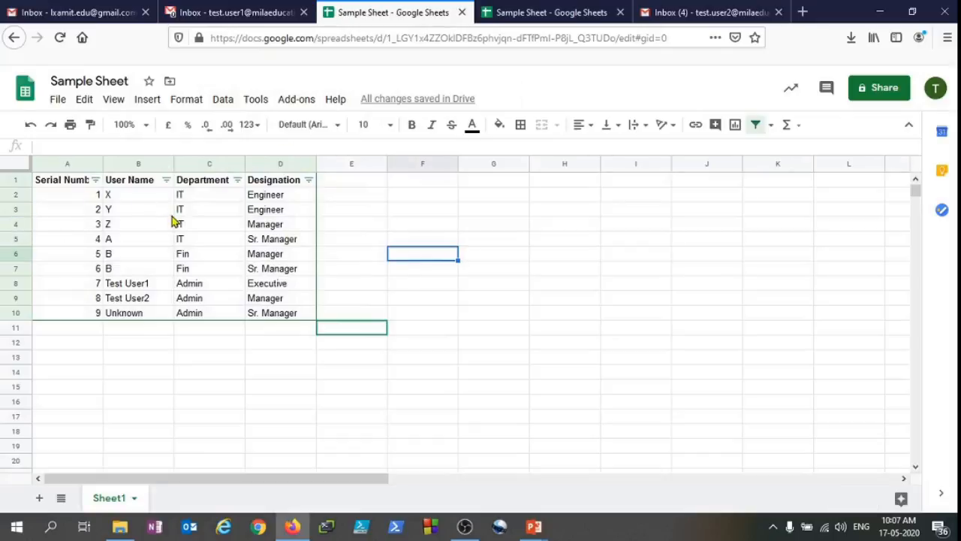
drag(71, 181, 269, 188)
click(242, 255)
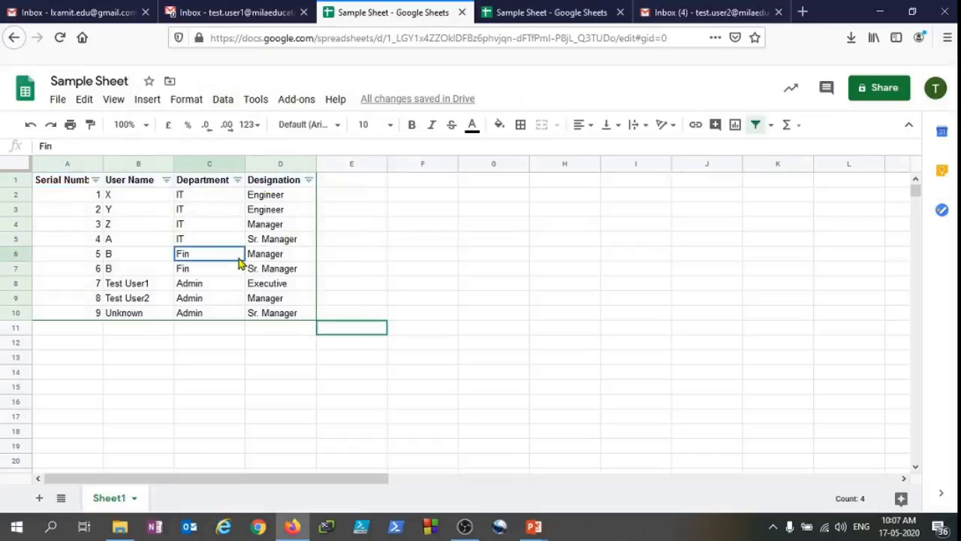
- Filter the Designation column by values, excluding Engineer, Executive and Manager so only Sr. Manager rows are included
click(309, 180)
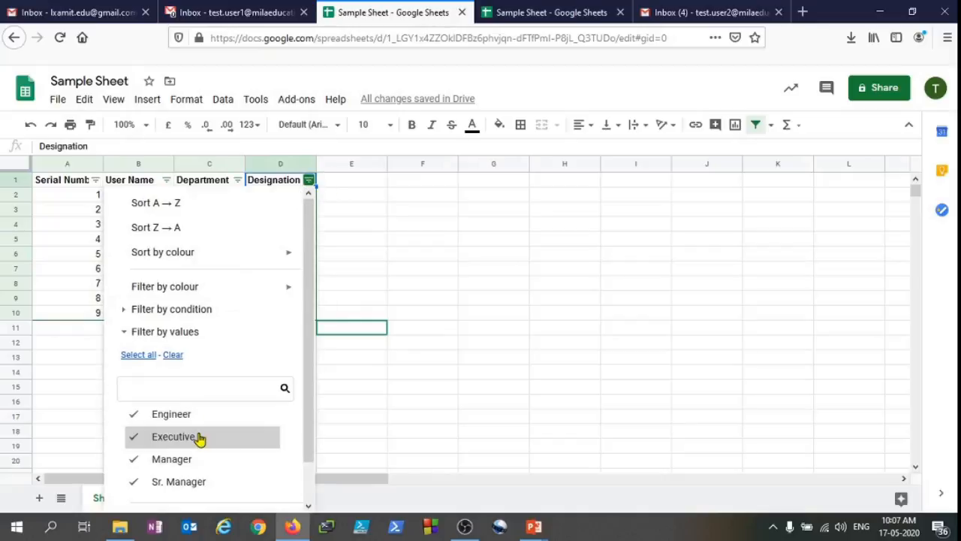
scroll(200, 437, down, 1)
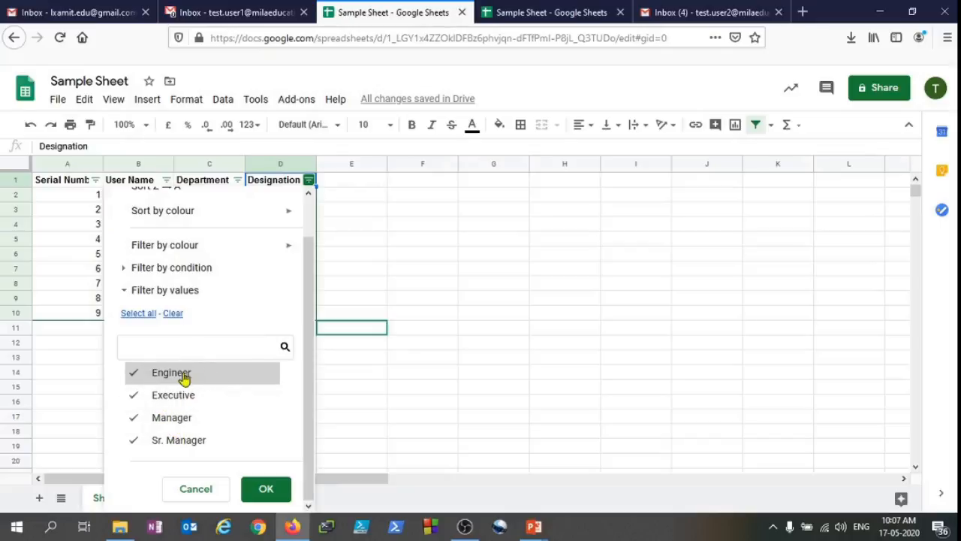
click(181, 376)
click(178, 395)
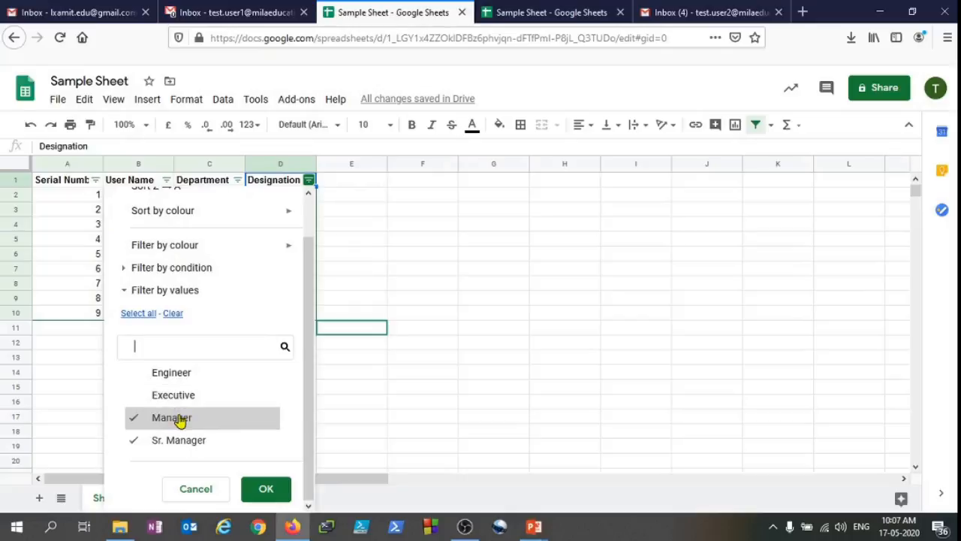
click(180, 418)
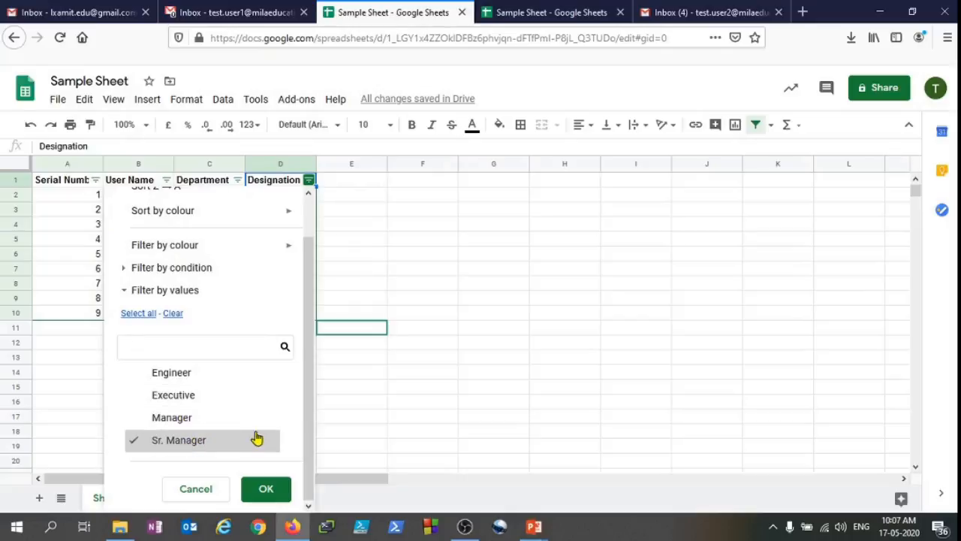
click(274, 488)
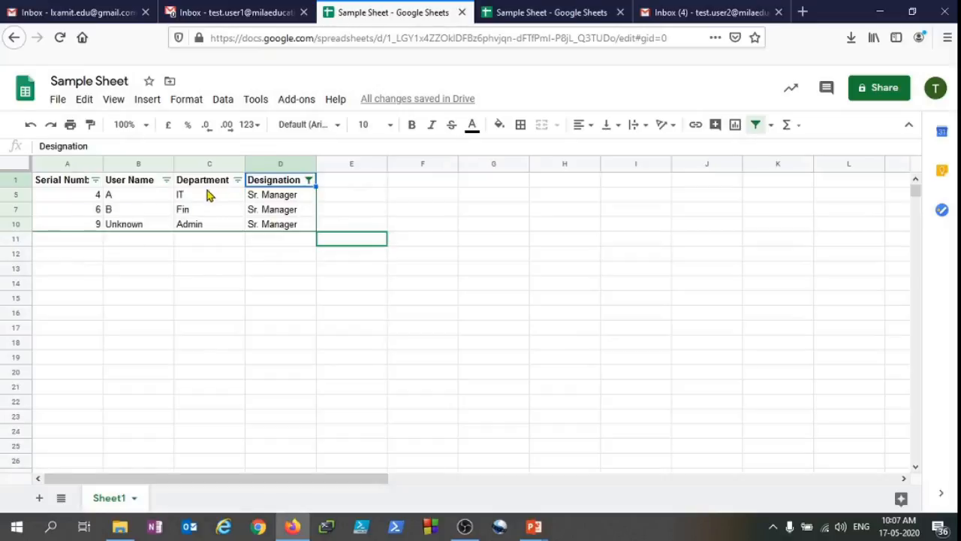
- Examine the filtered Designation entries and check the count of the selected cells
drag(263, 197, 275, 231)
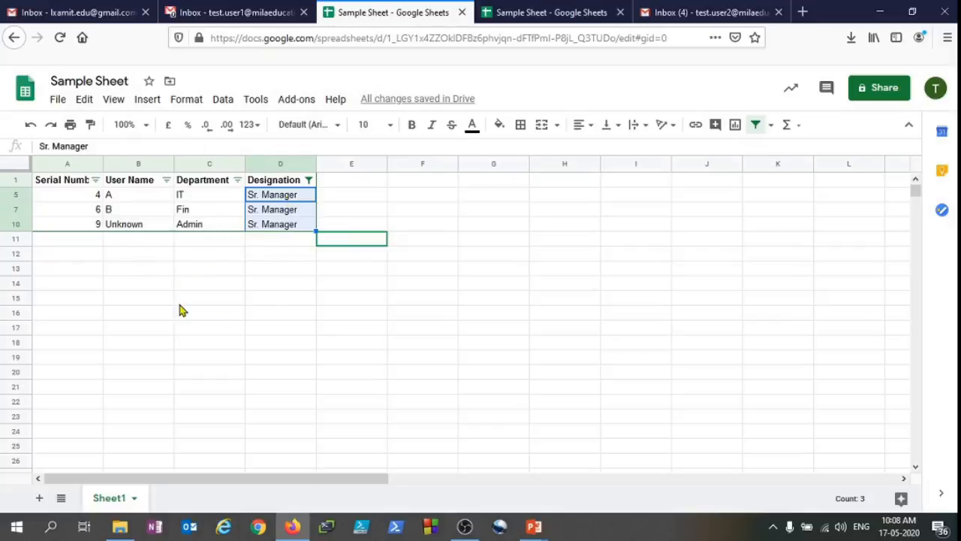
click(307, 255)
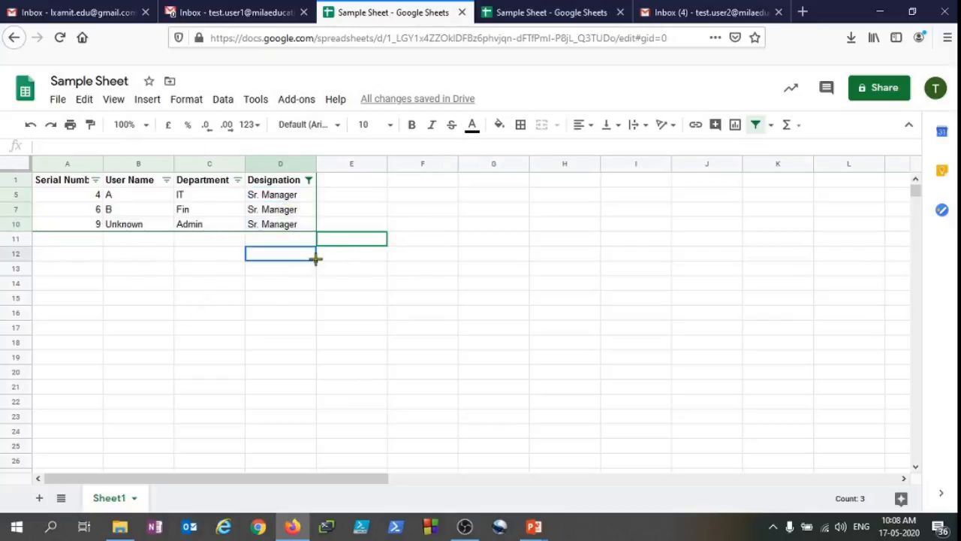
click(286, 196)
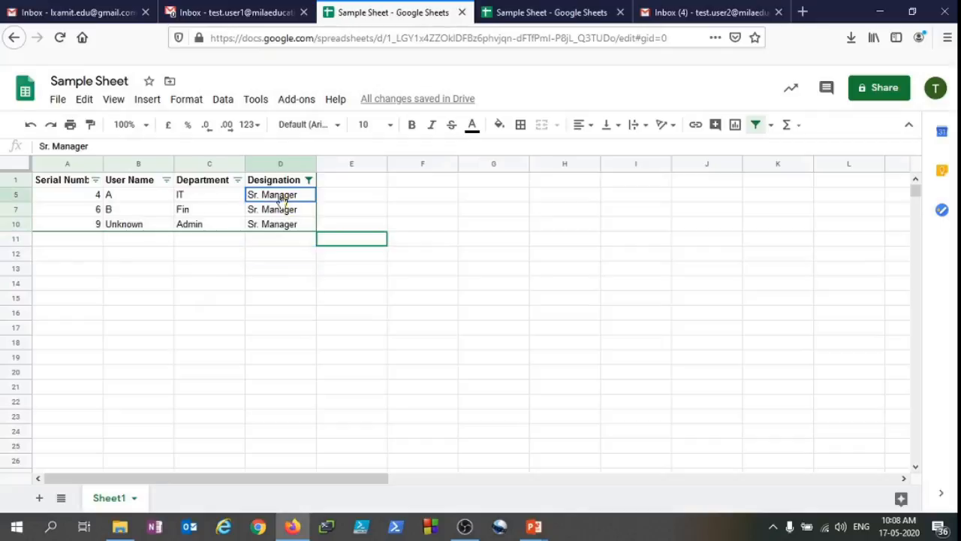
drag(282, 199, 285, 454)
click(269, 317)
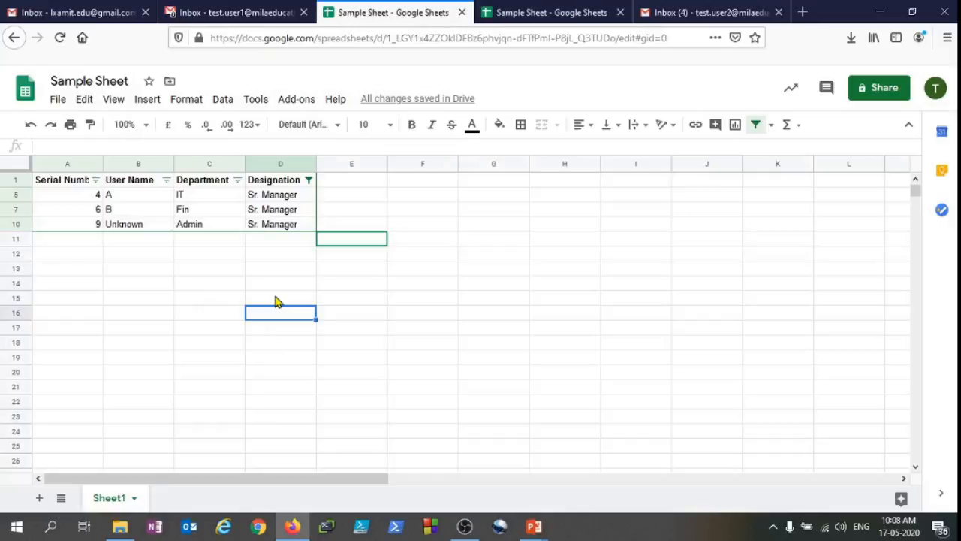
click(285, 183)
click(285, 196)
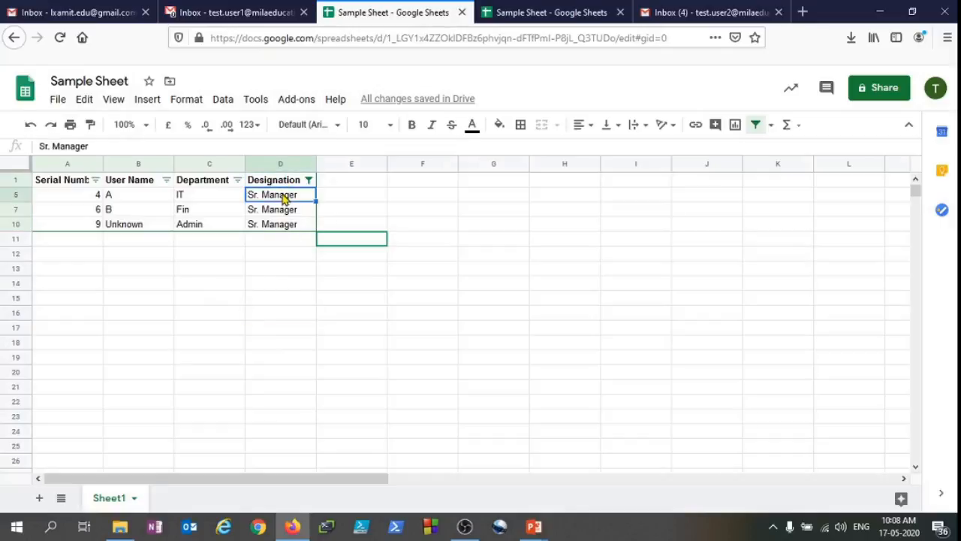
click(285, 210)
click(289, 239)
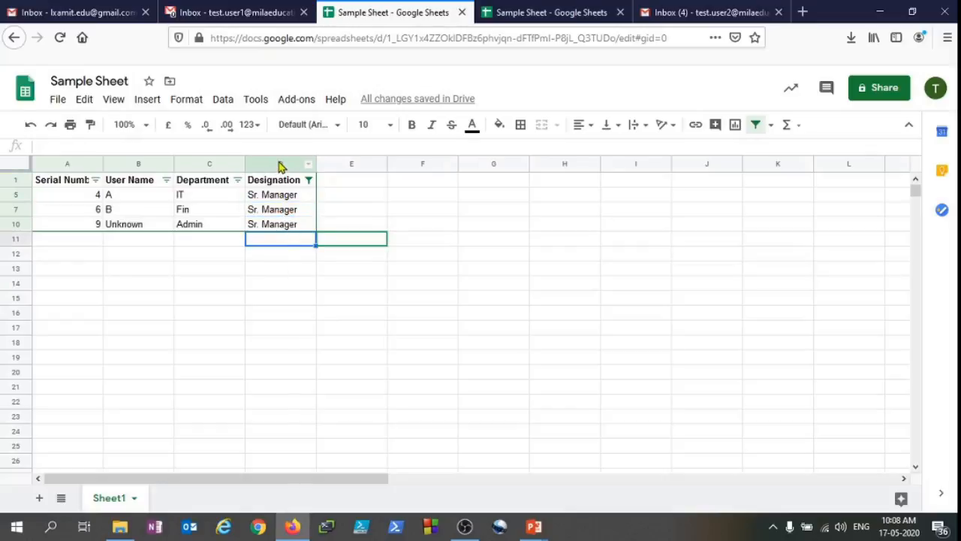
drag(281, 195, 289, 231)
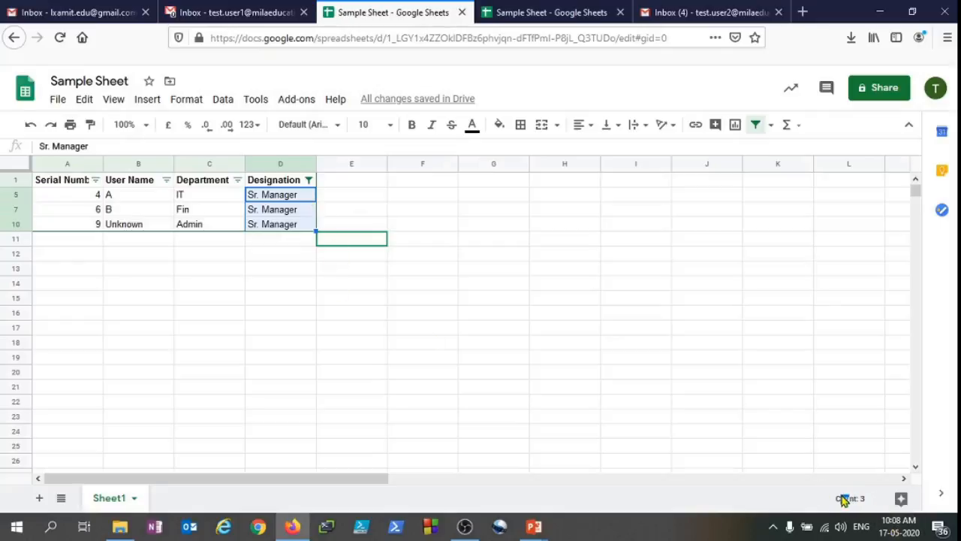
- Include Engineer, Executive and Manager again in the Designation column's value filter alongside Sr. Manager
click(309, 181)
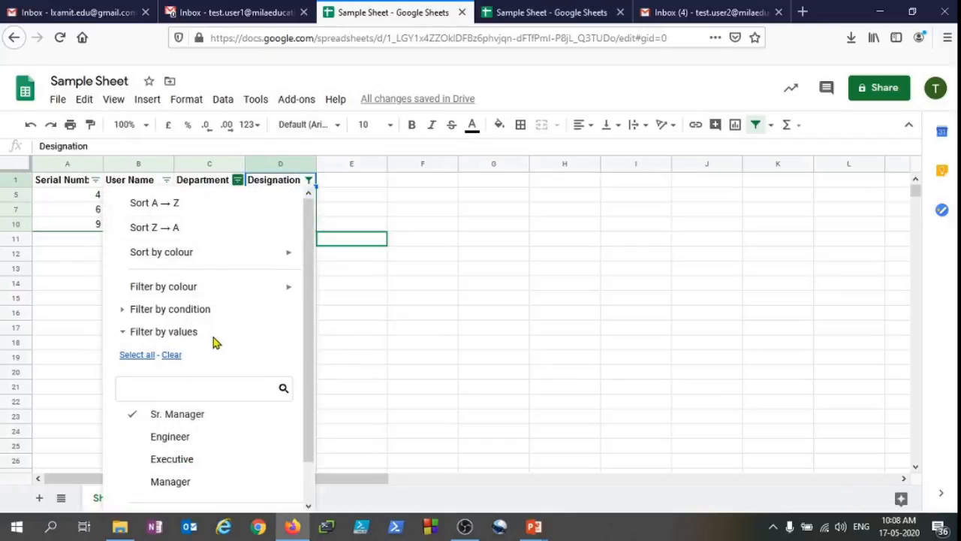
click(294, 183)
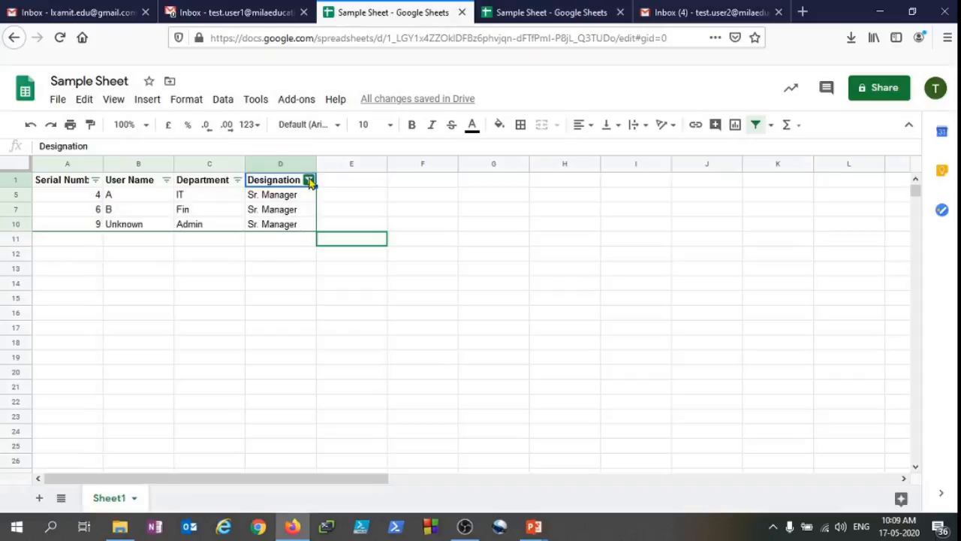
click(310, 183)
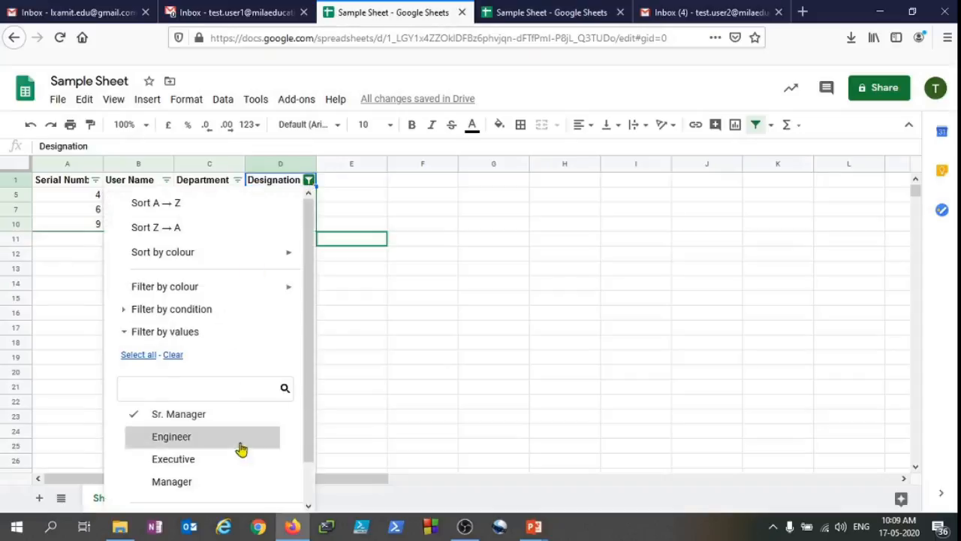
click(142, 443)
click(141, 459)
scroll(146, 473, down, 1)
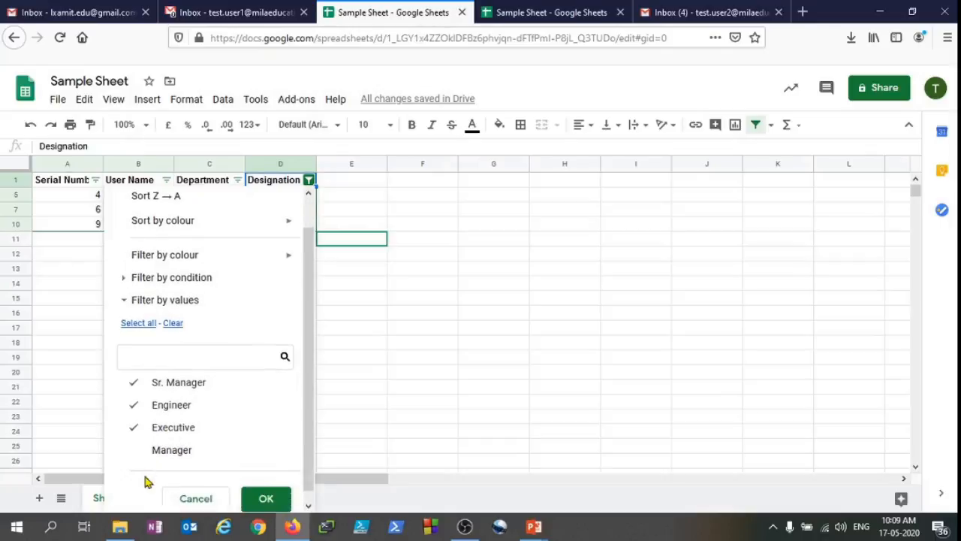
click(140, 443)
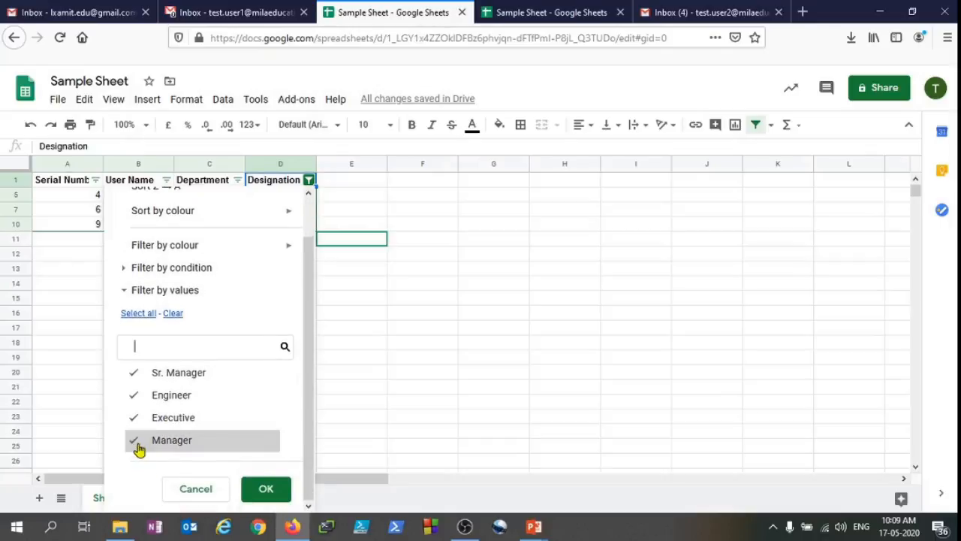
click(282, 489)
- Turn off the filter on the sample table
click(327, 196)
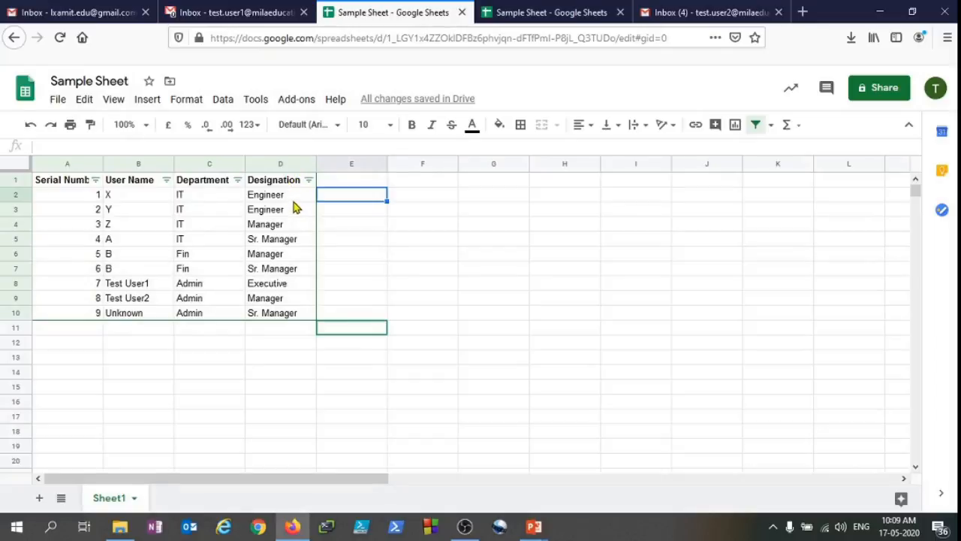
key(alt+shift+d)
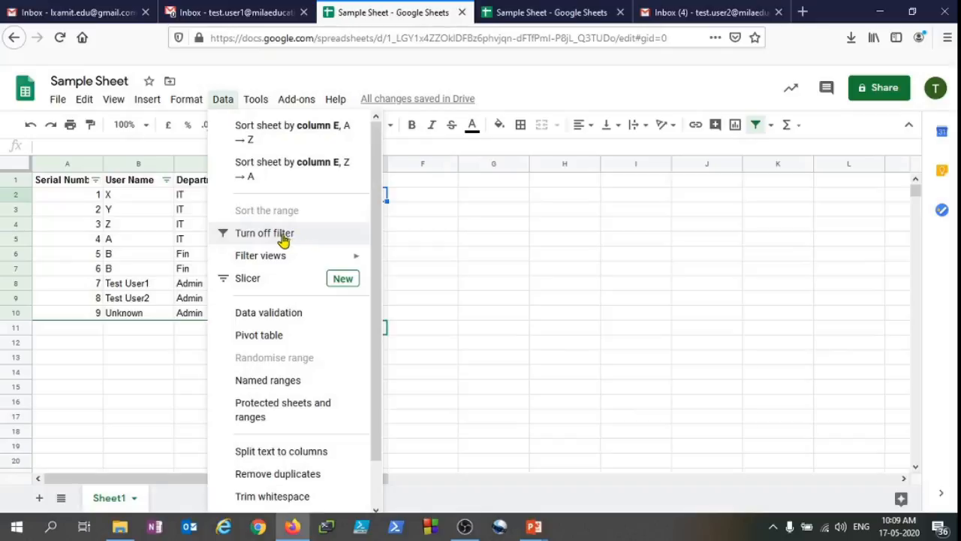
click(250, 235)
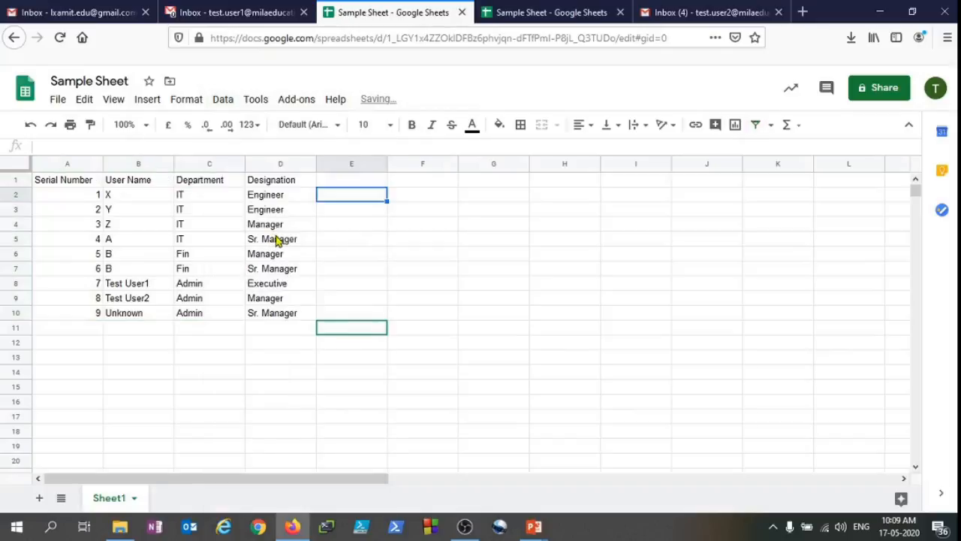
- Copy the yellow cell formatting from user names X and Y onto the Designation entries in D2:D9 with Paint format
click(398, 257)
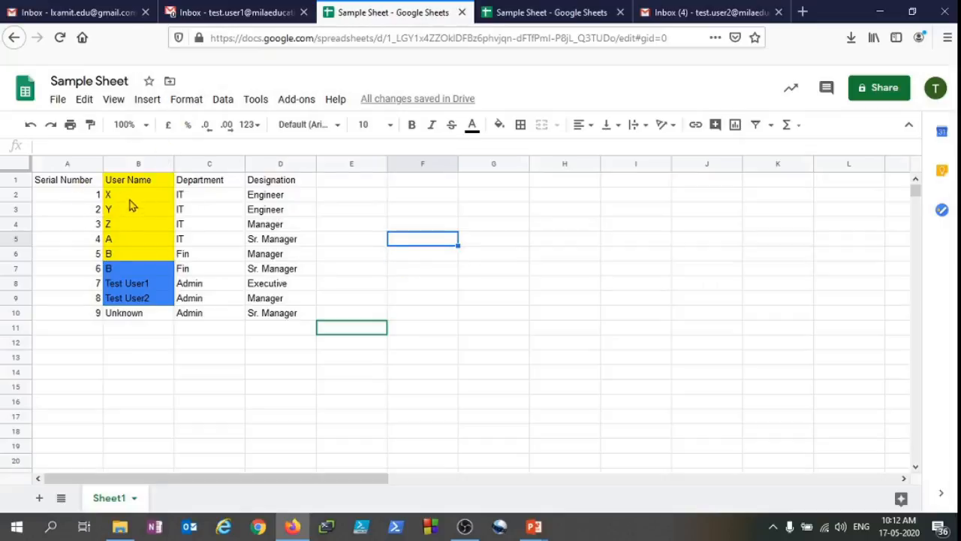
drag(129, 197, 142, 240)
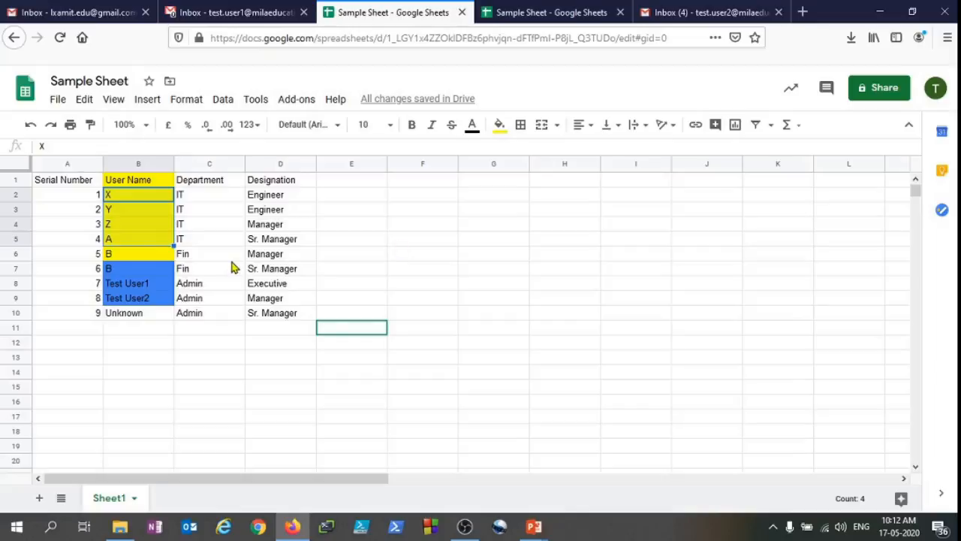
click(134, 225)
click(144, 197)
drag(144, 197, 145, 217)
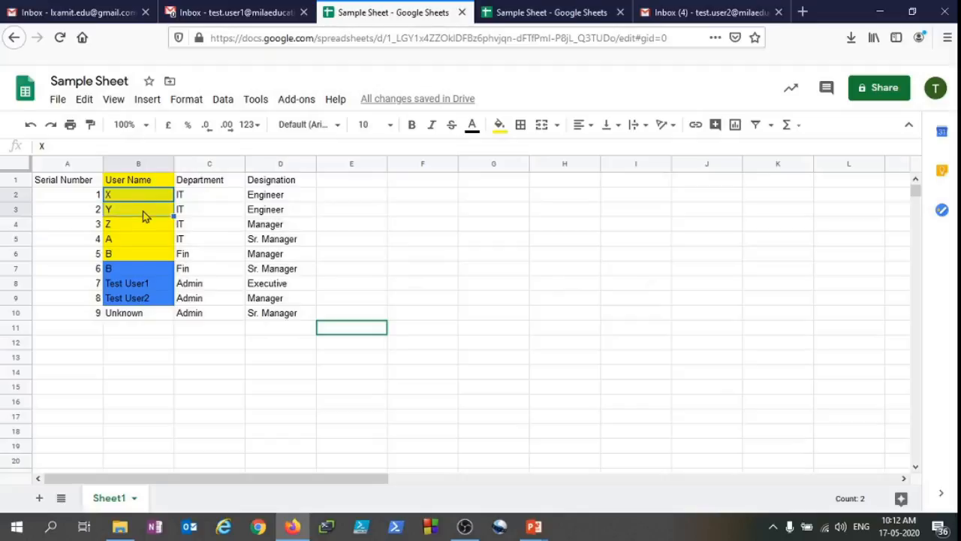
click(90, 125)
click(292, 196)
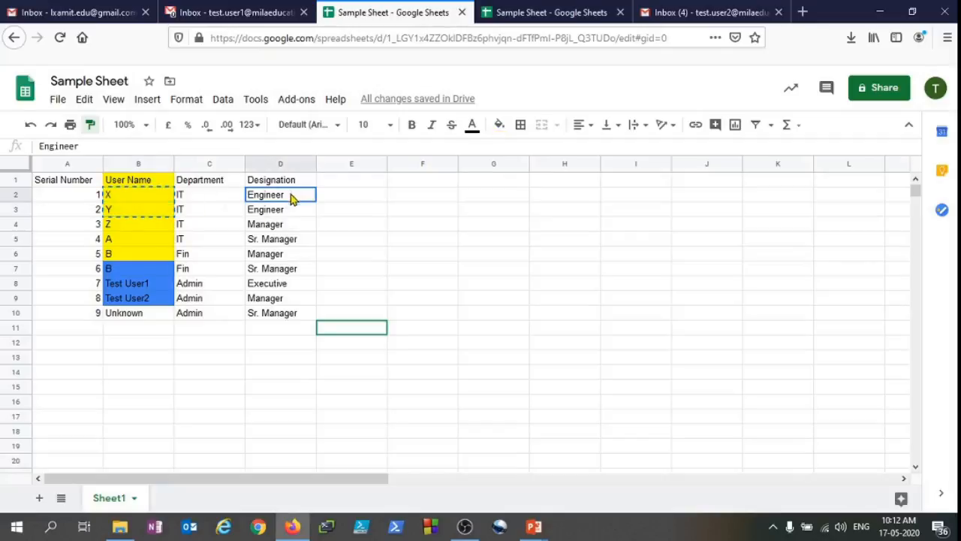
drag(292, 196, 291, 298)
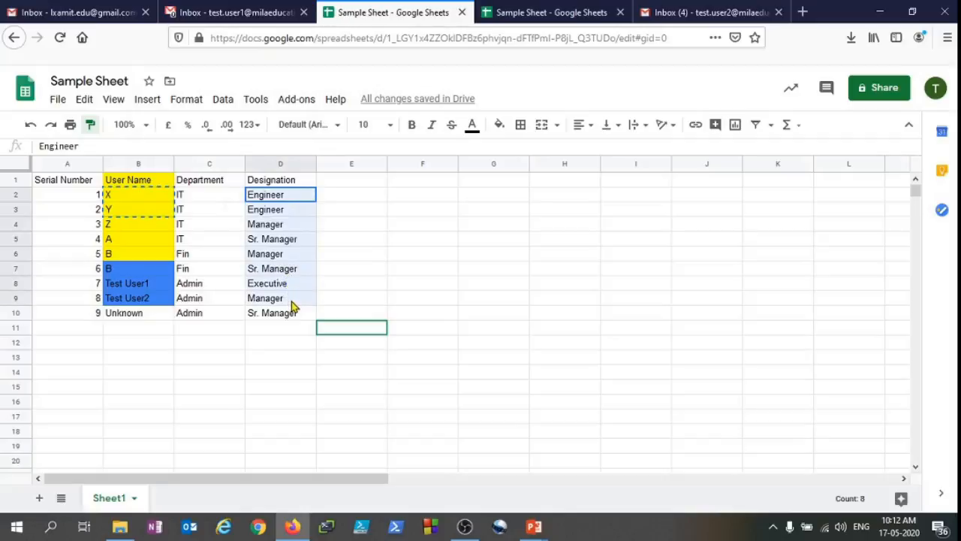
drag(291, 302, 292, 303)
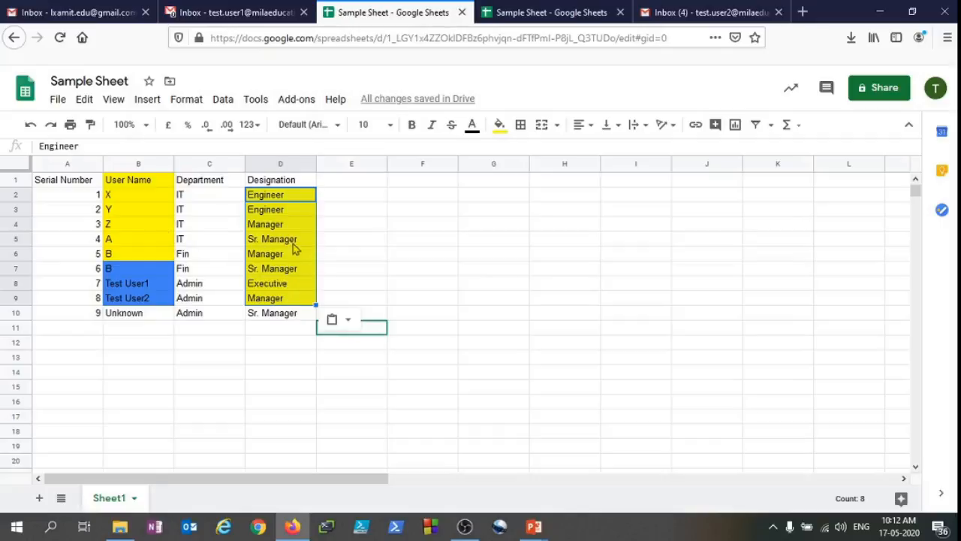
click(333, 239)
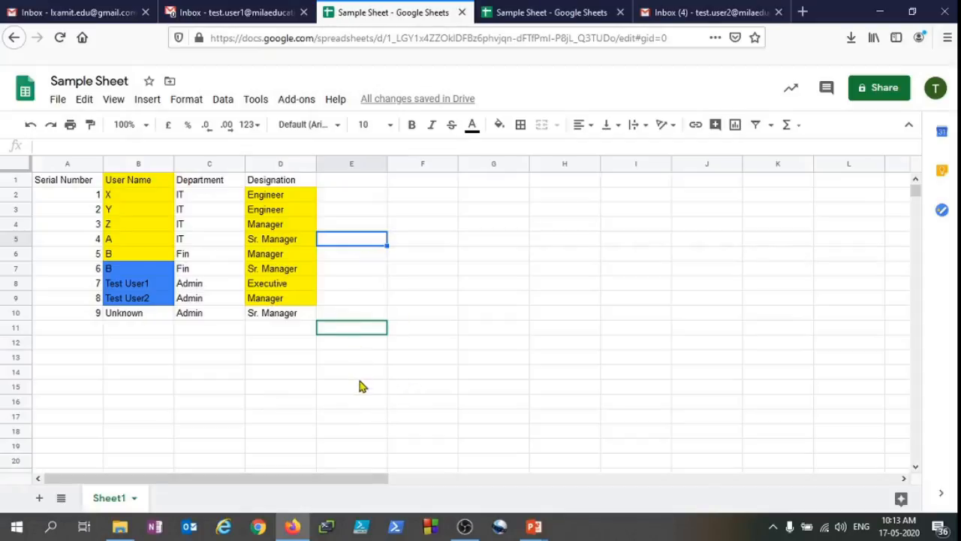
- Fill cell E2 with a long unbroken string of repeated a, b and c letters
click(337, 199)
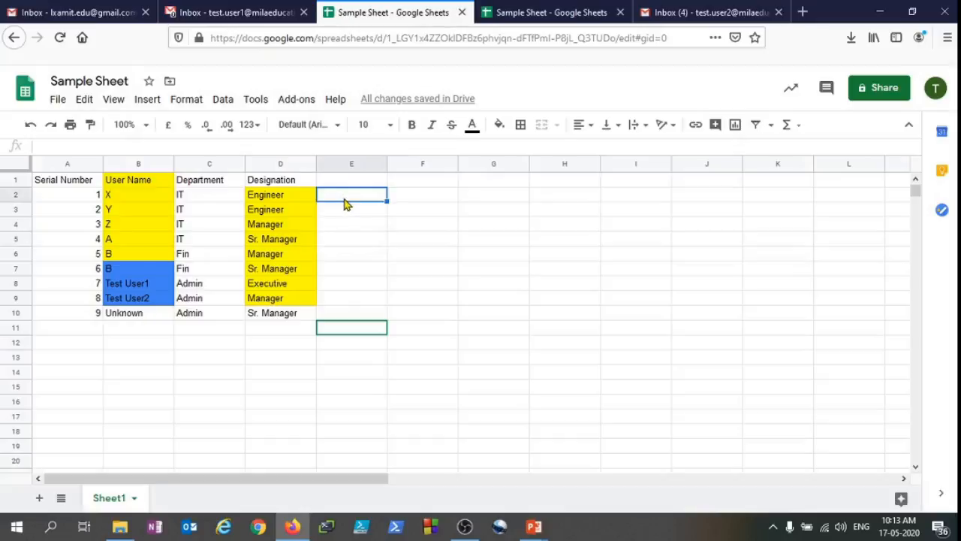
text(Aaaaaaaaaaaaaaaaaaaaaaaaaaaaaaaaaaaaaaaaab)
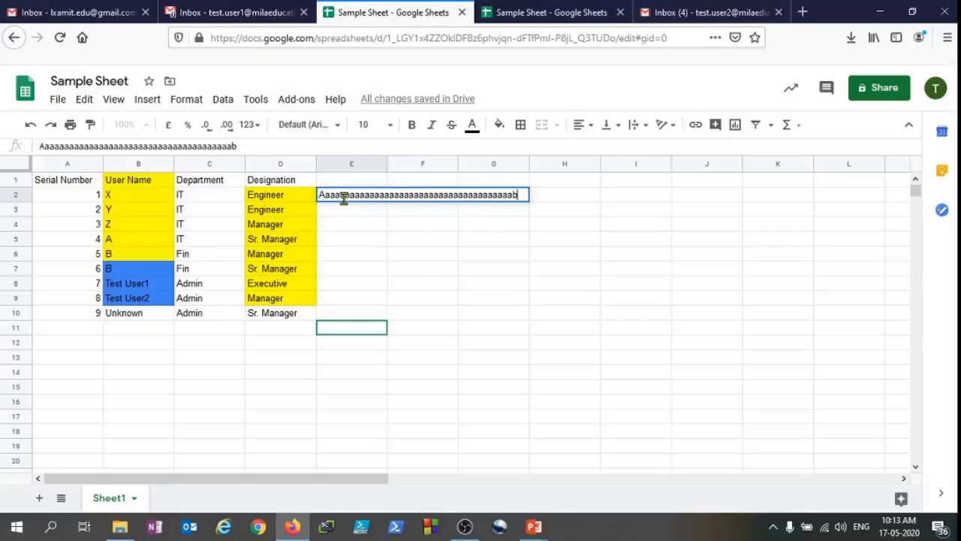
text(bbbbbbbbbbbbbbbbbbbbbbbbbbbbbbbbbbbbbbbc)
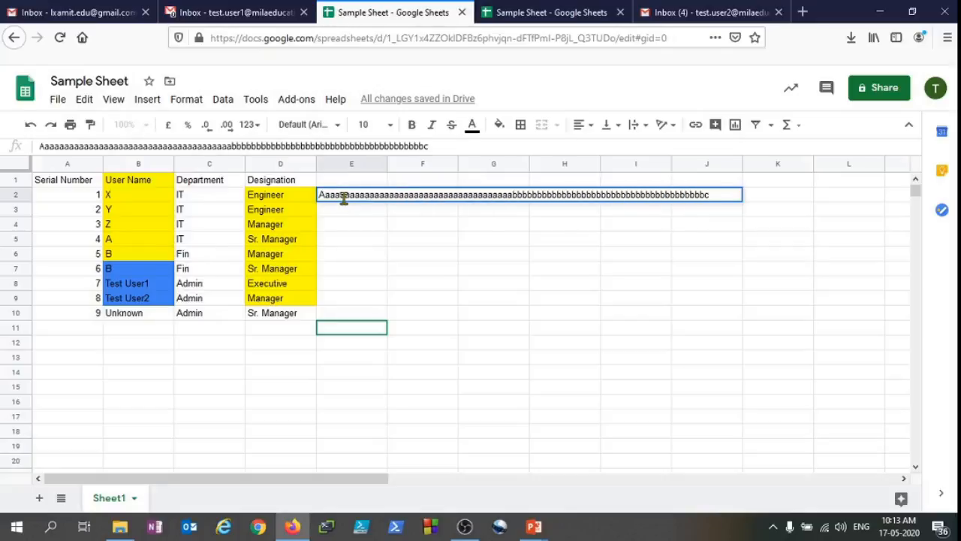
text(ccccccccccccccccccccccccccccccccccccc)
click(562, 242)
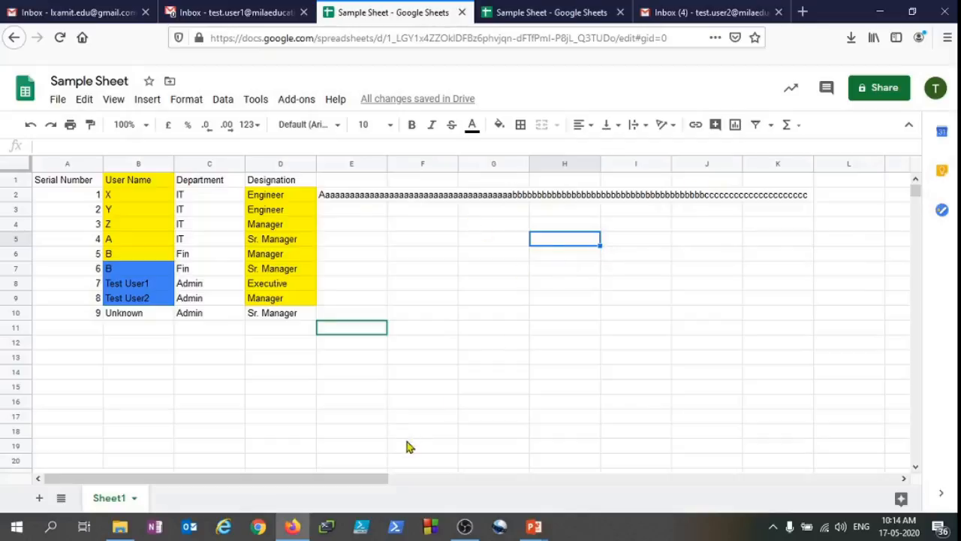
- Set the text wrapping of the long string in E2 to Wrap
drag(371, 480, 153, 491)
click(367, 200)
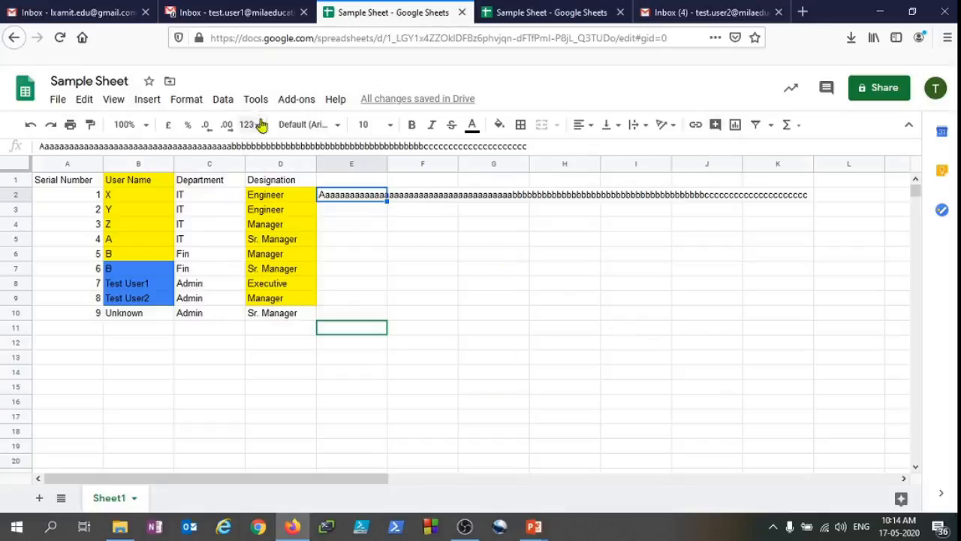
click(493, 238)
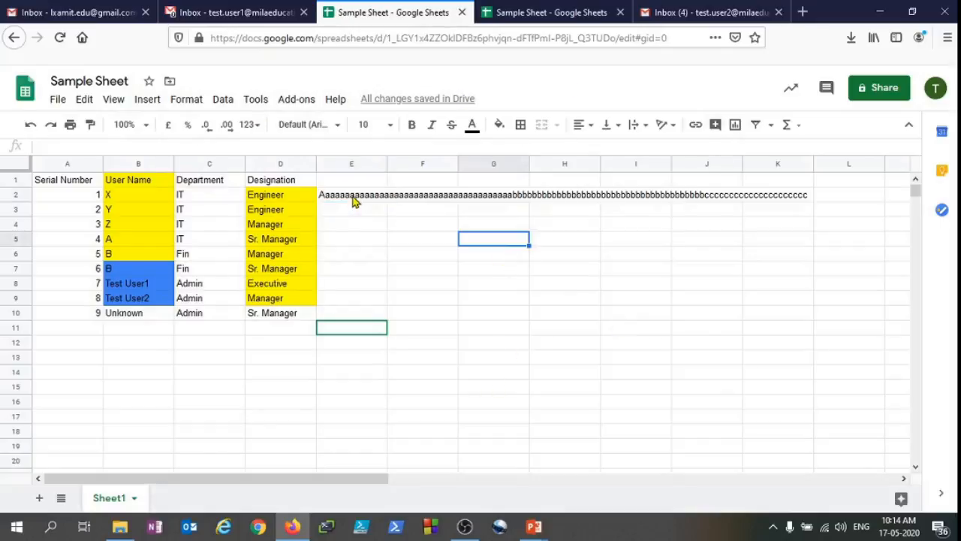
click(354, 201)
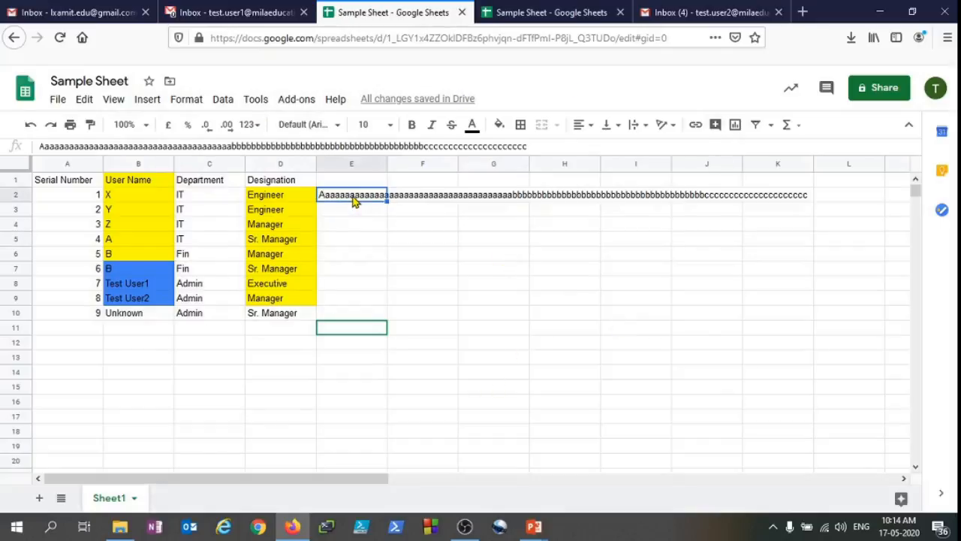
click(644, 132)
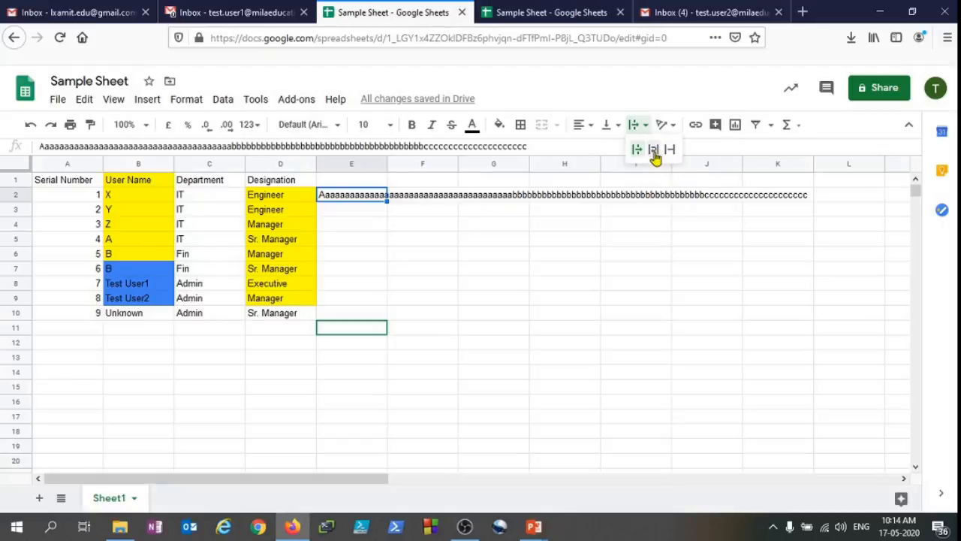
click(653, 150)
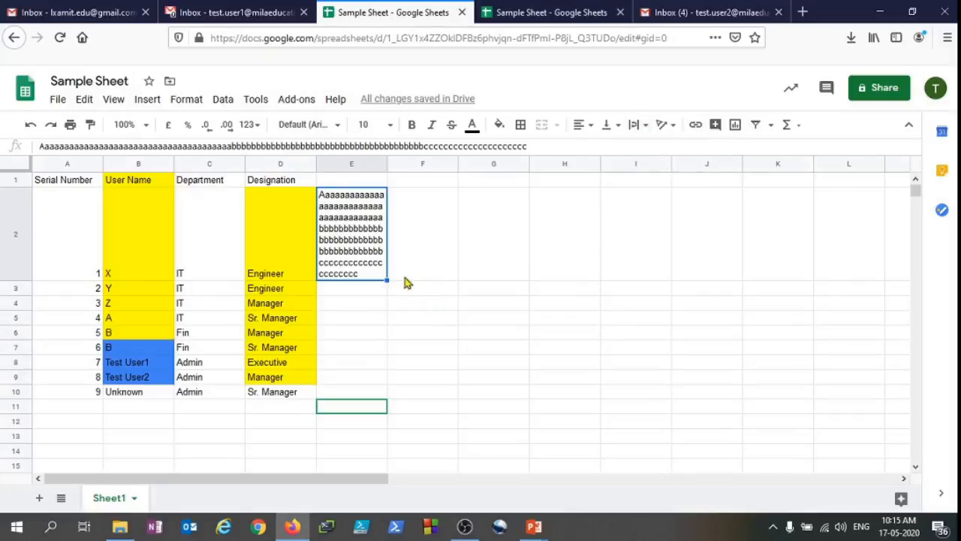
- Widen column E so the wrapped text in E2 takes up only three lines
drag(386, 162, 506, 164)
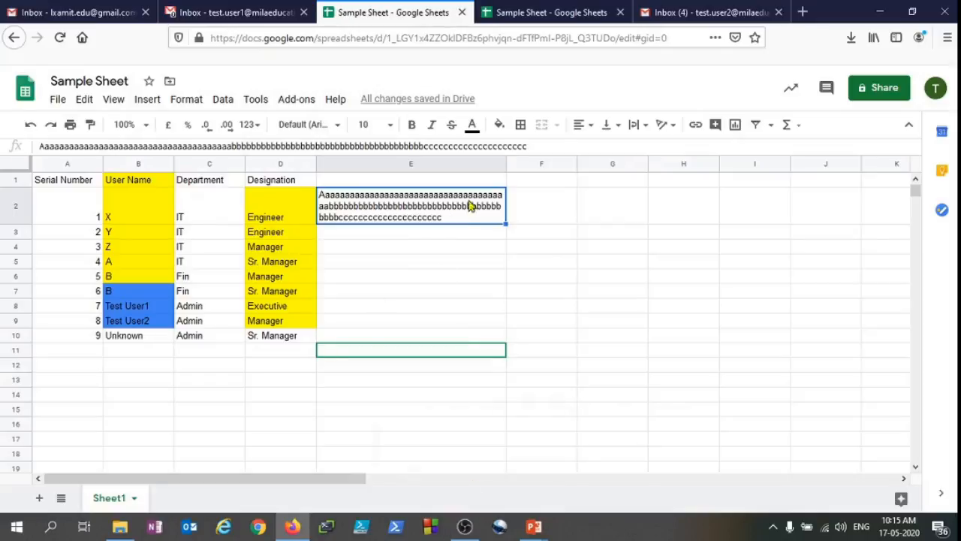
scroll(352, 382, down, 1)
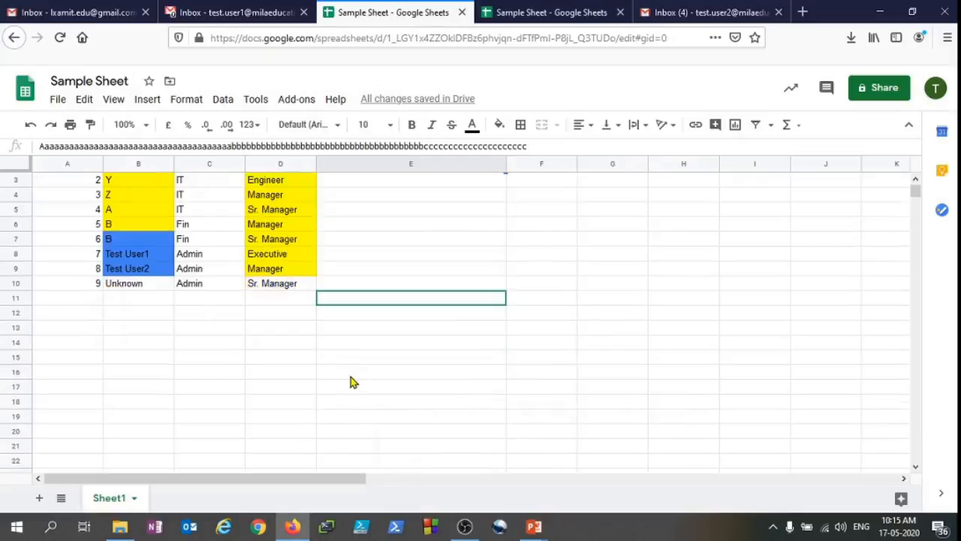
scroll(353, 382, up, 1)
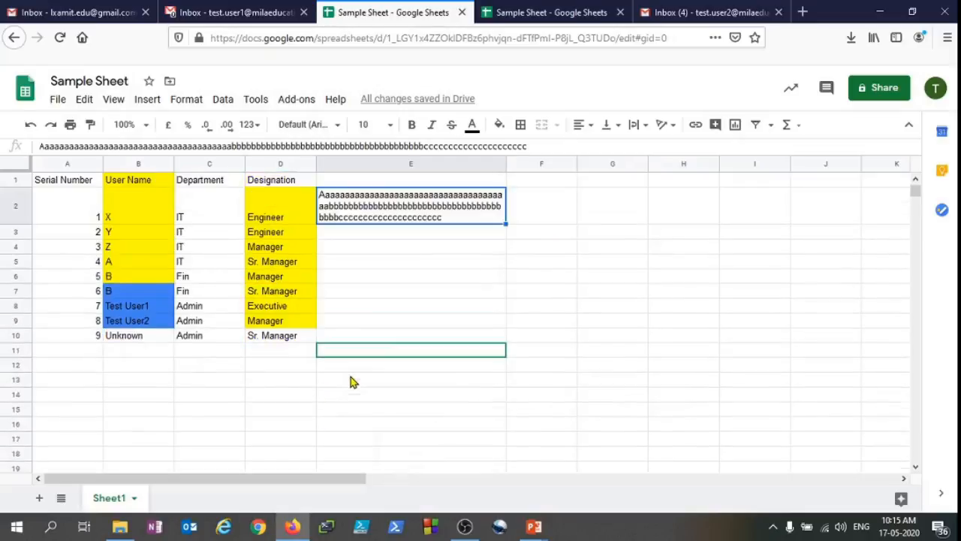
- Enter 1, 2 and 3 from F3 downward and extend the number series to 13 in F15
click(544, 235)
text(1)
key(Return)
text(2)
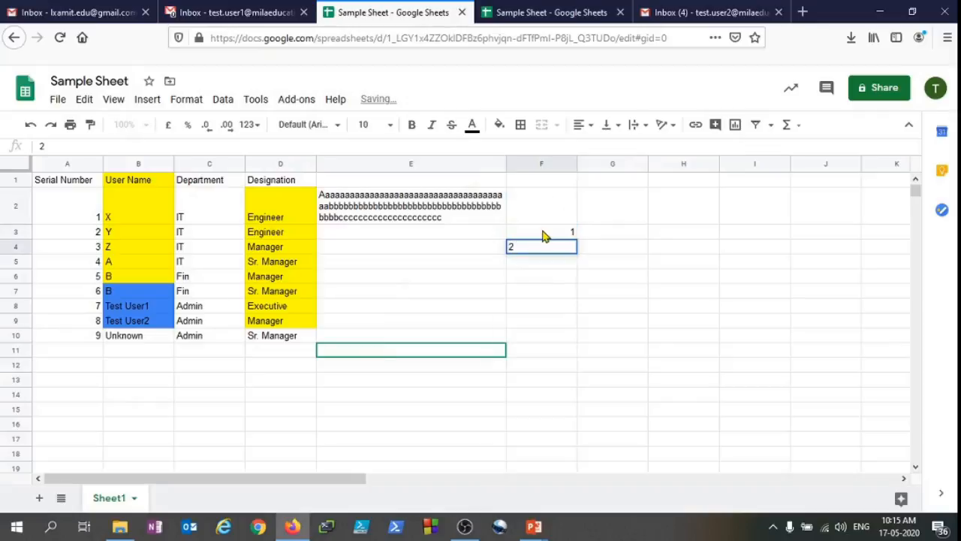
key(Return)
text(3)
click(544, 235)
drag(544, 235, 561, 409)
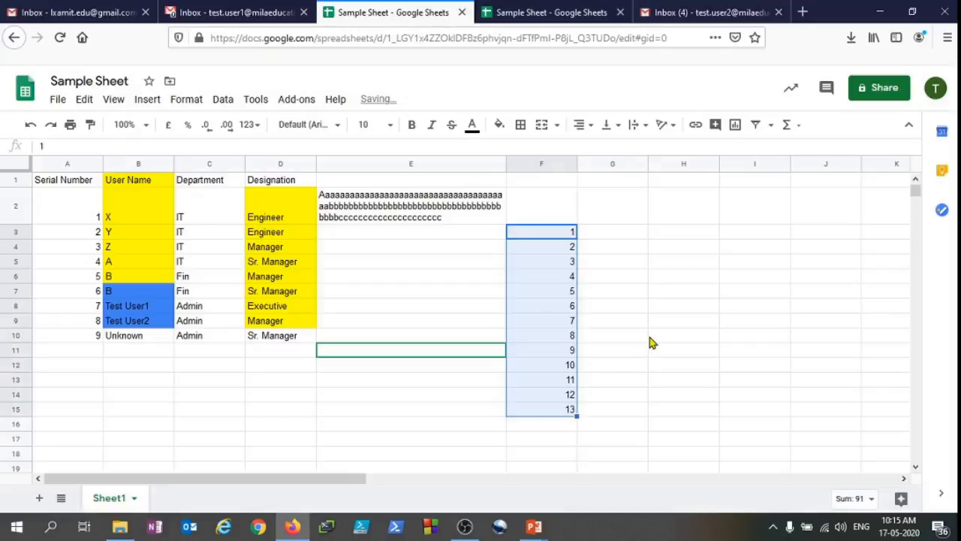
- Examine the number series in F3:F15 and the sum shown for the selected cells
click(634, 337)
drag(563, 238, 547, 416)
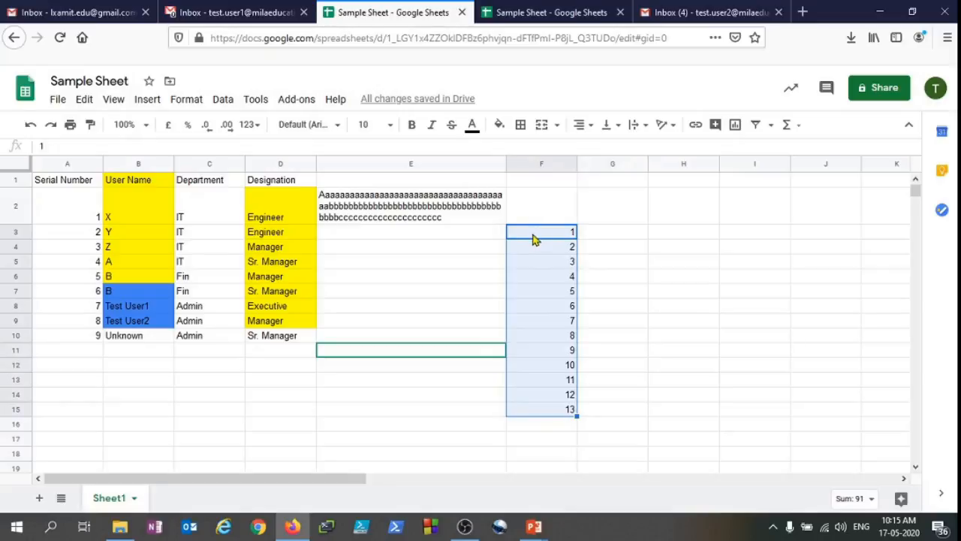
click(548, 252)
key(Down)
key(Down)
key(Down)
key(Down)
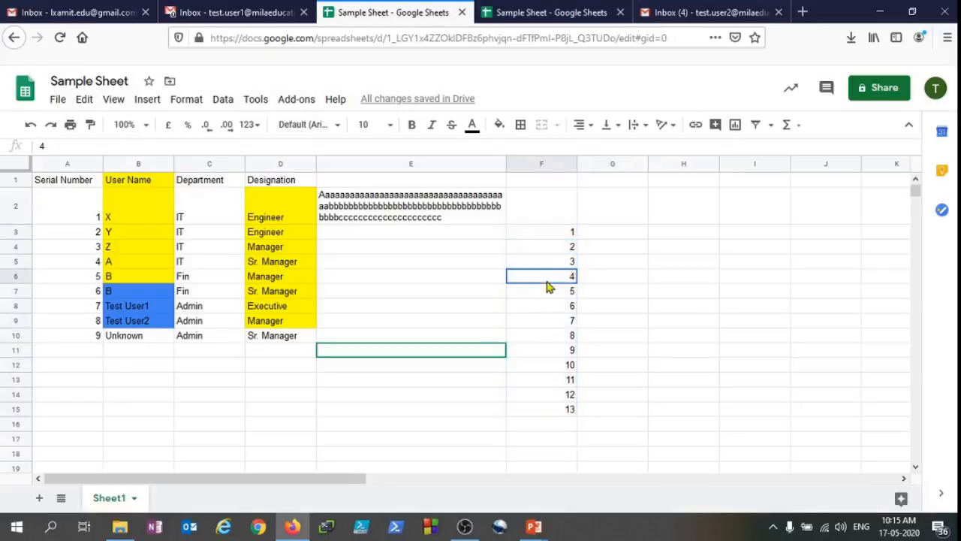
click(565, 426)
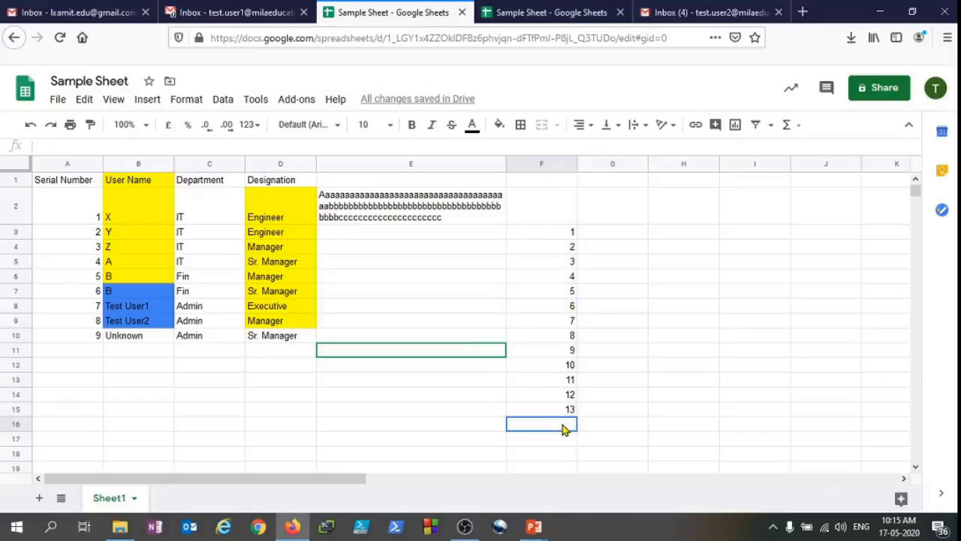
text(=)
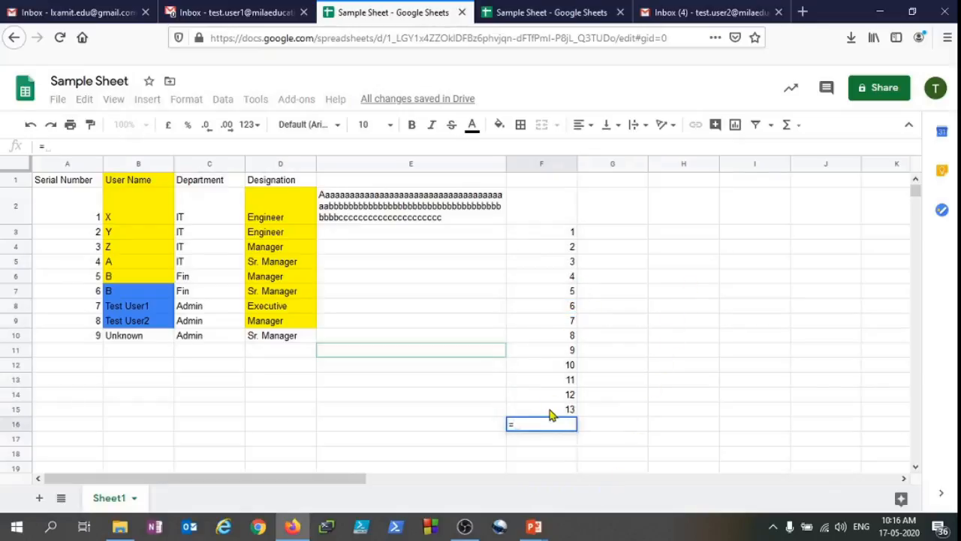
key(Escape)
click(590, 275)
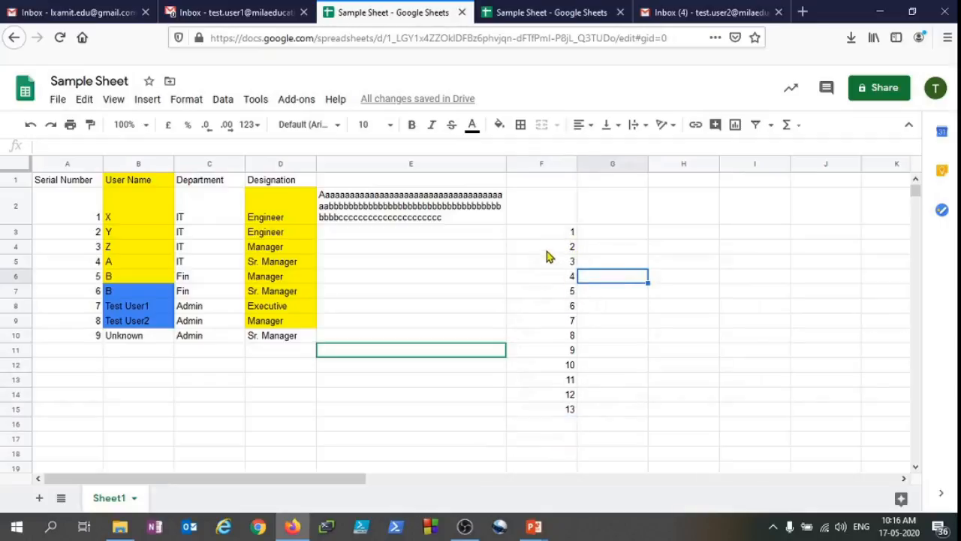
- Total the numbers in F3:F15 with a SUM formula in F16 and check the range it adds
drag(548, 233, 555, 415)
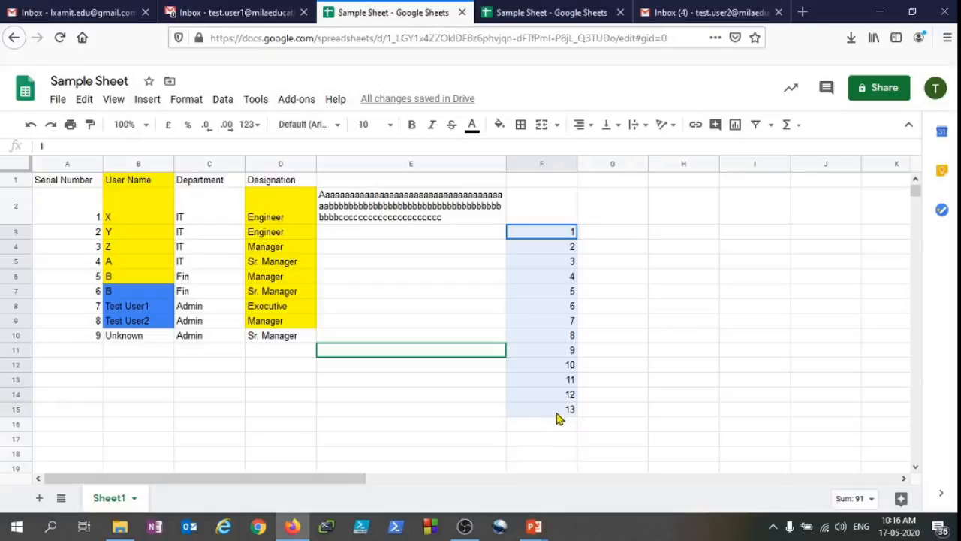
drag(556, 413, 557, 412)
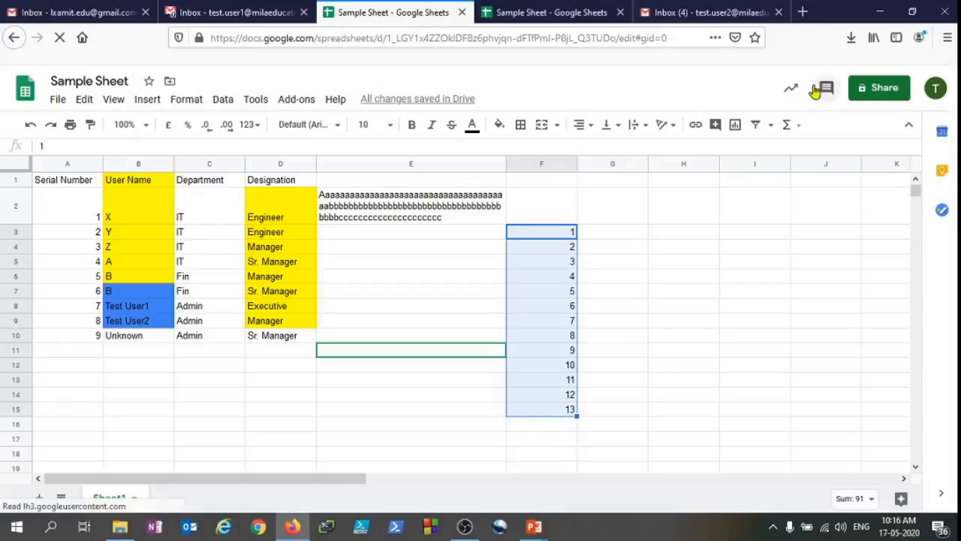
click(801, 132)
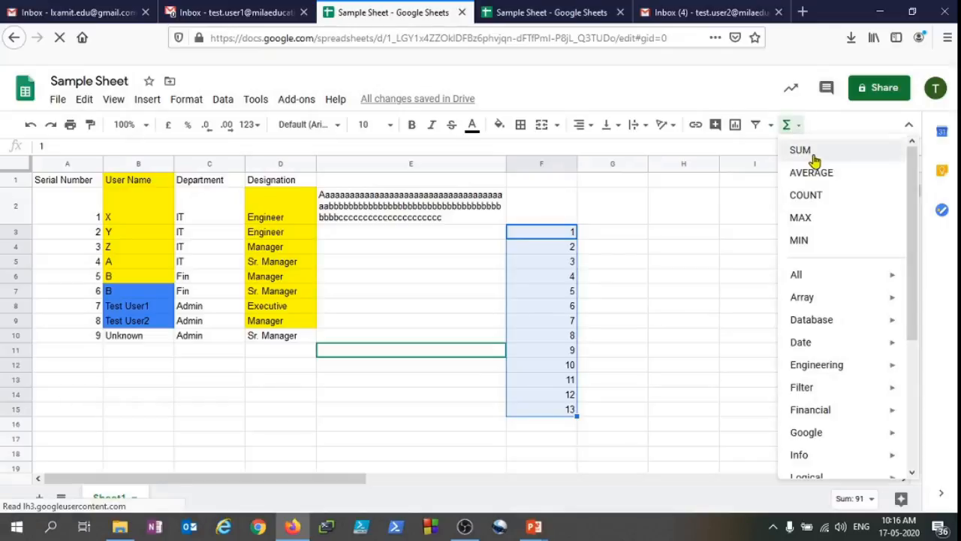
click(803, 151)
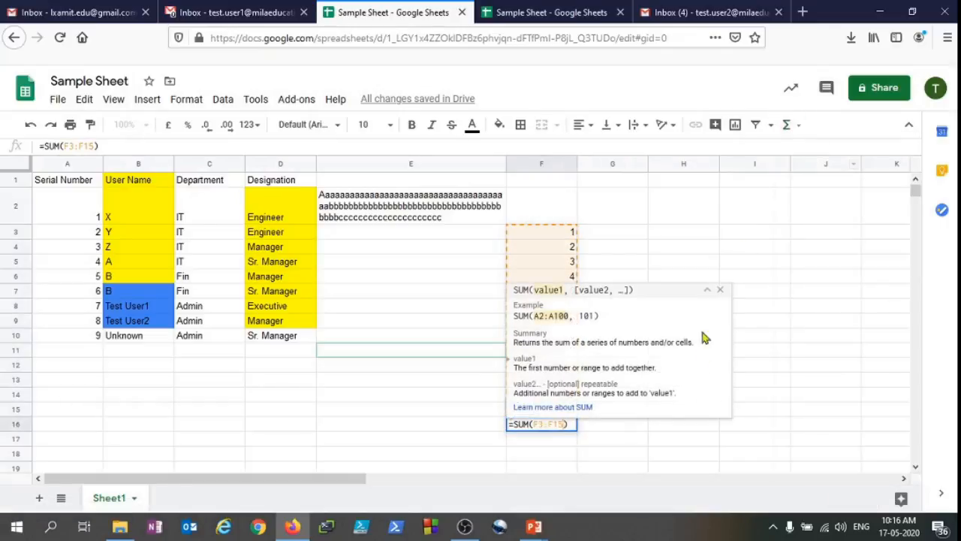
key(Return)
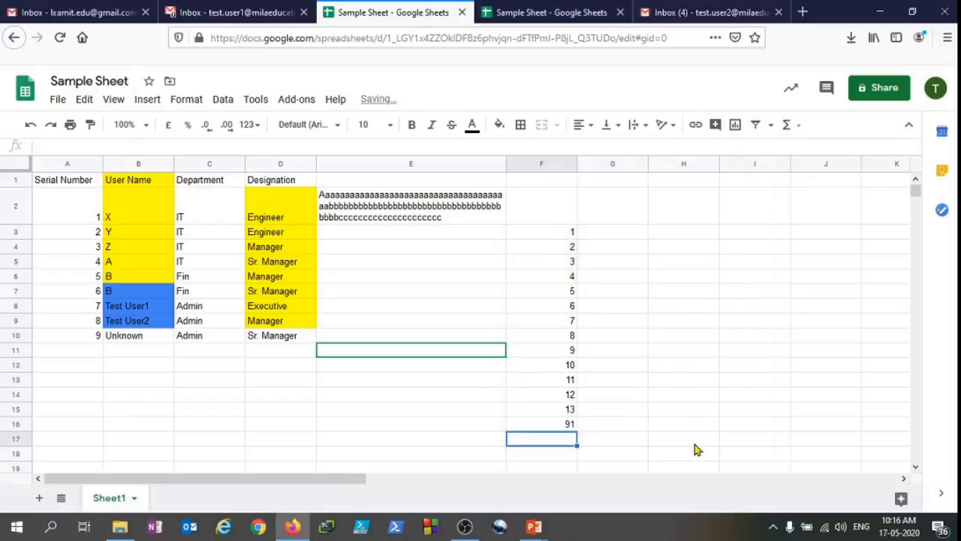
click(569, 422)
drag(572, 409, 548, 238)
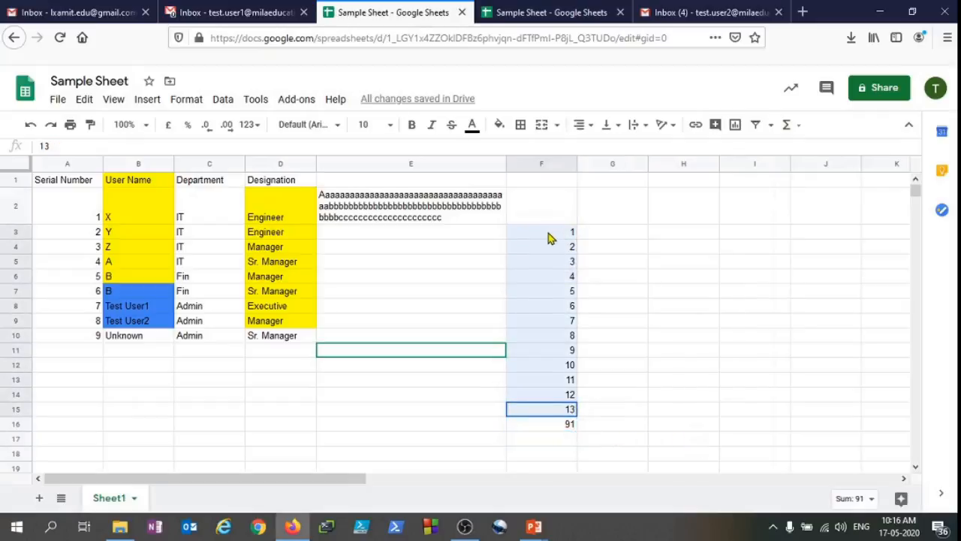
click(568, 424)
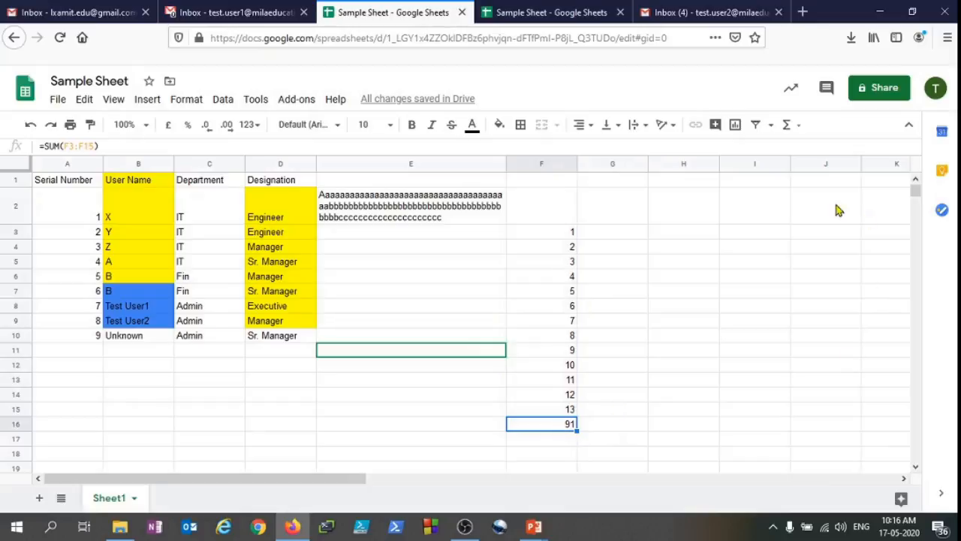
- Browse the available functions and categories such as Maths and Logical with F3:F16 selected, without inserting one
click(558, 235)
shift+click(563, 422)
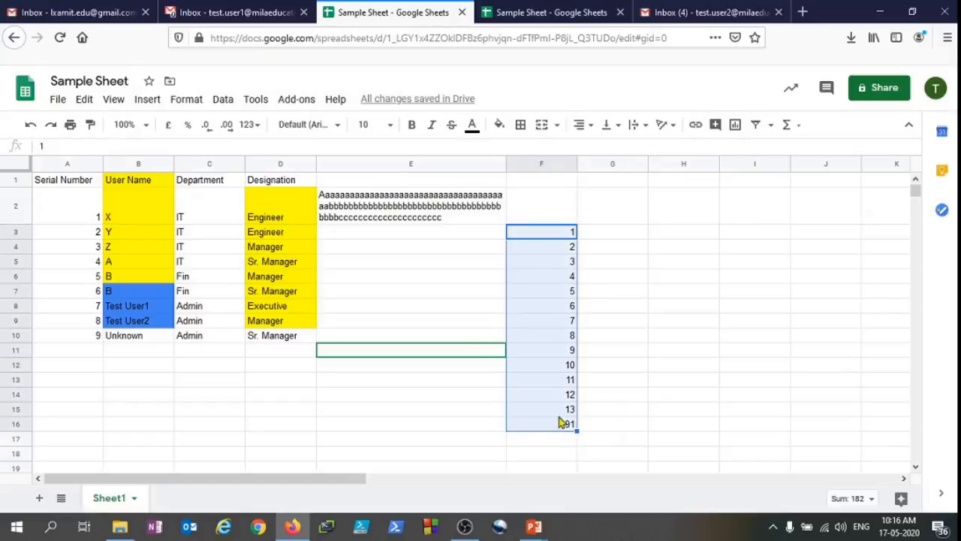
click(788, 125)
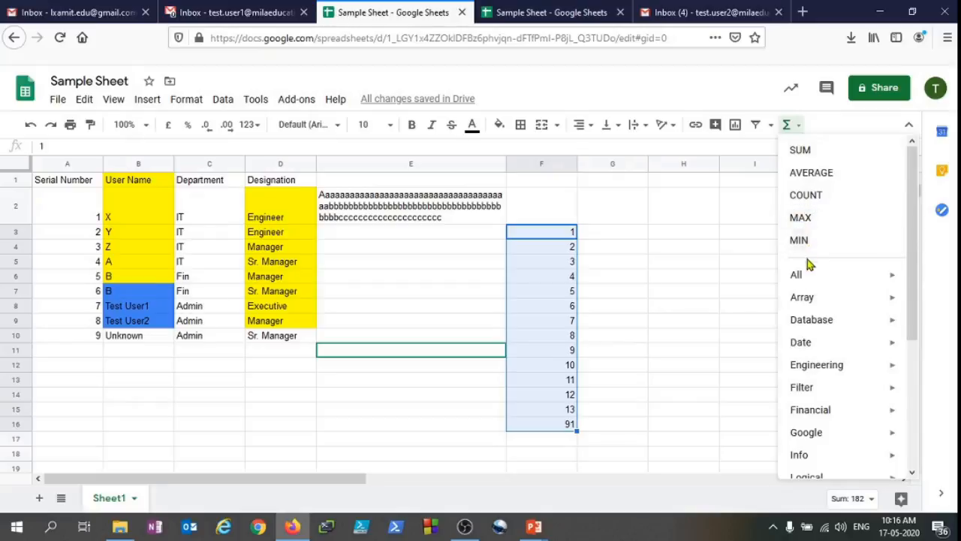
scroll(817, 327, down, 5)
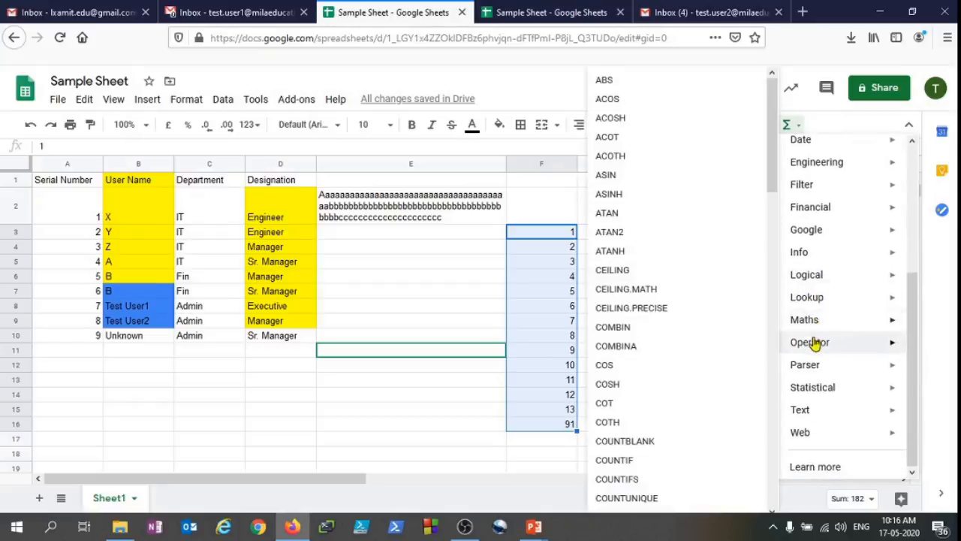
mouse_move(826, 294)
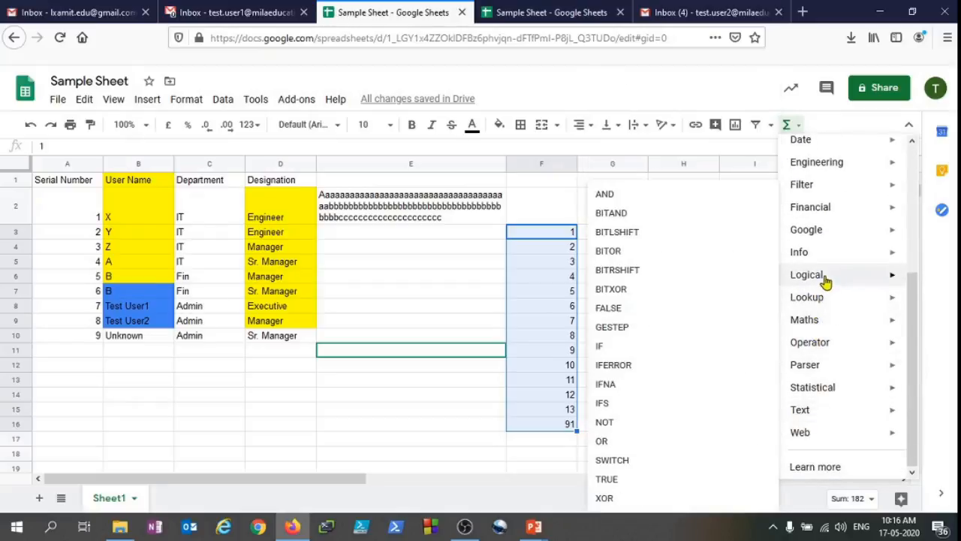
scroll(870, 265, up, 5)
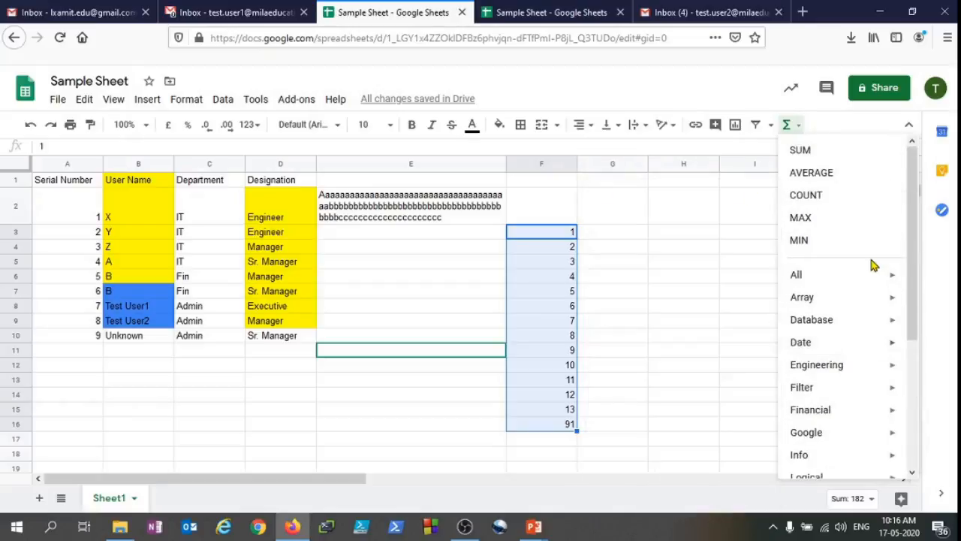
click(680, 307)
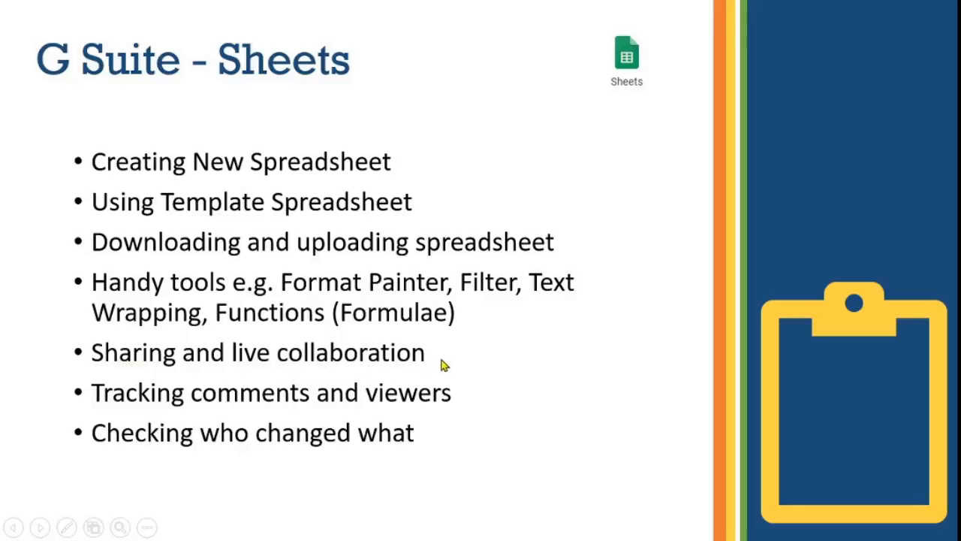
key(alt+Tab)
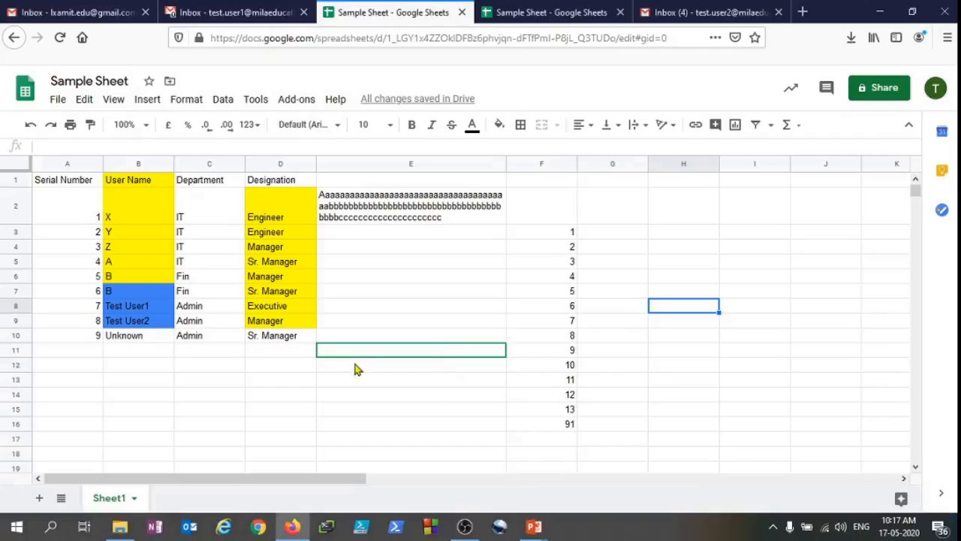
click(225, 353)
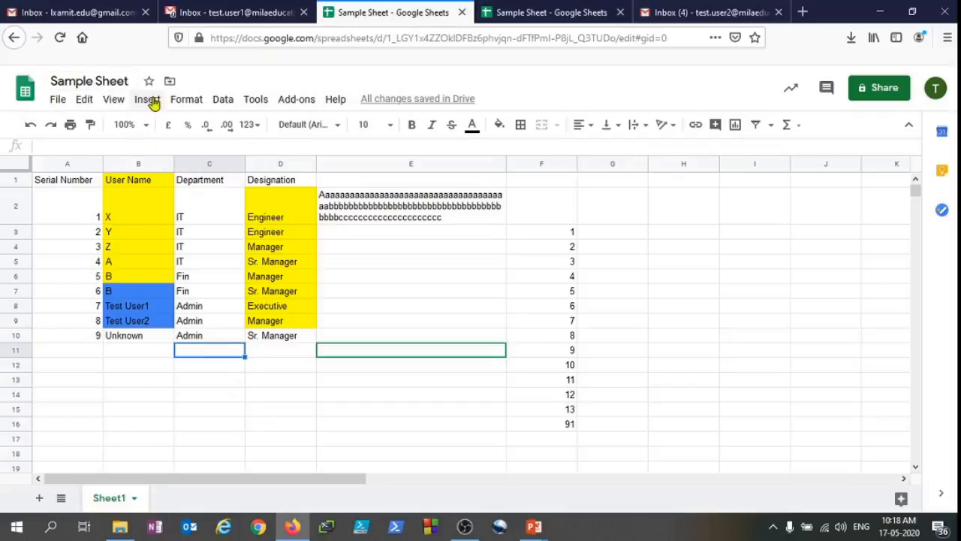
drag(124, 247, 504, 440)
click(558, 398)
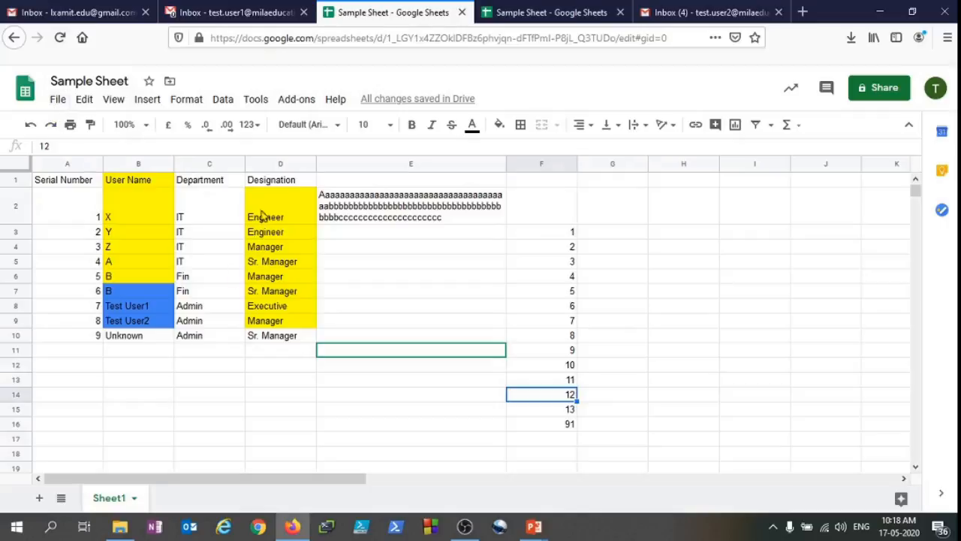
drag(267, 216, 280, 365)
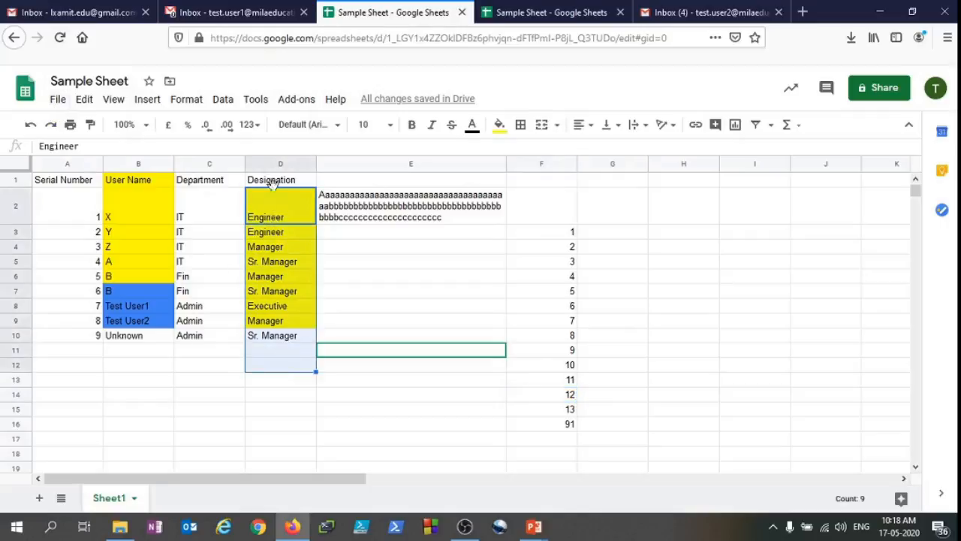
drag(270, 180, 278, 388)
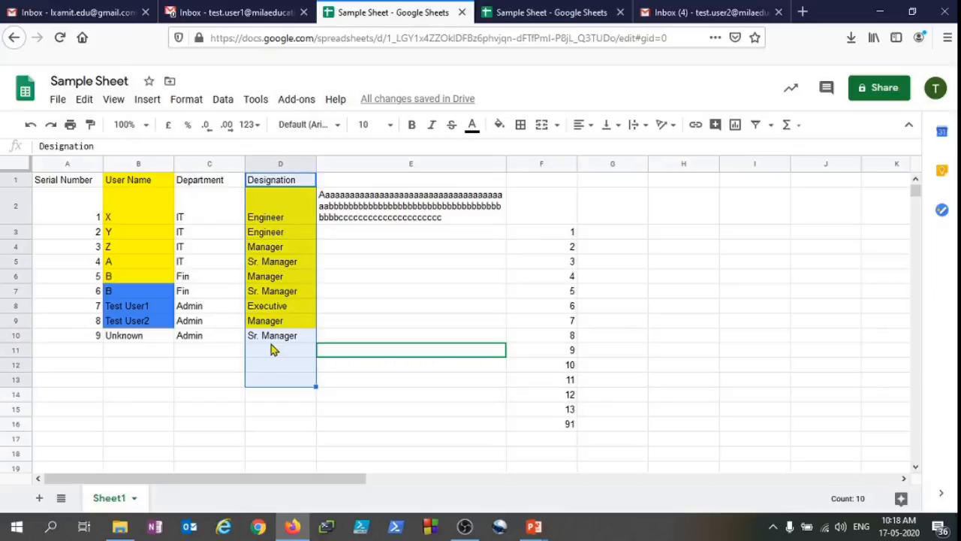
click(57, 100)
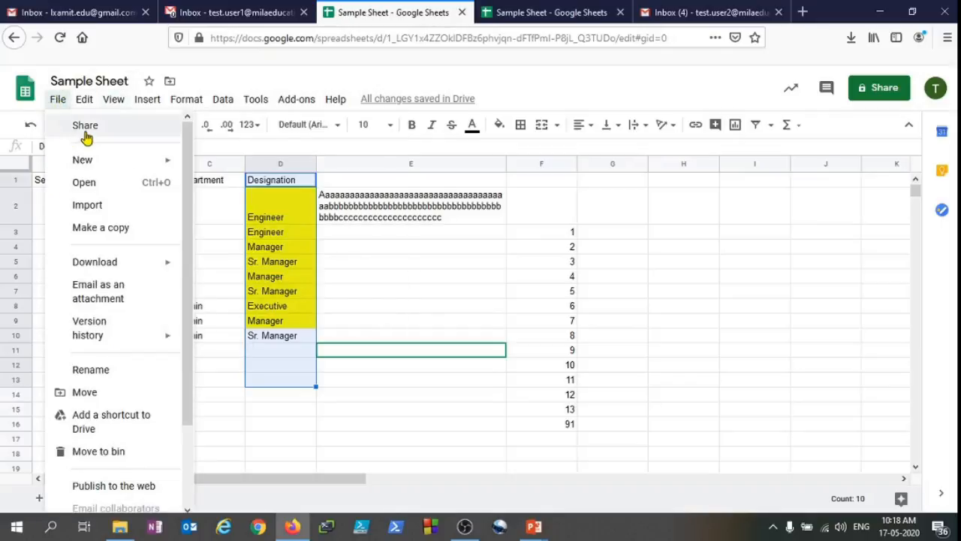
click(483, 307)
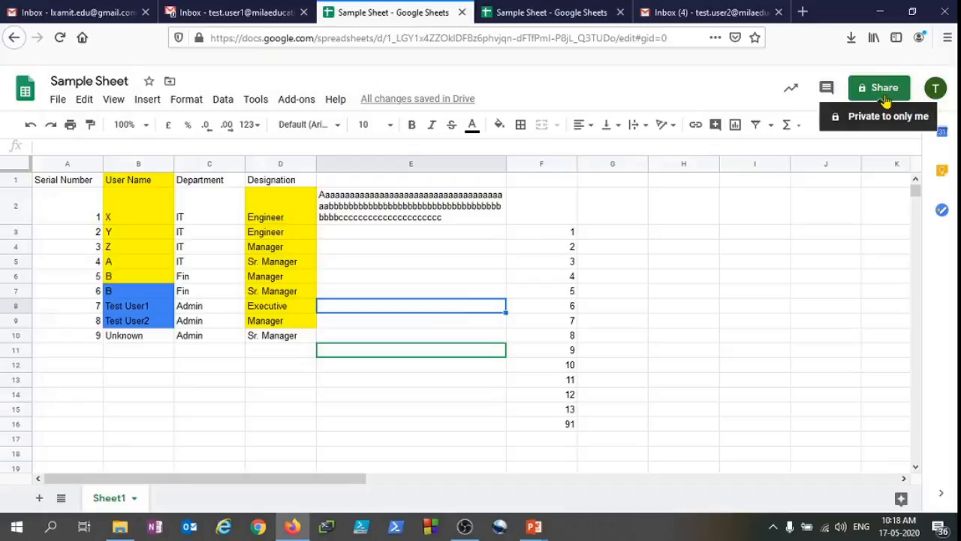
click(25, 90)
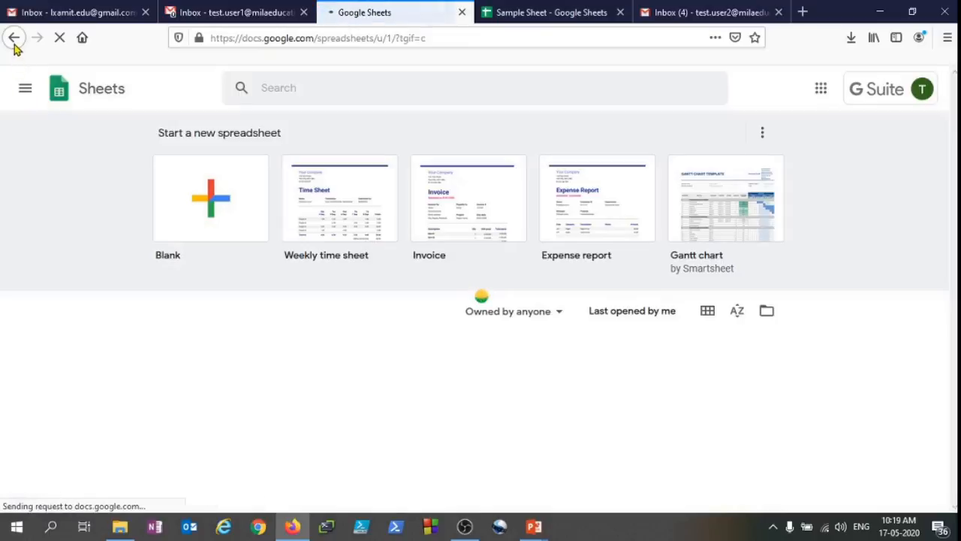
click(14, 39)
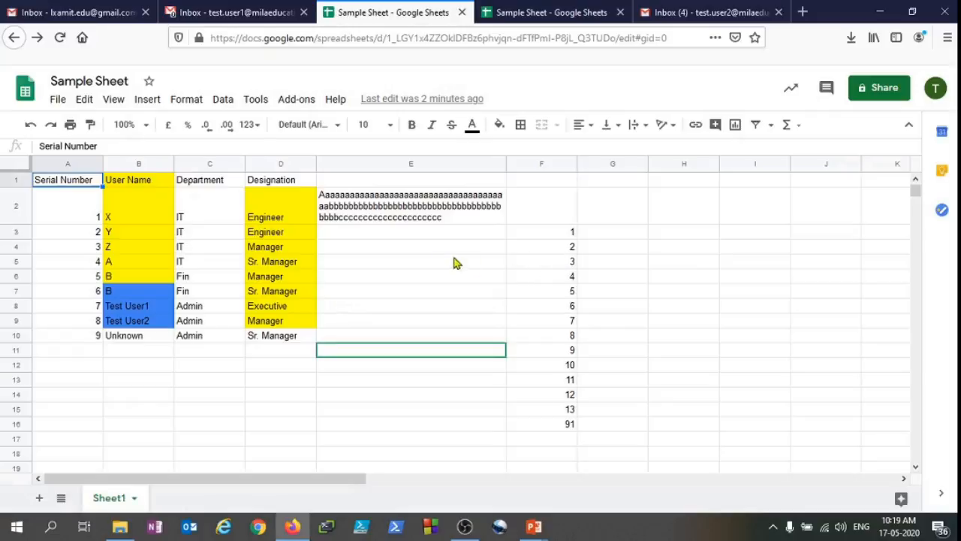
click(58, 101)
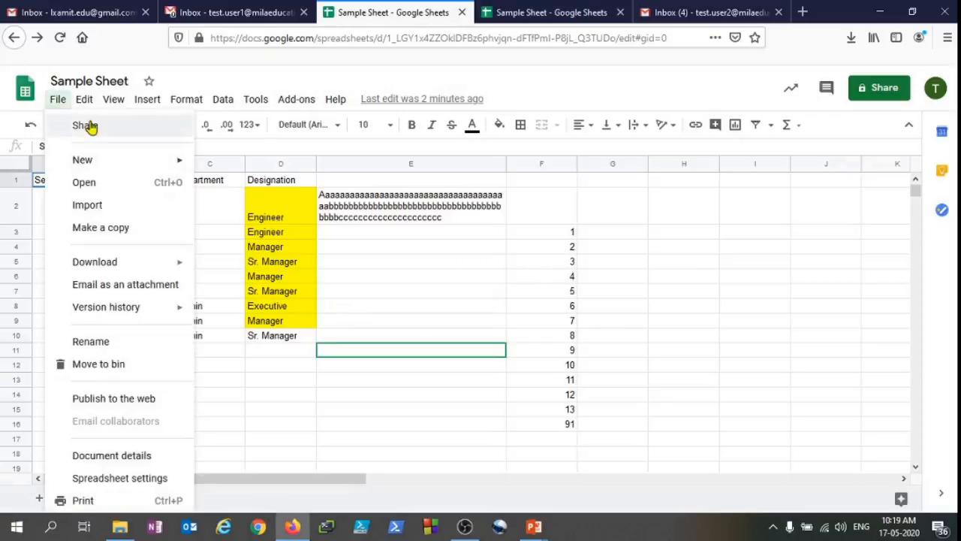
click(368, 259)
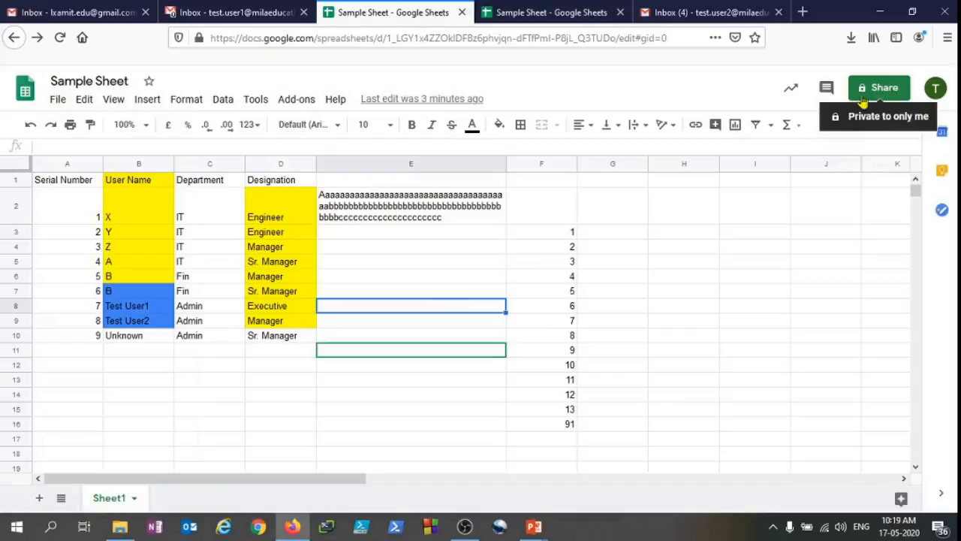
- Start sharing the sheet and add the second test user as an invitee with the Can edit permission
click(878, 95)
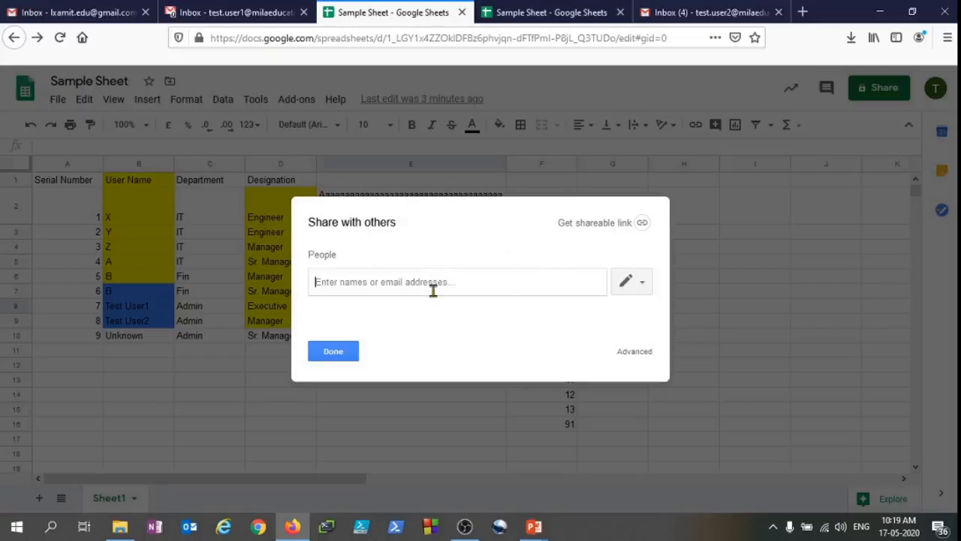
text(test)
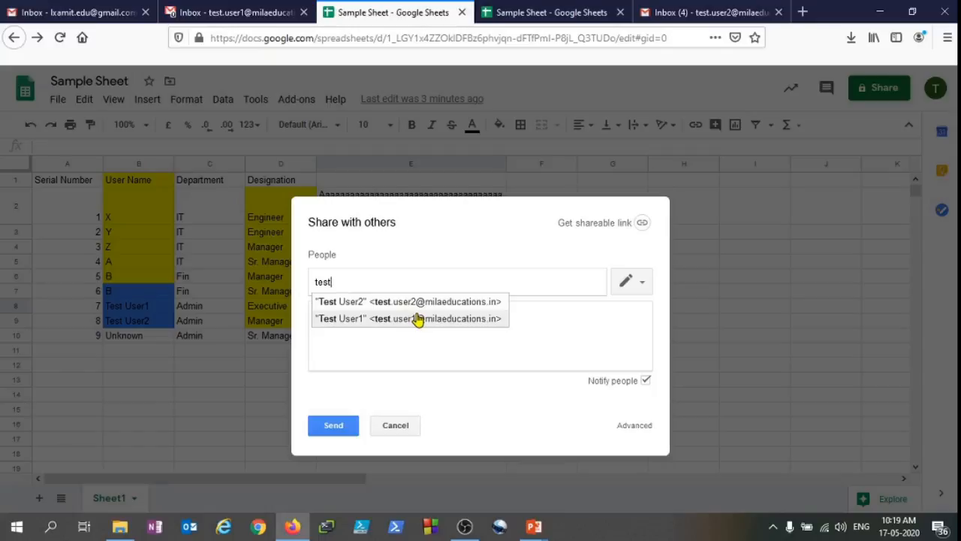
click(460, 303)
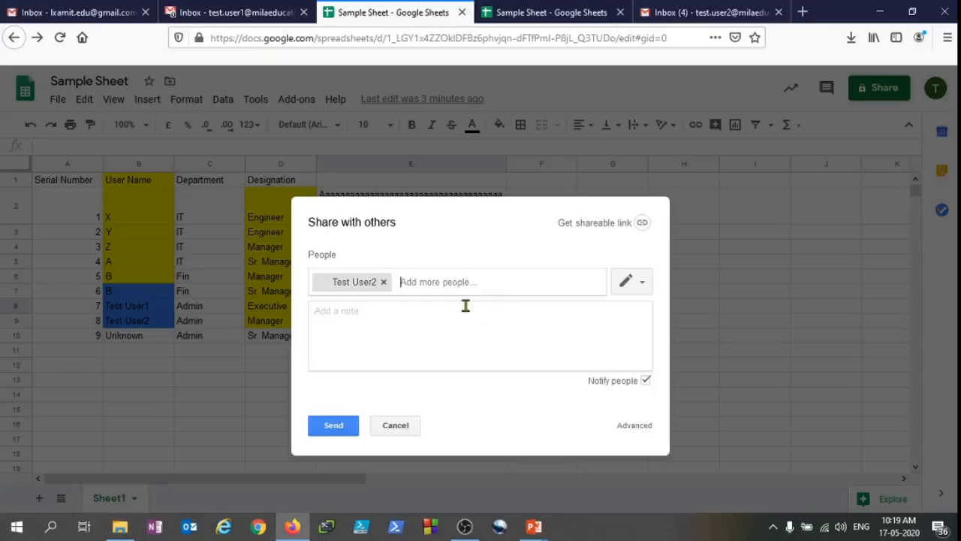
click(640, 293)
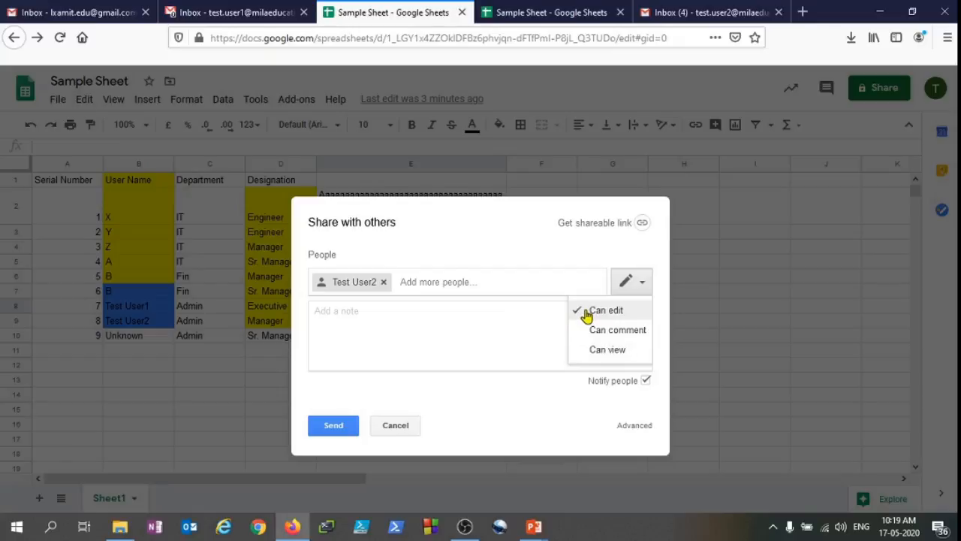
click(411, 337)
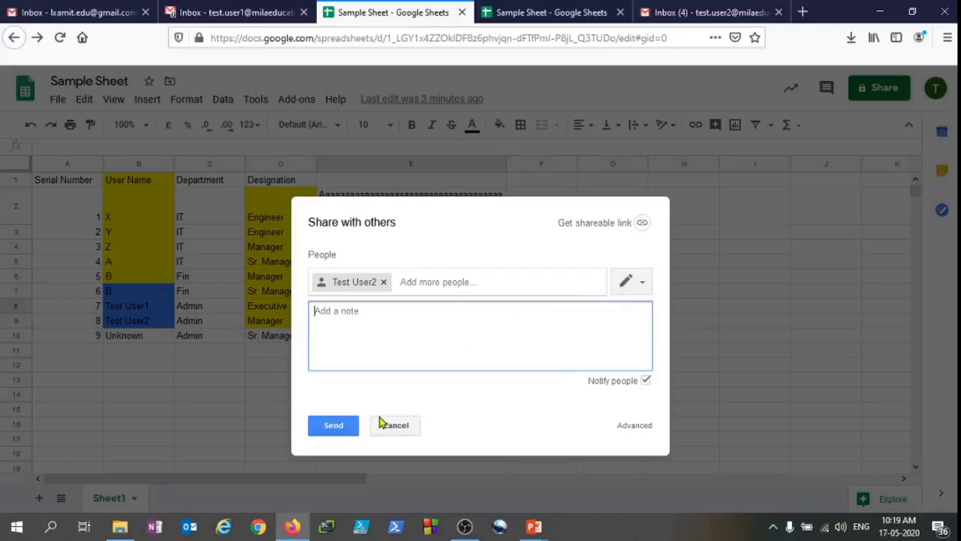
click(341, 427)
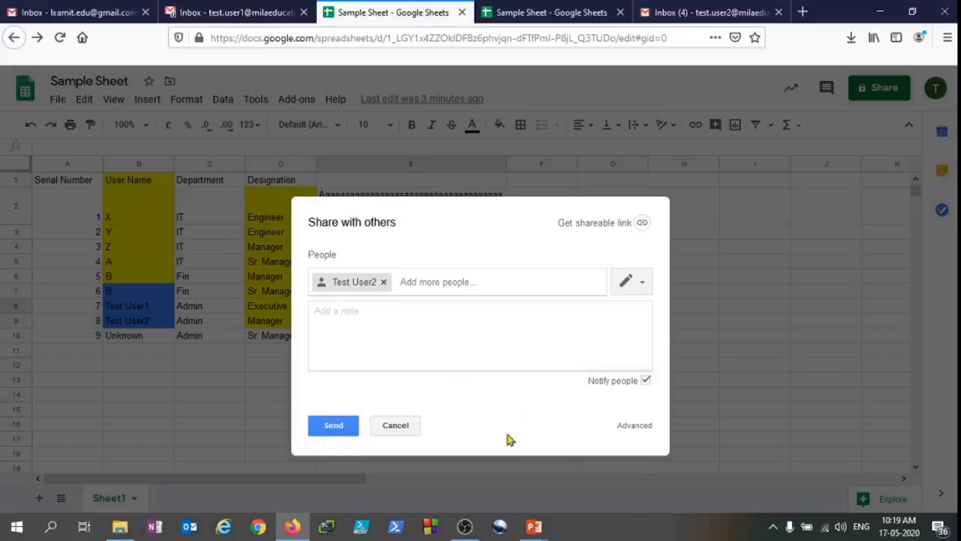
- Review the link sharing options in the advanced sharing settings without changing them, and send the edit invitation
click(635, 427)
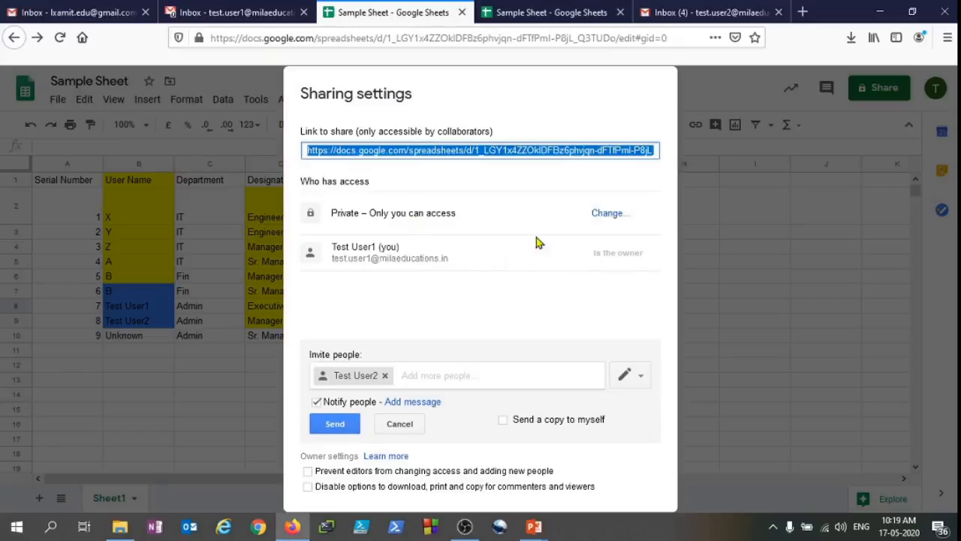
click(612, 214)
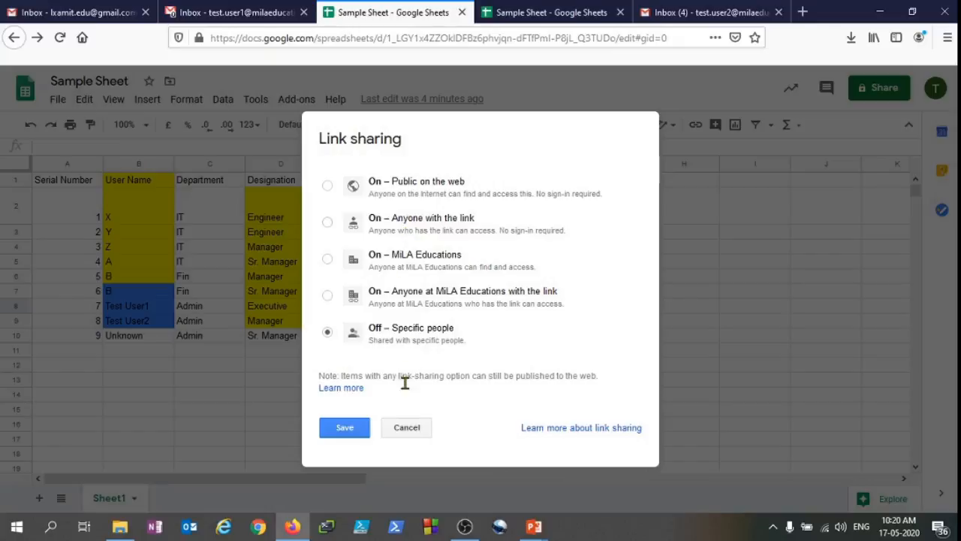
click(406, 427)
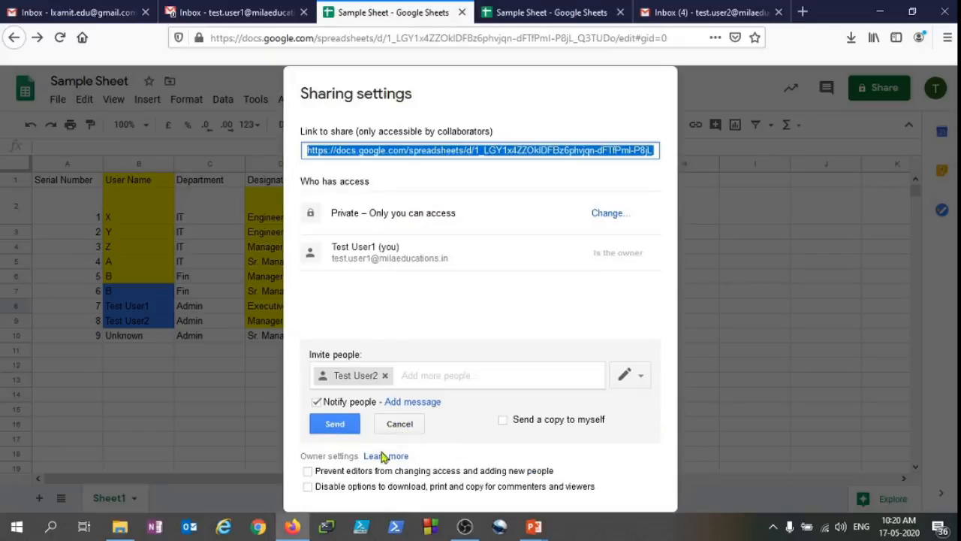
click(334, 424)
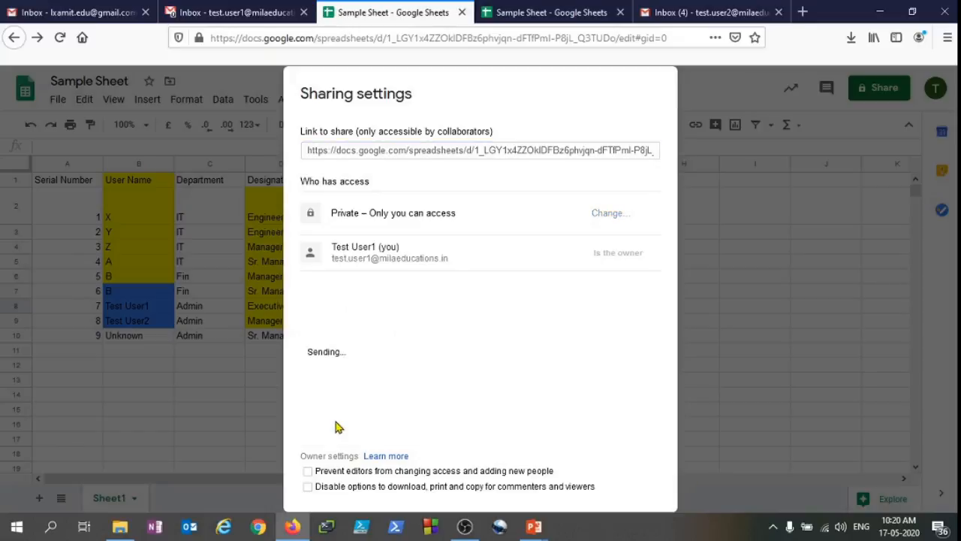
click(332, 470)
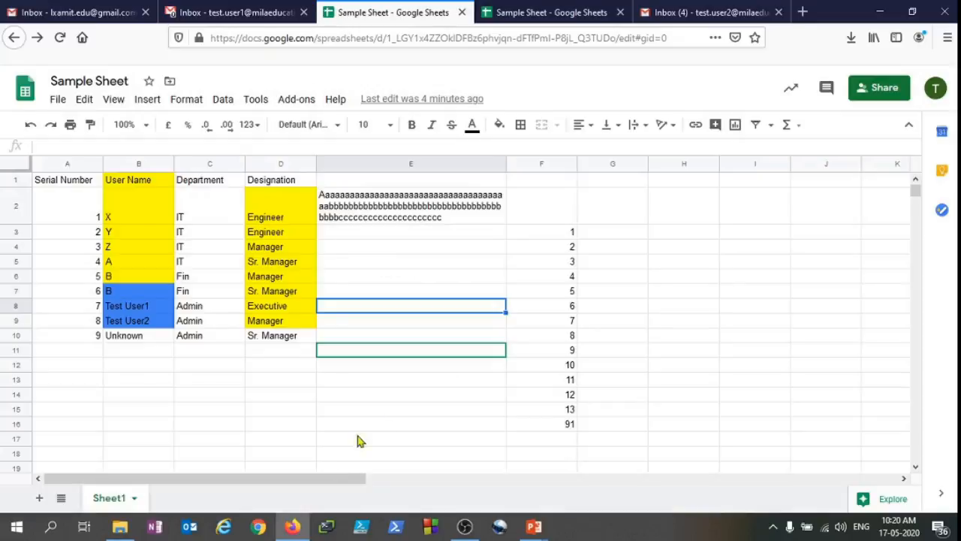
- Open the Sample Sheet invitation from the second test user's Gmail inbox in Sheets and acknowledge the view history notice
click(728, 9)
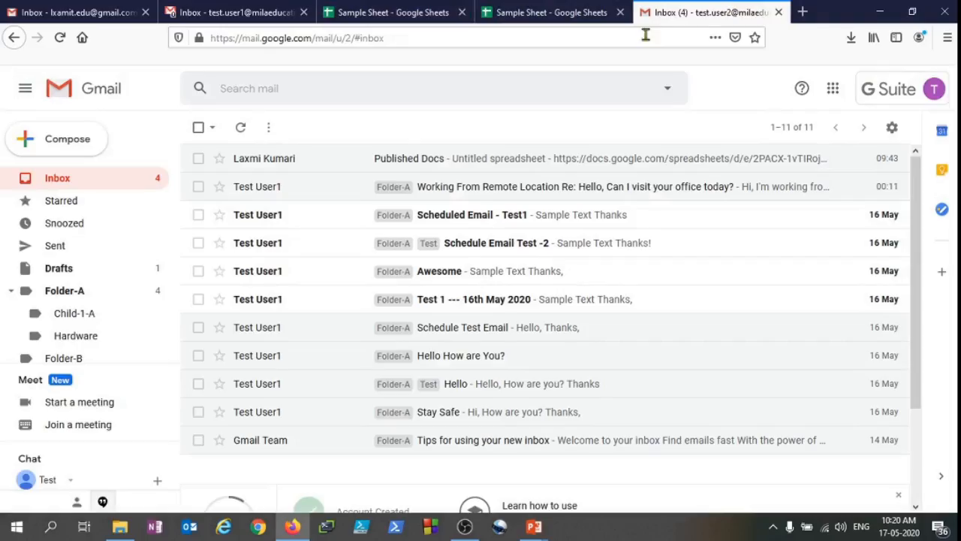
click(61, 39)
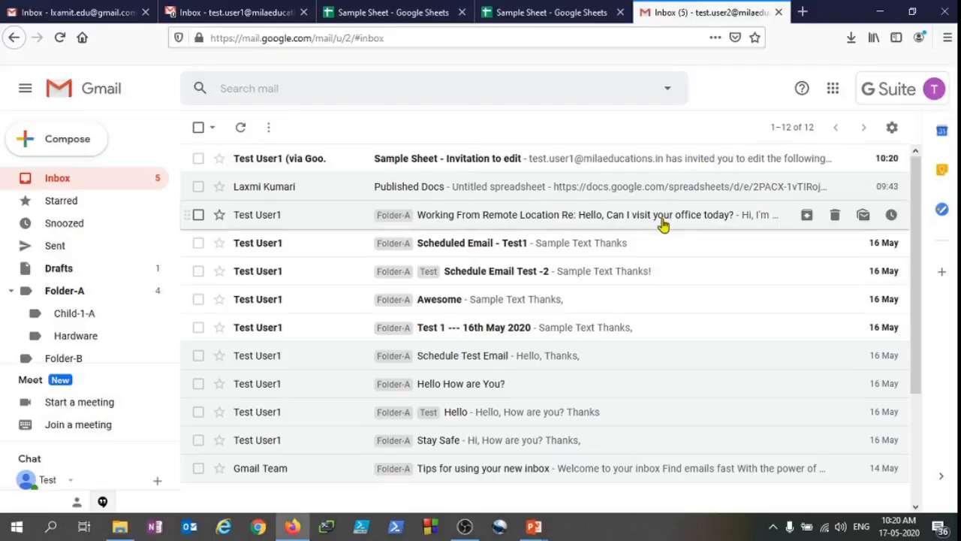
click(679, 165)
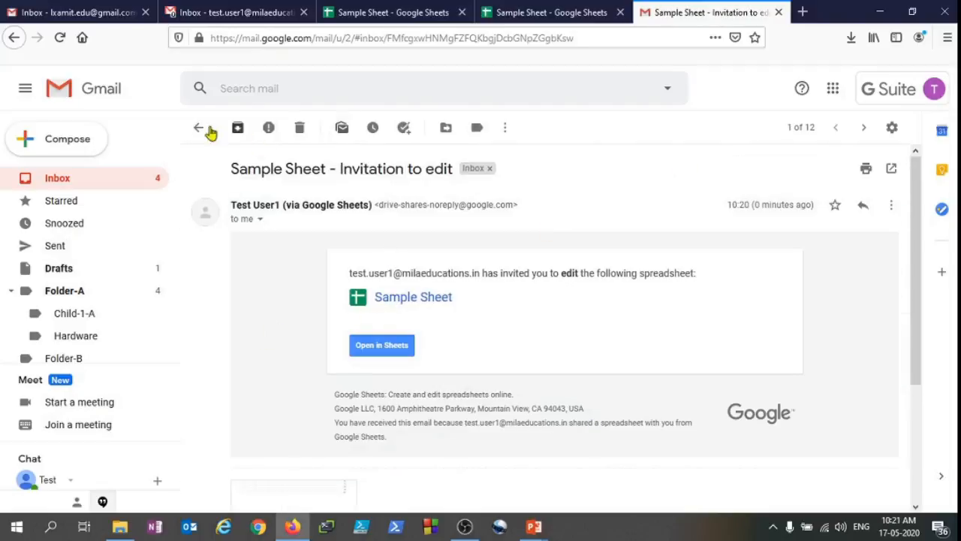
click(377, 347)
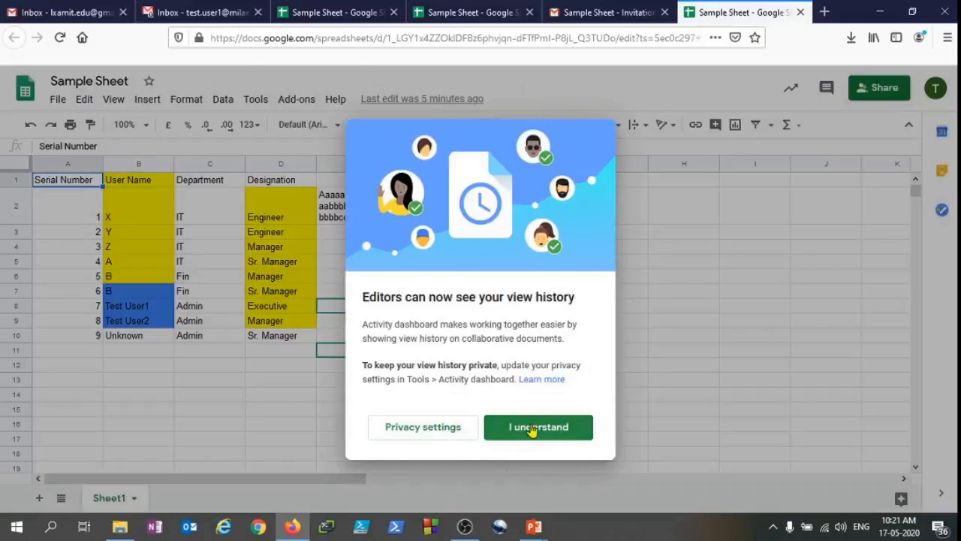
click(529, 428)
- Select H7 in the invited user's view and check the live cell markers in the owner's view, selecting C2:E13 there
click(670, 294)
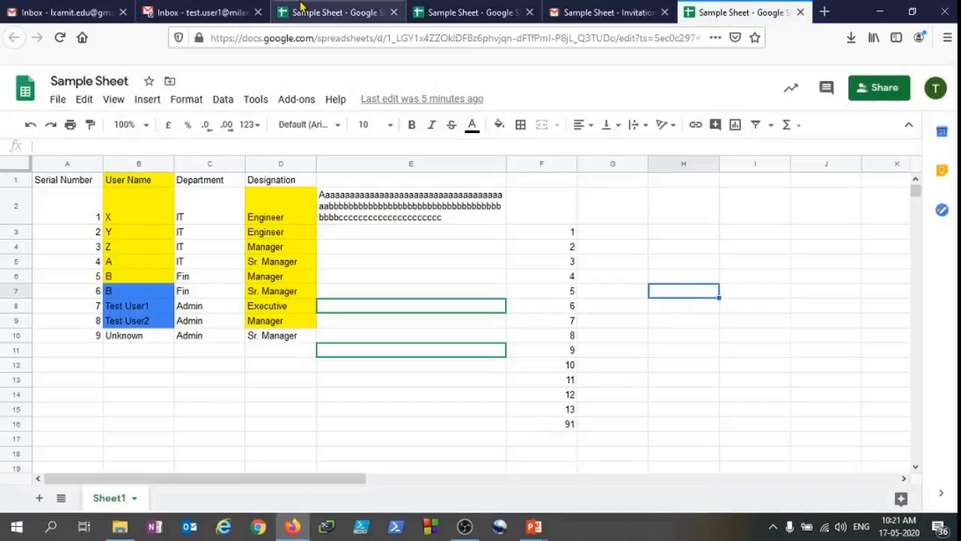
click(334, 12)
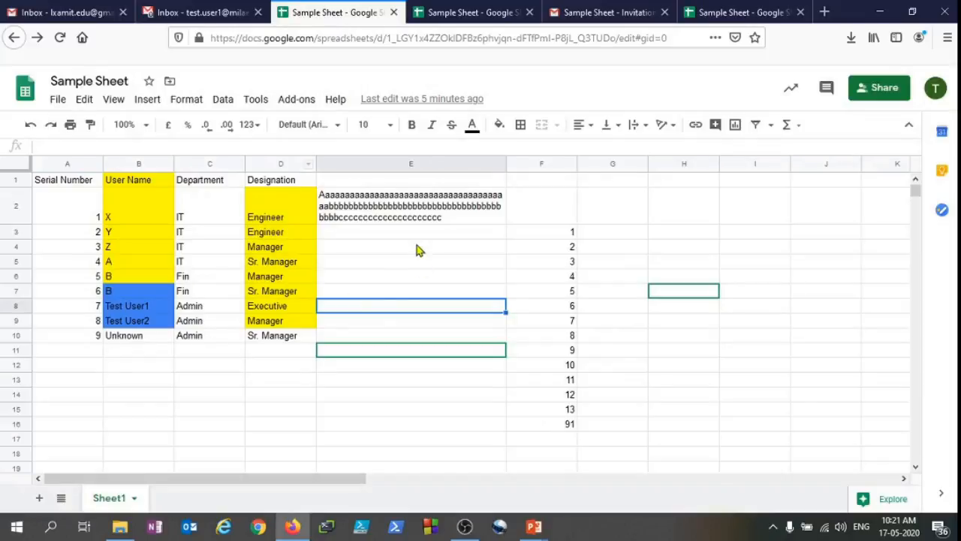
drag(411, 214, 368, 386)
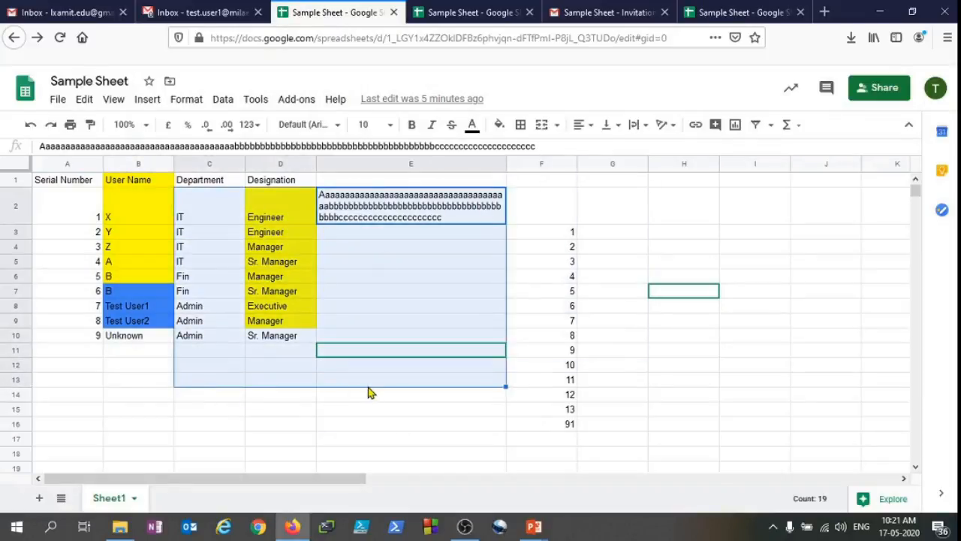
- Select E7 in the owner's view of the sheet and switch to the invited user's view
click(368, 385)
click(473, 292)
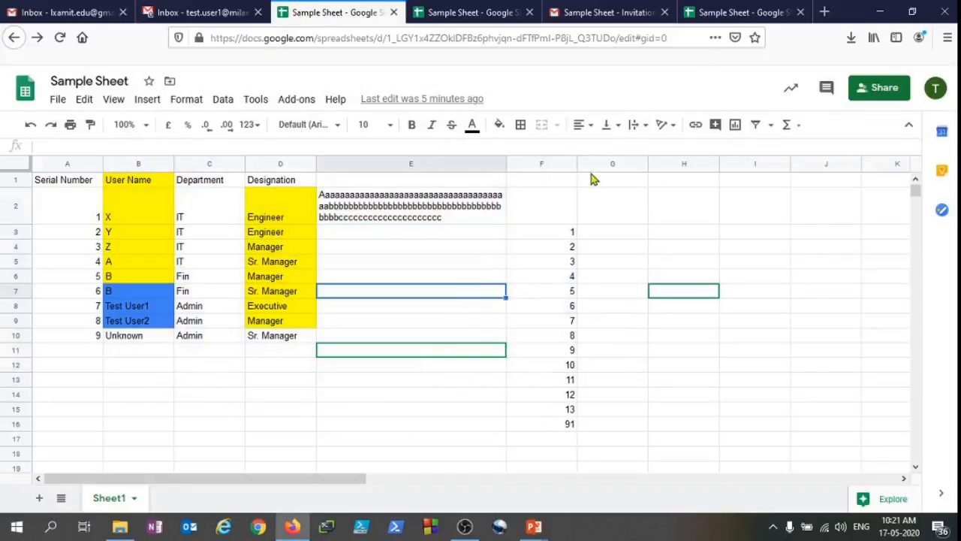
click(713, 12)
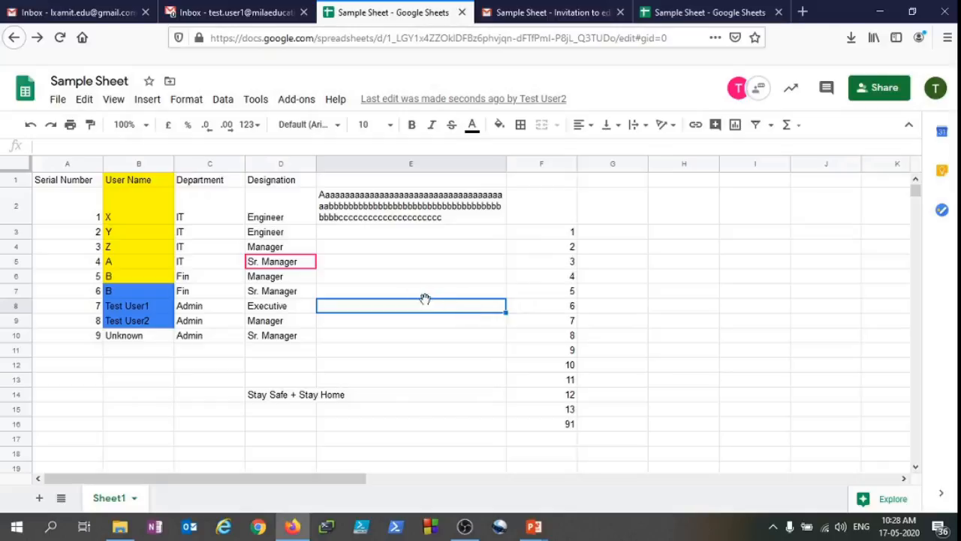
- Read the resolved thread in the sheet's comment history, and look at the collaborators' group chat
click(829, 89)
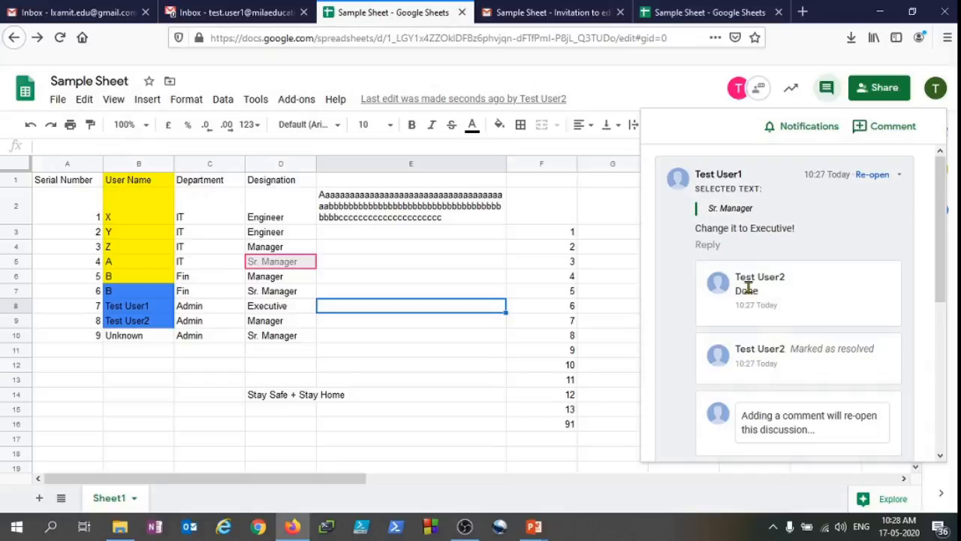
mouse_move(785, 290)
click(634, 236)
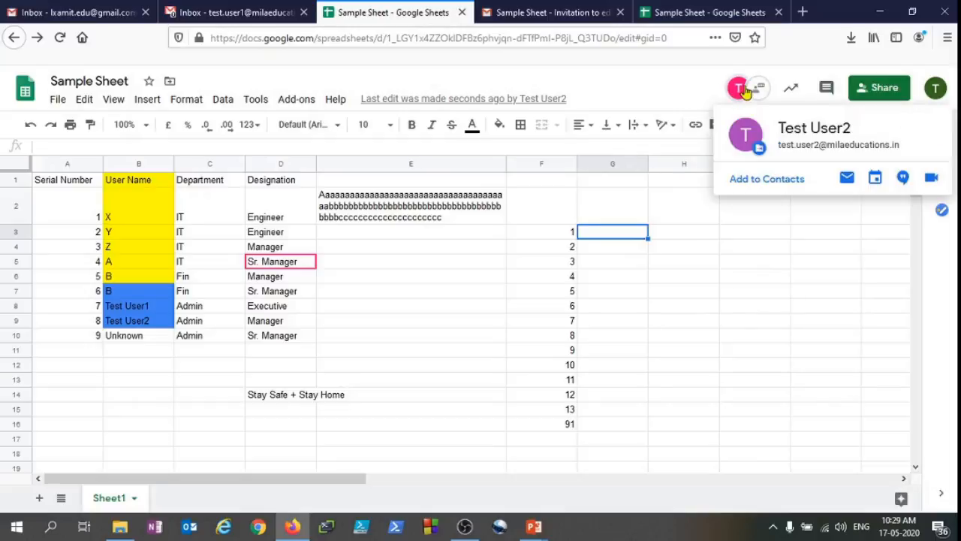
click(760, 90)
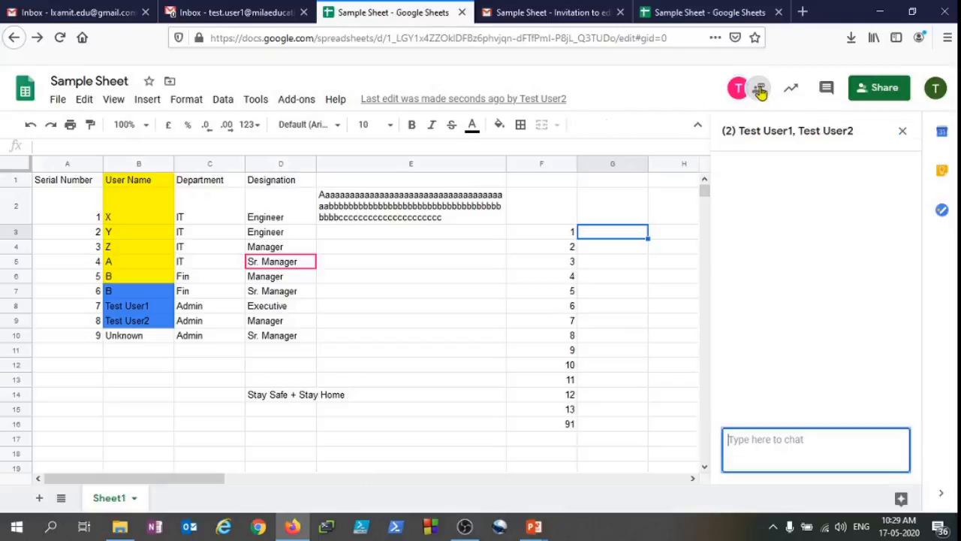
click(902, 131)
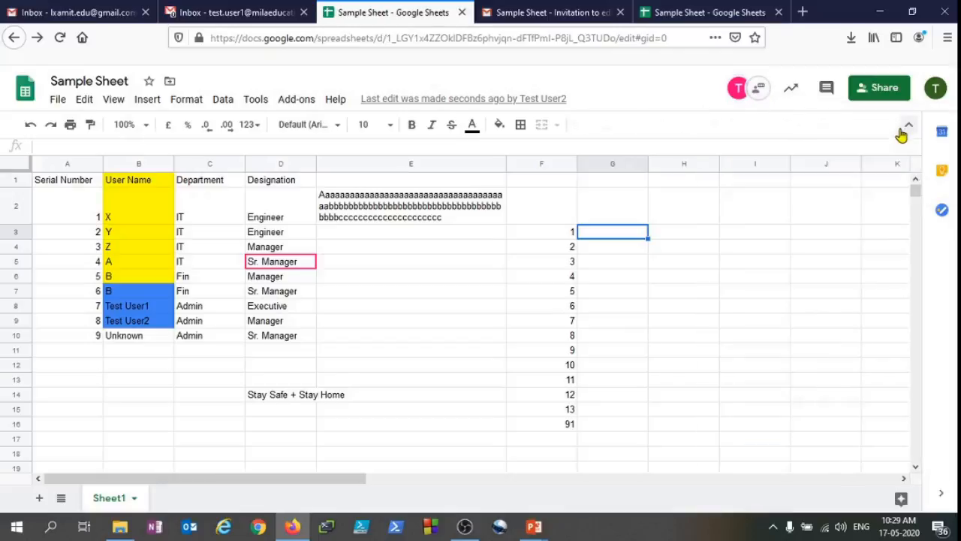
- Review the viewers, viewer trend, comment trend and sharing history in the Activity dashboard, including all viewers in the organization
click(792, 89)
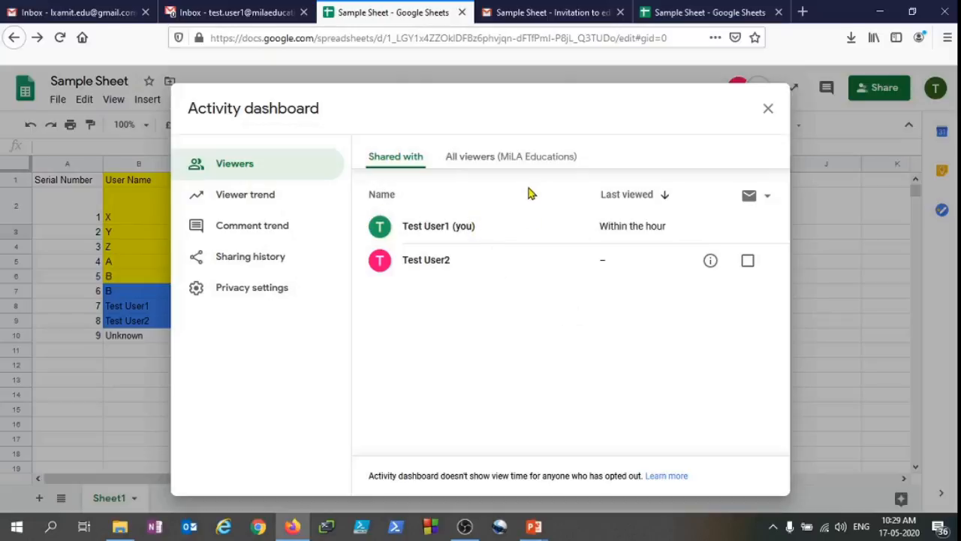
click(270, 198)
click(280, 234)
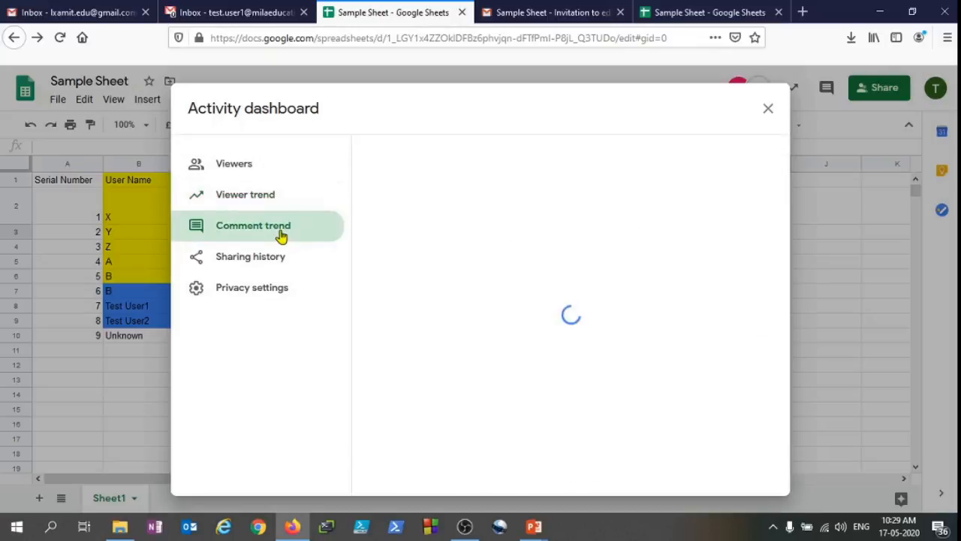
click(266, 259)
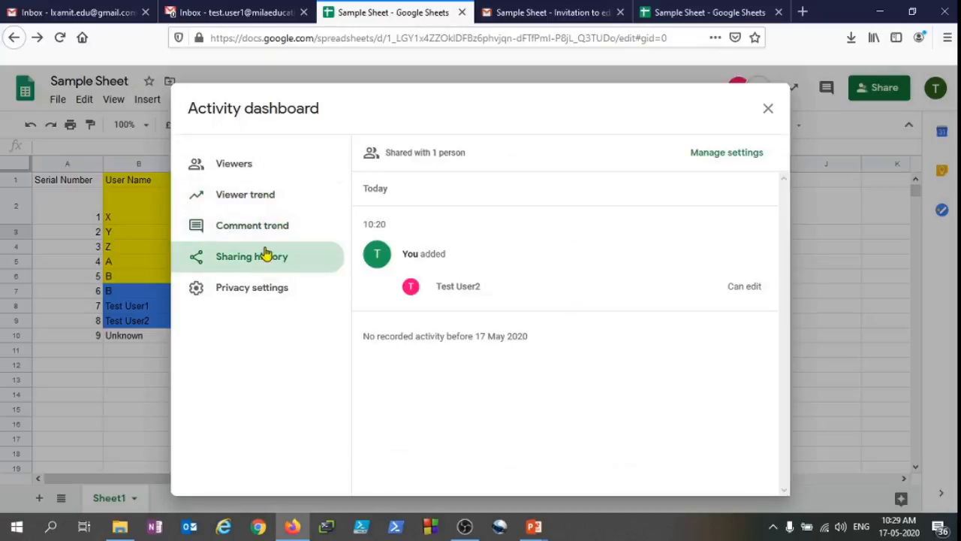
click(265, 166)
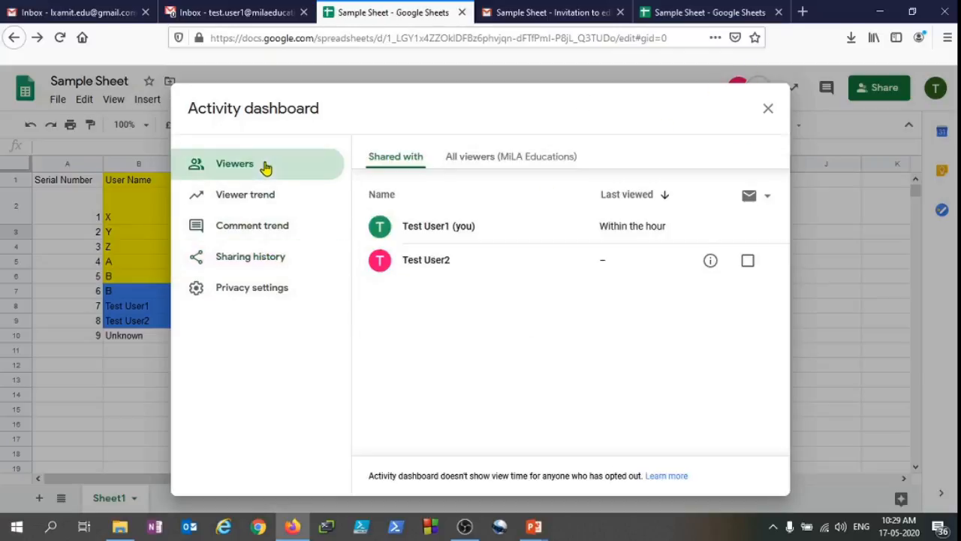
click(503, 164)
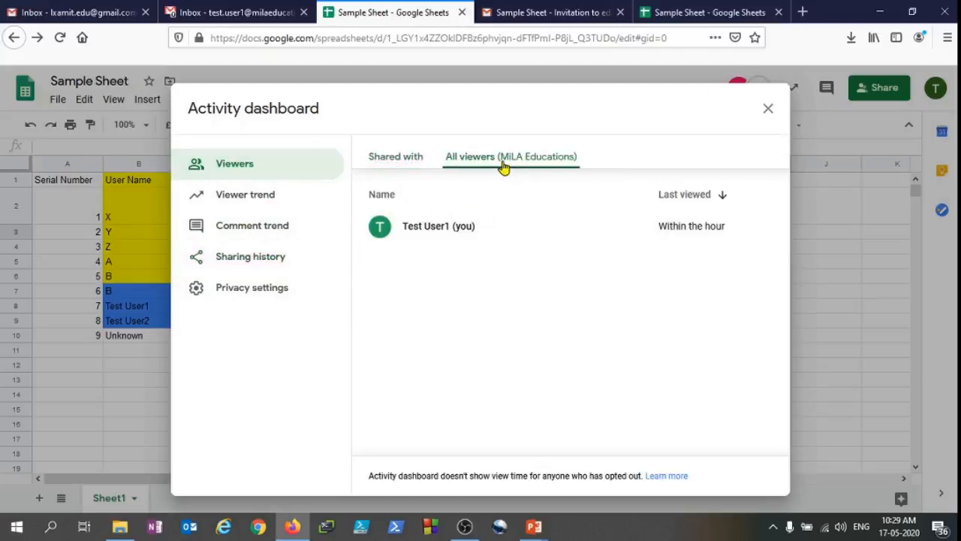
click(397, 167)
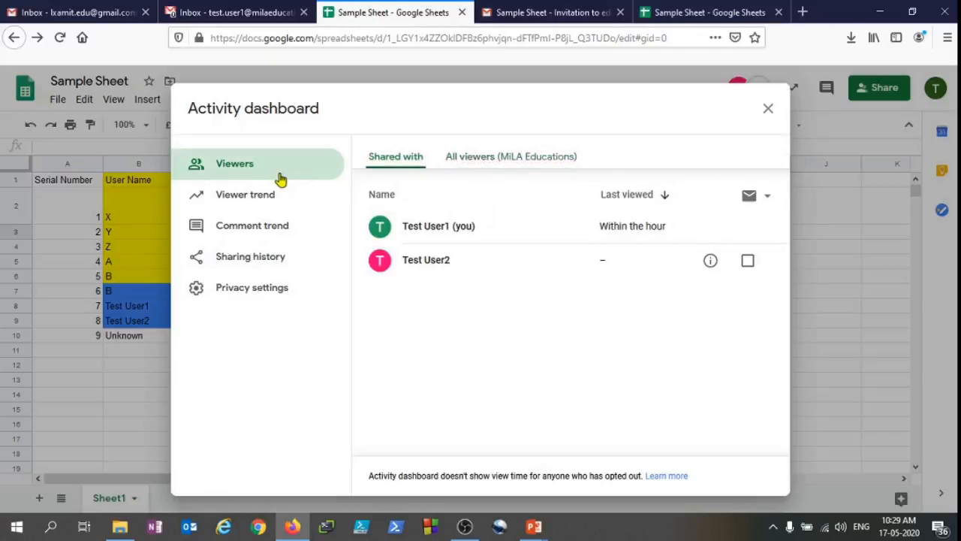
click(768, 111)
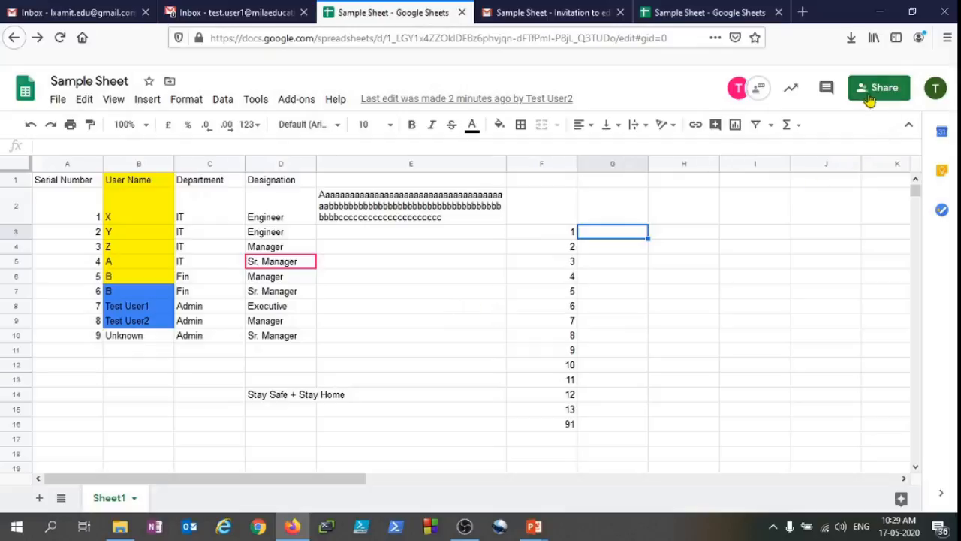
- Recheck the comment history and identify which collaborator's marker is on cell D5
click(826, 88)
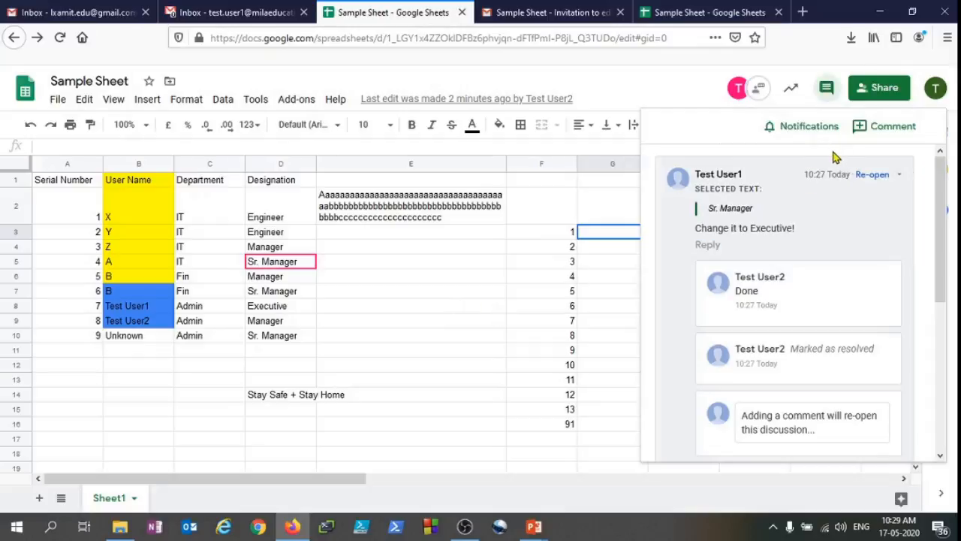
click(608, 278)
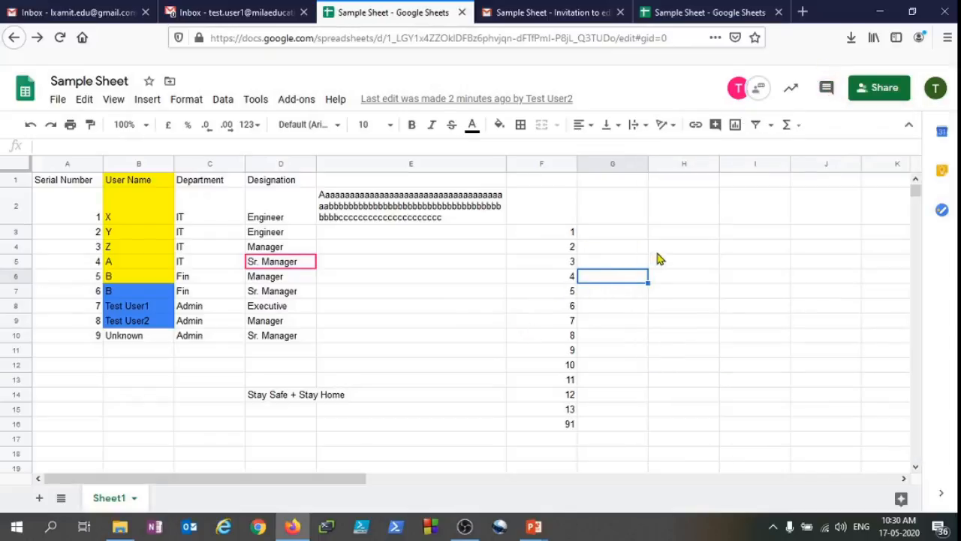
mouse_move(280, 267)
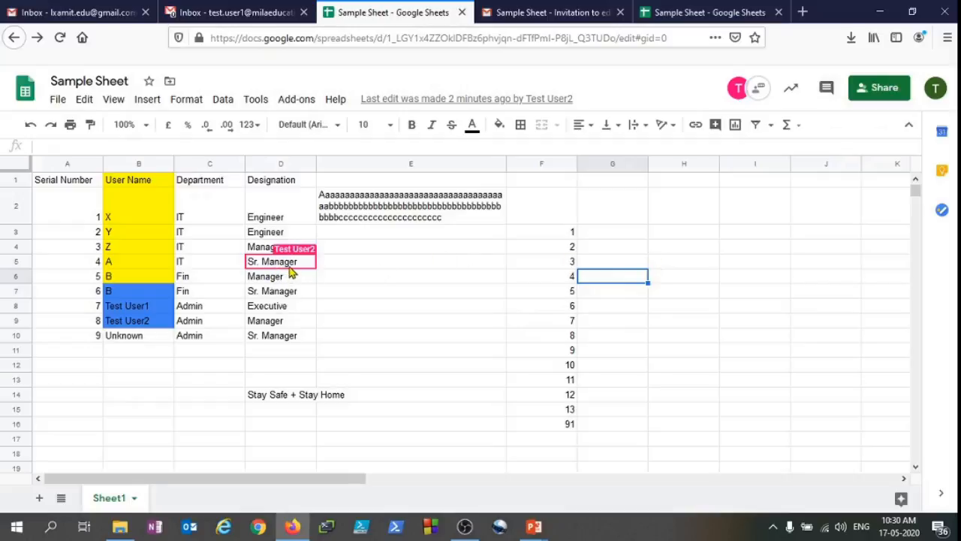
- Reload the sheet and go back through the edit history of cell D5 to its beginning
click(60, 38)
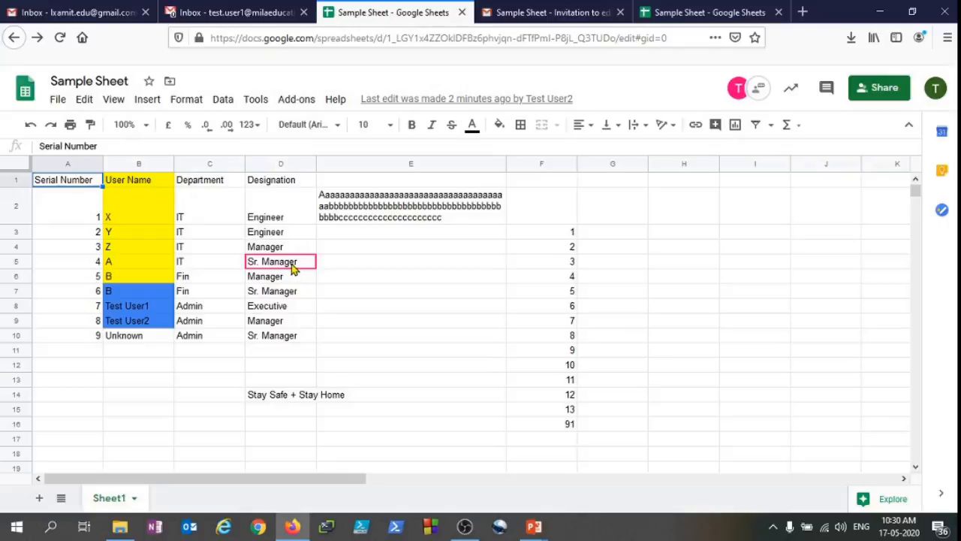
right_click(291, 267)
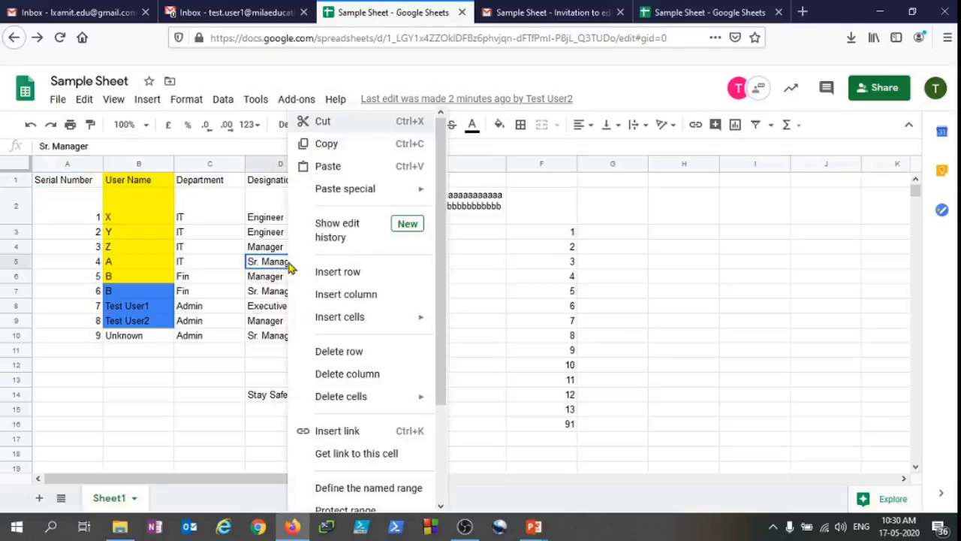
click(347, 239)
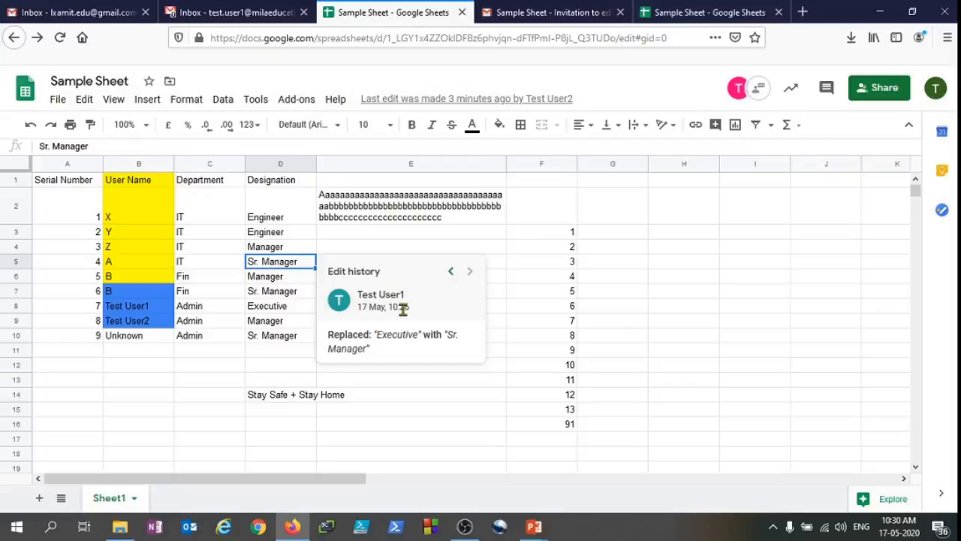
click(452, 273)
click(451, 274)
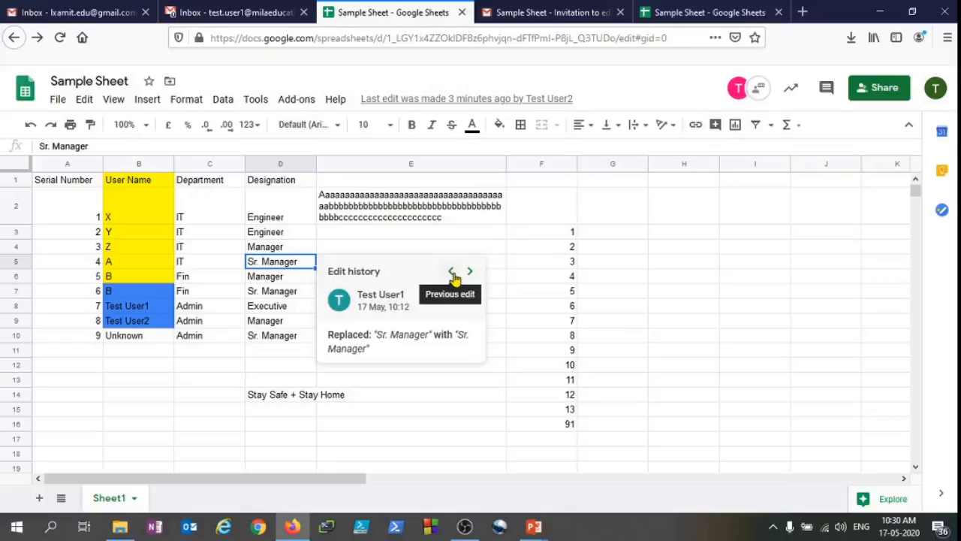
click(452, 273)
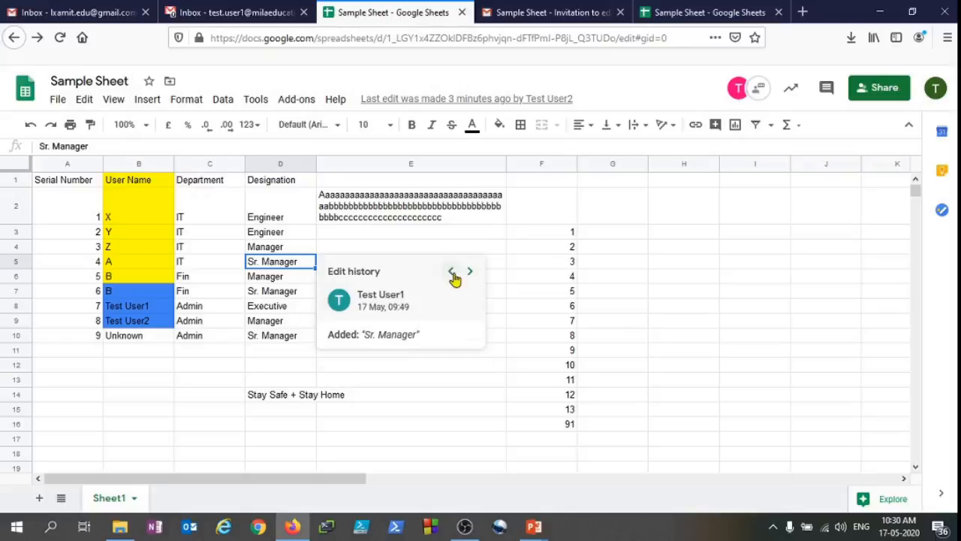
click(451, 273)
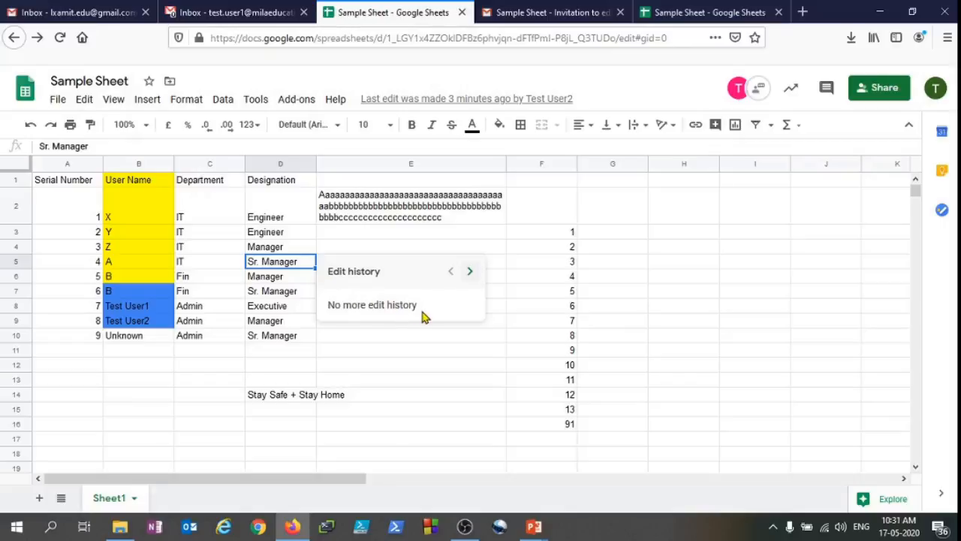
- Go forward through D5's edit history to the most recent edit, close it and reselect D5
click(471, 272)
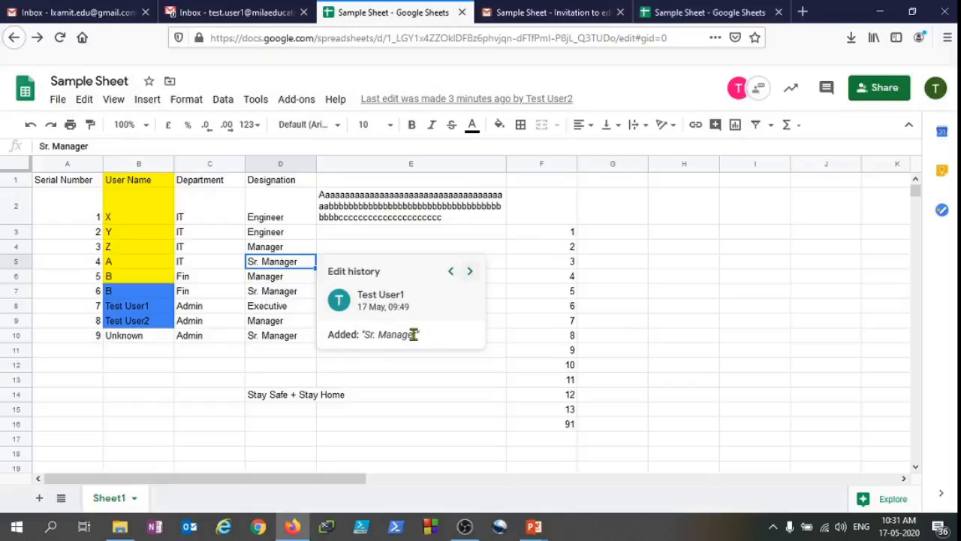
click(470, 272)
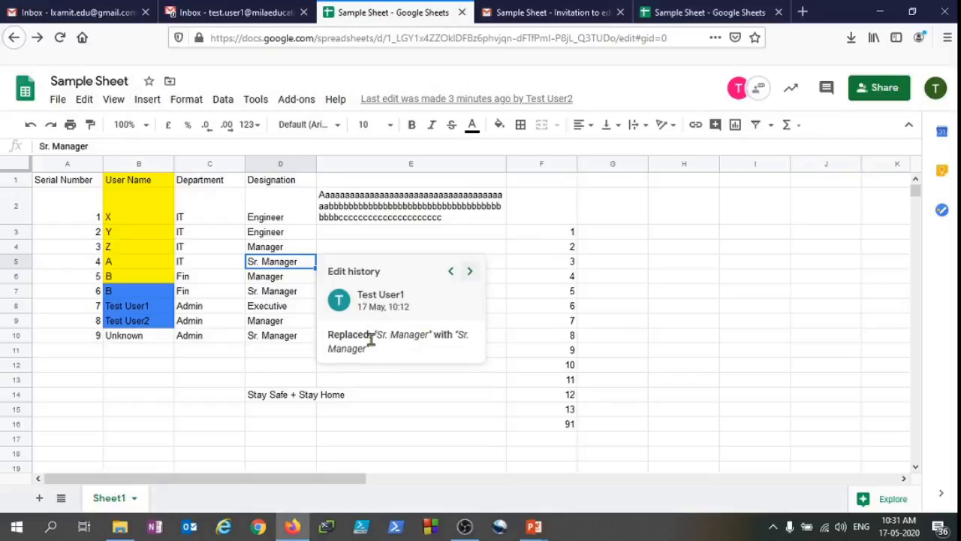
drag(328, 340, 424, 336)
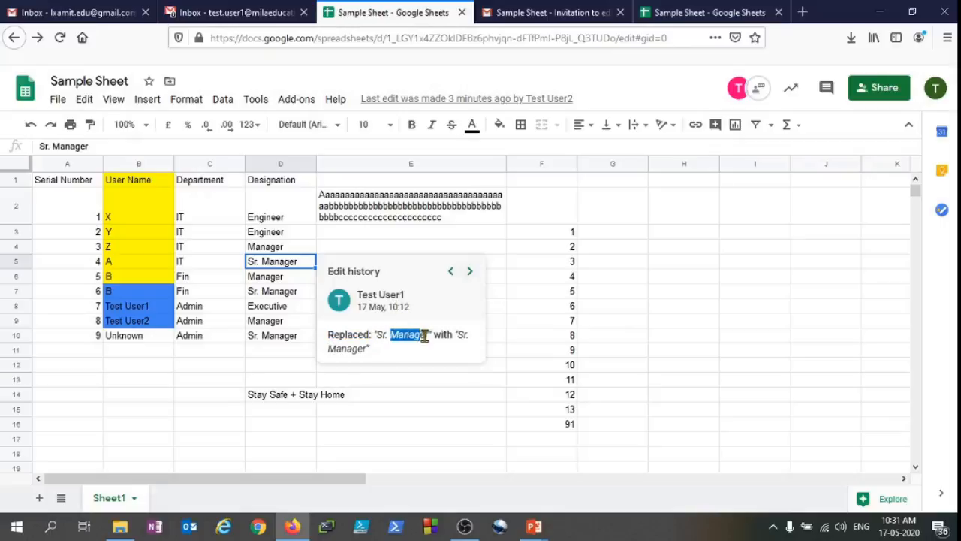
click(471, 272)
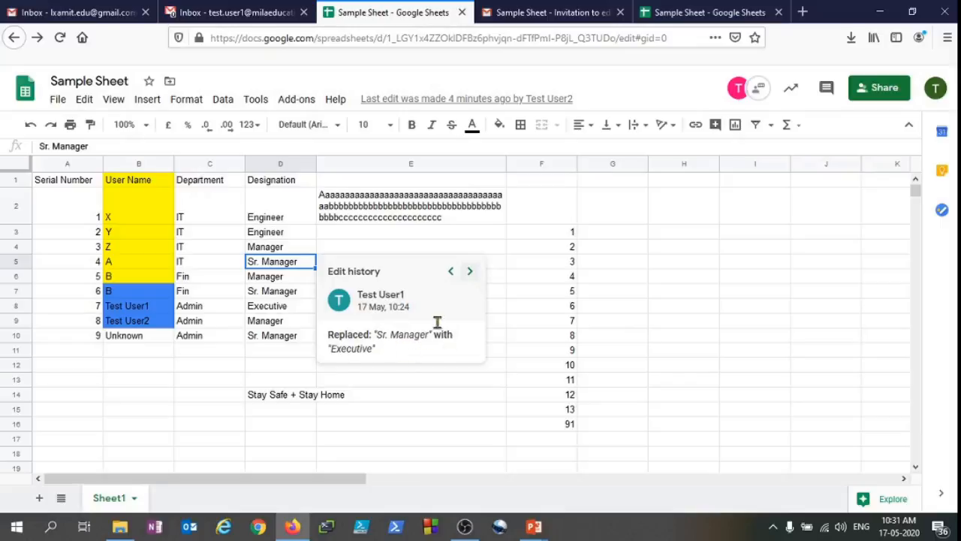
click(471, 273)
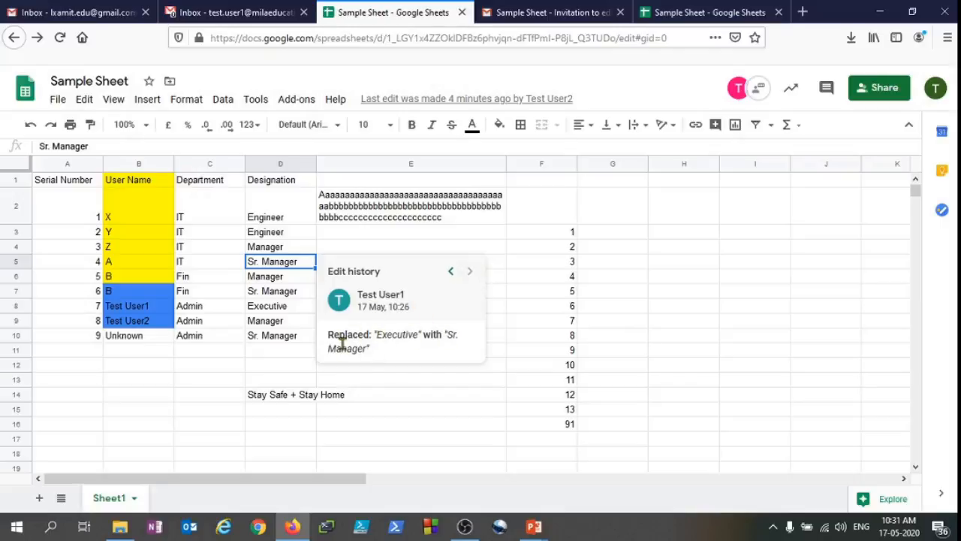
click(279, 277)
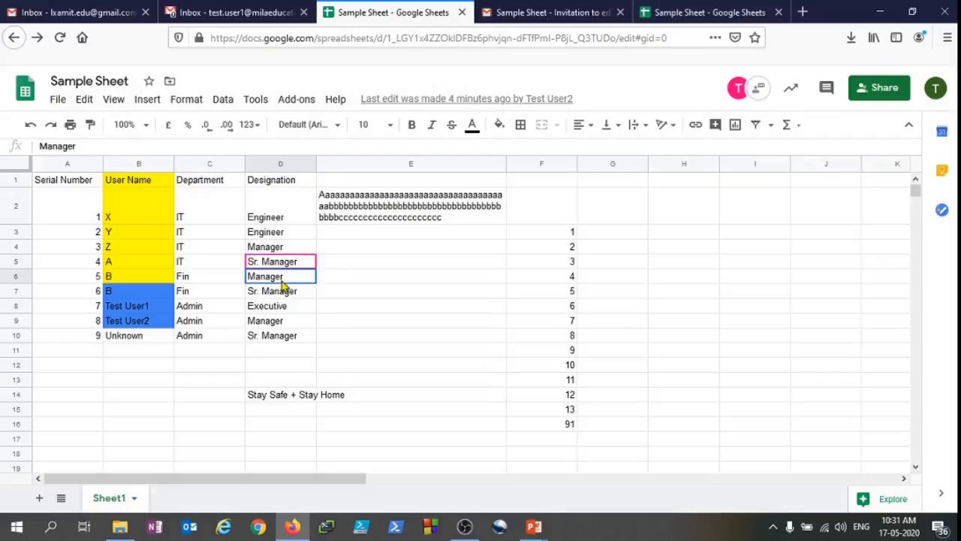
drag(286, 265, 279, 366)
click(281, 263)
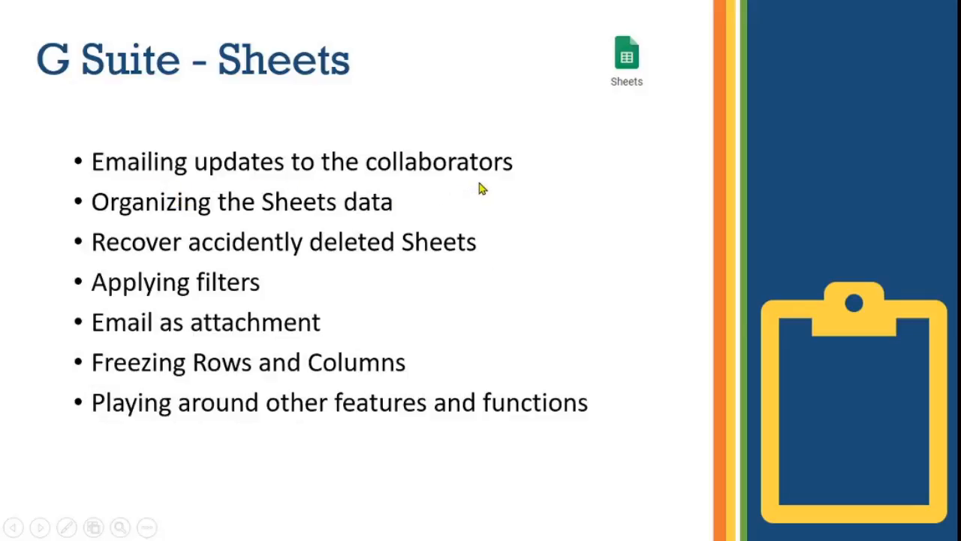
- Switch from the slide show back to the Sample Sheet in Firefox
key(super)
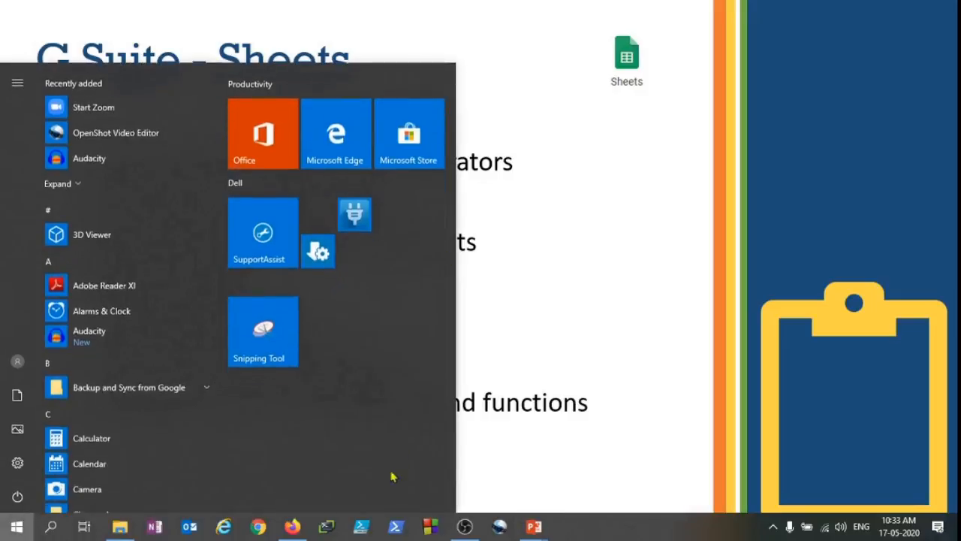
click(292, 525)
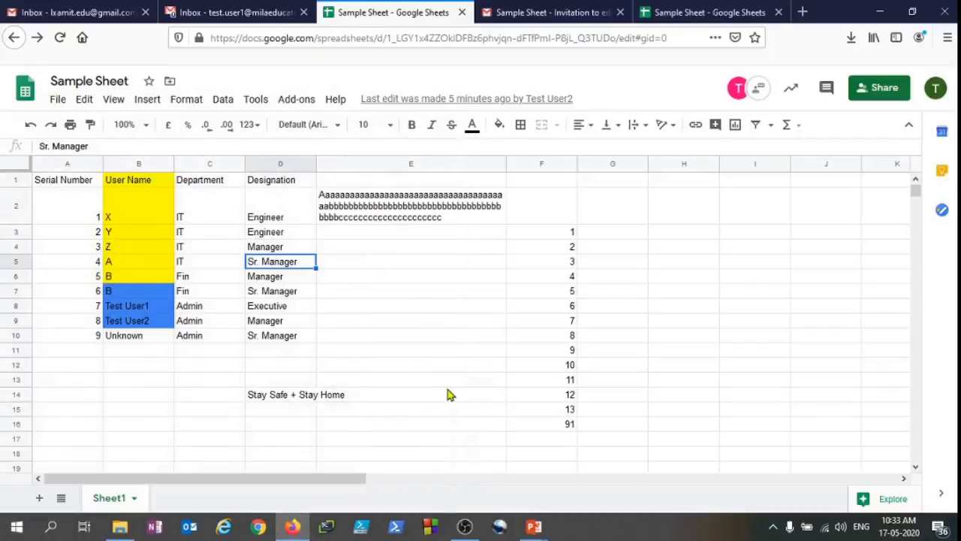
drag(53, 180, 675, 349)
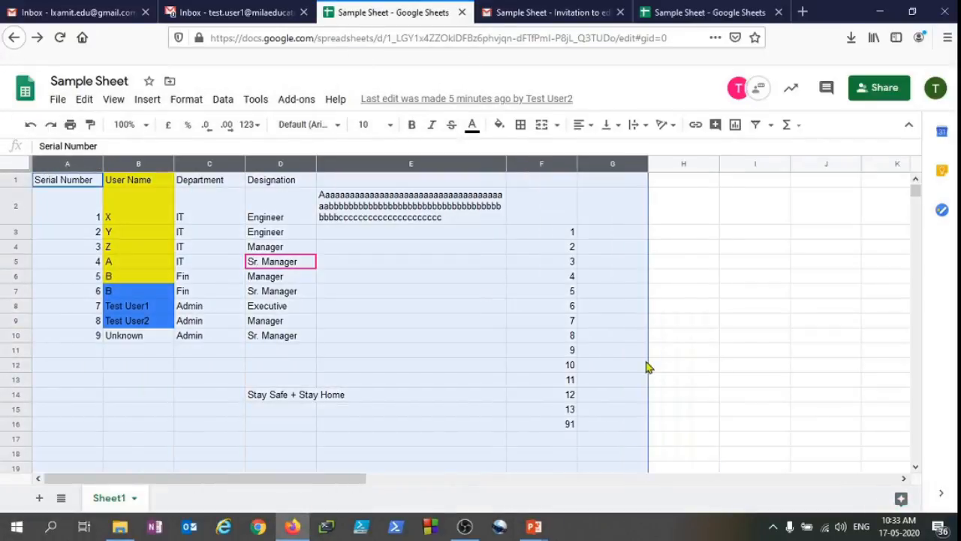
click(644, 364)
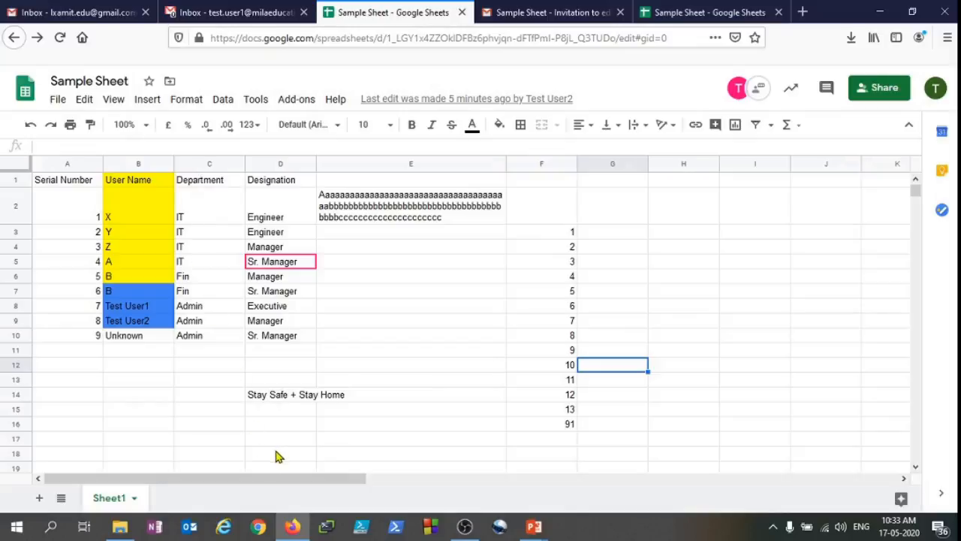
click(283, 322)
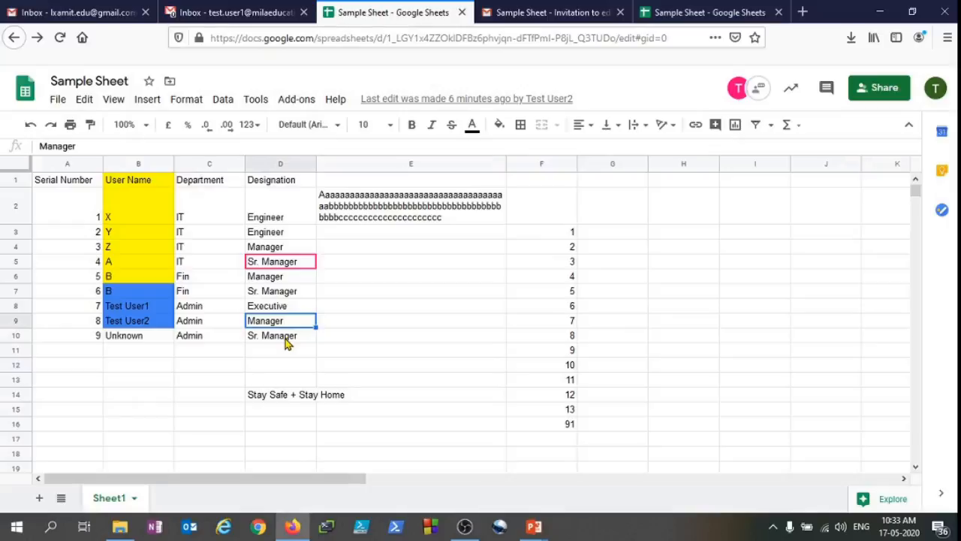
drag(282, 246, 427, 343)
click(453, 338)
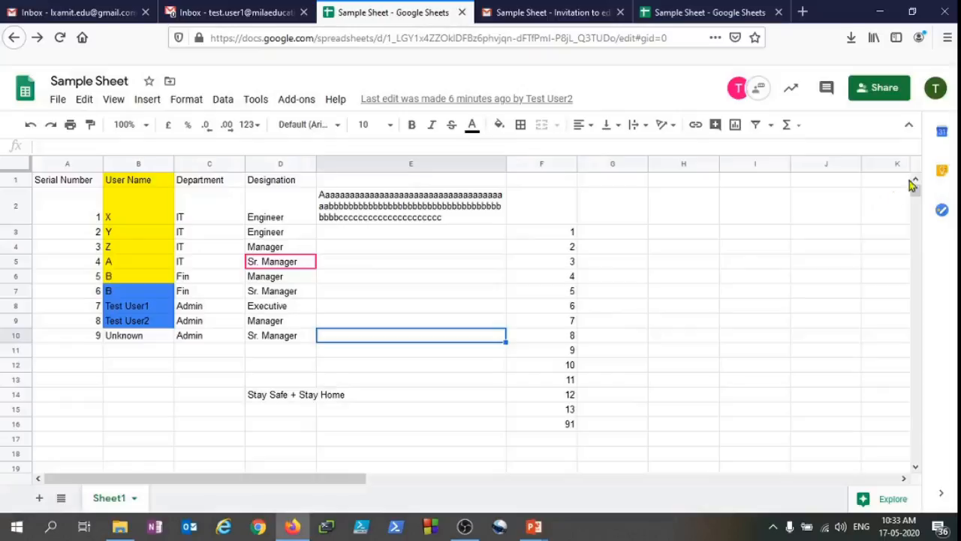
- Open the activity dashboard and start an email to all of the sheet's shared viewers
click(794, 89)
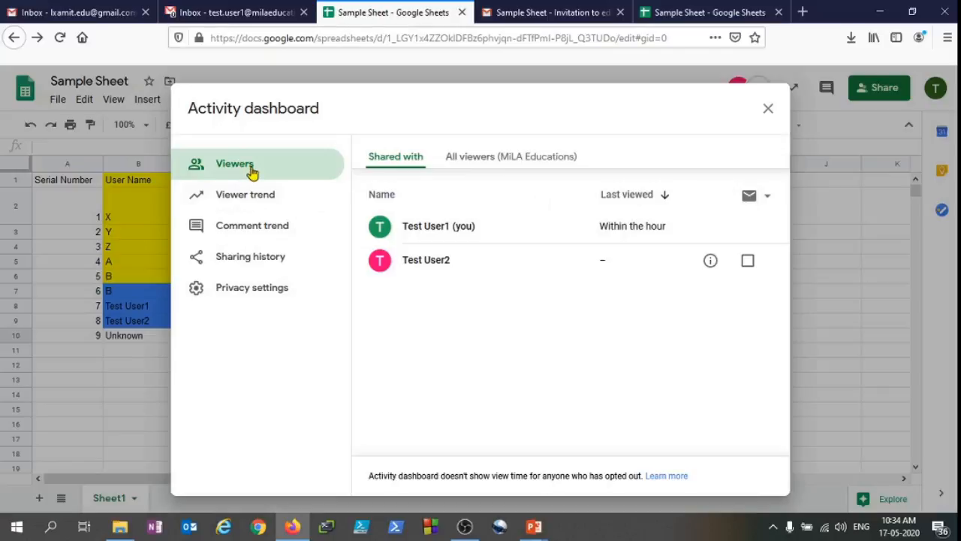
click(759, 202)
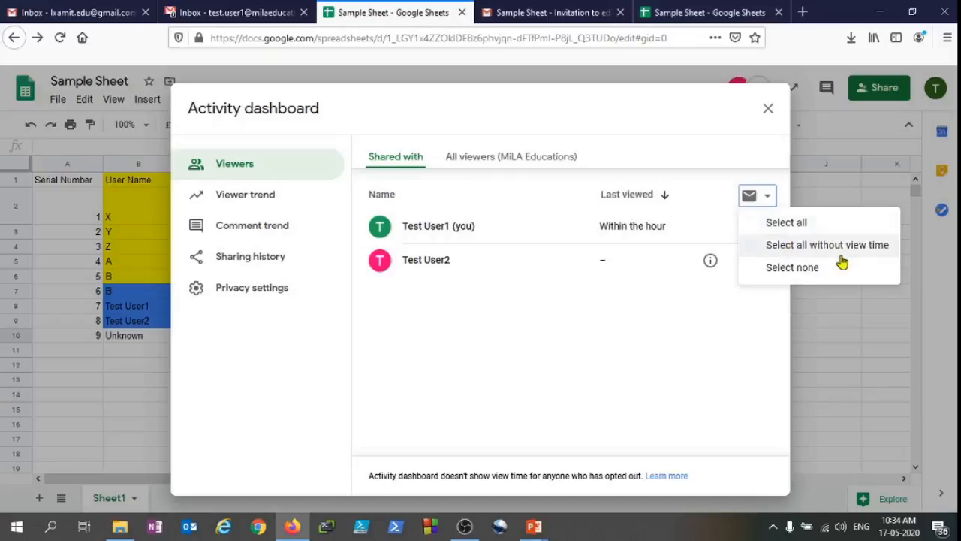
click(781, 223)
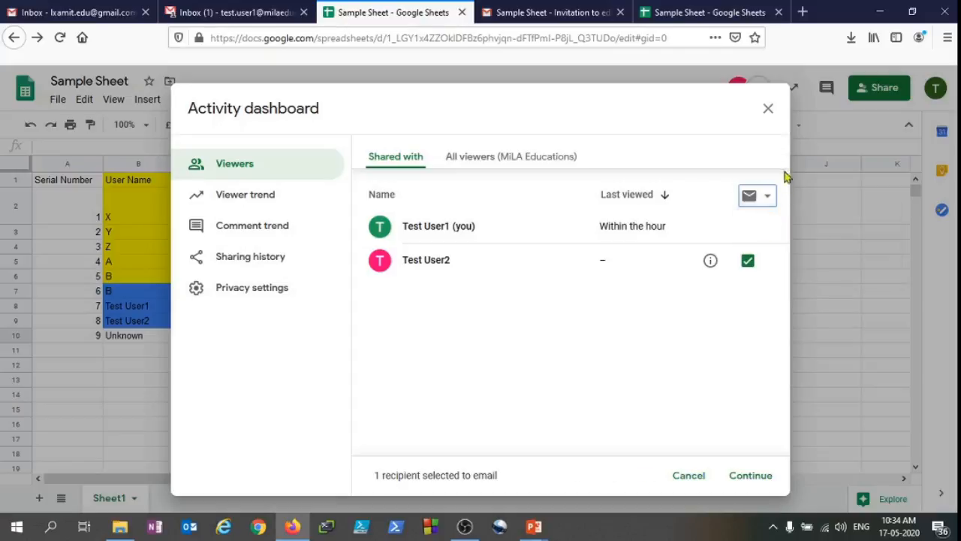
click(751, 475)
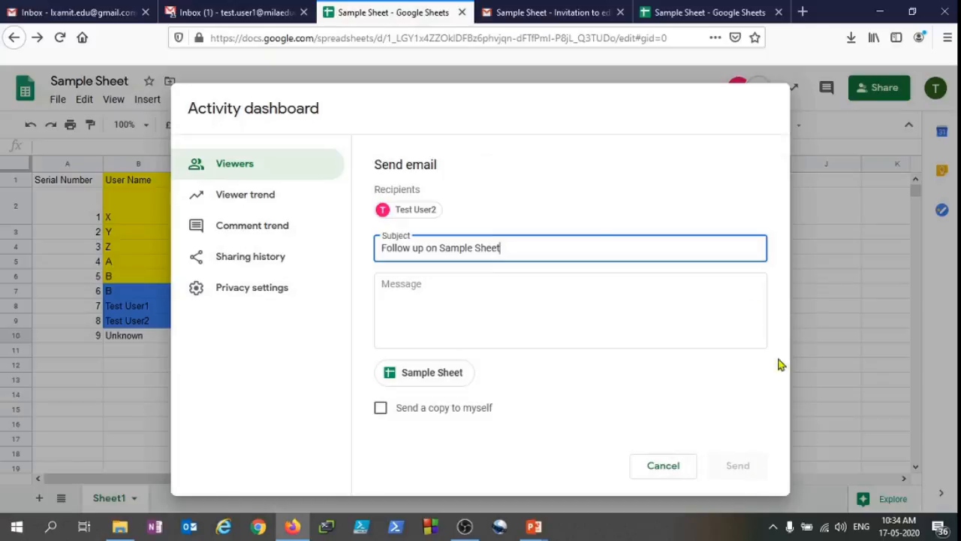
- Write the message "Hey, Please complete this on time, we have to send it to management at 5:30PM IST today!." with "Thanks" after a blank line
click(441, 296)
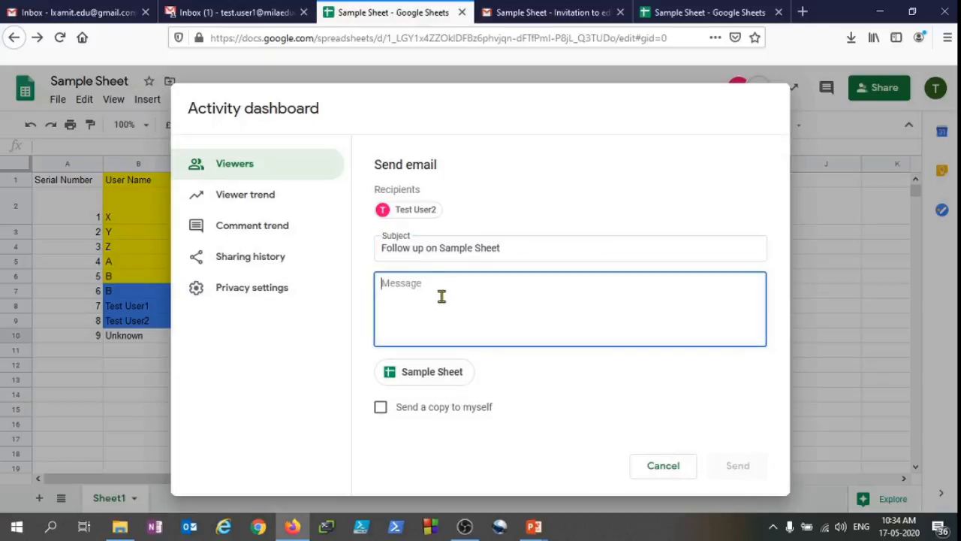
text(Hey)
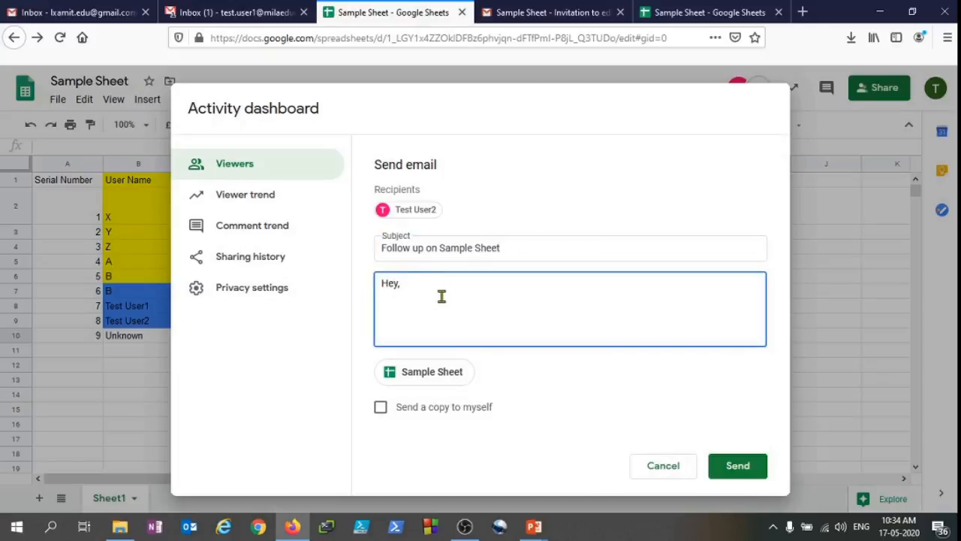
text(, Please complete this on time)
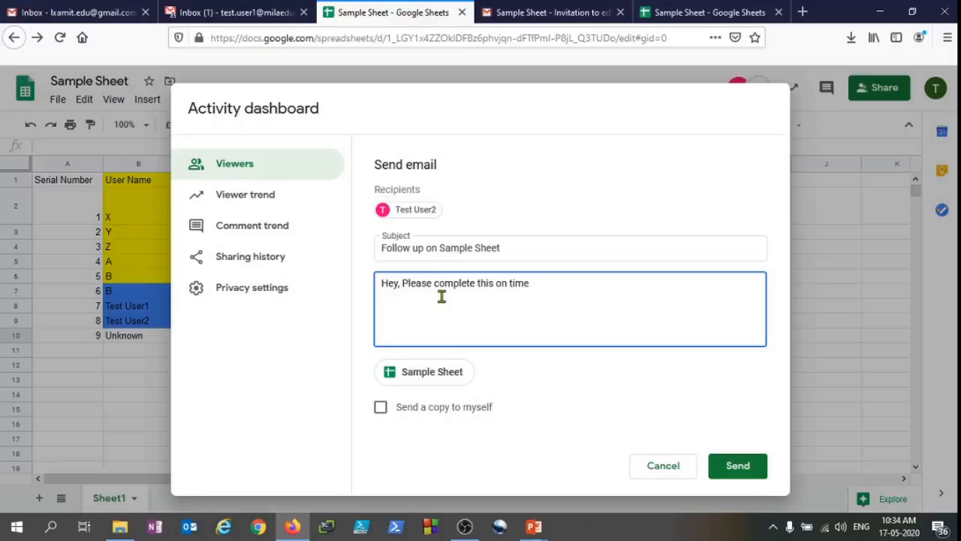
text(, we have to sen)
key(BackSpace)
key(BackSpace)
key(BackSpace)
text(t to management)
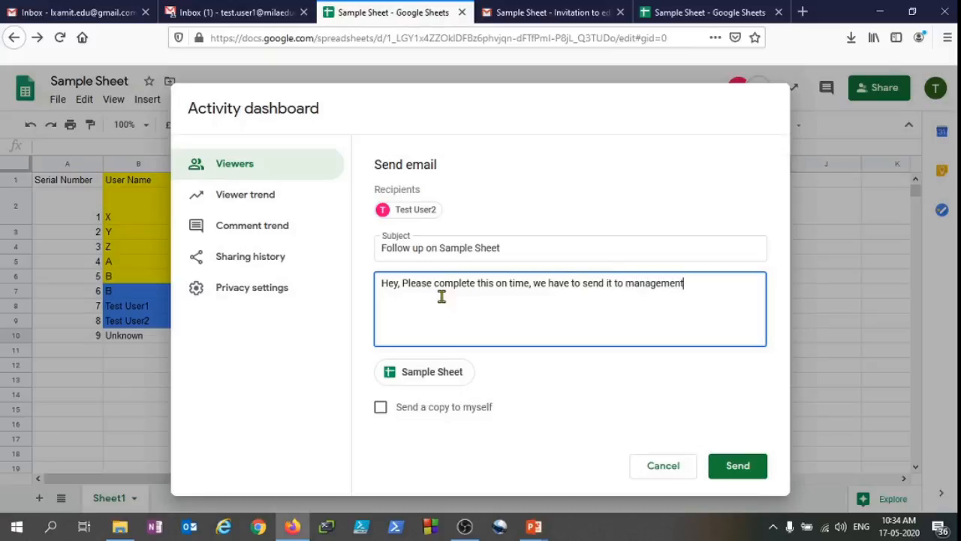
text( at )
text(5)
text(5)
text(30PM IST tod)
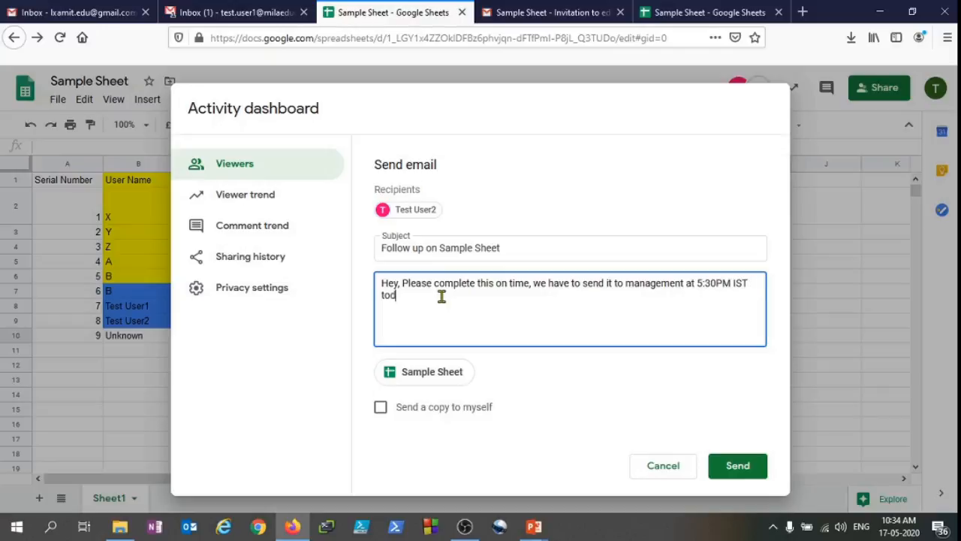
text(ay!.)
key(Return)
key(Return)
text(Thanks)
key(ctrl+a)
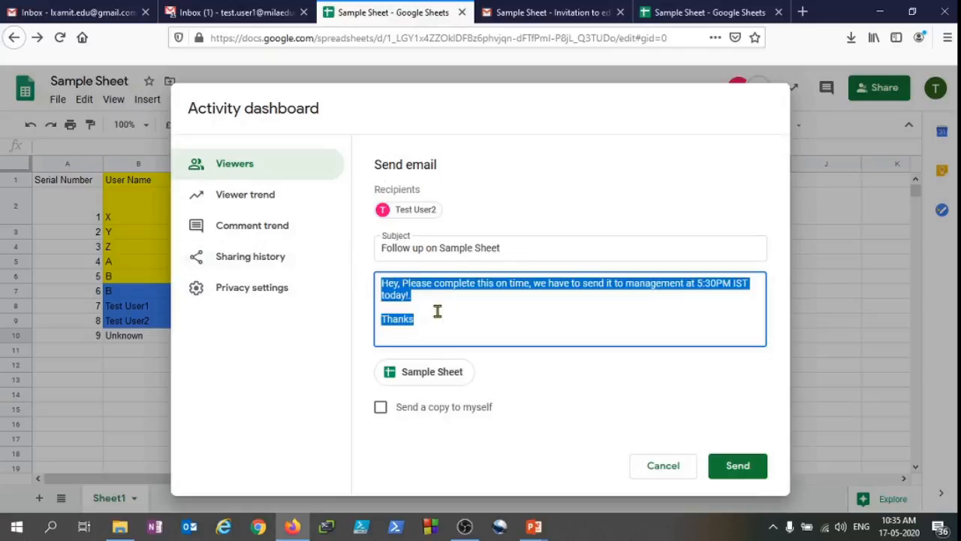
click(458, 329)
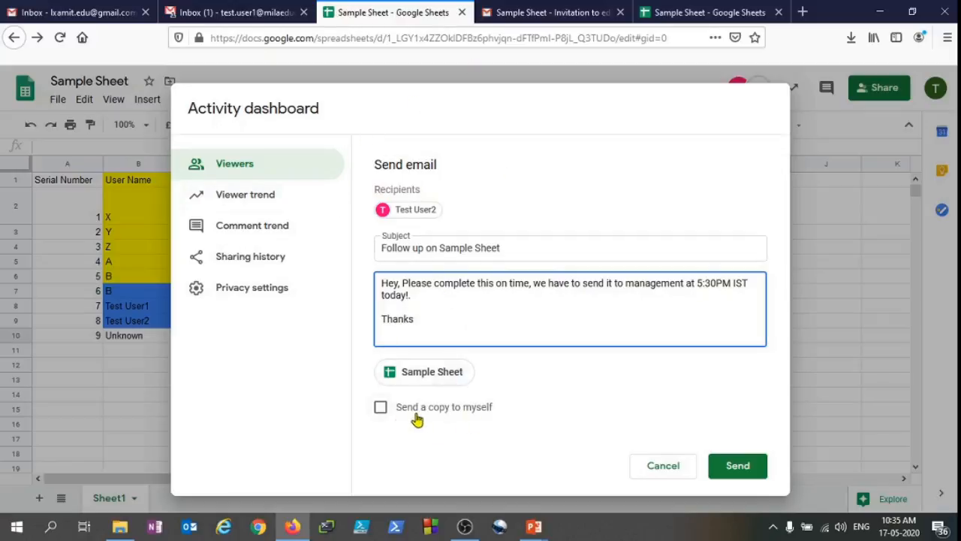
- Send the follow-up email with a copy to yourself and close the activity dashboard
click(380, 412)
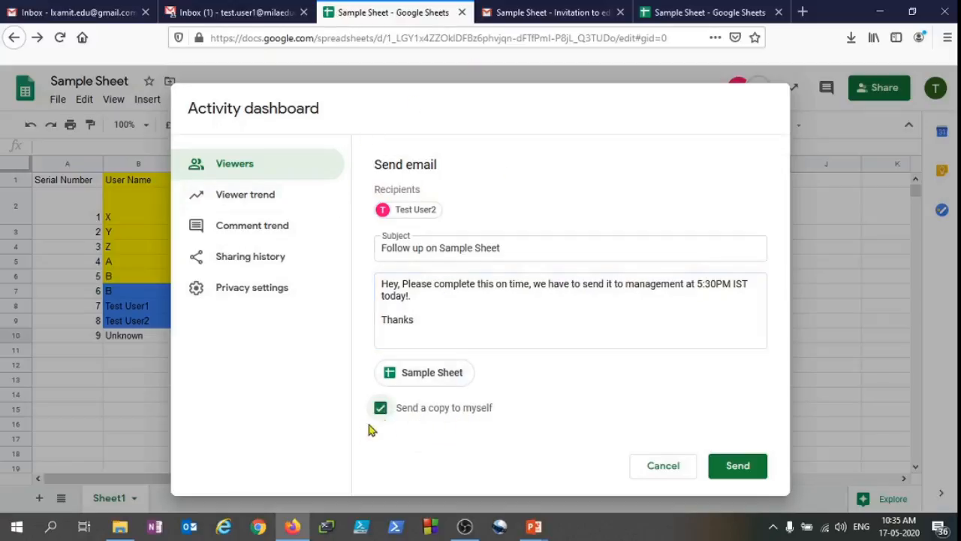
click(749, 471)
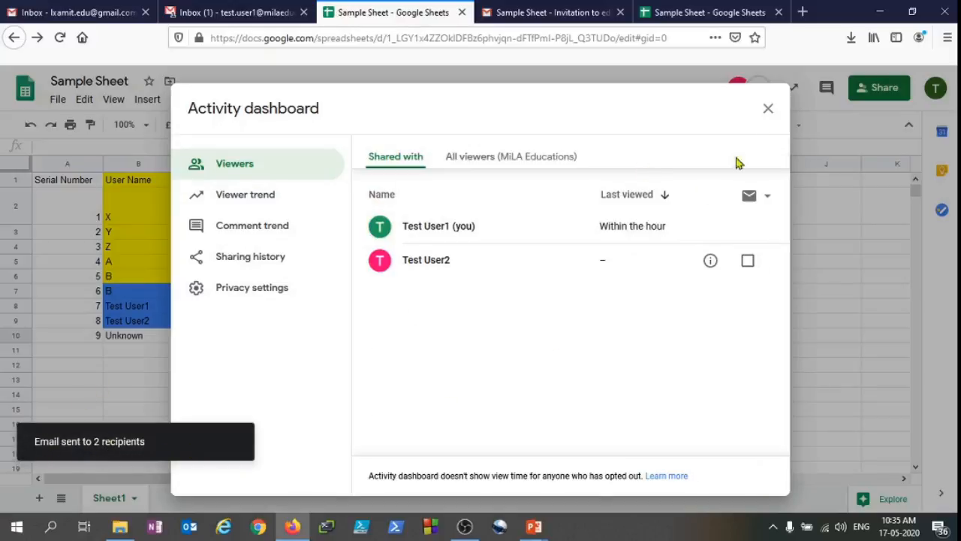
click(768, 108)
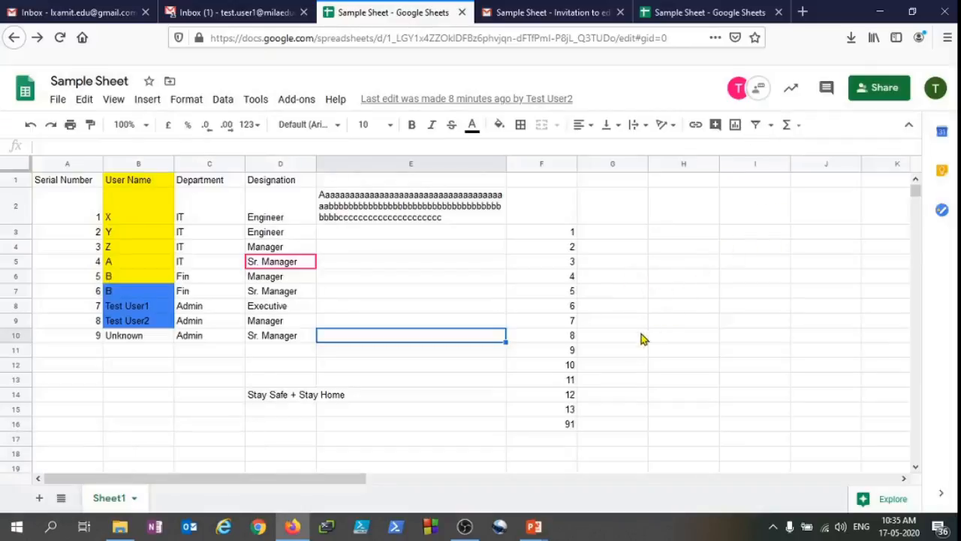
- Switch to the first test user's Gmail inbox and open the "Sample Sheet - Change it to Executive!" comment notification
click(233, 12)
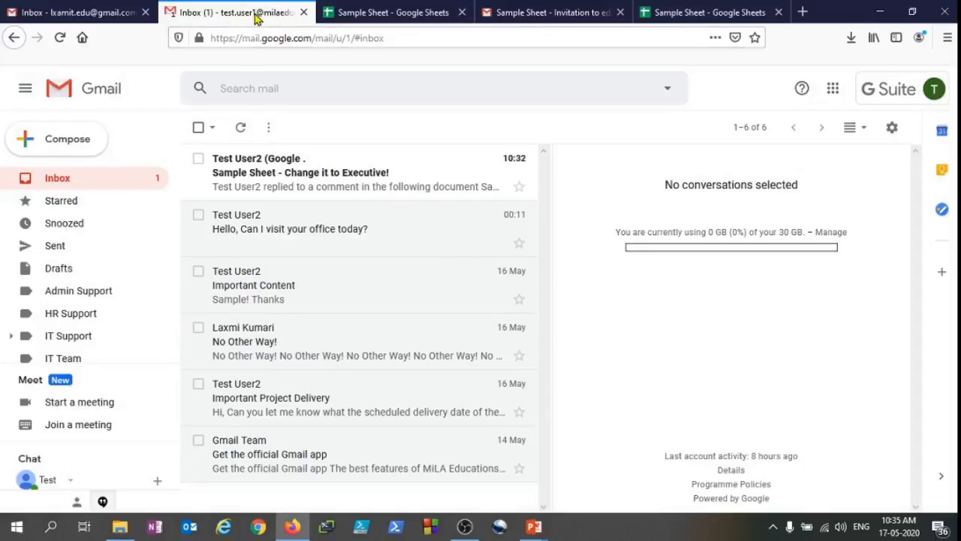
click(298, 187)
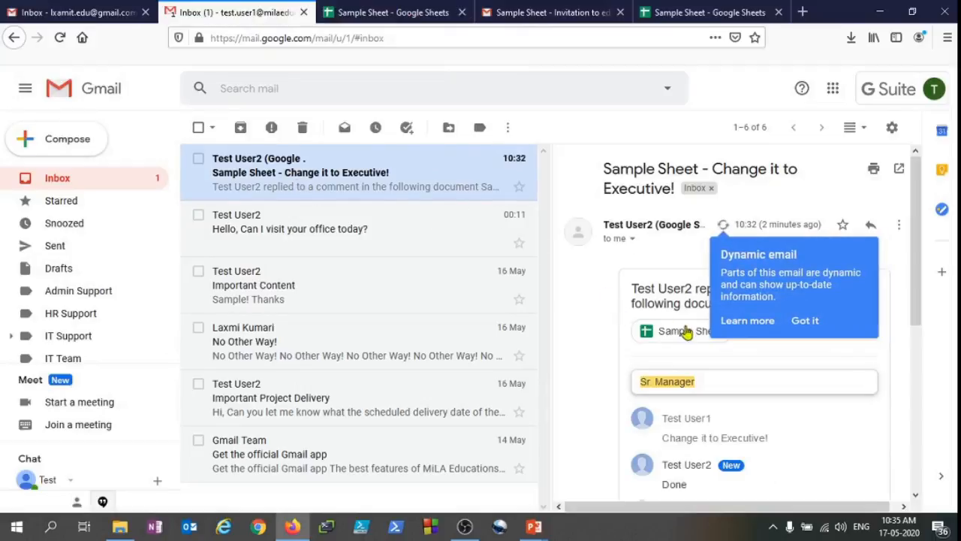
- Read the "Follow up on Sample Sheet" email in the second test account's inbox and return to the message list
click(805, 320)
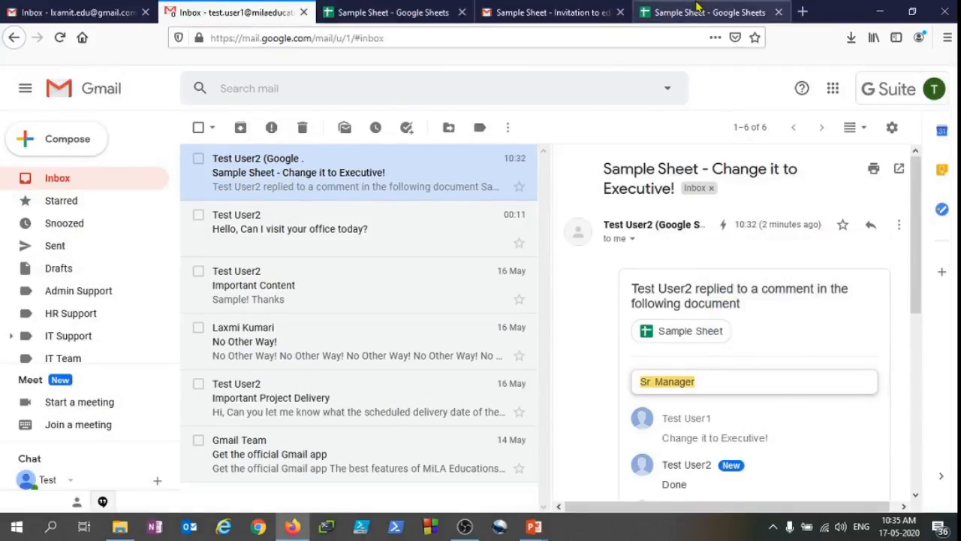
click(698, 11)
click(510, 10)
click(105, 186)
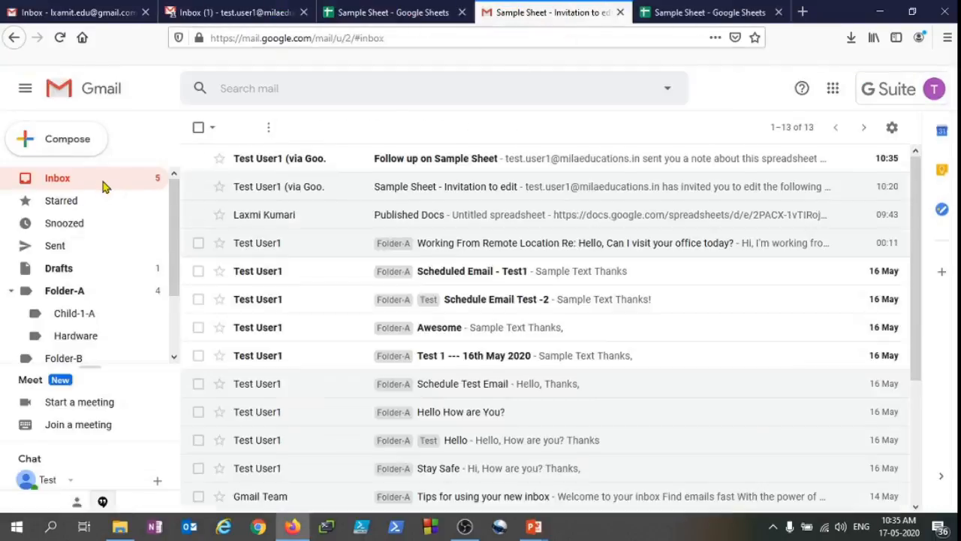
click(464, 168)
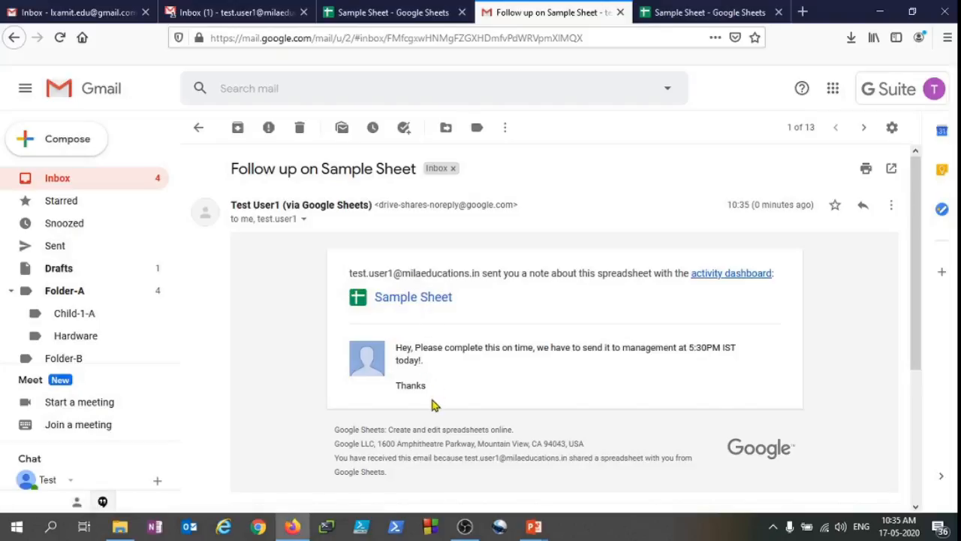
drag(433, 405, 416, 350)
click(505, 367)
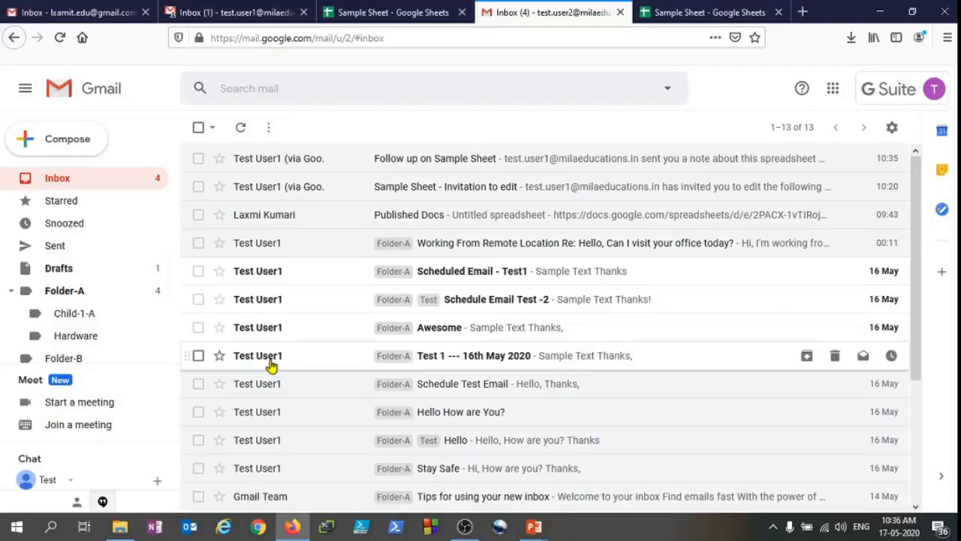
- Go from Sample Sheet to the Sheets home screen and review the recent spreadsheets and their sort options
click(398, 12)
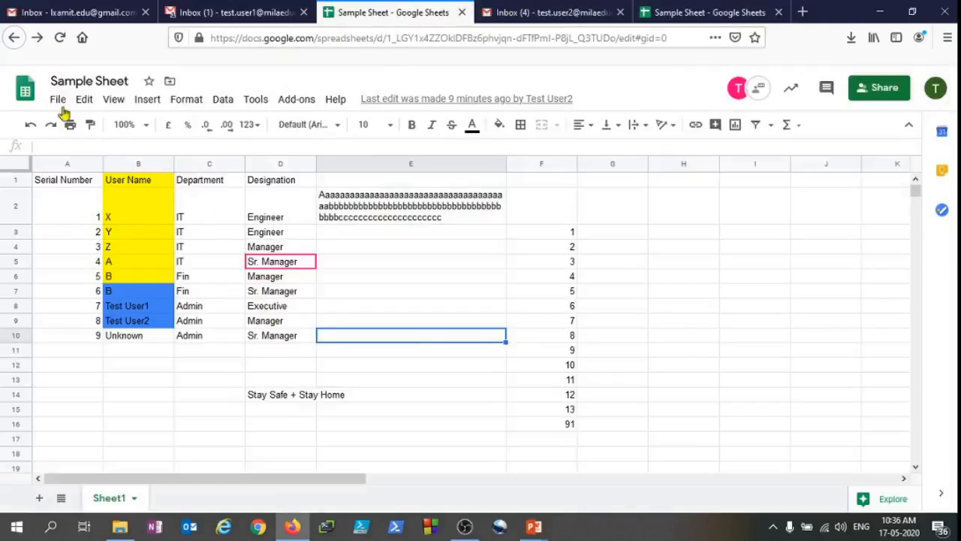
click(26, 84)
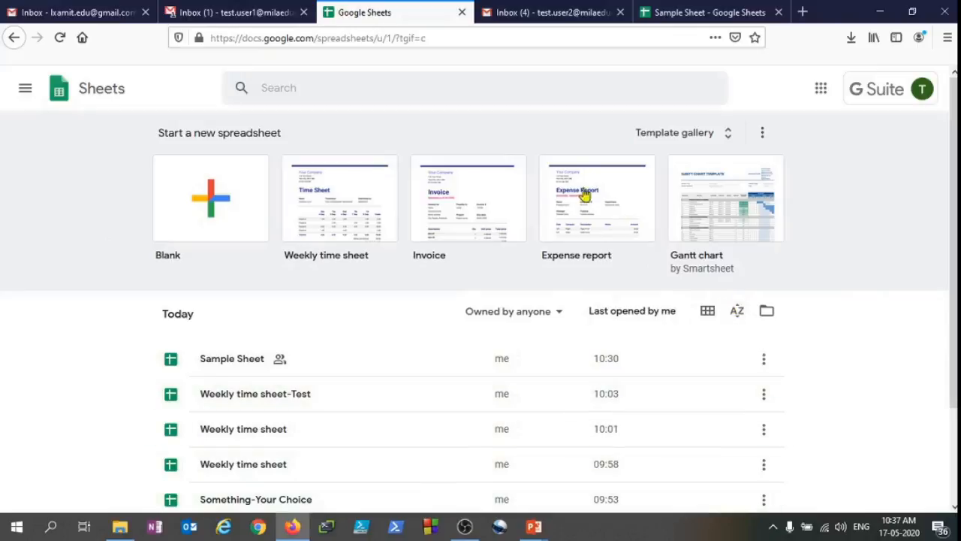
scroll(318, 356, down, 2)
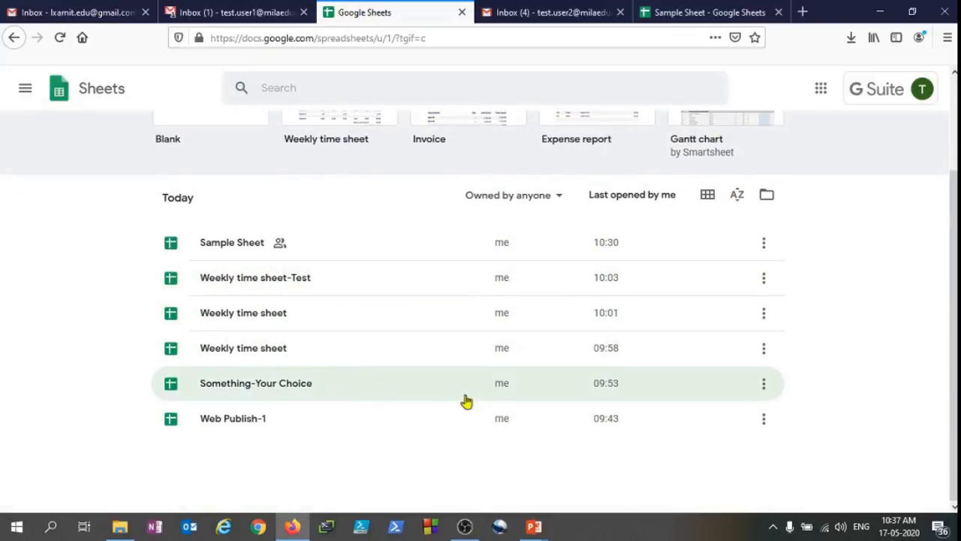
scroll(514, 421, up, 2)
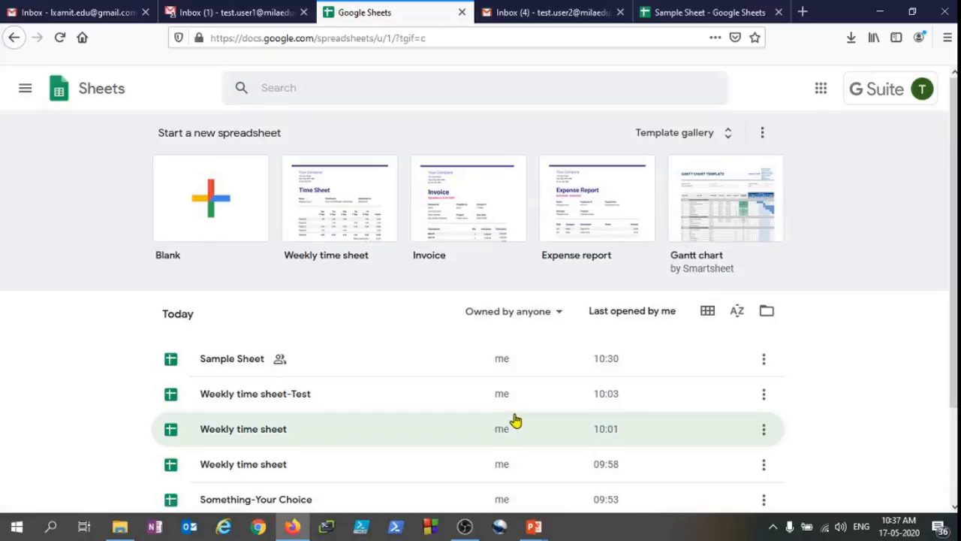
click(738, 314)
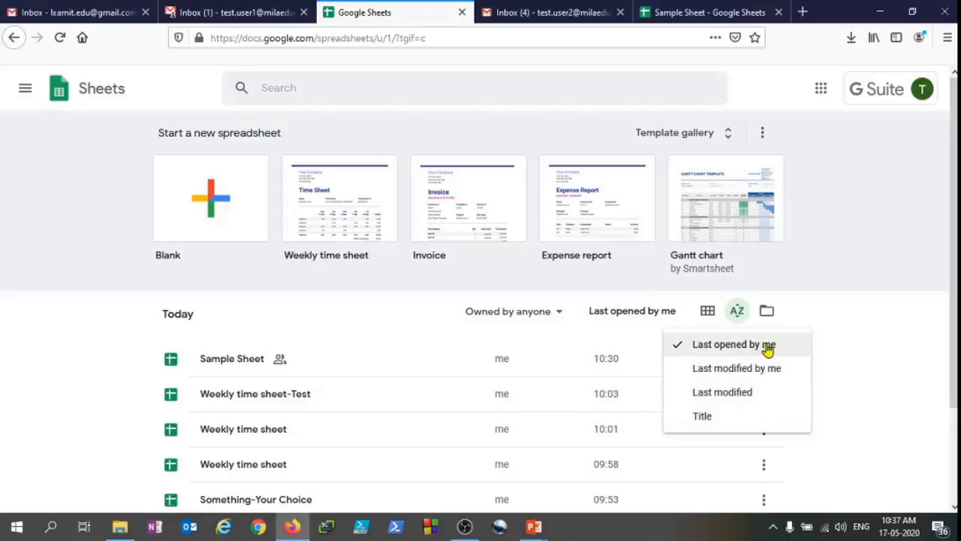
click(638, 311)
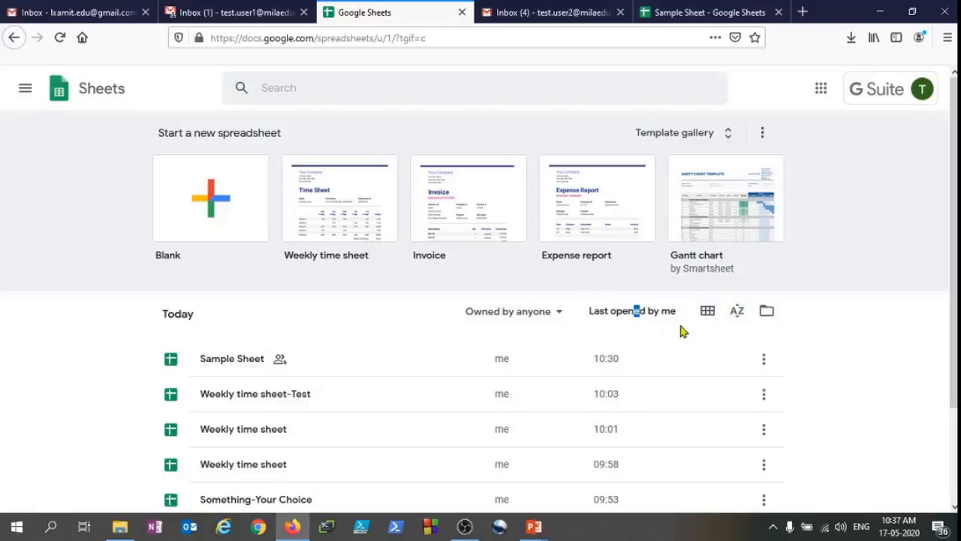
- Preview the recent spreadsheets in grid view with the ownership filter options, and restore the list view
click(709, 313)
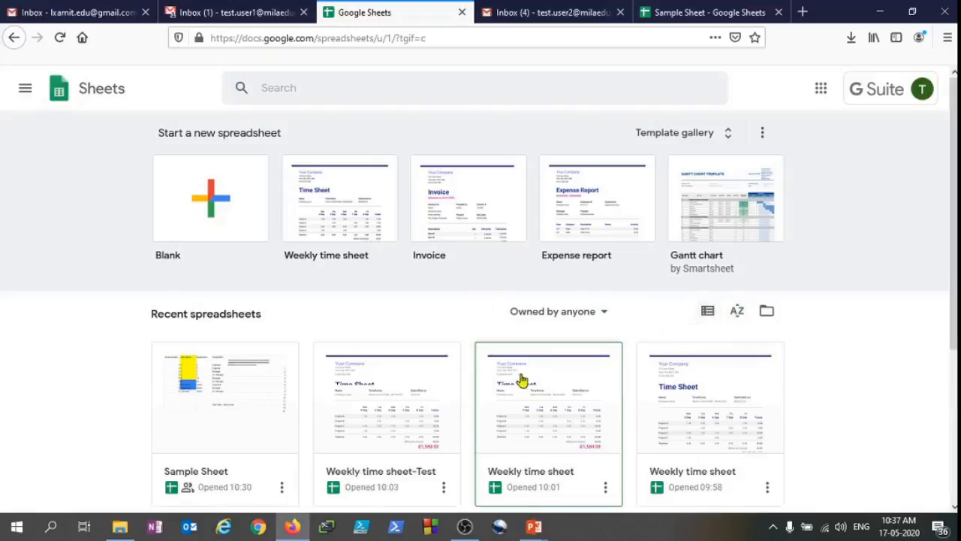
scroll(521, 380, down, 2)
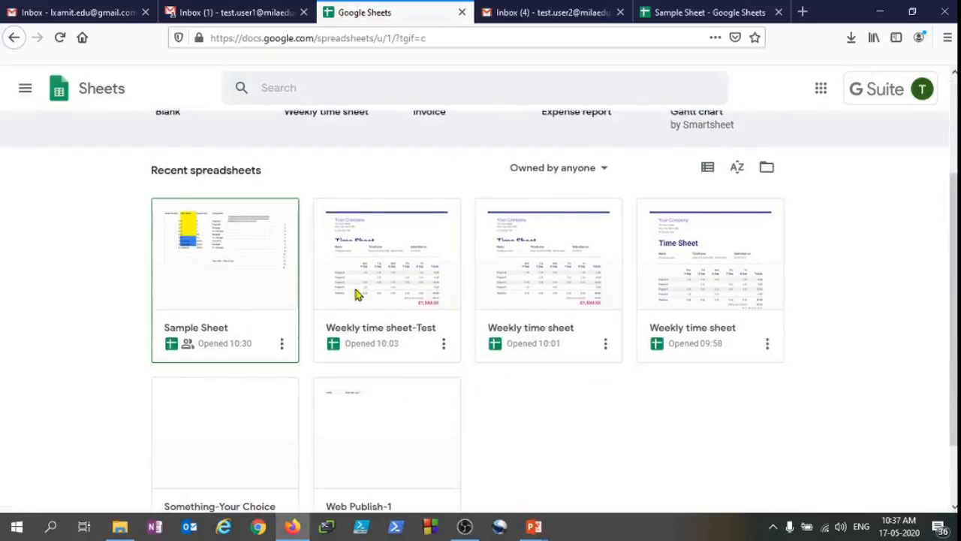
scroll(496, 413, down, 1)
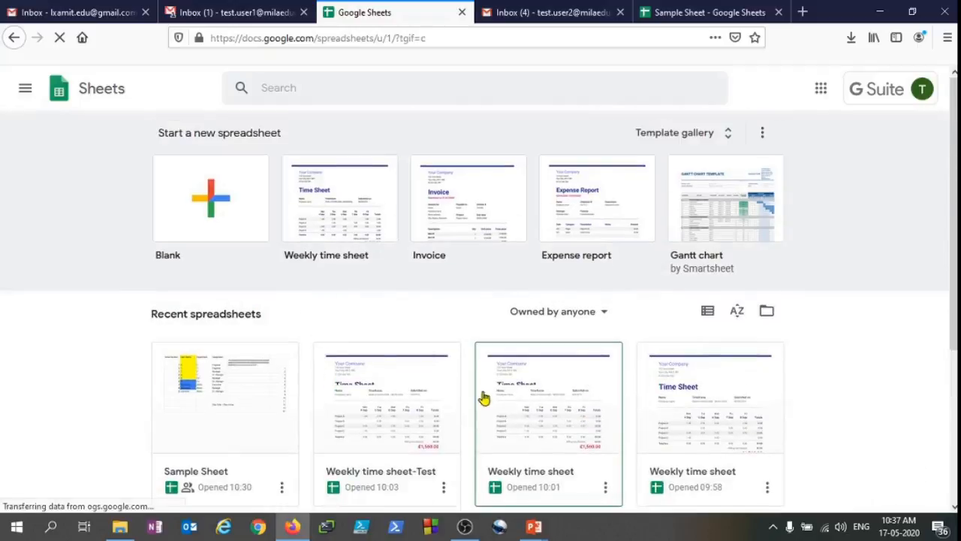
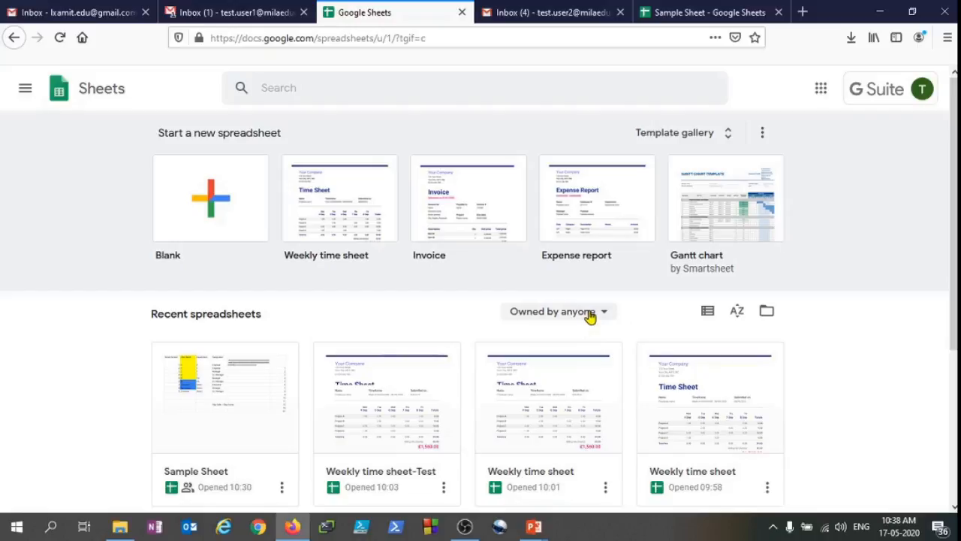
click(590, 316)
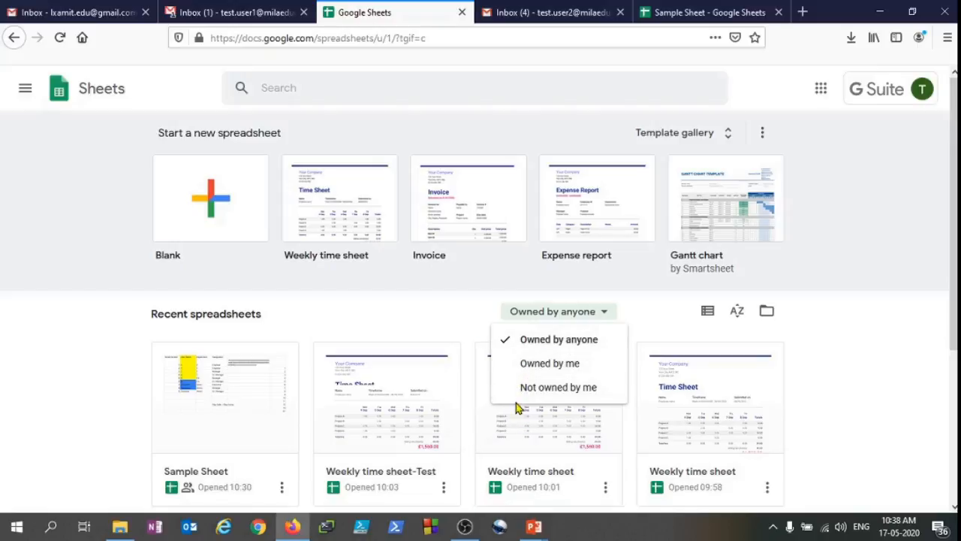
click(443, 304)
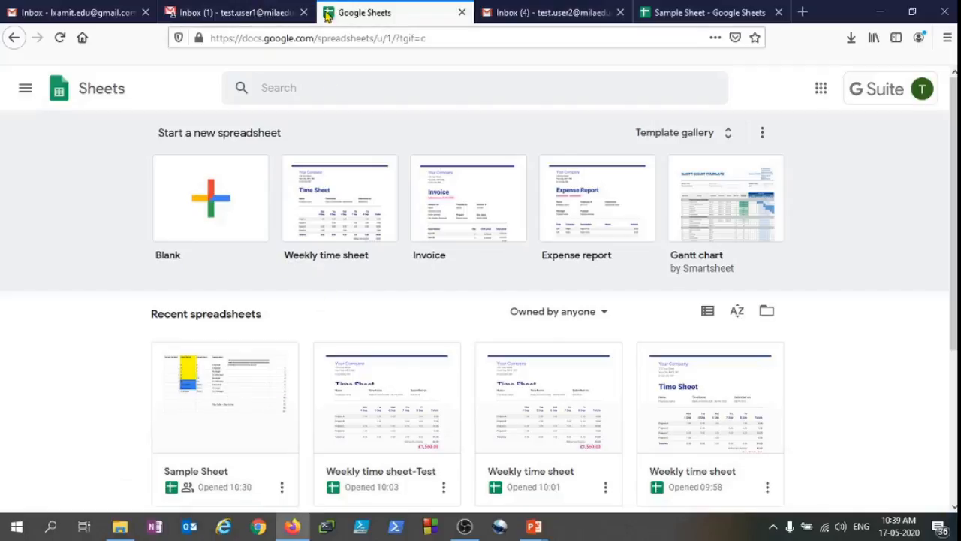
scroll(379, 421, down, 4)
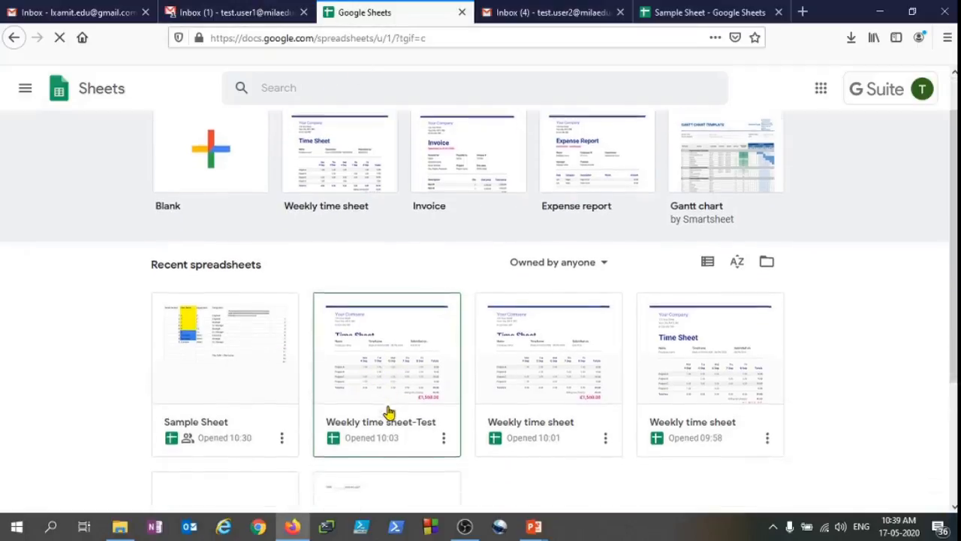
click(709, 169)
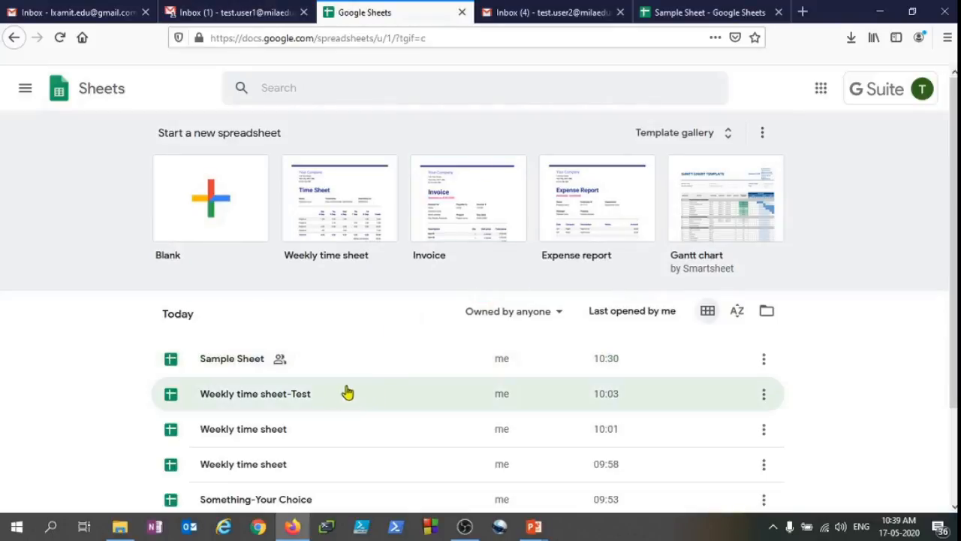
- Remove Sample Sheet from the recent spreadsheets, moving it to the bin
scroll(411, 347, down, 3)
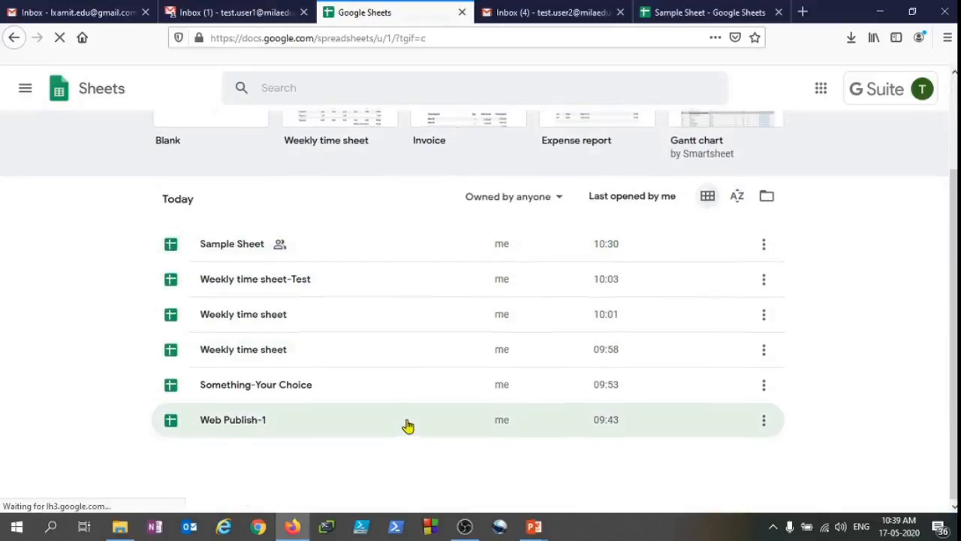
scroll(525, 417, up, 3)
scroll(691, 338, down, 3)
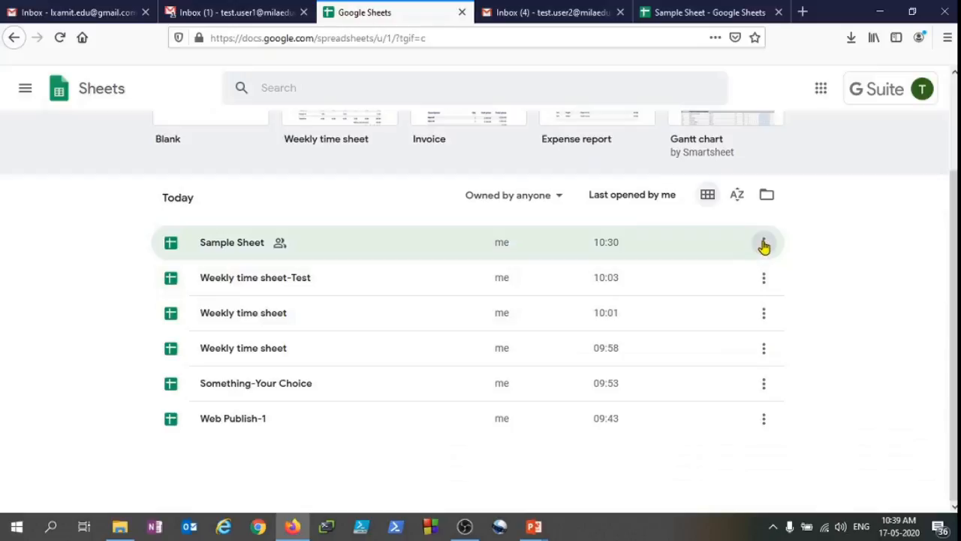
click(763, 244)
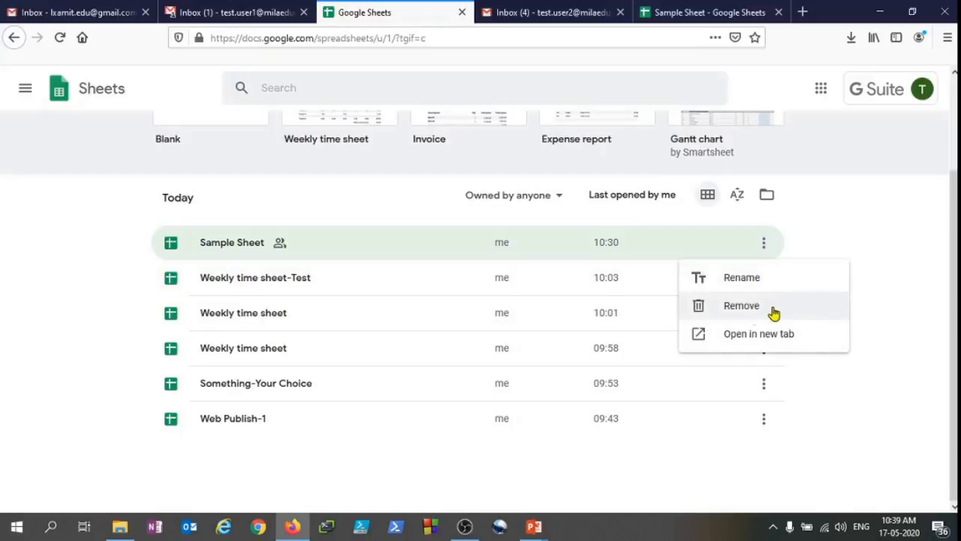
click(699, 316)
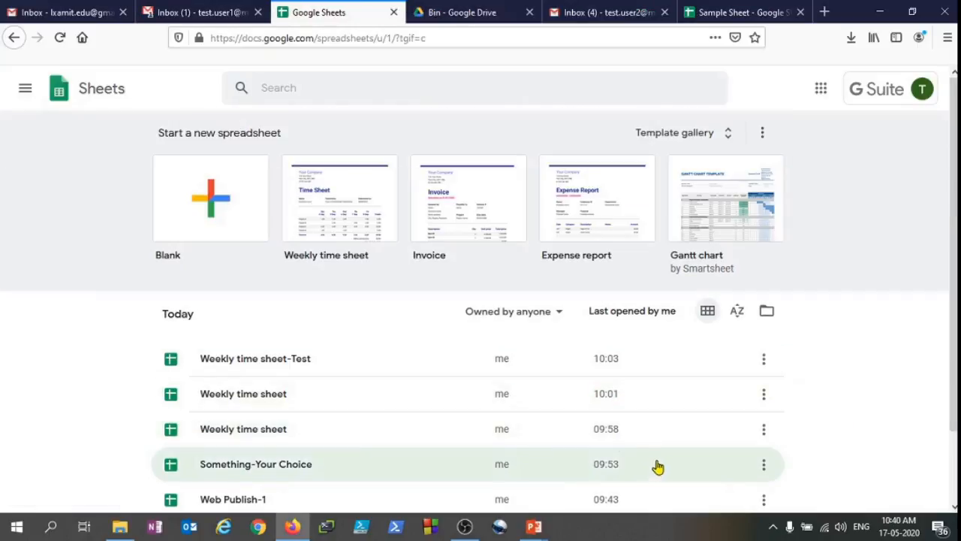
- Switch to Google Drive and look through the files in My Drive for the removed Sample Sheet
click(25, 88)
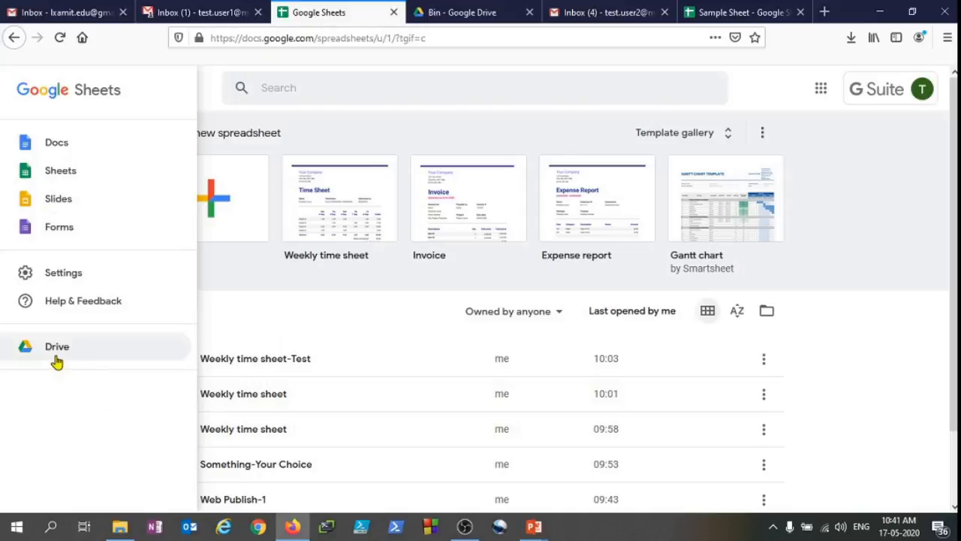
click(449, 8)
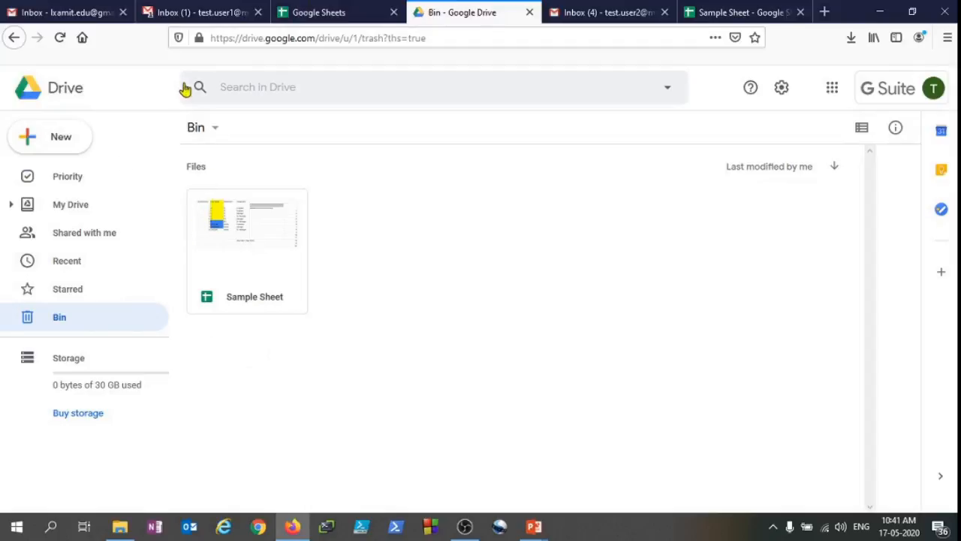
click(55, 87)
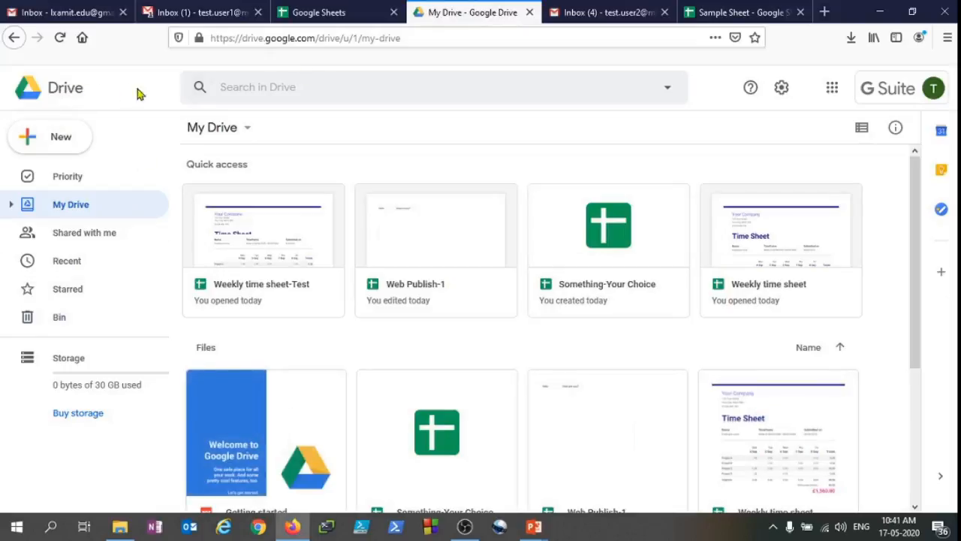
scroll(648, 315, down, 3)
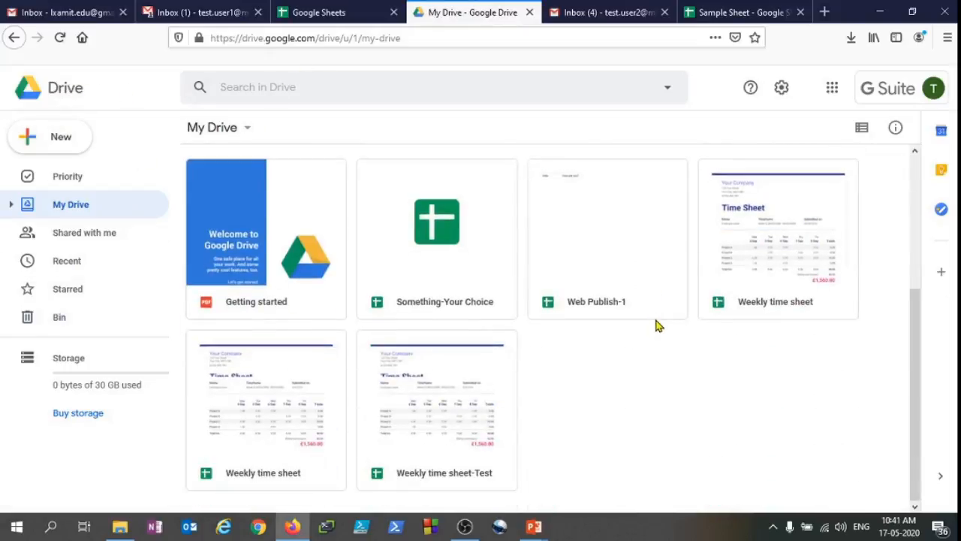
scroll(475, 390, up, 3)
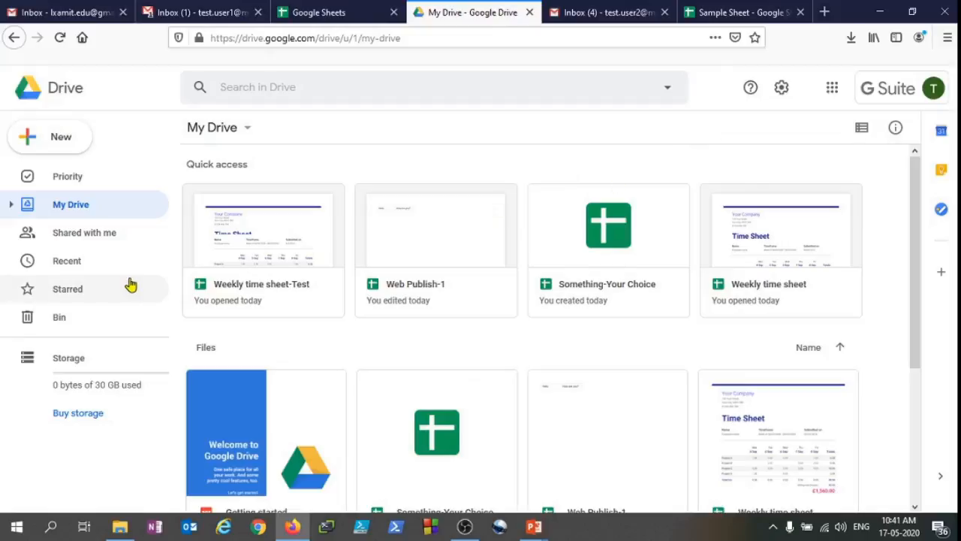
- Restore Sample Sheet from the Google Drive bin
click(74, 322)
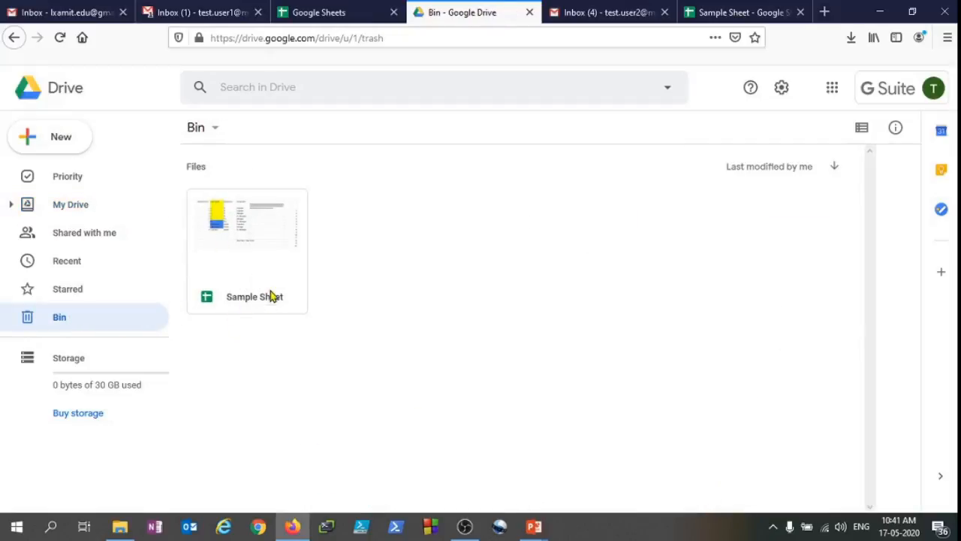
click(271, 236)
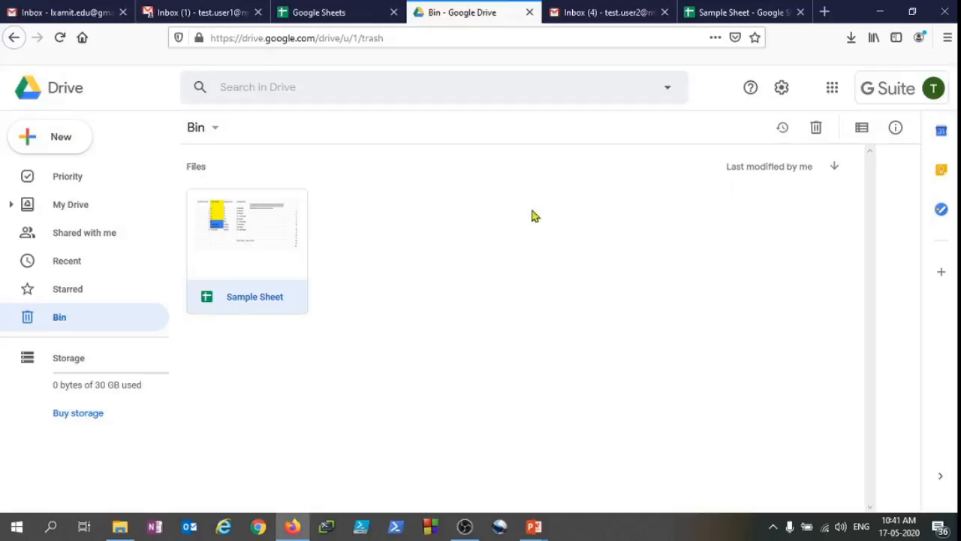
click(781, 133)
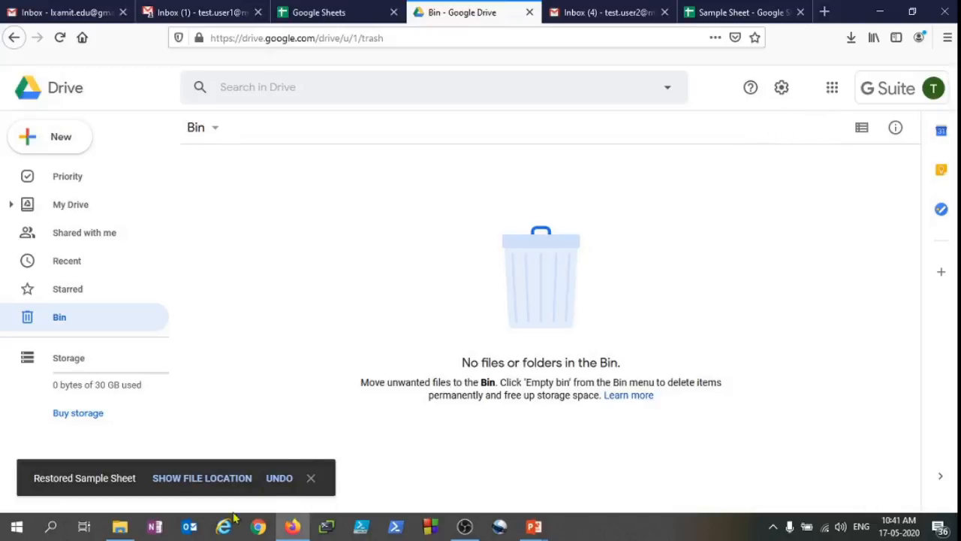
- Switch back to Google Sheets, reload the home page and open the restored Sample Sheet from the list
click(331, 12)
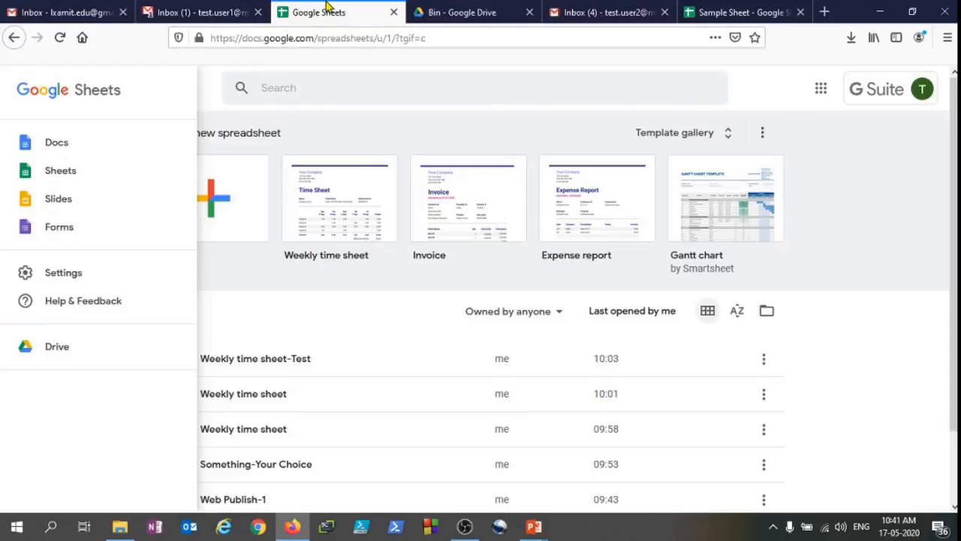
click(252, 348)
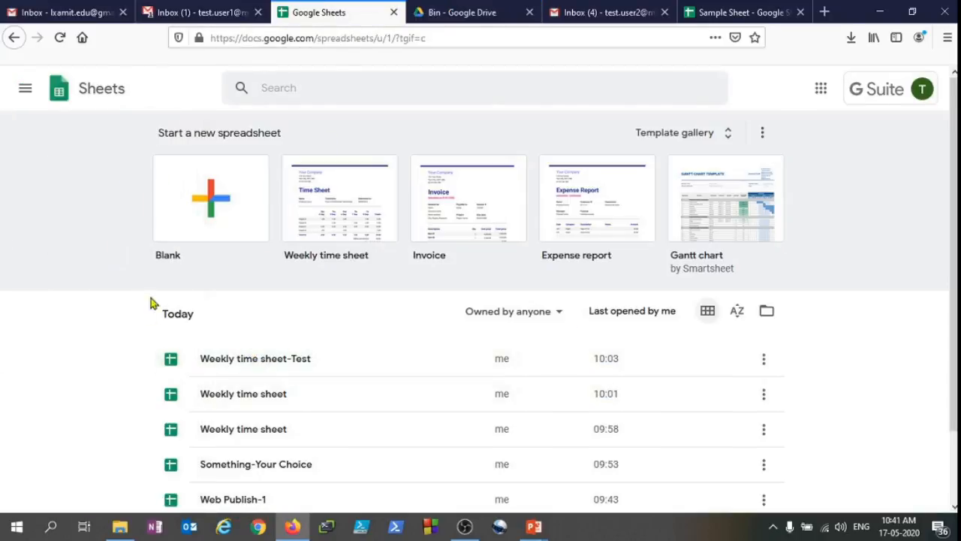
click(65, 41)
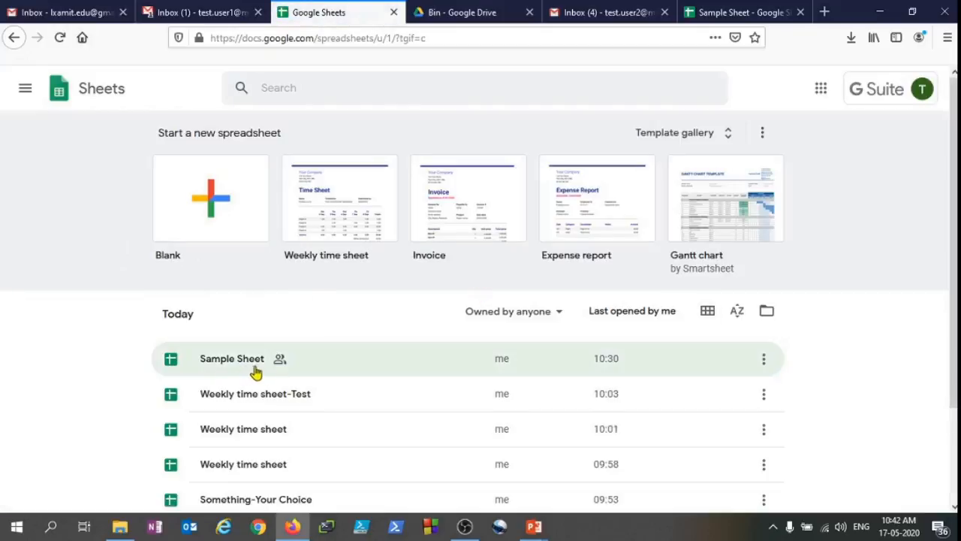
click(268, 366)
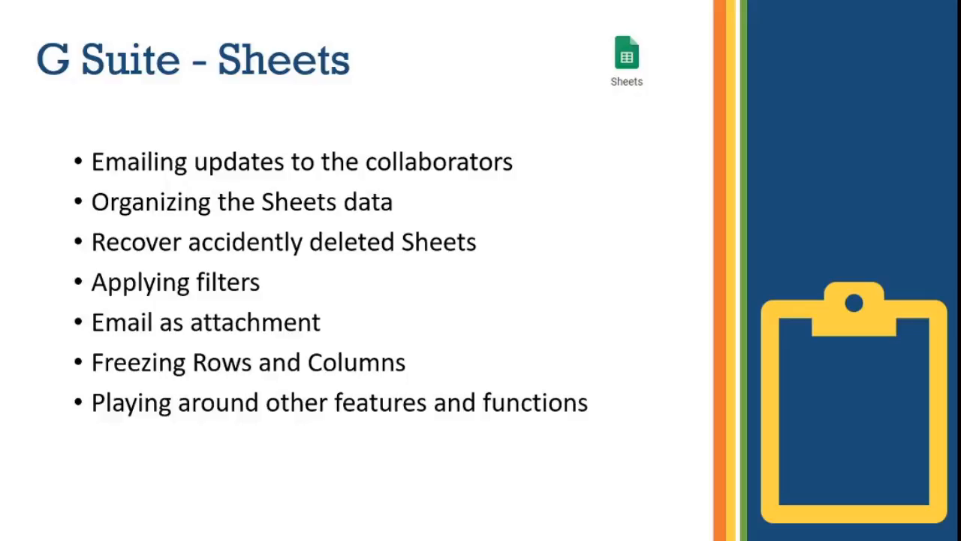
- Switch from the slides to Sample Sheet in the browser and start emailing it as an attachment
key(super)
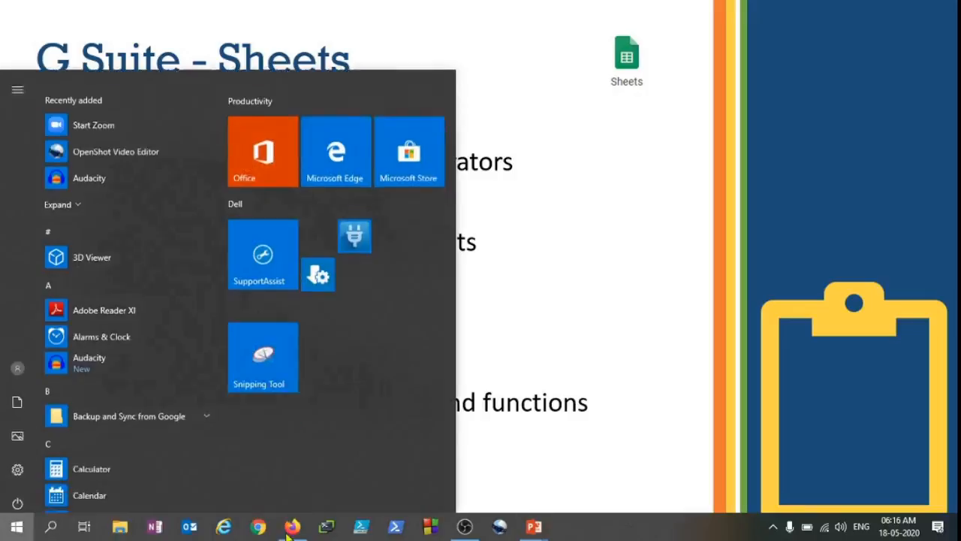
click(303, 518)
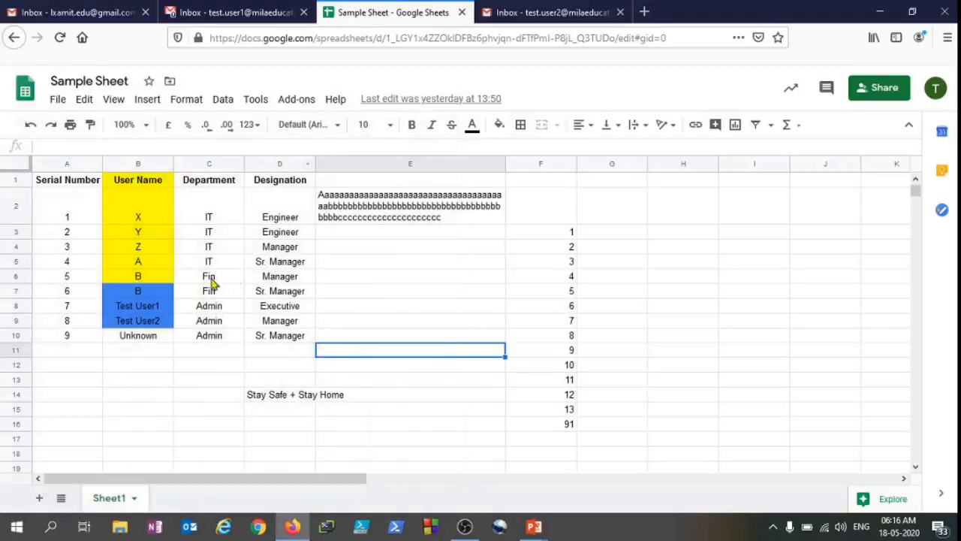
click(289, 264)
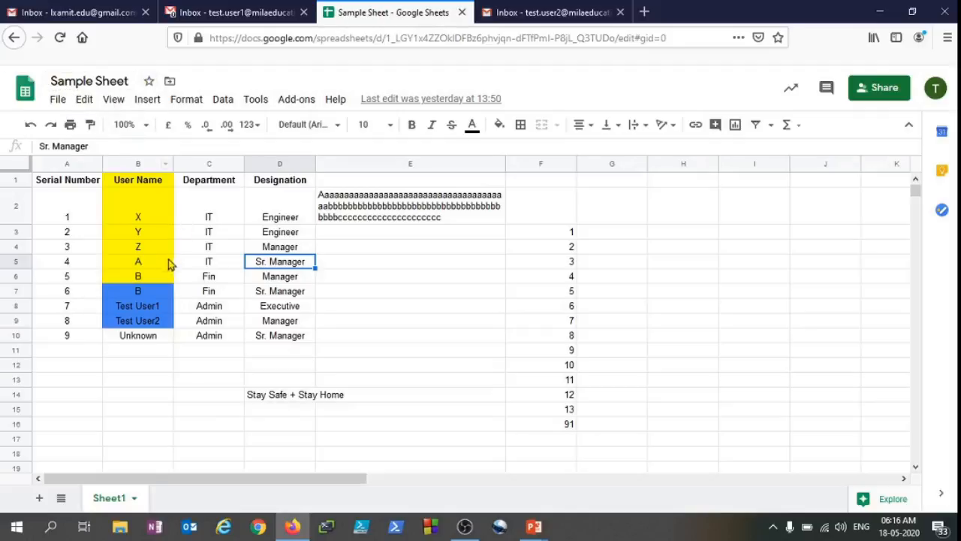
click(58, 101)
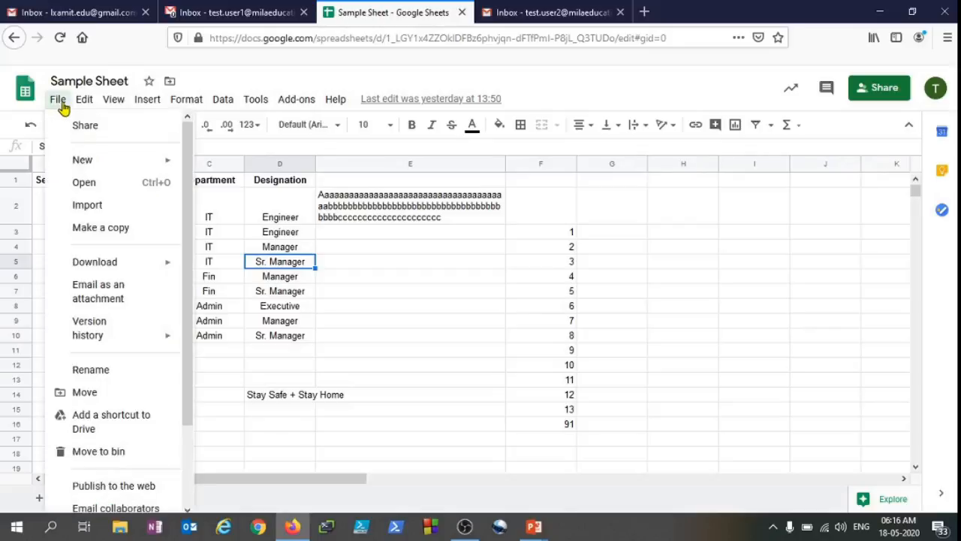
click(107, 291)
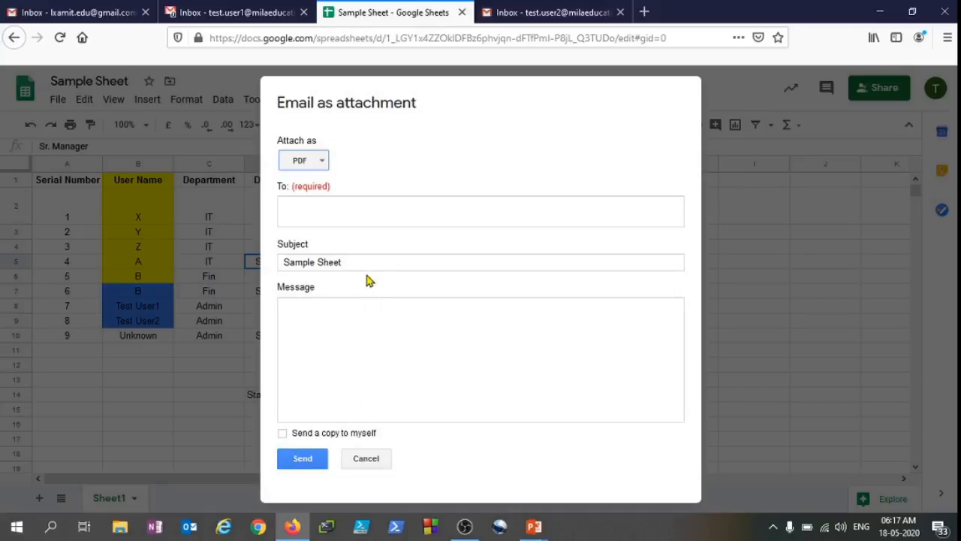
- Set the attachment format of the email to Microsoft Excel
click(364, 345)
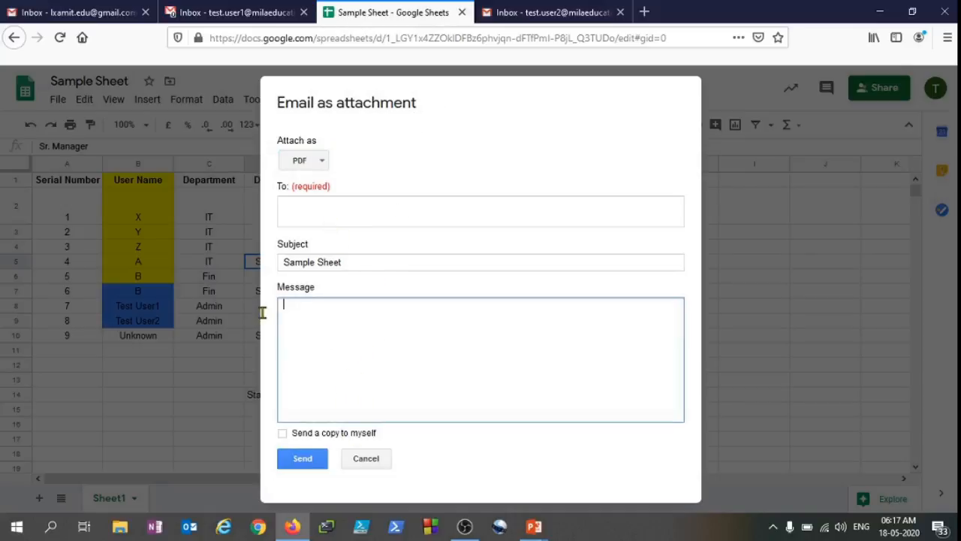
triple_click(364, 262)
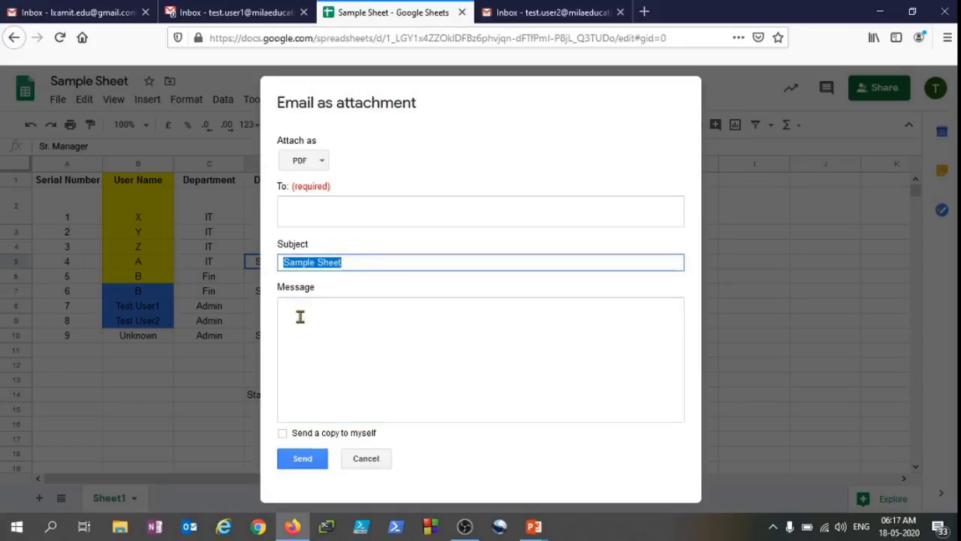
click(348, 263)
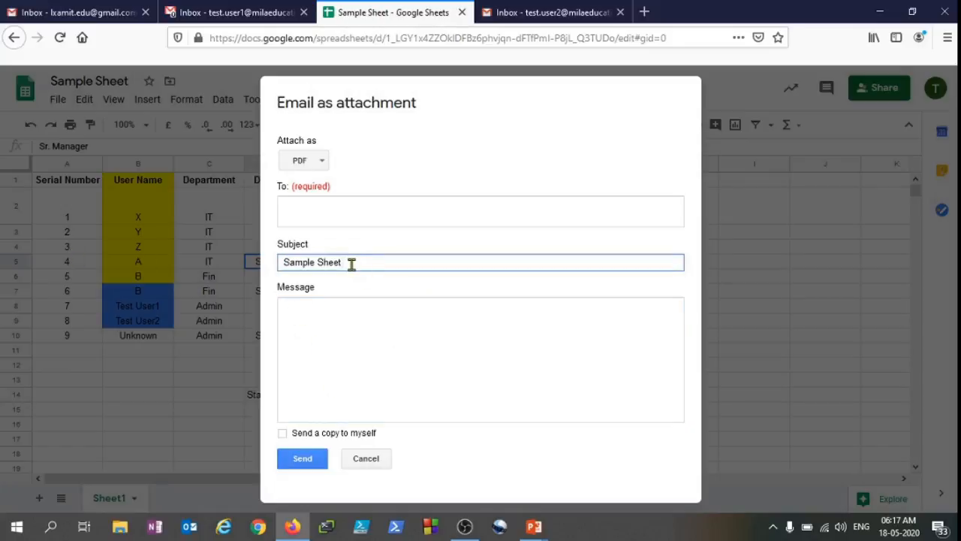
click(327, 206)
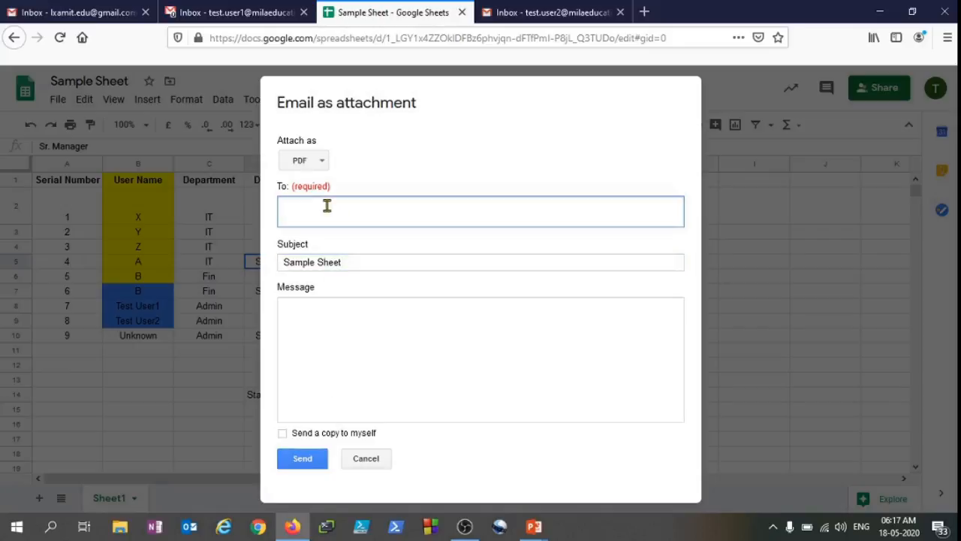
click(318, 164)
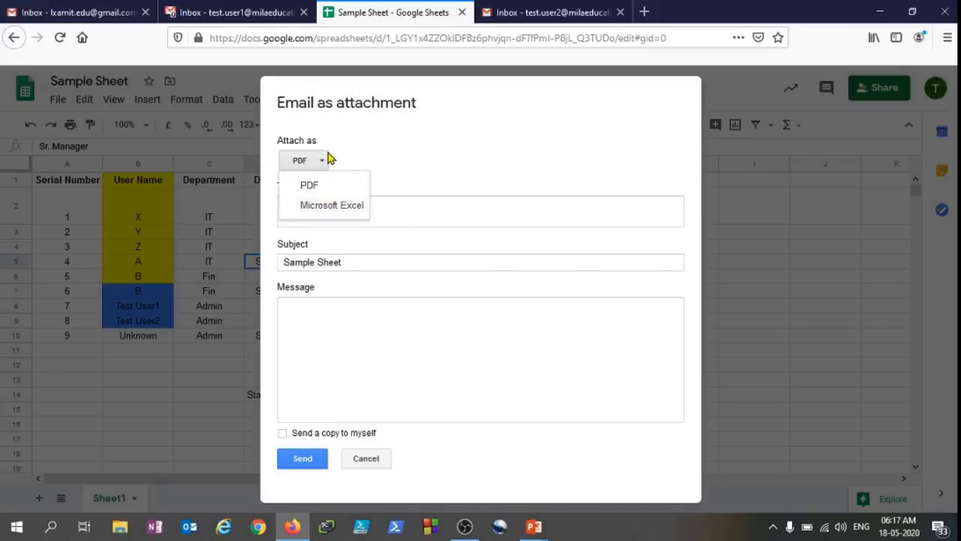
click(343, 207)
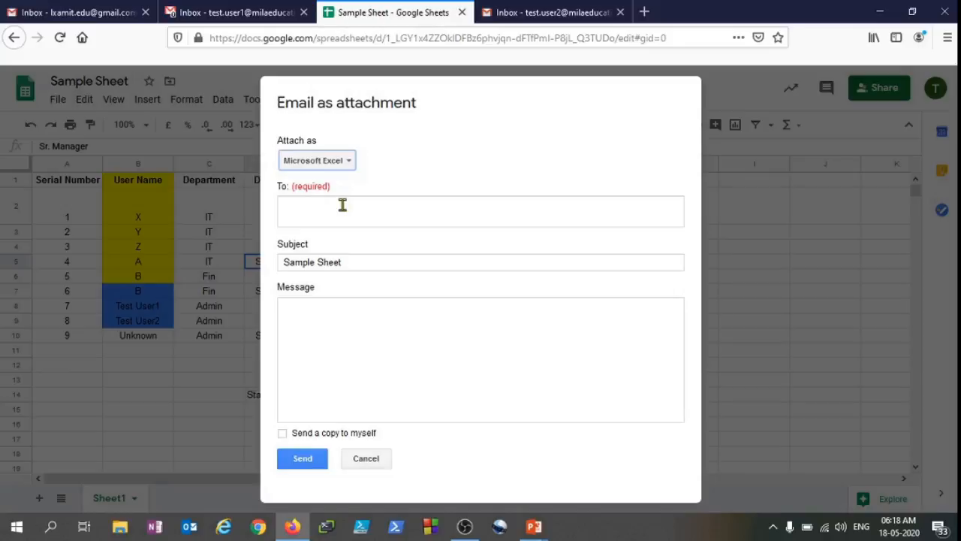
- Address the email to the contact suggested for "test" and extend the subject to "Sample Sheet - First Draft"
click(342, 205)
text(test)
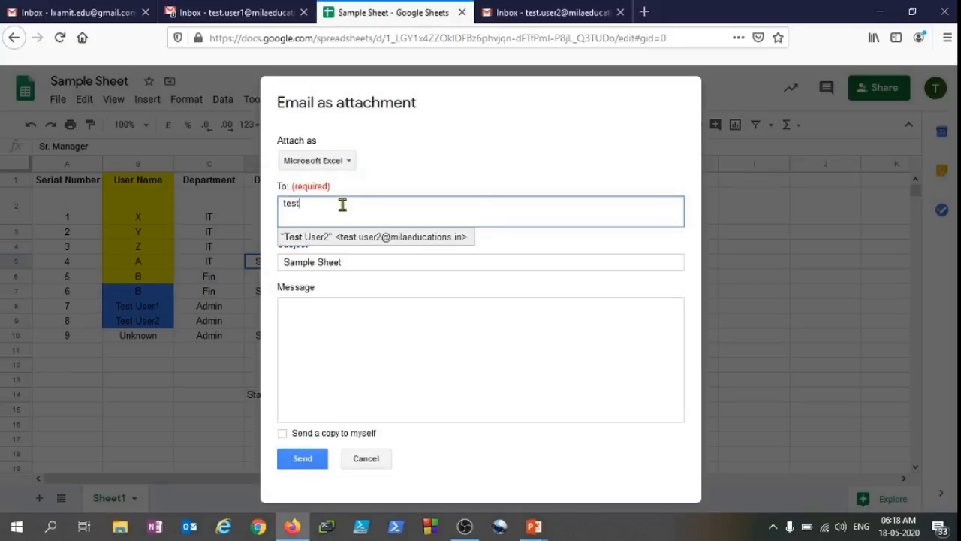
click(367, 237)
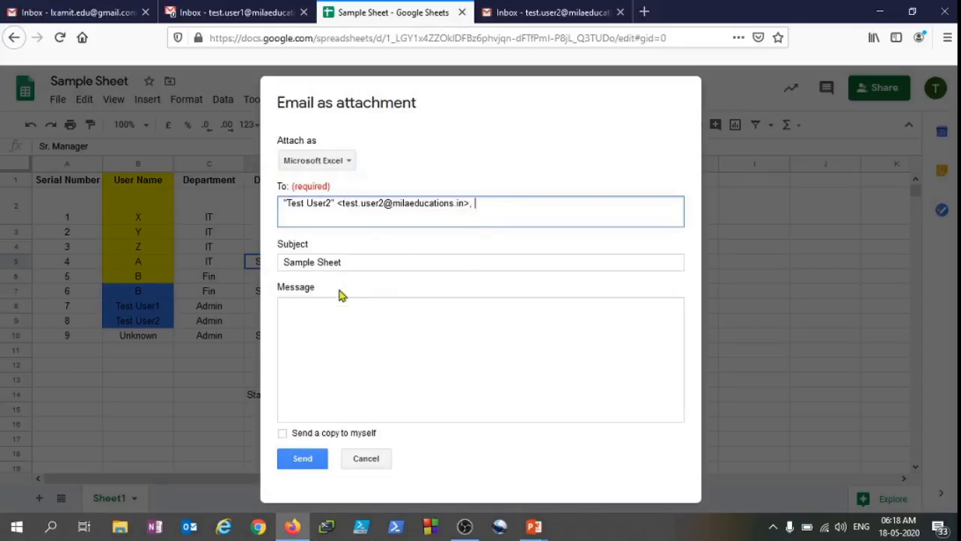
click(358, 262)
text(- )
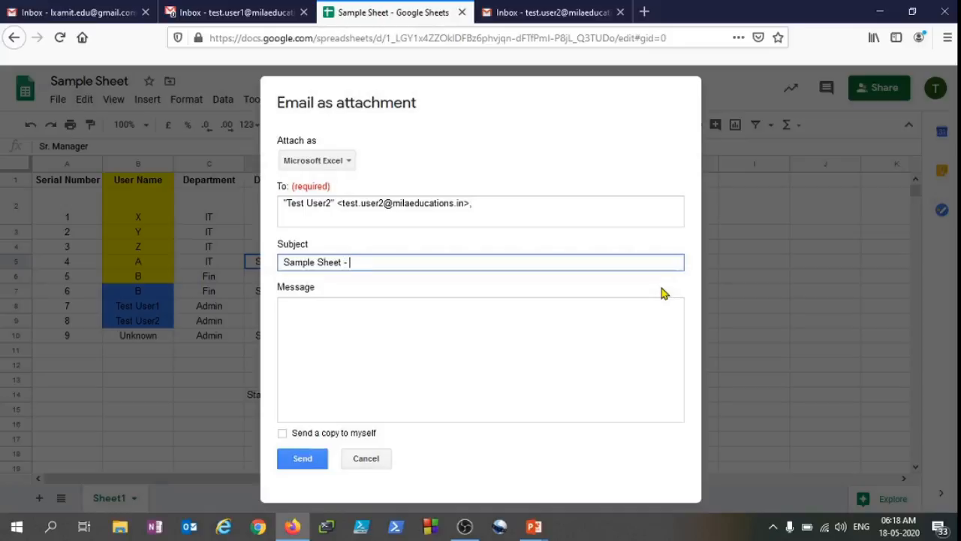
text(First Draft)
- Write the message "Hello," followed after a blank line by "Please update the financial data and send it back to me."
click(477, 349)
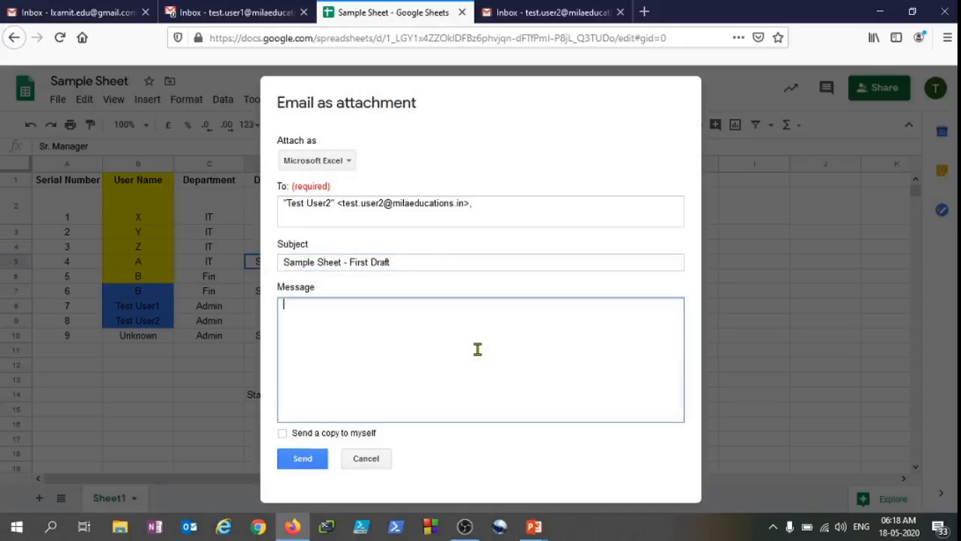
text(Hello,)
key(Return)
key(Return)
text(Please update the )
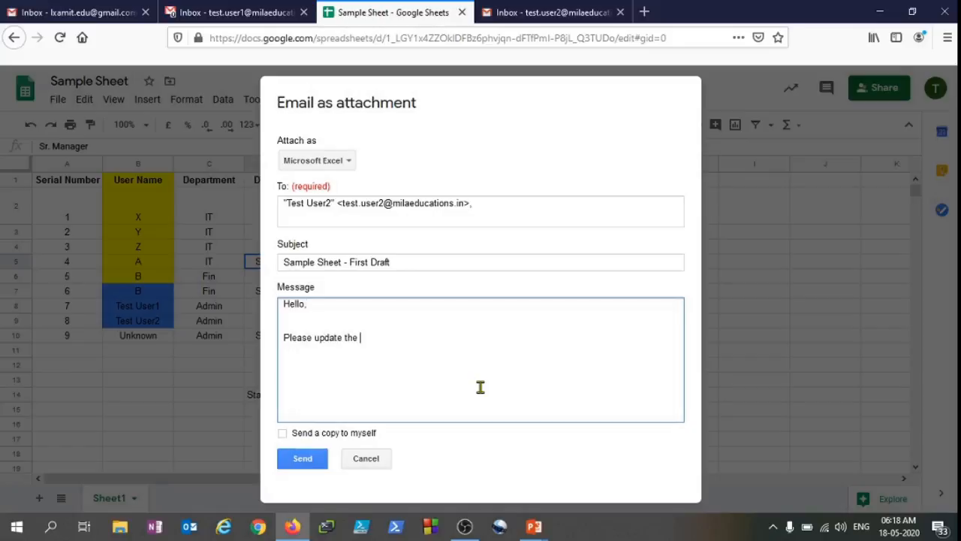
text(finac)
key(BackSpace)
text(ncal)
key(BackSpace)
key(BackSpace)
key(BackSpace)
text(ial data and s)
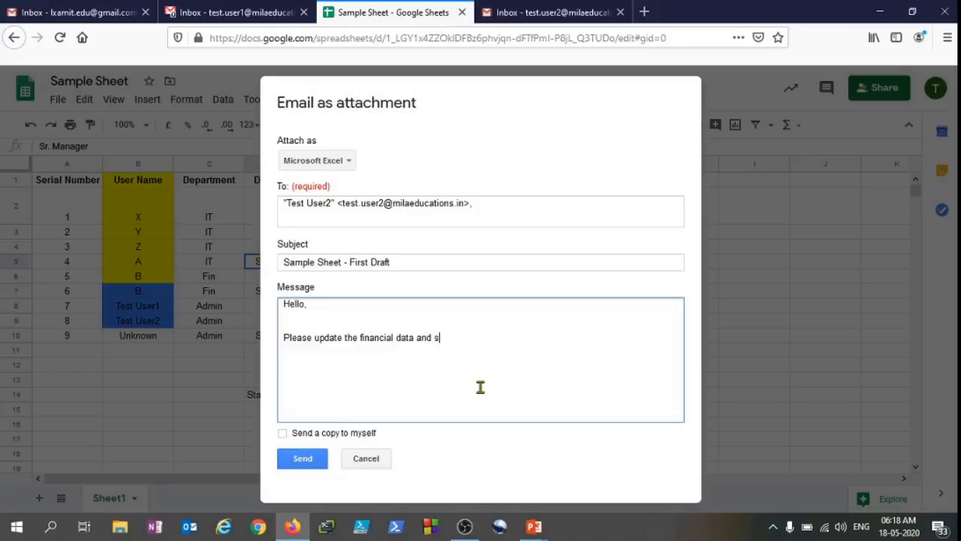
text(end it back to me.)
- Close the message with "Thanks" on a separate line below the request
key(Return)
key(Return)
text(Thanks)
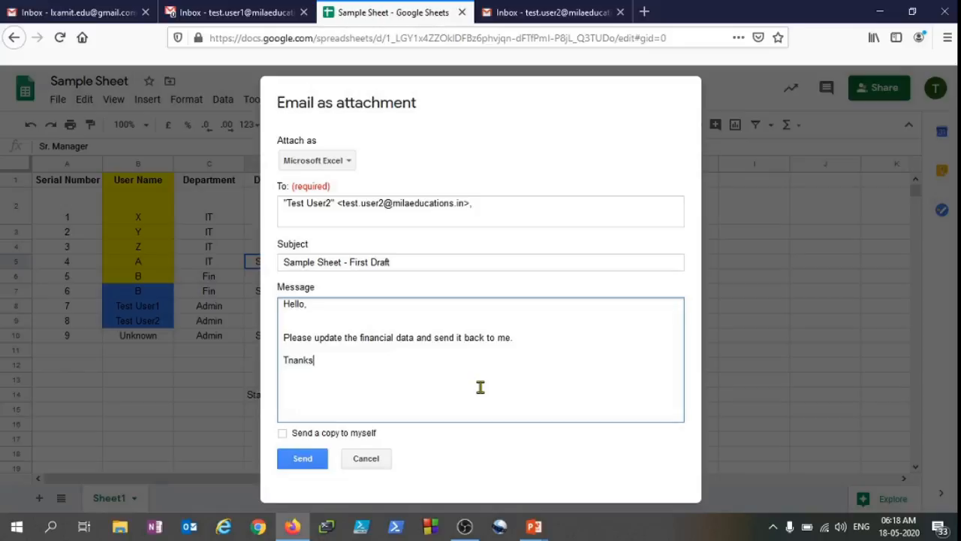
key(BackSpace)
key(BackSpace)
key(BackSpace)
key(BackSpace)
key(BackSpace)
text(han)
key(BackSpace)
text(nks)
- Include a copy to yourself and send the email with the spreadsheet attached
click(281, 438)
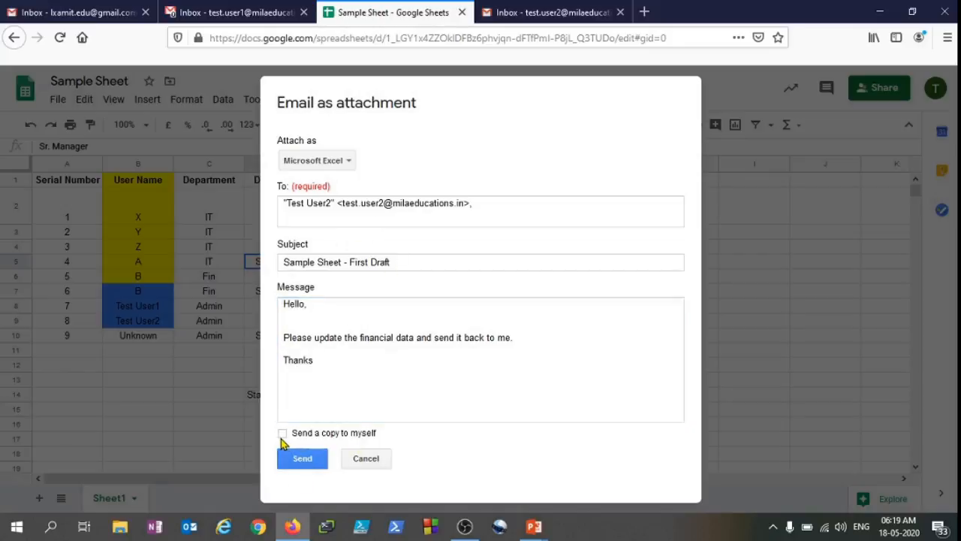
click(282, 436)
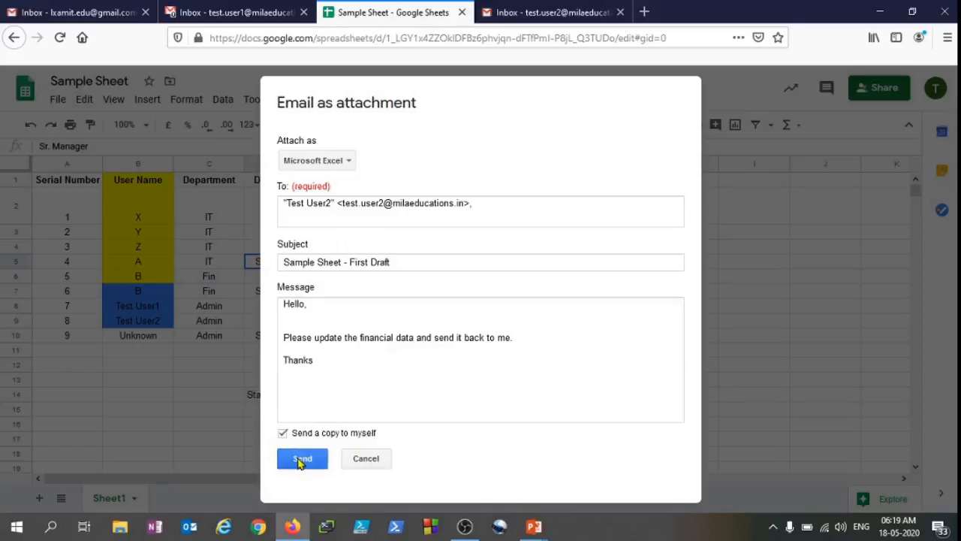
click(301, 460)
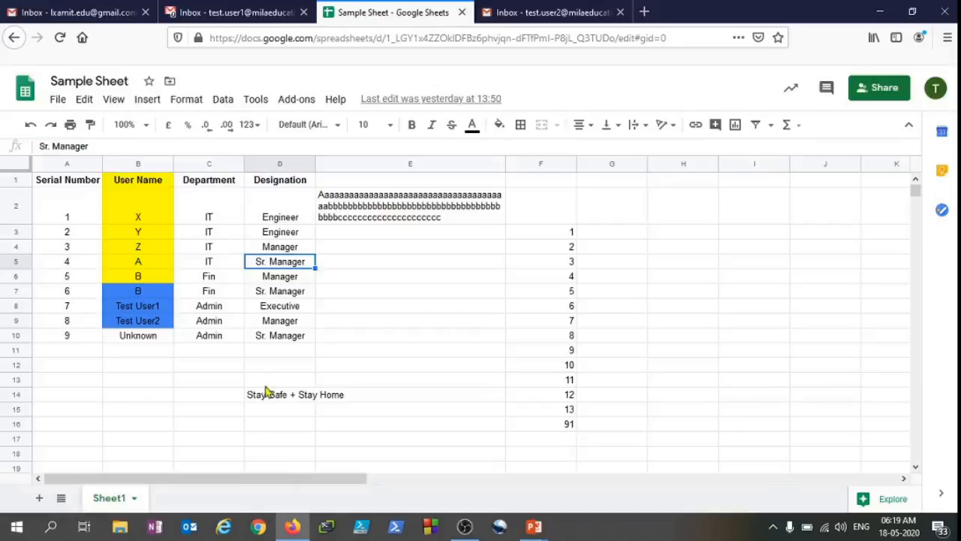
click(353, 313)
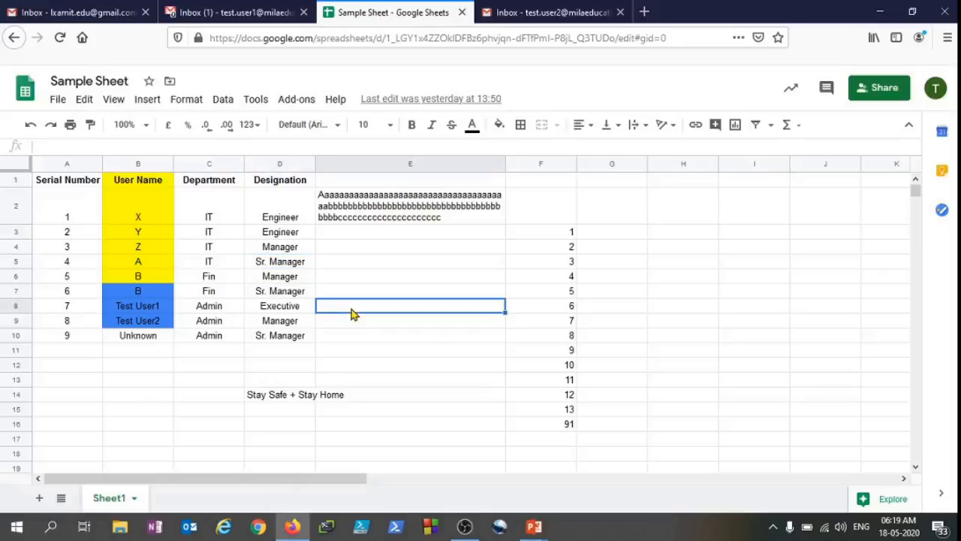
mouse_move(360, 211)
mouse_down()
mouse_move(270, 443)
mouse_move(181, 446)
mouse_move(319, 306)
mouse_up()
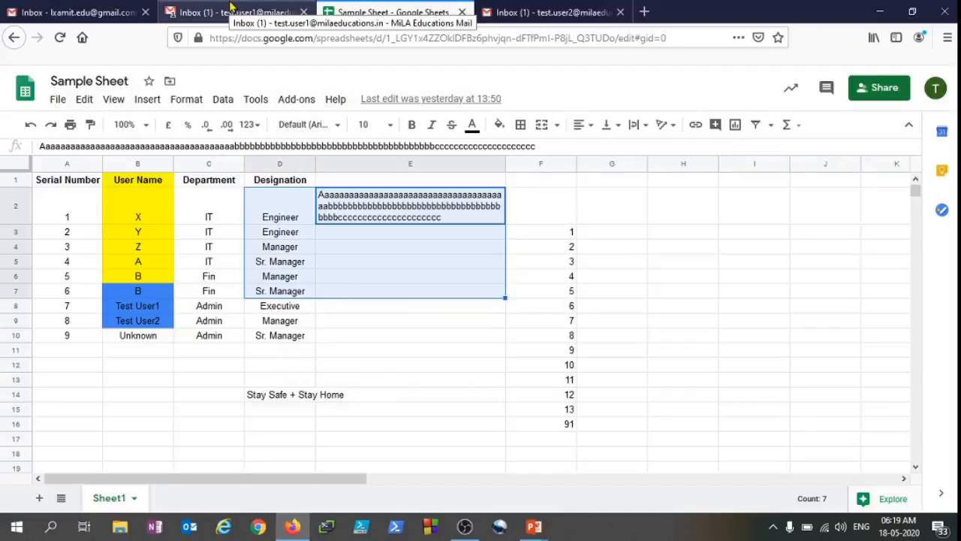
- Switch to Gmail and open the "Sample Sheet - First Draft" email in the sender's and the recipient's inboxes
click(230, 6)
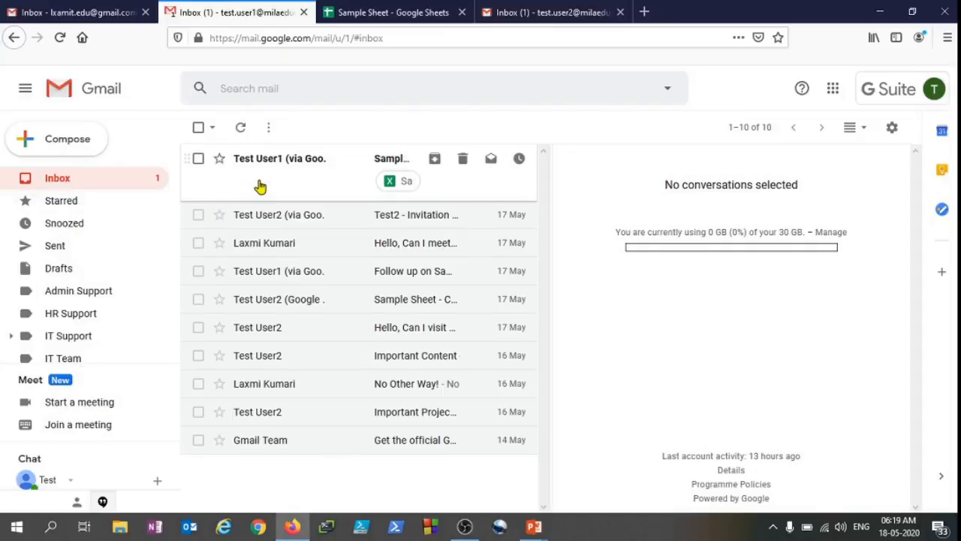
click(330, 173)
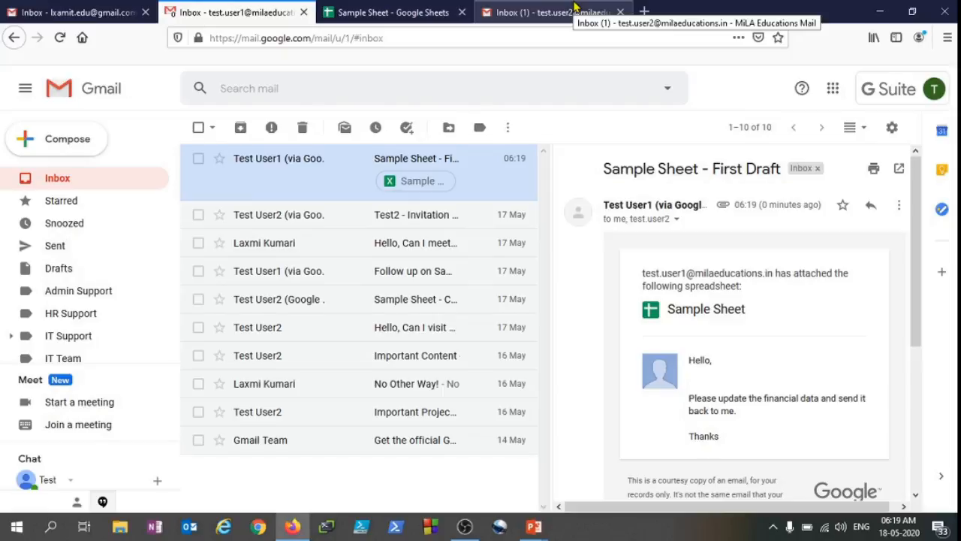
click(575, 6)
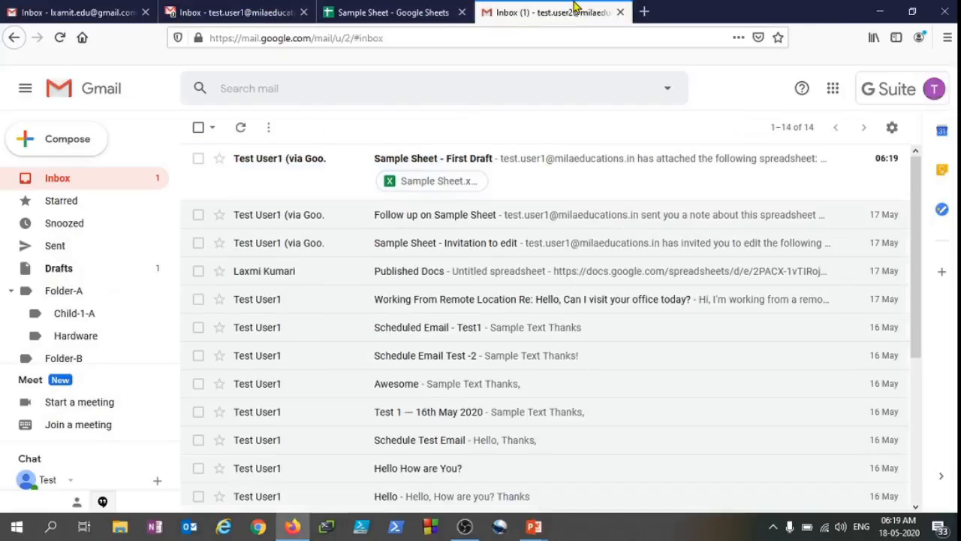
click(528, 159)
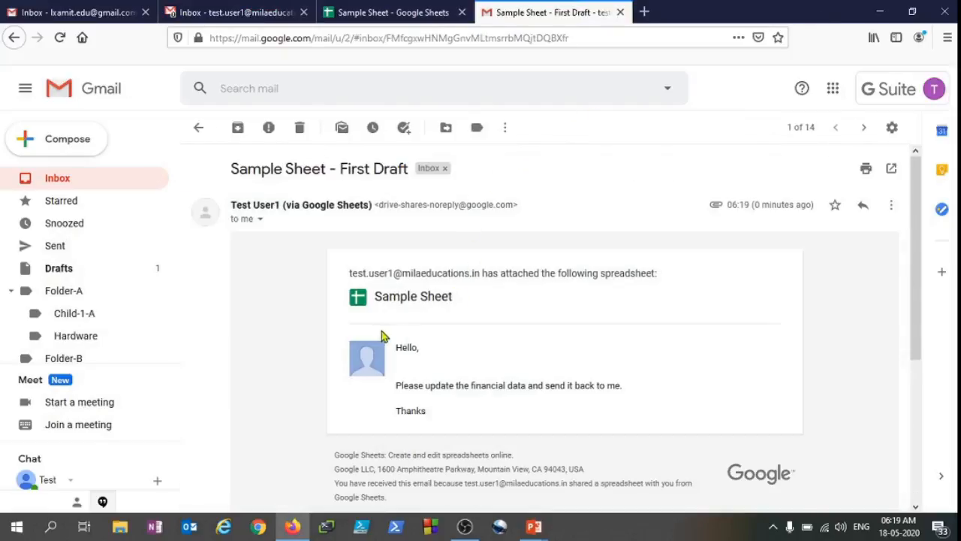
- Preview the attached Sample Sheet.xlsx in the recipient's email and look over its contents
scroll(424, 320, down, 3)
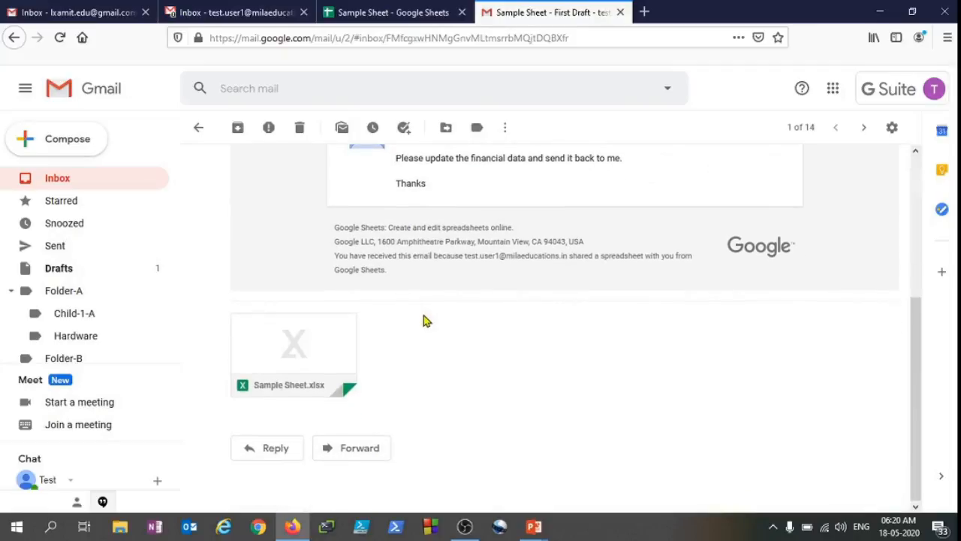
click(312, 352)
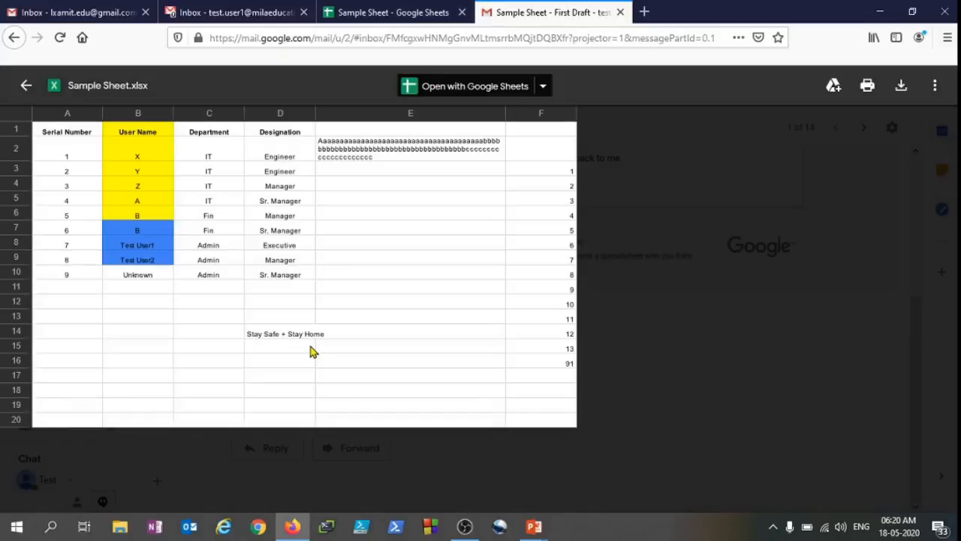
drag(158, 185, 568, 341)
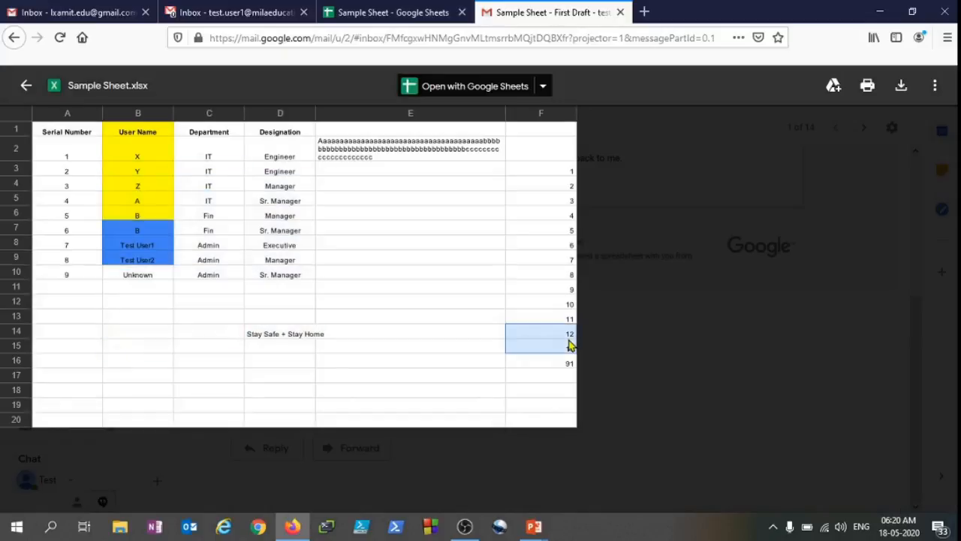
- Return through the sender's inbox to Sample Sheet in Google Sheets and select the range A1:D15
click(236, 12)
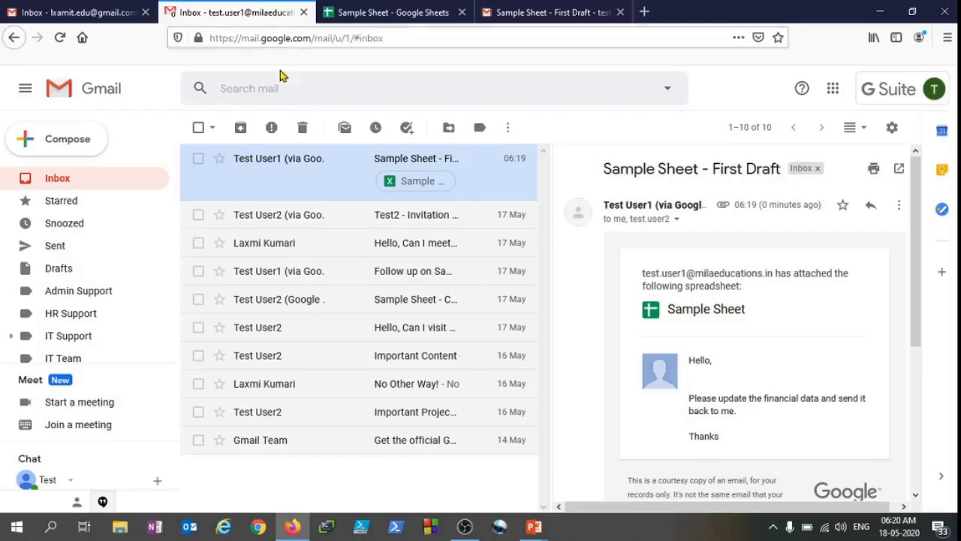
click(405, 184)
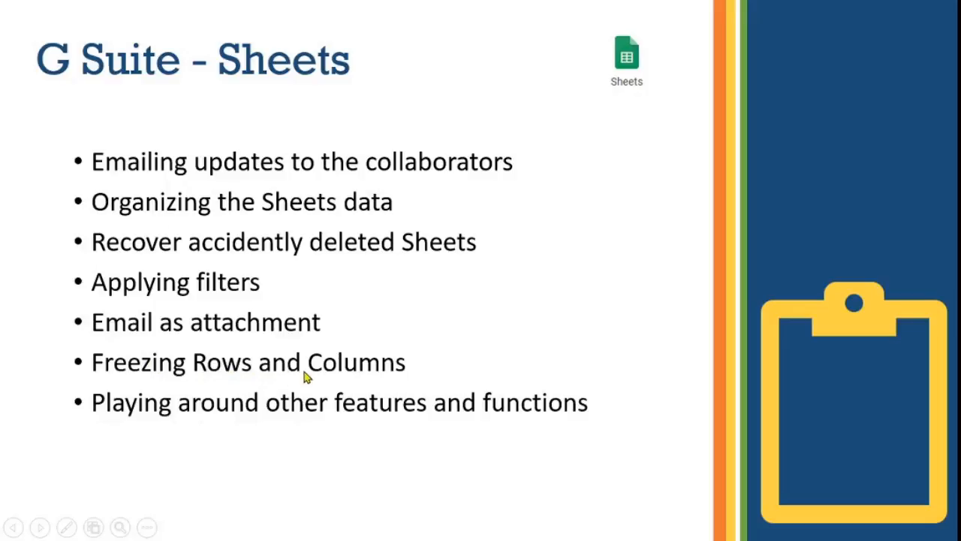
key(alt+Tab)
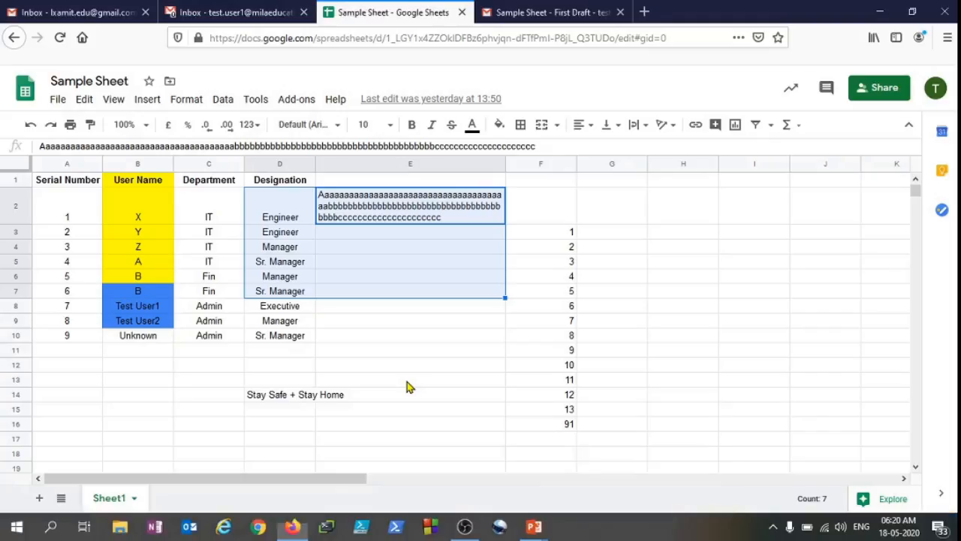
click(394, 351)
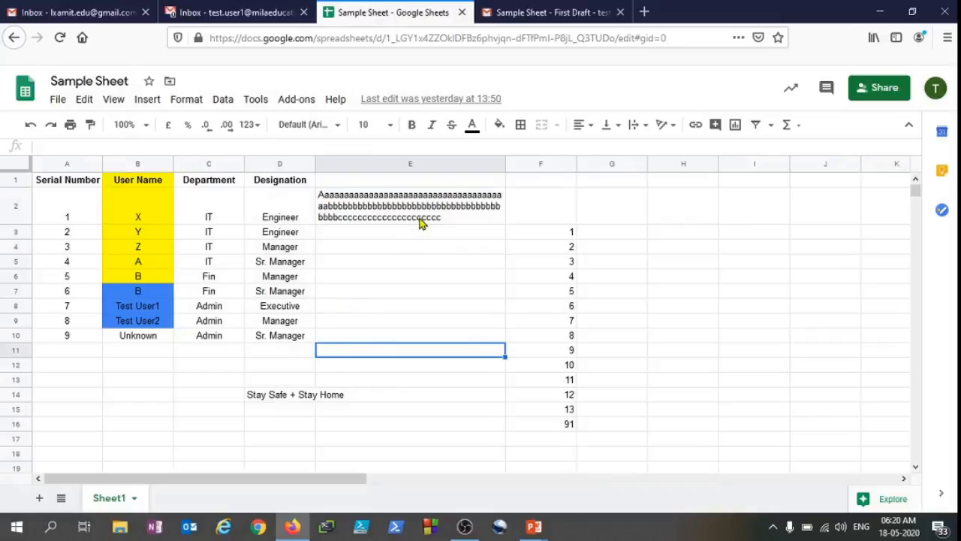
drag(65, 187, 285, 405)
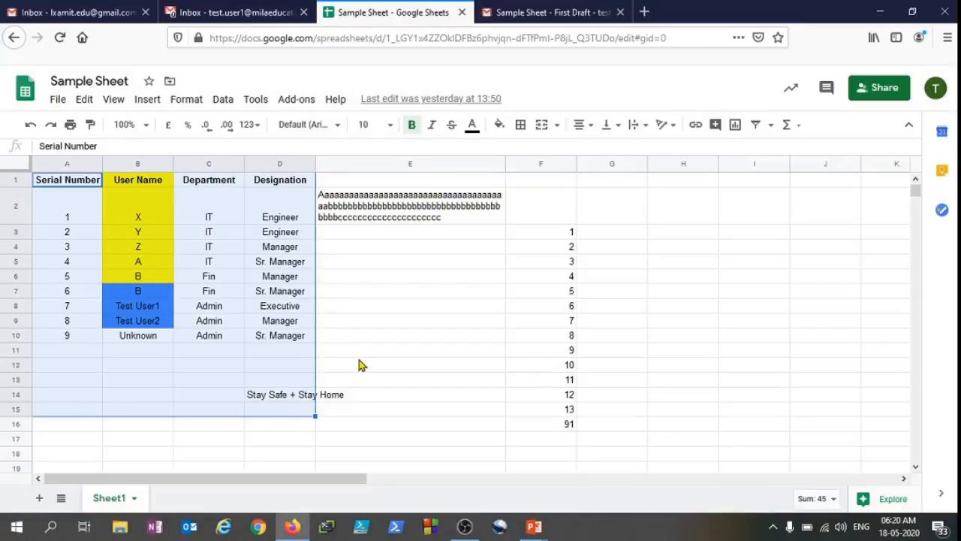
- Highlight the header cells A1:D1 and examine how the header row behaves when moving down through the sheet
click(215, 295)
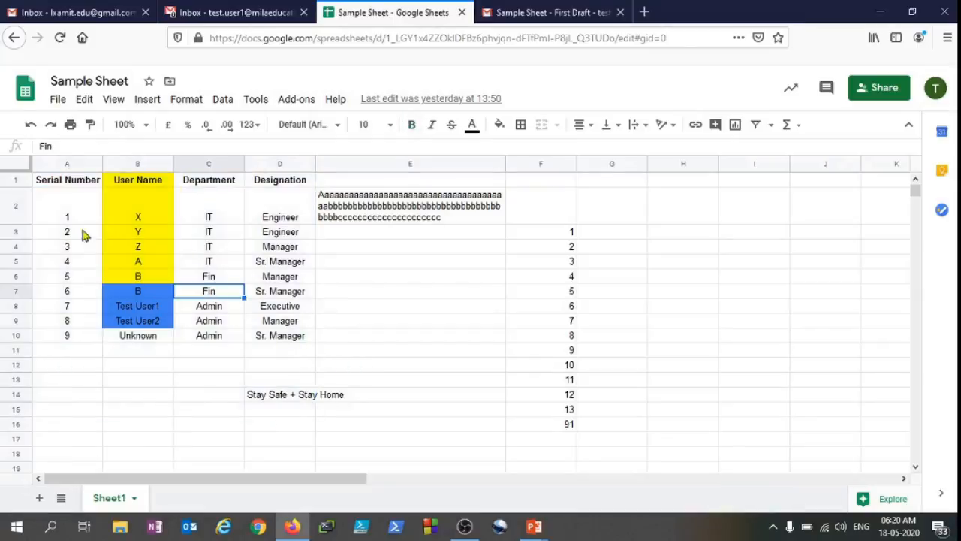
drag(65, 187, 293, 190)
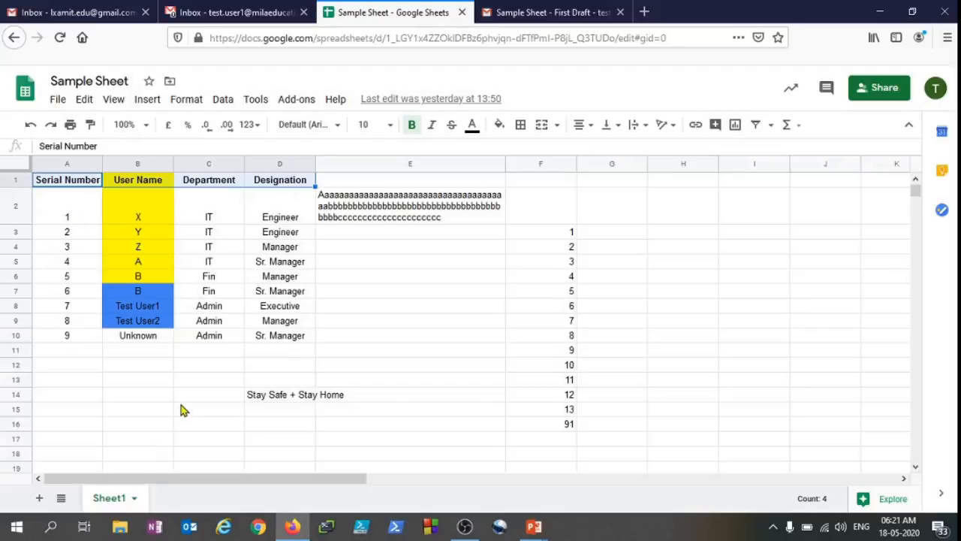
scroll(181, 410, down, 5)
scroll(180, 410, up, 4)
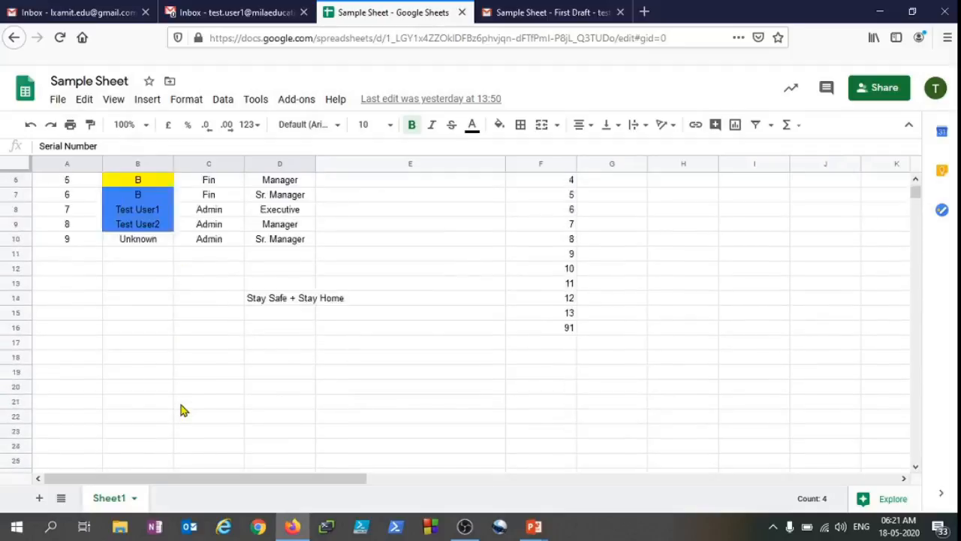
scroll(181, 410, up, 2)
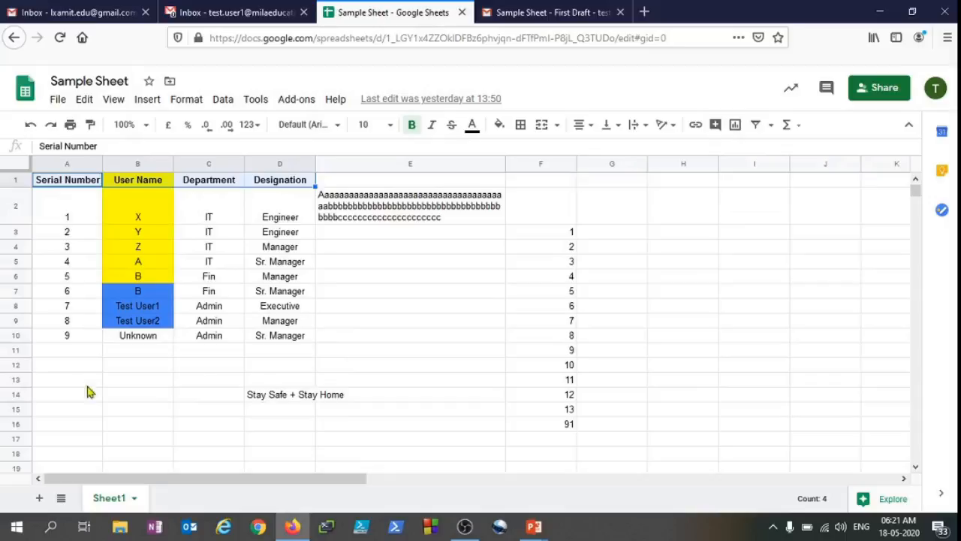
click(361, 292)
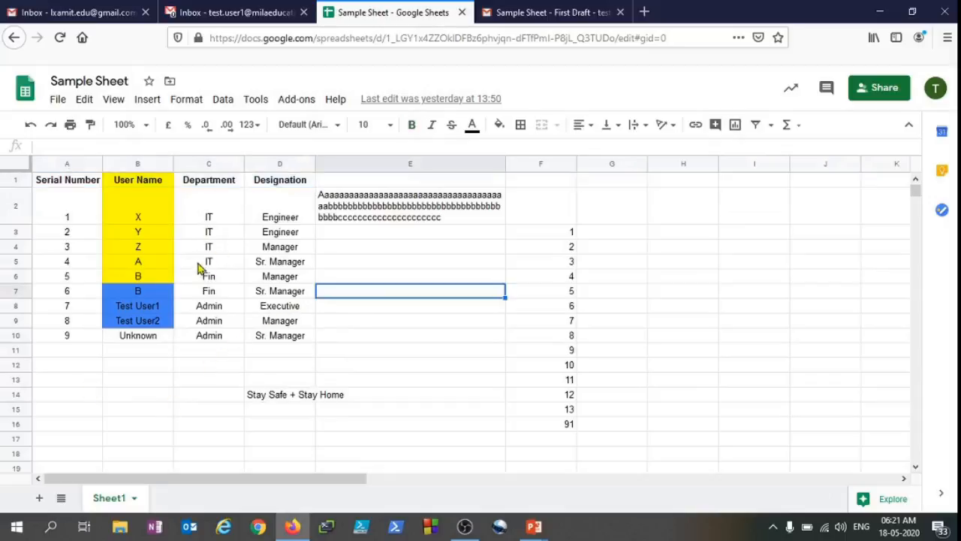
scroll(239, 323, down, 8)
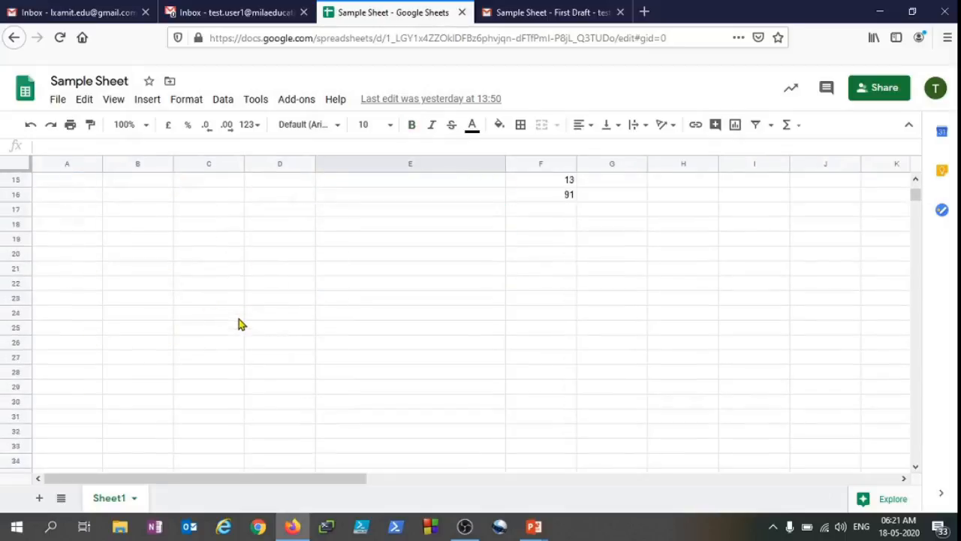
scroll(239, 325, up, 6)
scroll(240, 327, down, 9)
scroll(240, 327, up, 10)
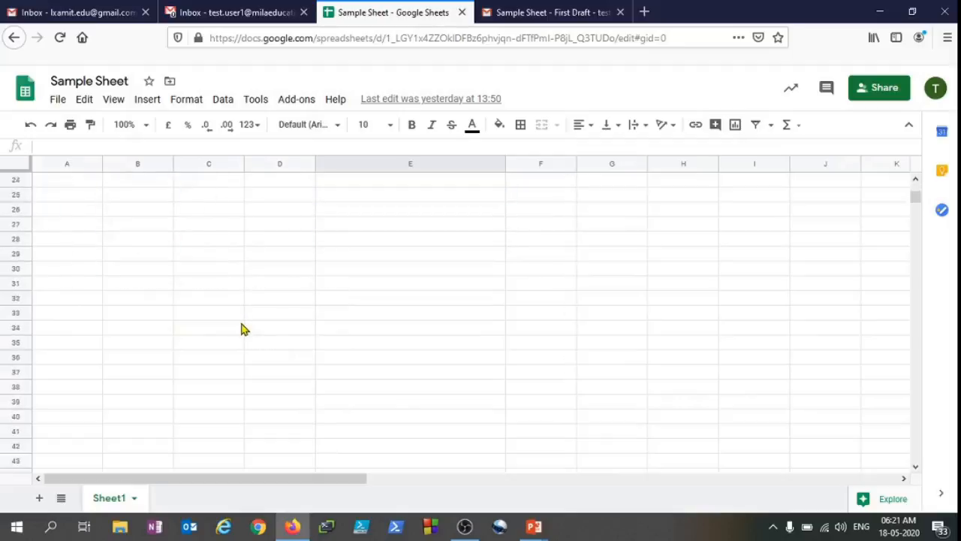
- Highlight the data rows under the headings, and go through the Serial Number, User Name, Department and Designation headings individually
drag(65, 219, 296, 398)
click(296, 397)
click(86, 187)
drag(87, 187, 308, 181)
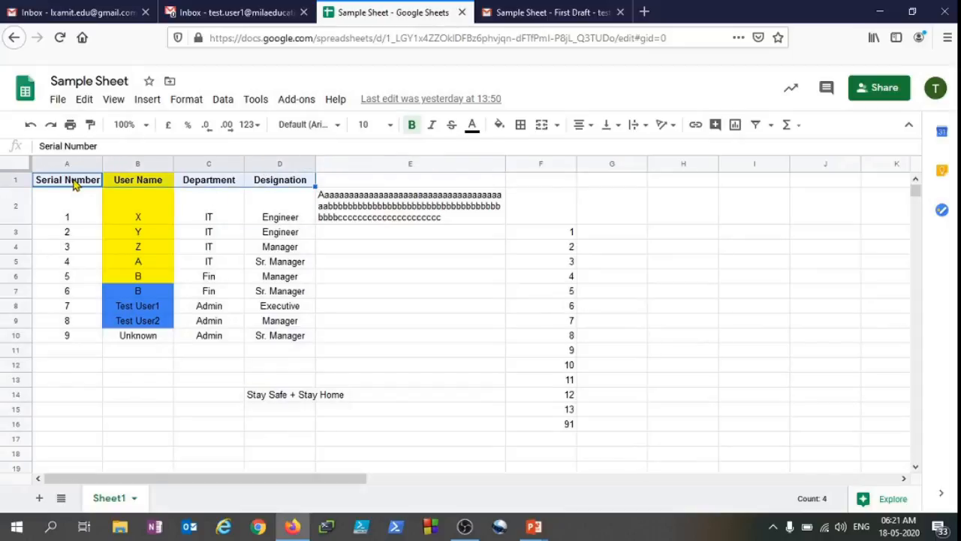
click(76, 184)
click(133, 189)
click(214, 180)
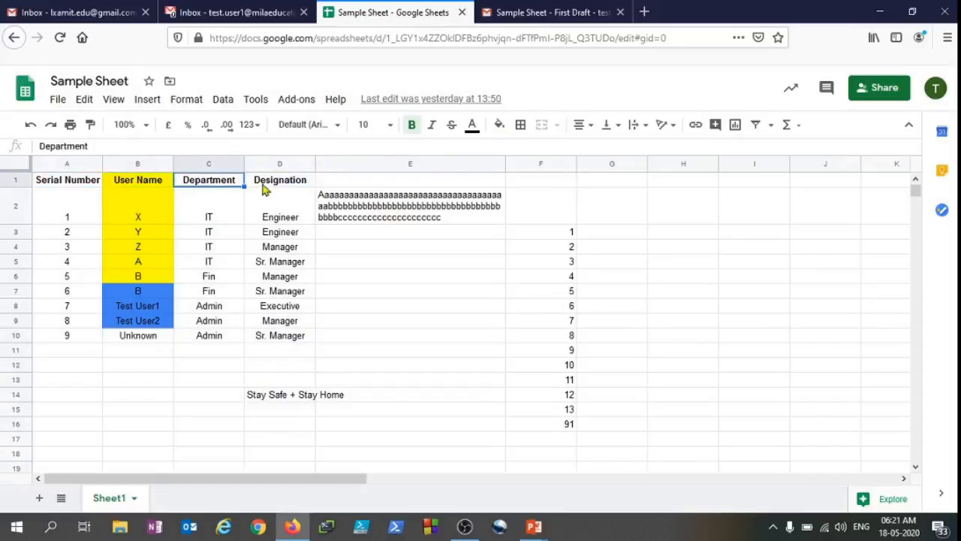
click(287, 188)
- Examine the empty rows far below the data, highlighting A40:D47, and compare them with the headings in row 1
scroll(277, 396, down, 10)
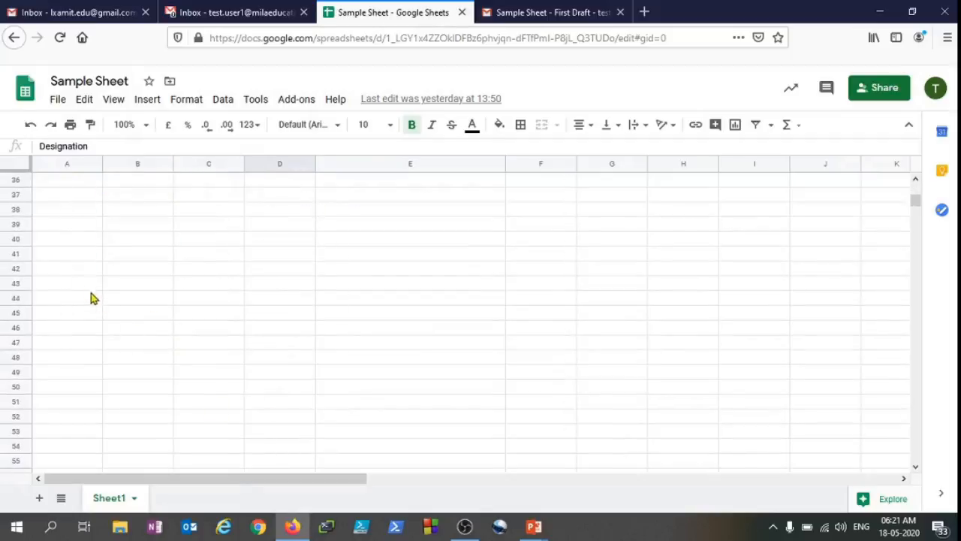
drag(68, 245, 258, 352)
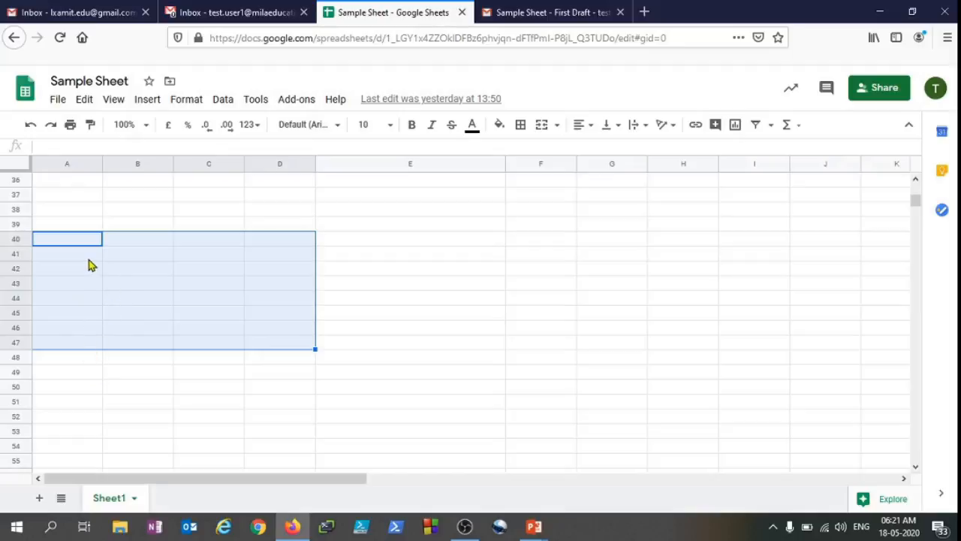
click(129, 321)
drag(150, 271, 148, 333)
click(147, 333)
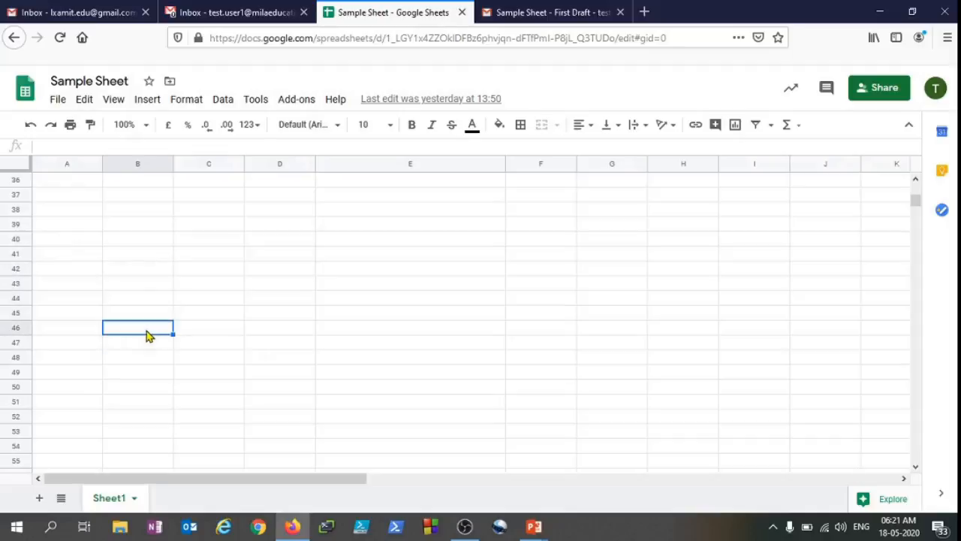
scroll(149, 338, up, 10)
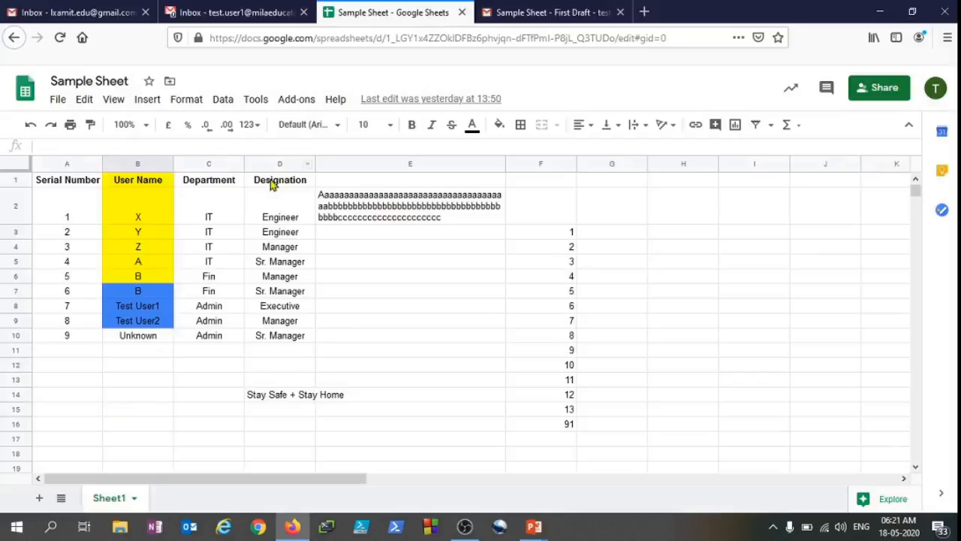
scroll(180, 477, down, 10)
scroll(182, 477, up, 10)
- Select the header cells A1:D1 and freeze 1 row of the sheet
drag(86, 185, 304, 185)
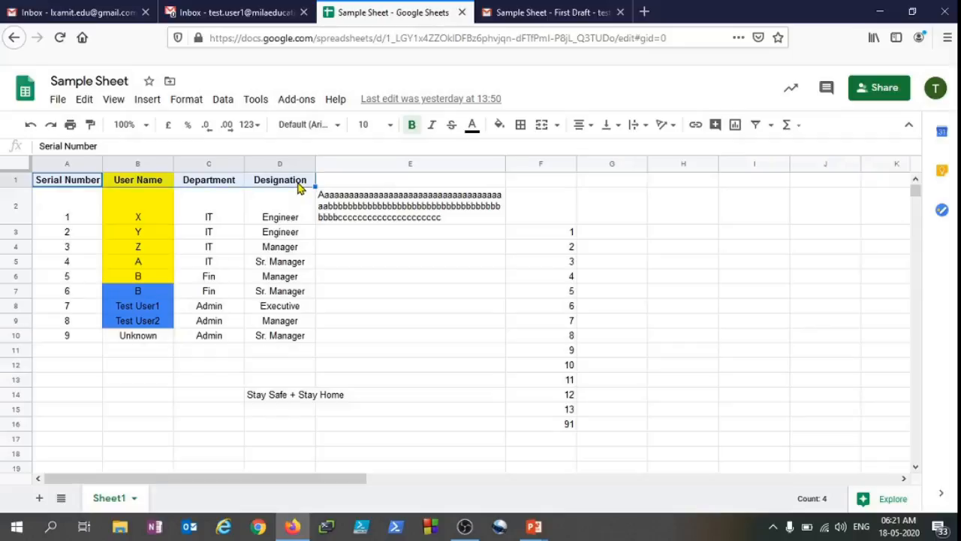
click(391, 340)
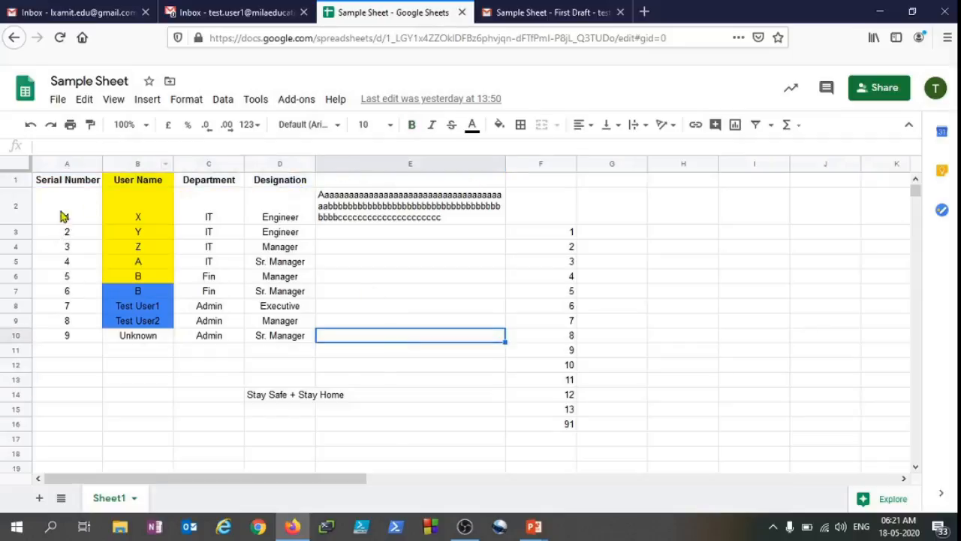
drag(67, 185, 293, 192)
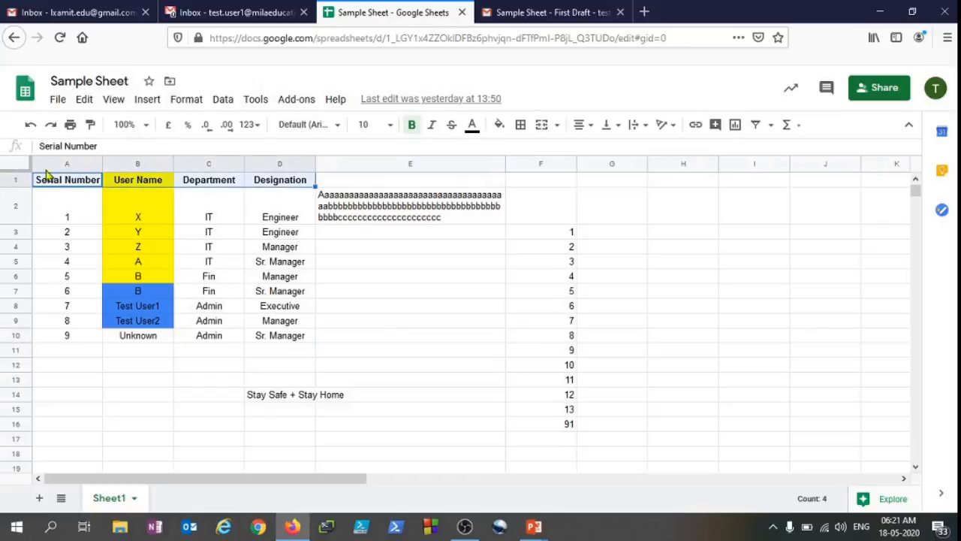
click(114, 99)
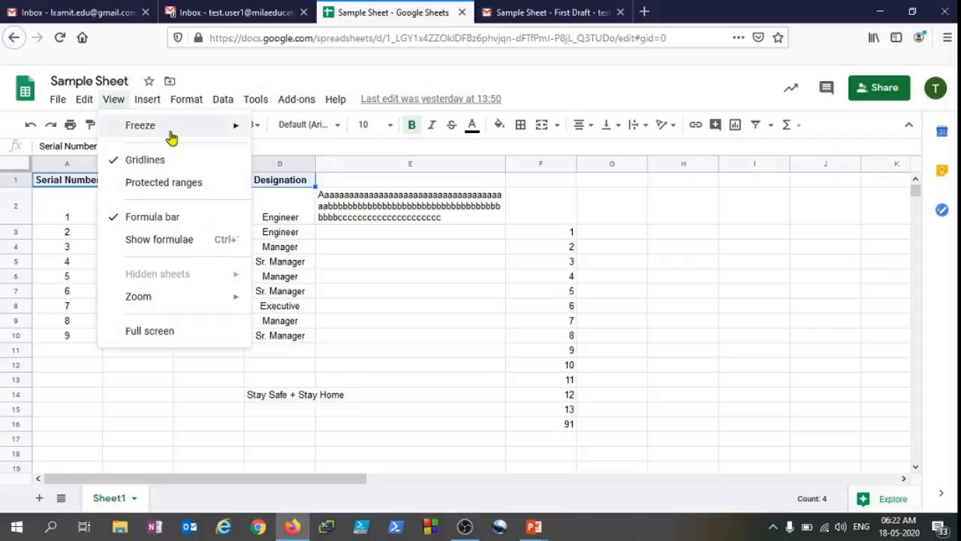
mouse_move(173, 136)
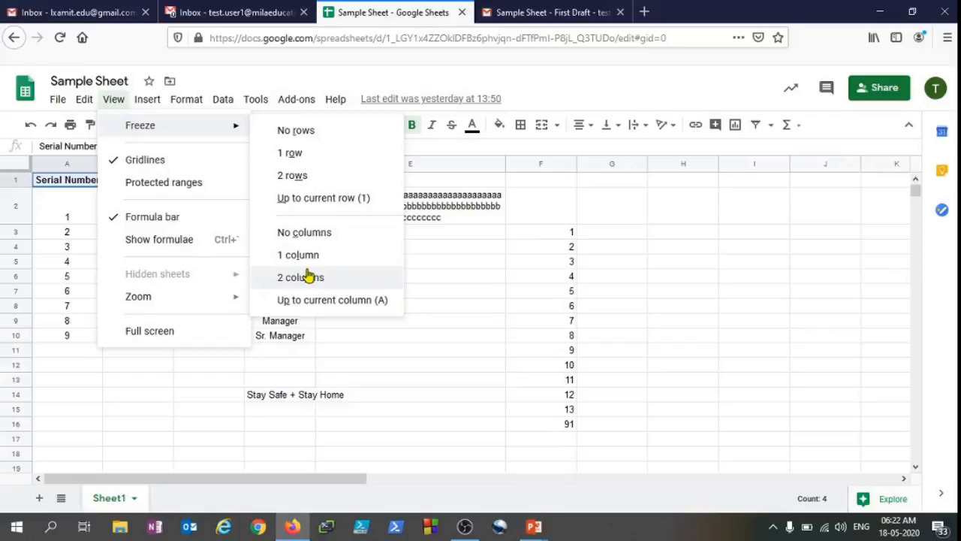
click(326, 156)
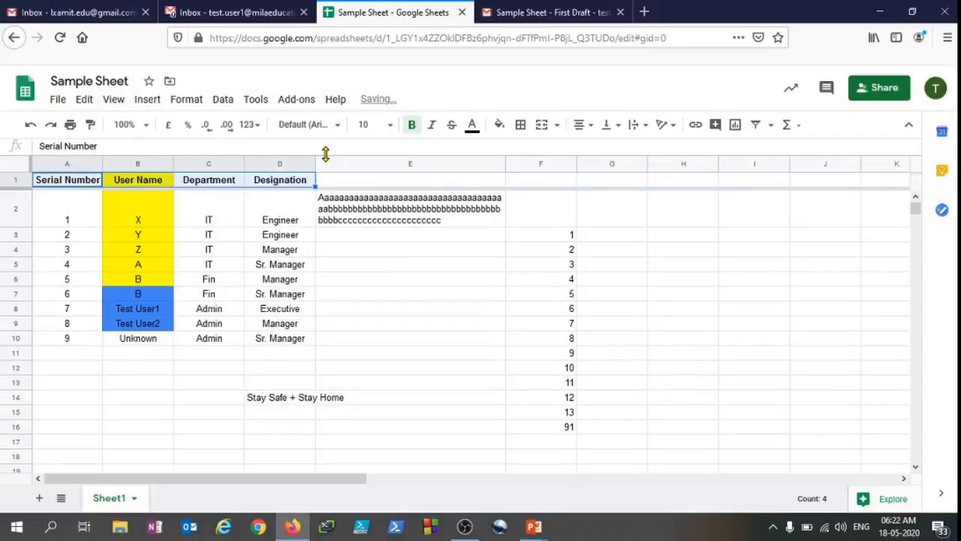
click(362, 323)
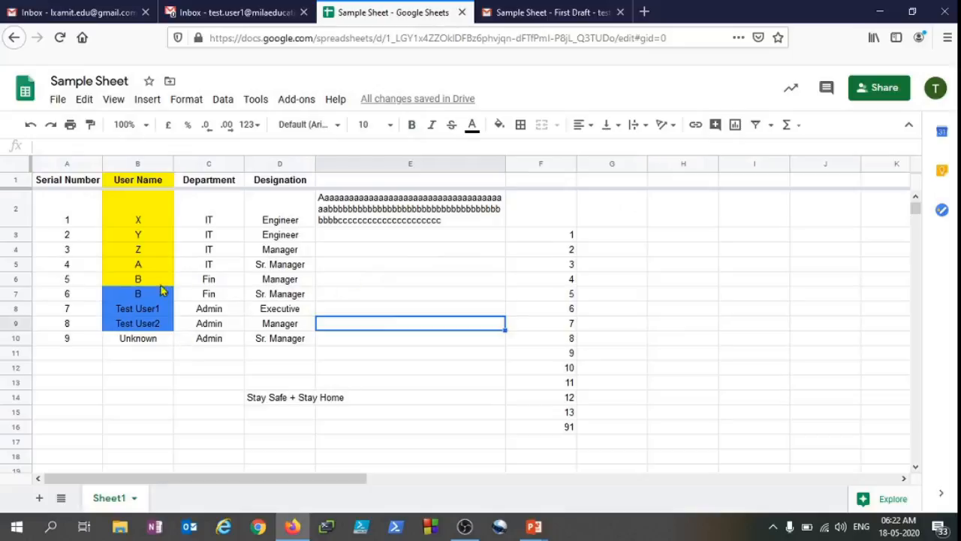
- Highlight B5:C17 and check how the frozen header row behaves while moving down and up through the data
drag(118, 267, 239, 443)
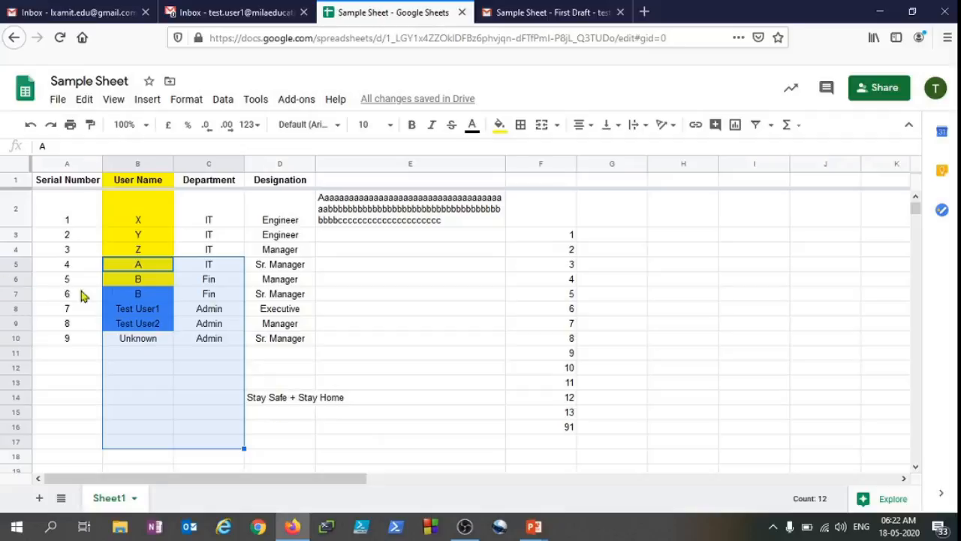
scroll(223, 300, down, 5)
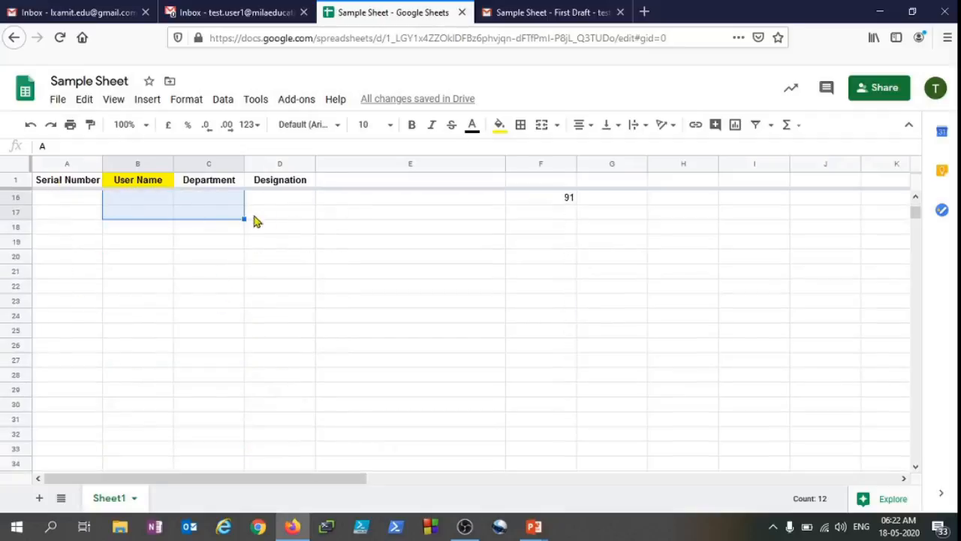
scroll(272, 305, up, 4)
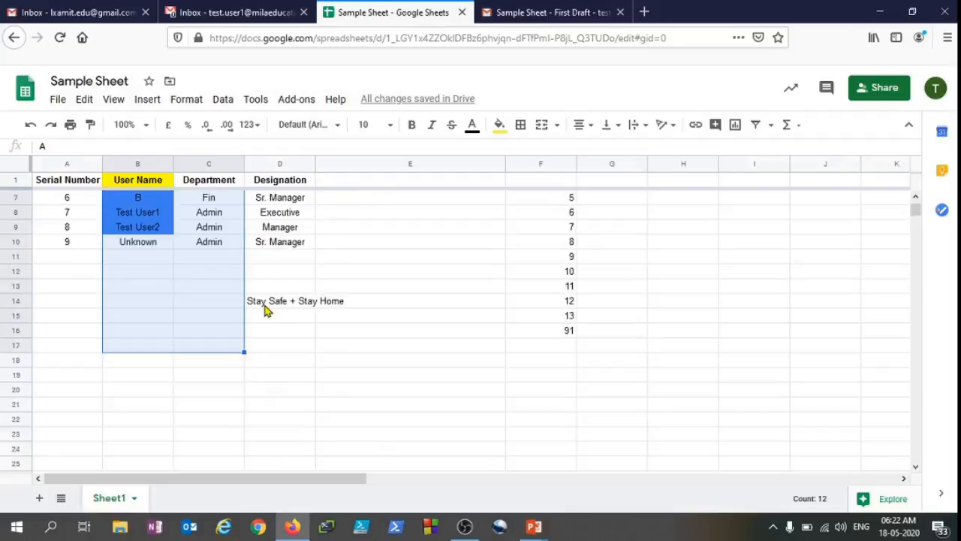
scroll(267, 311, up, 1)
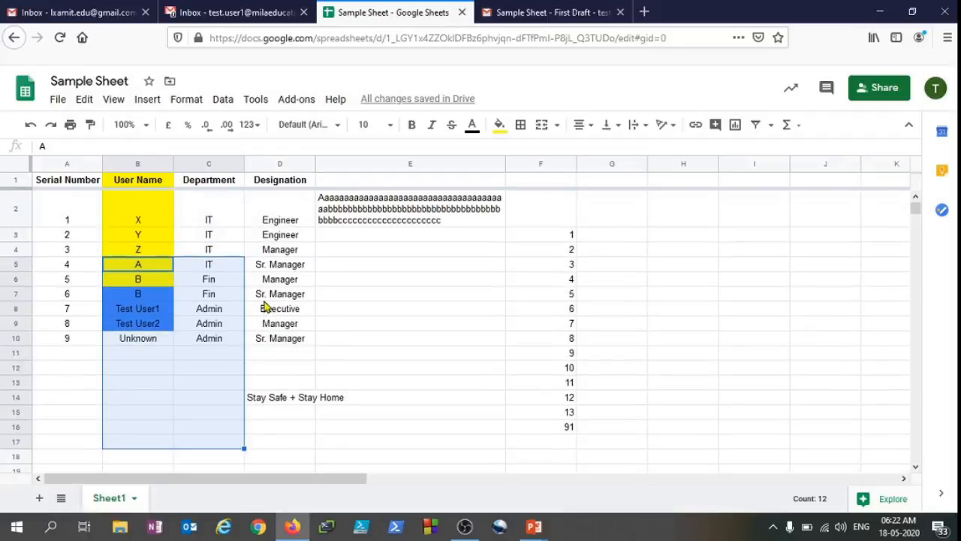
scroll(266, 304, down, 1)
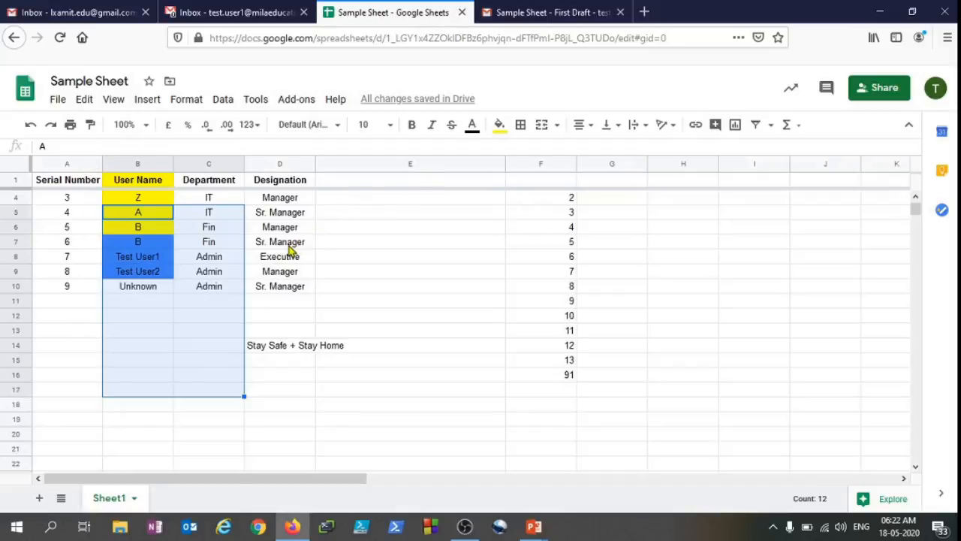
scroll(290, 250, down, 1)
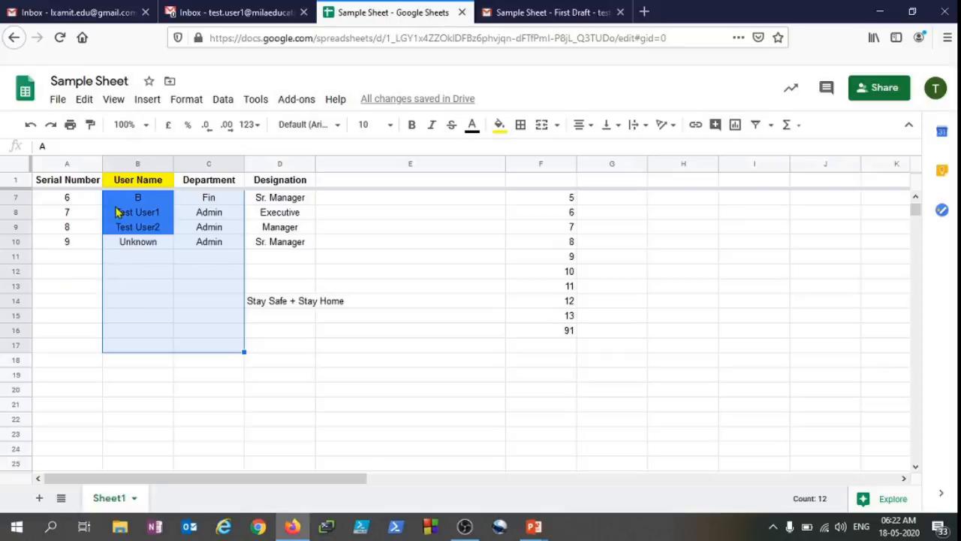
- Match the entries in rows 9 and 10 with their frozen Designation, Department and User Name headings
click(165, 350)
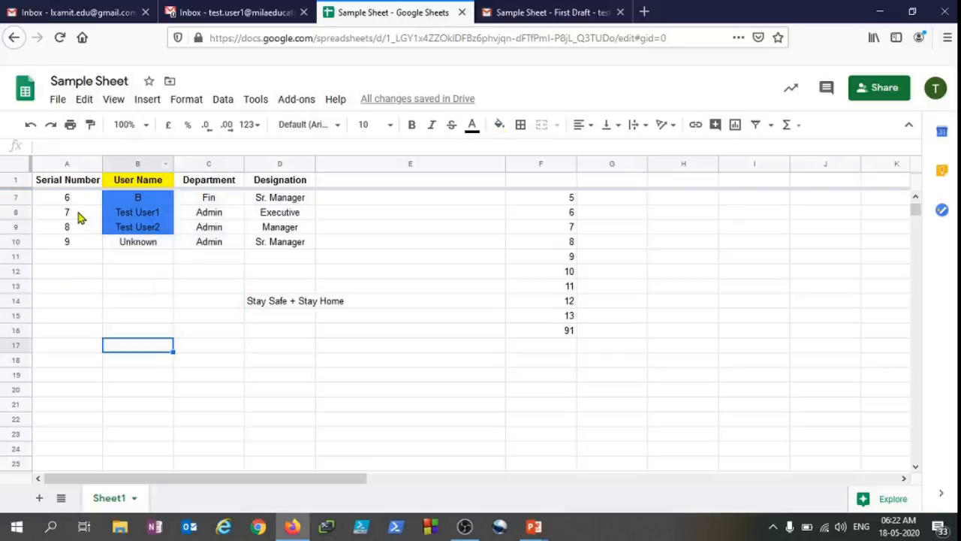
drag(85, 233, 294, 242)
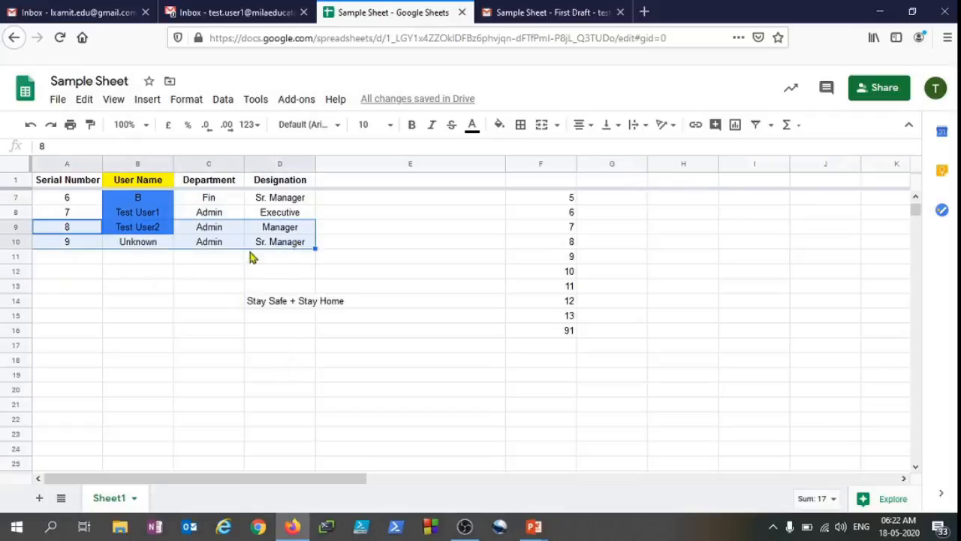
click(279, 242)
click(288, 184)
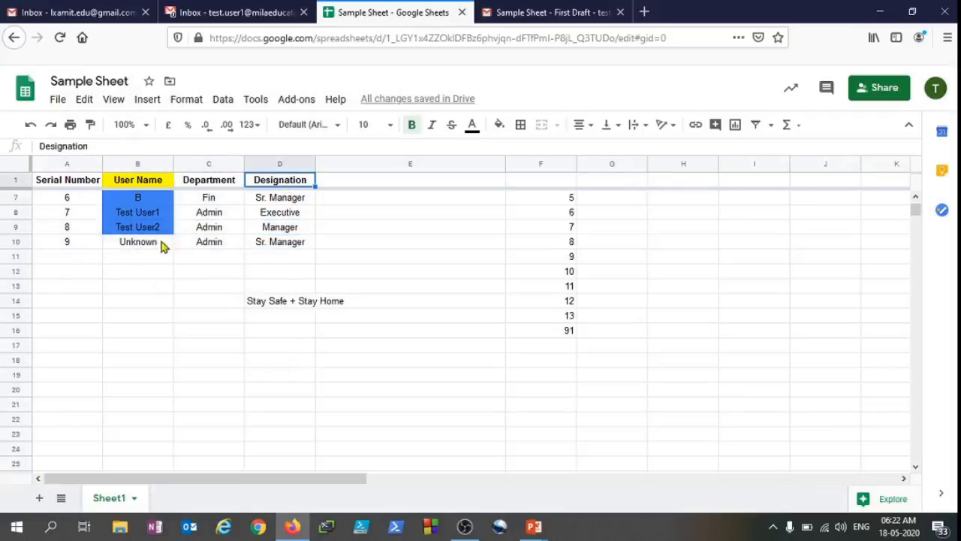
click(189, 227)
click(182, 187)
click(131, 240)
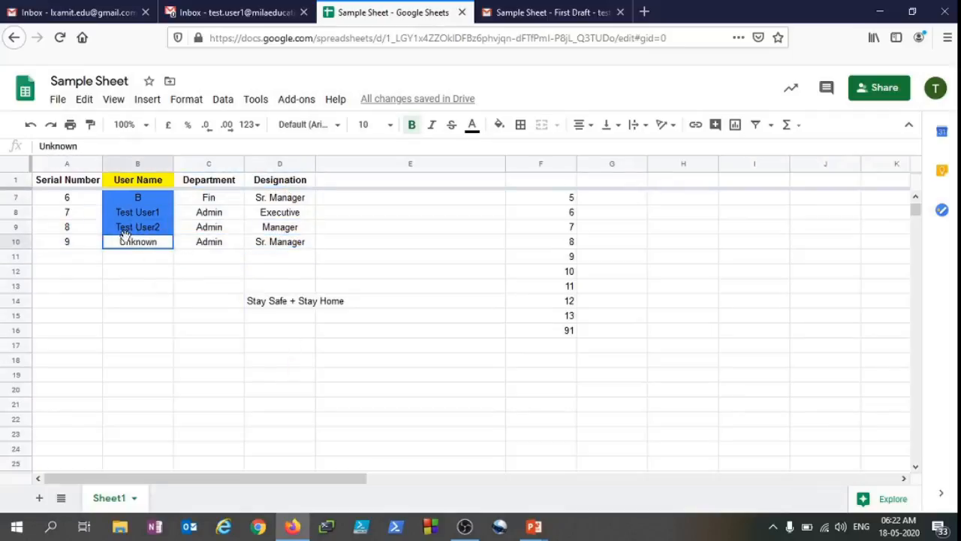
click(152, 185)
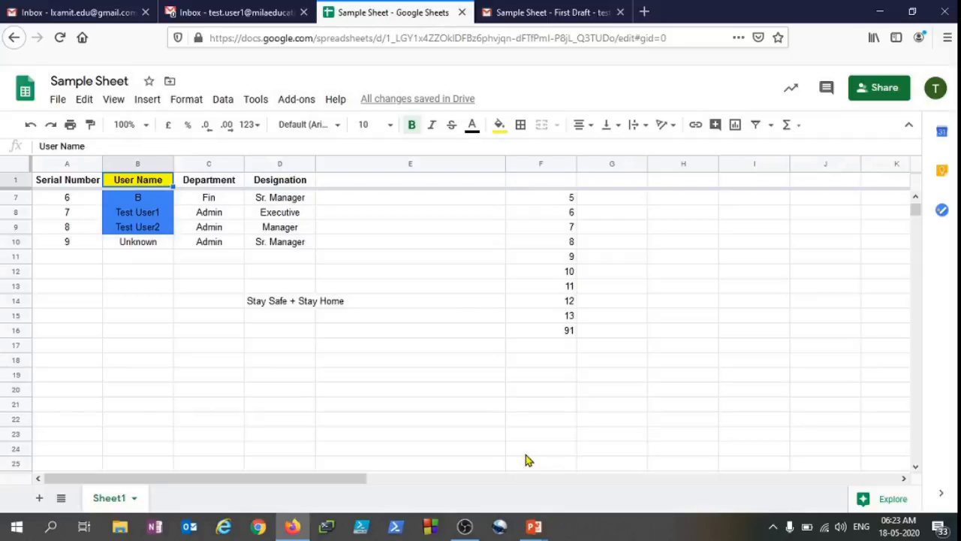
click(149, 226)
- Select header row 1 and unfreeze it by setting the frozen rows to No rows
scroll(182, 312, up, 3)
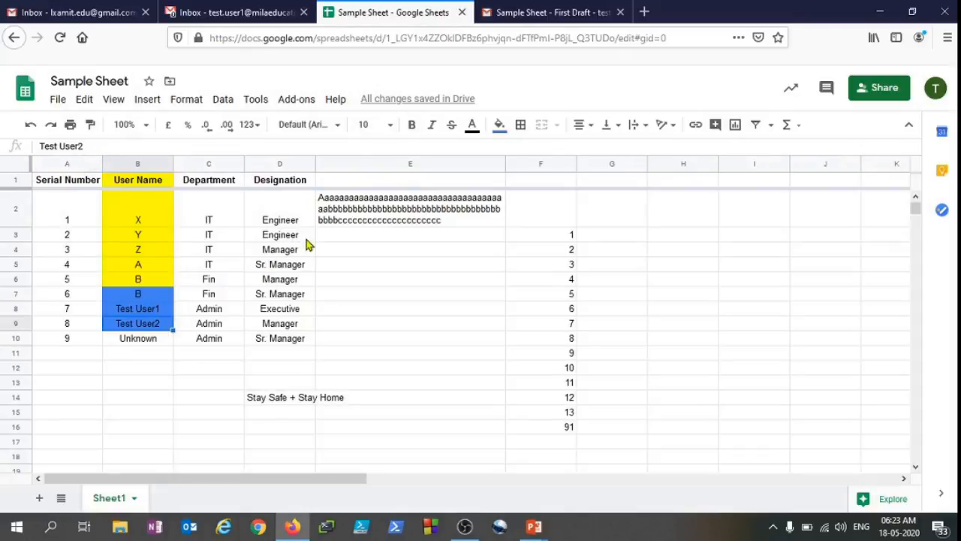
click(16, 180)
click(113, 99)
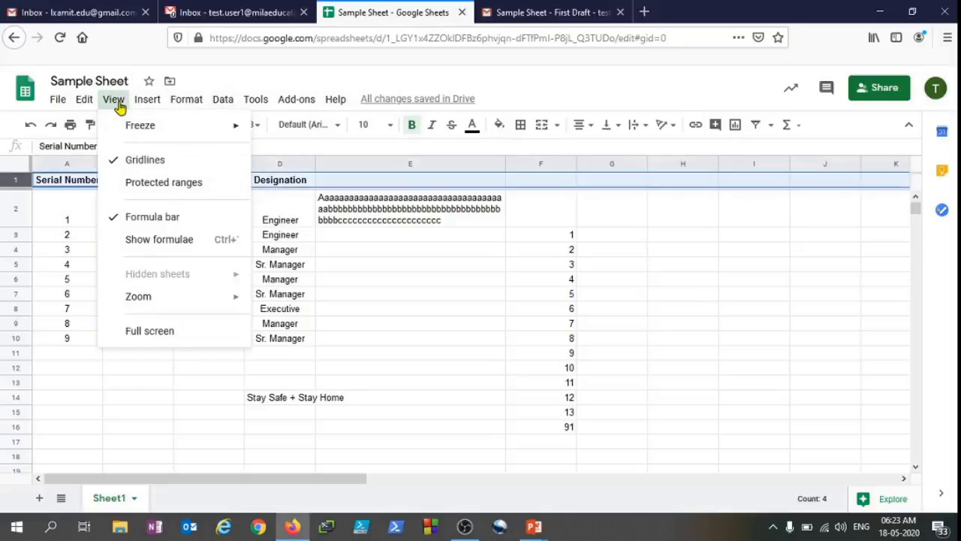
mouse_move(195, 122)
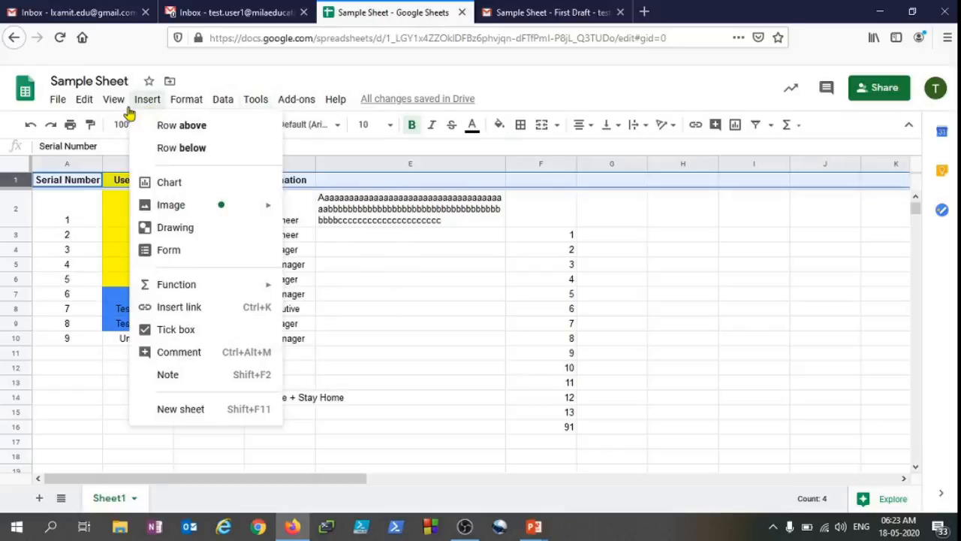
mouse_move(236, 128)
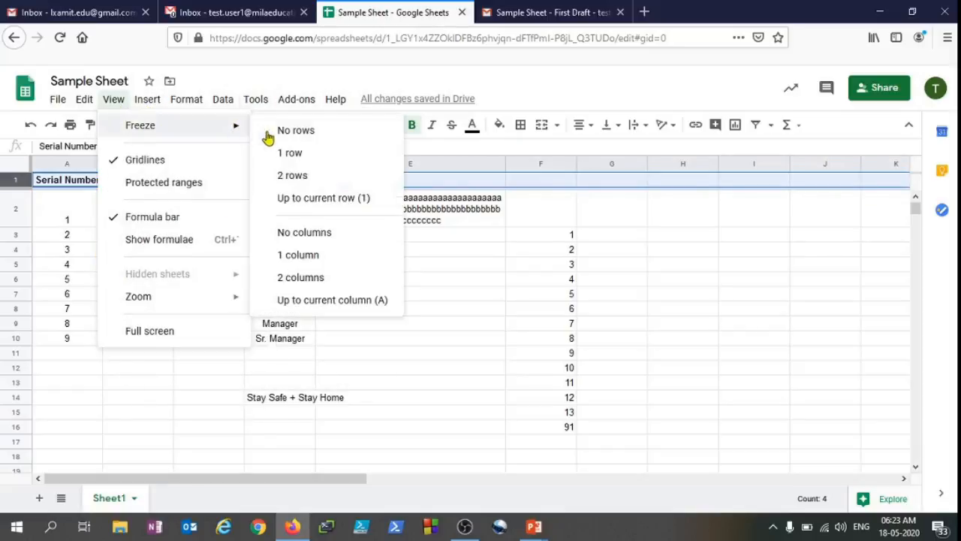
click(338, 135)
click(456, 392)
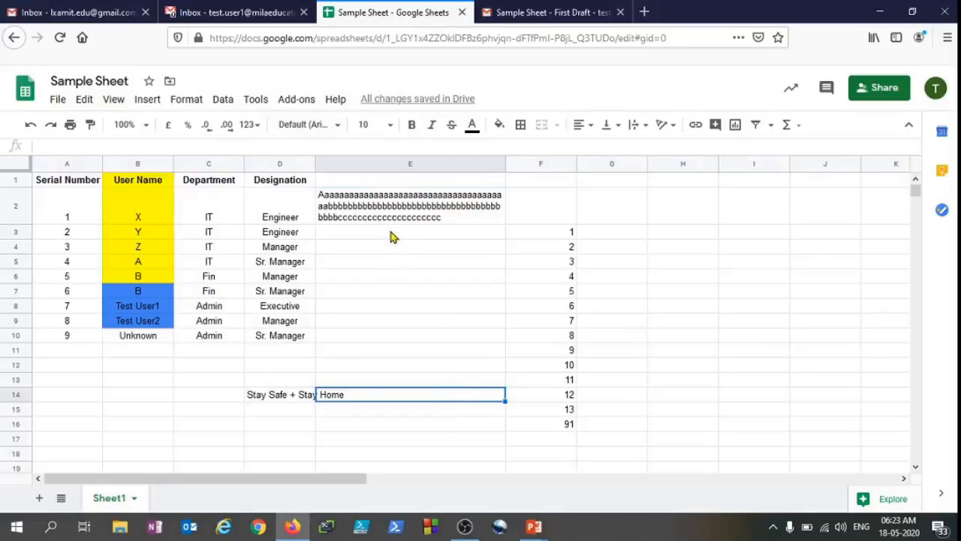
- Check how the unfrozen header row behaves while moving down and up through the data
scroll(227, 206, down, 1)
scroll(225, 206, up, 1)
scroll(258, 360, down, 10)
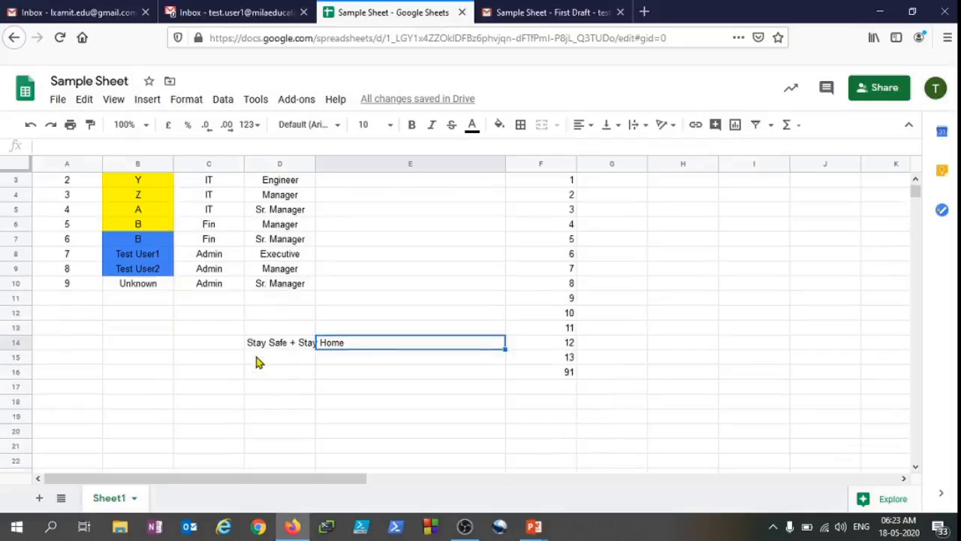
scroll(257, 363, up, 10)
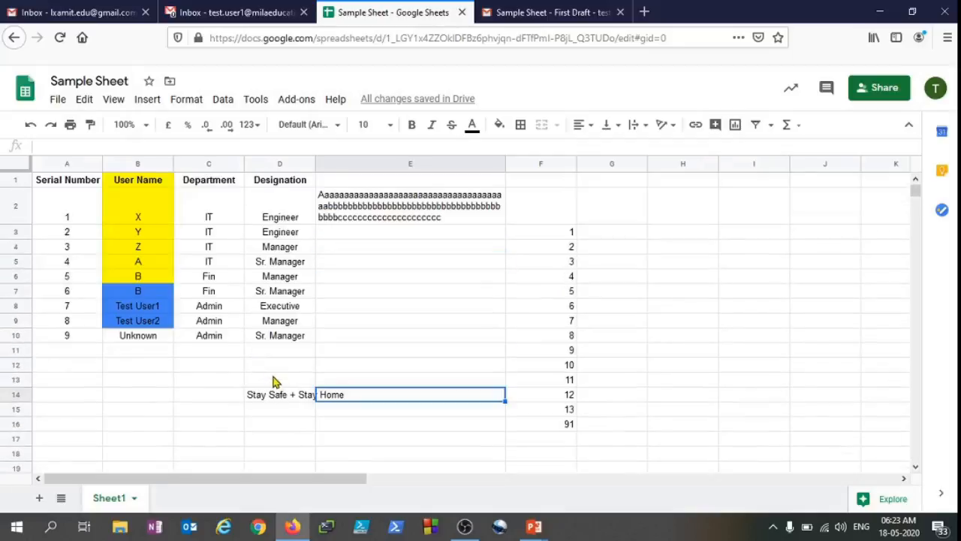
scroll(272, 381, down, 10)
scroll(273, 382, up, 10)
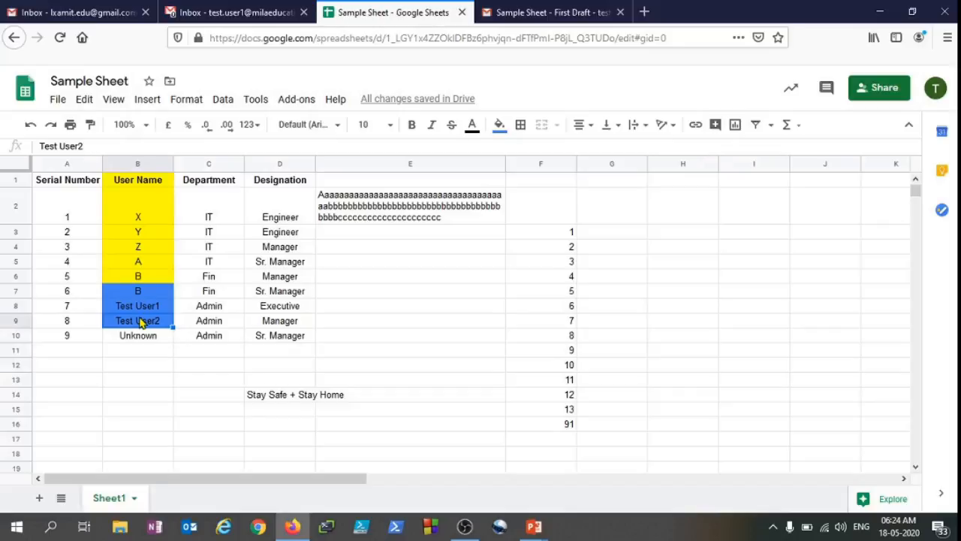
click(232, 326)
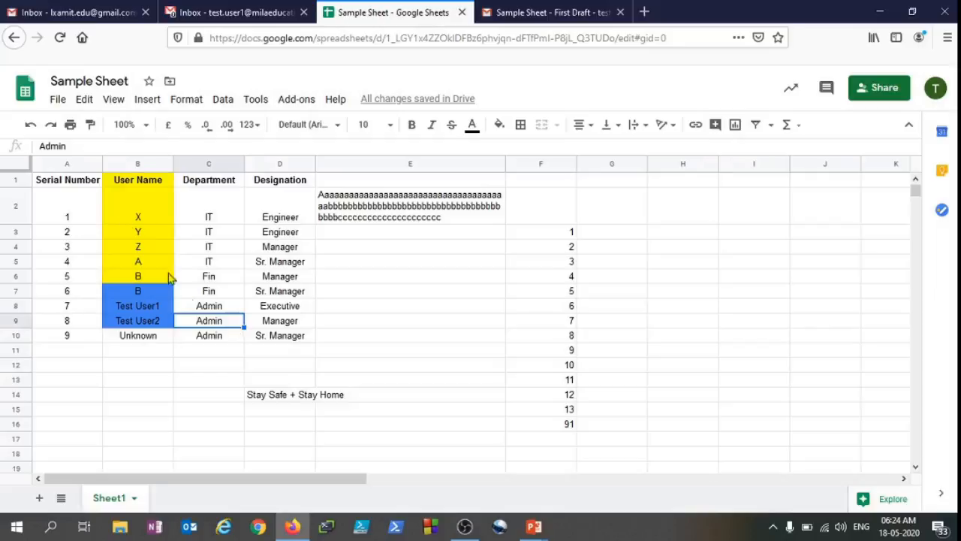
drag(75, 181, 138, 212)
drag(337, 251, 556, 458)
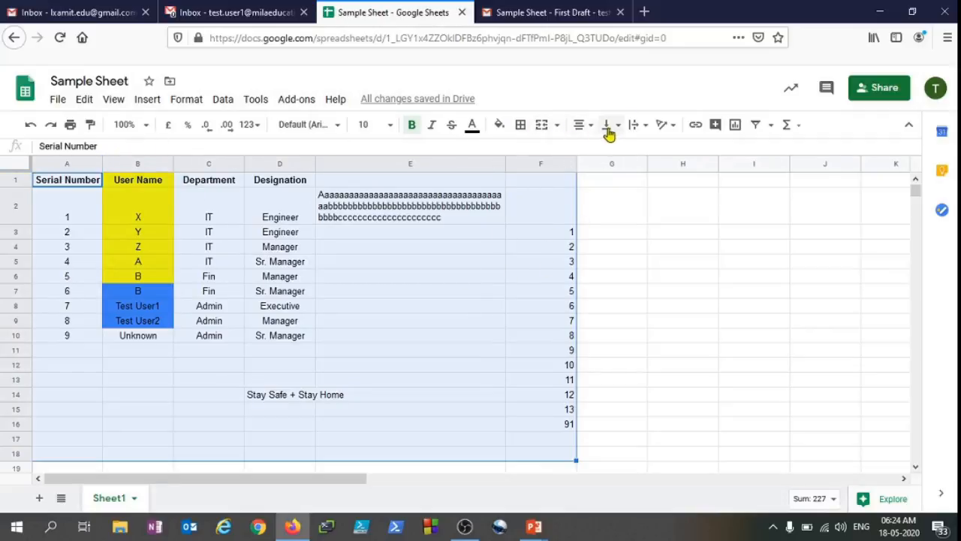
click(686, 296)
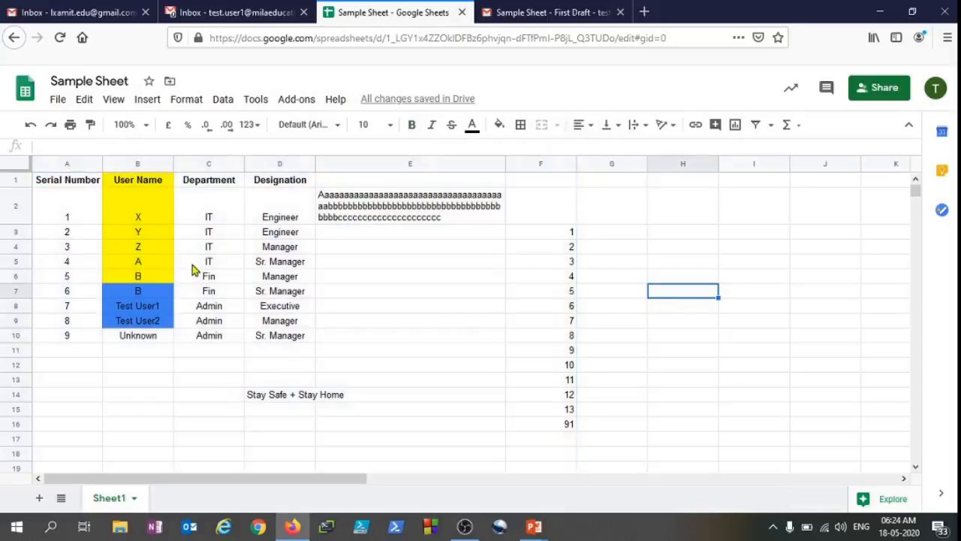
click(218, 308)
- Reset the fill colour of the range A1:F16
drag(68, 179, 539, 423)
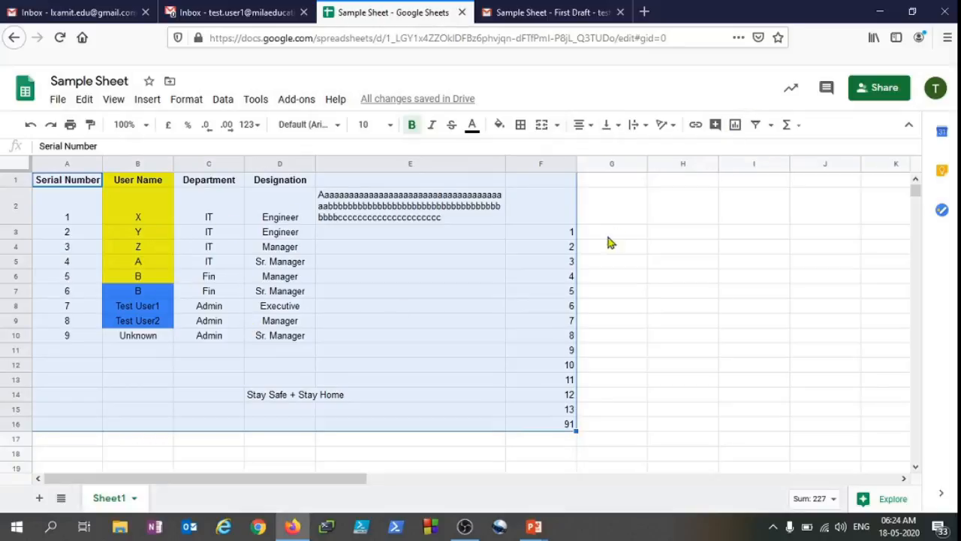
click(500, 126)
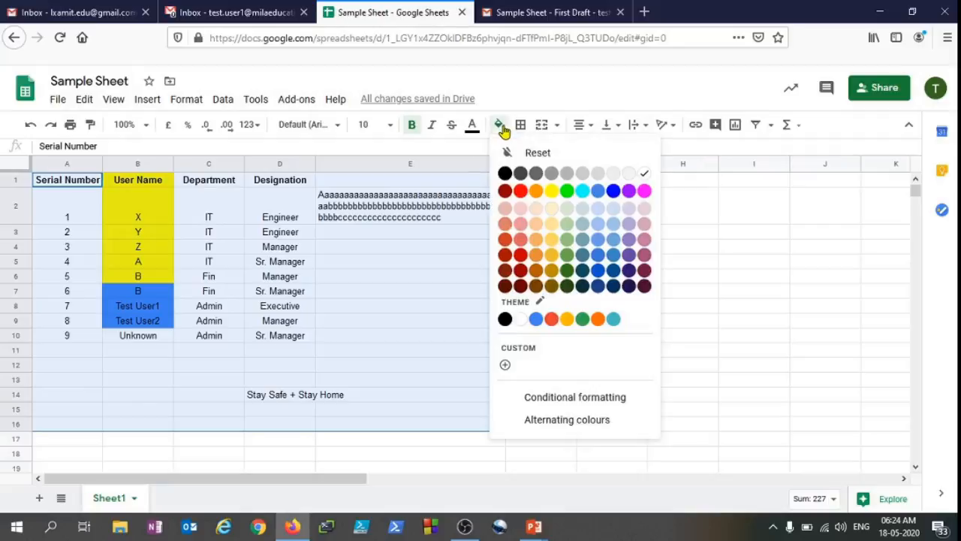
click(538, 154)
click(306, 366)
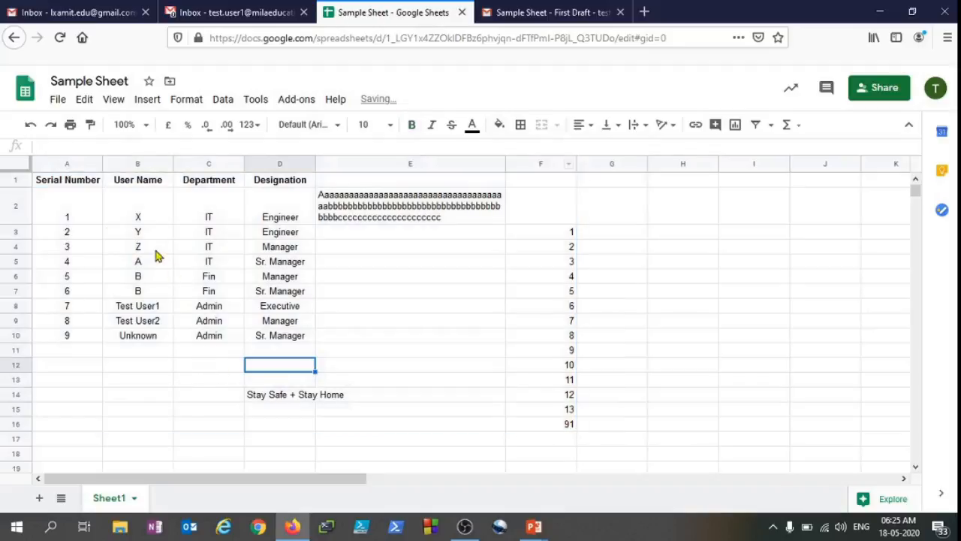
- Enter the heading "Market Data Analysis and understanding" in cell G2
drag(67, 207, 537, 374)
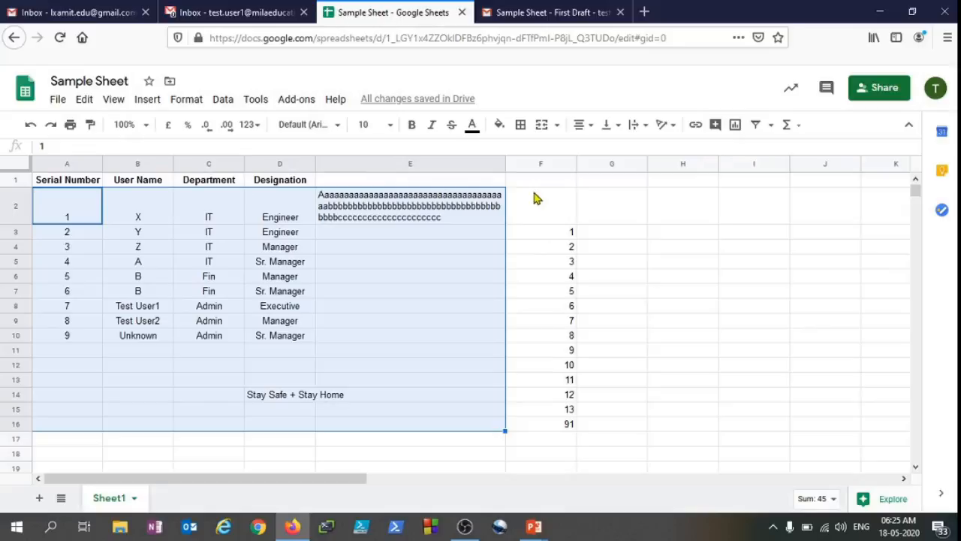
click(620, 214)
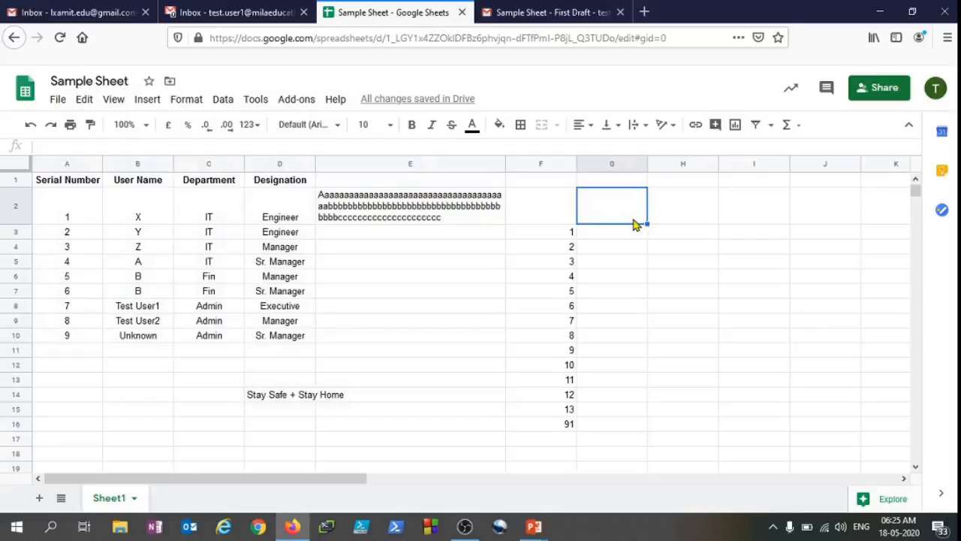
text(H)
key(BackSpace)
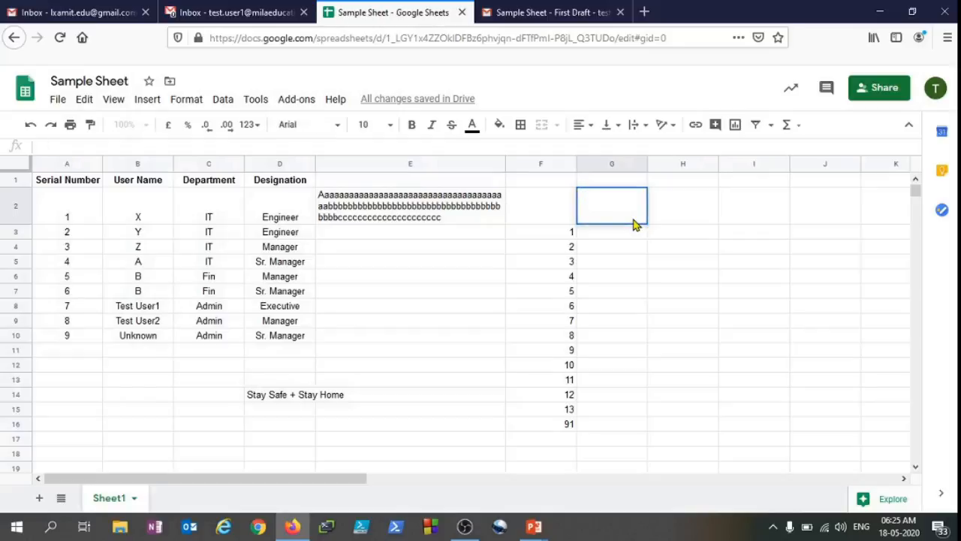
text(Market Data )
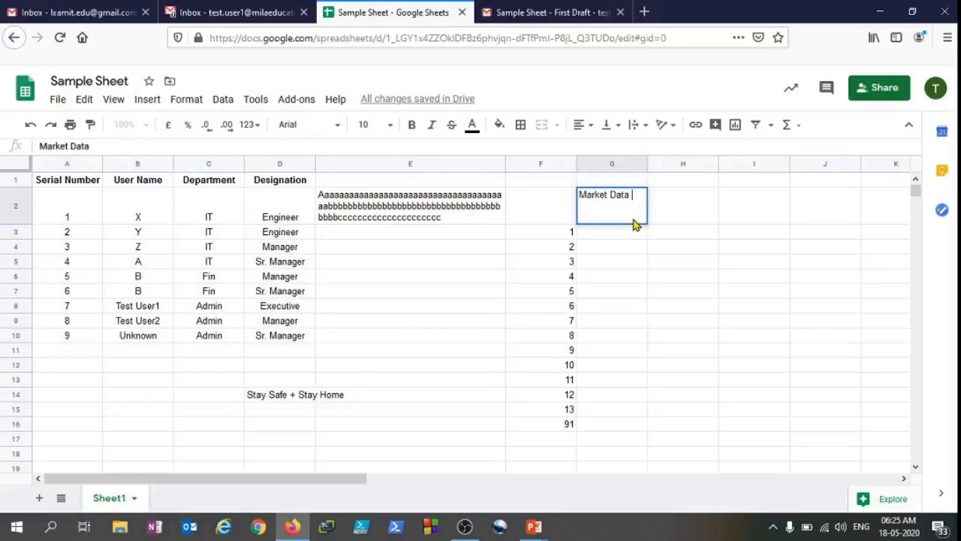
text(Ana)
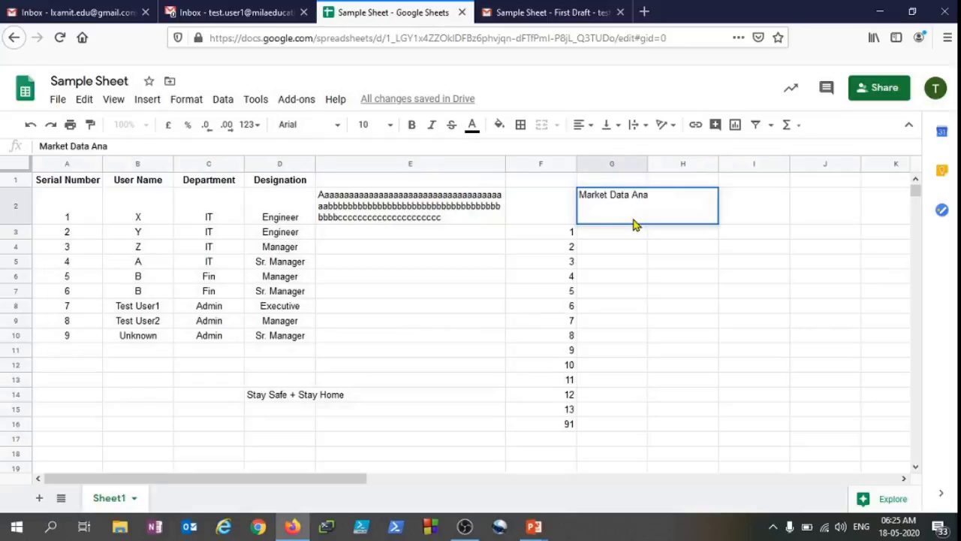
text(lysis and un)
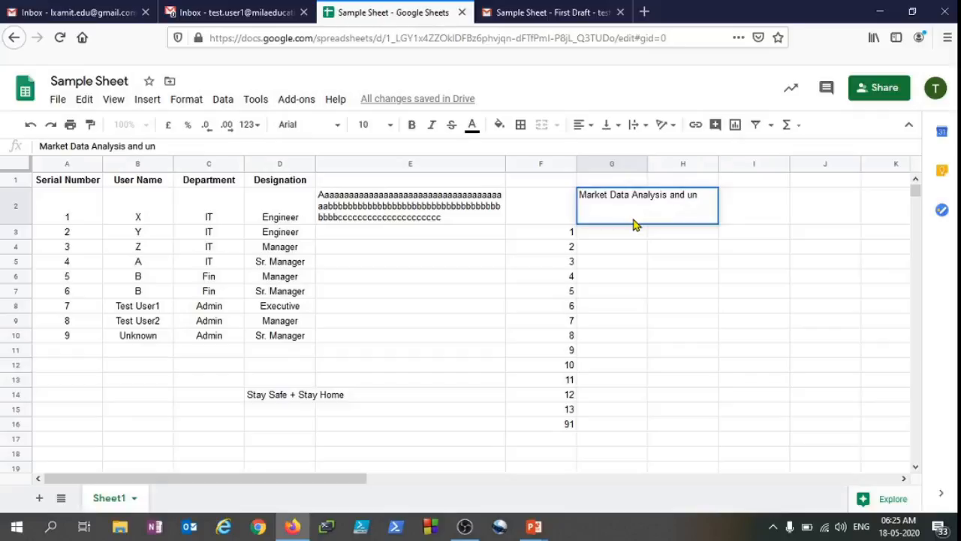
key(BackSpace)
key(BackSpace)
key(BackSpace)
text(understanding)
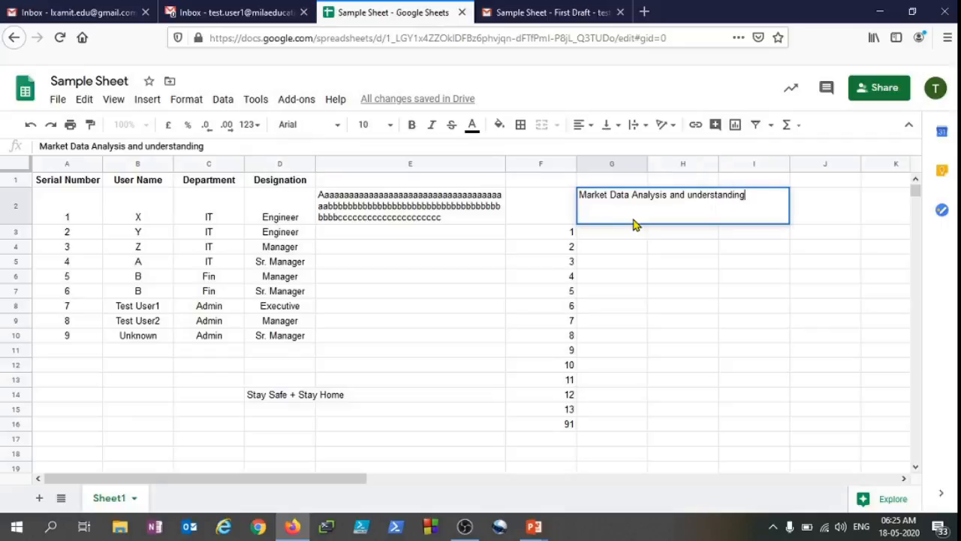
click(661, 292)
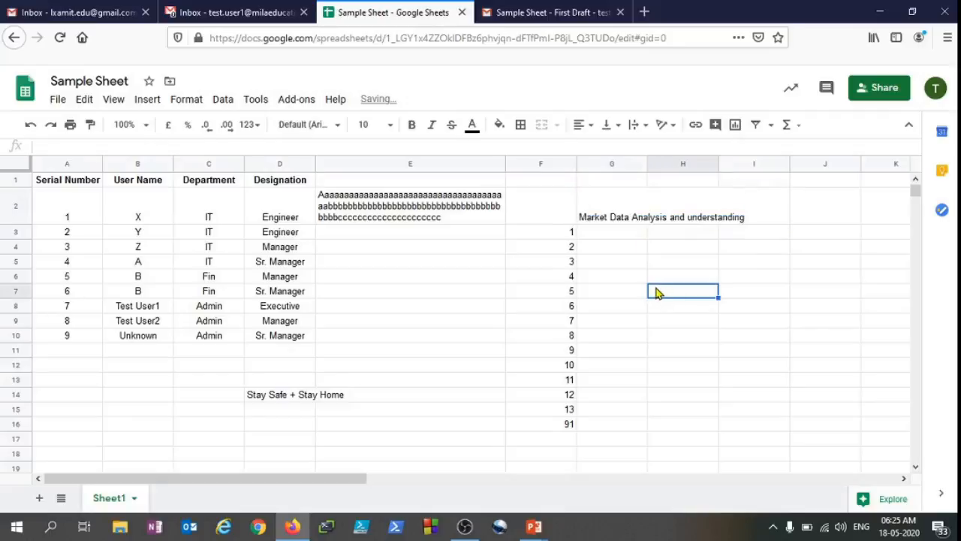
- Enter the column labels A, B and C in cells G3, H3 and I3 below the Market Data heading
click(602, 222)
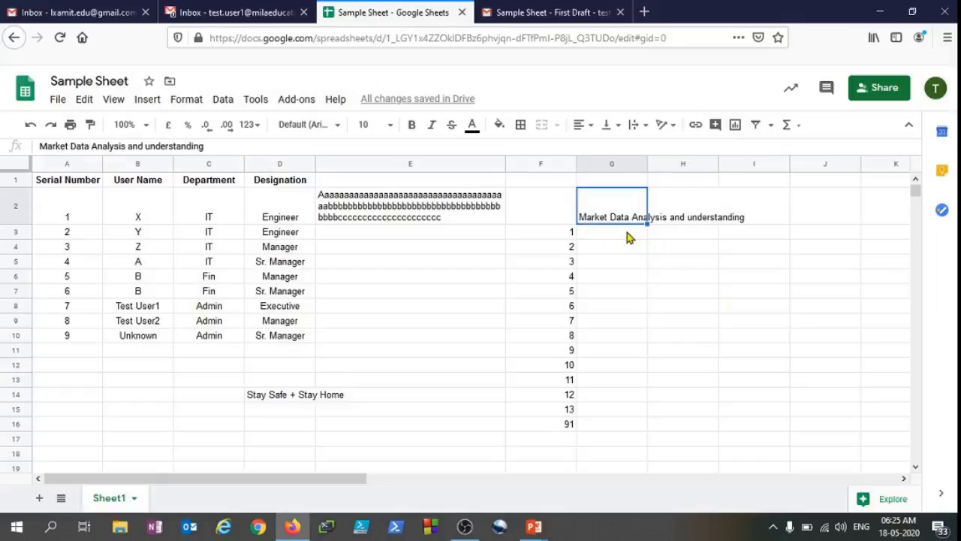
click(629, 237)
text(A)
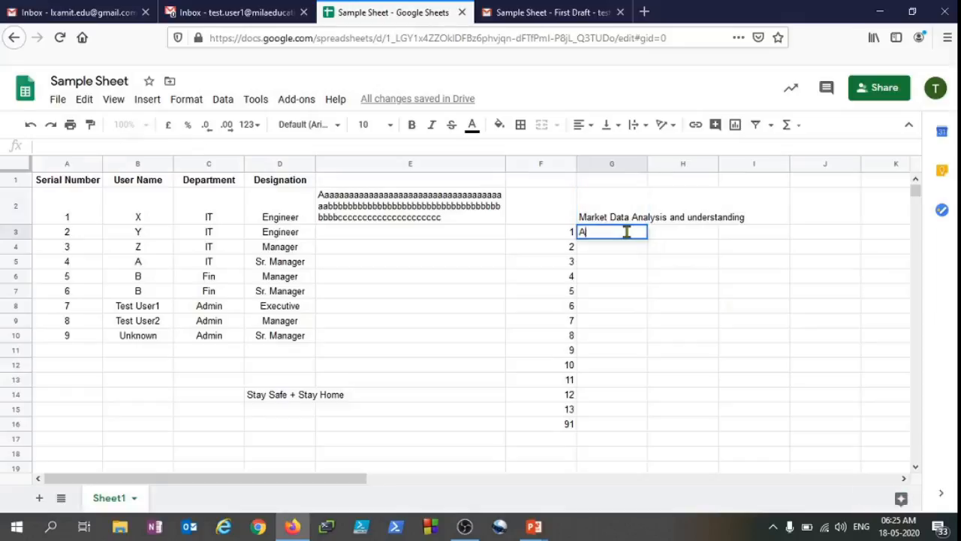
click(673, 236)
text(B)
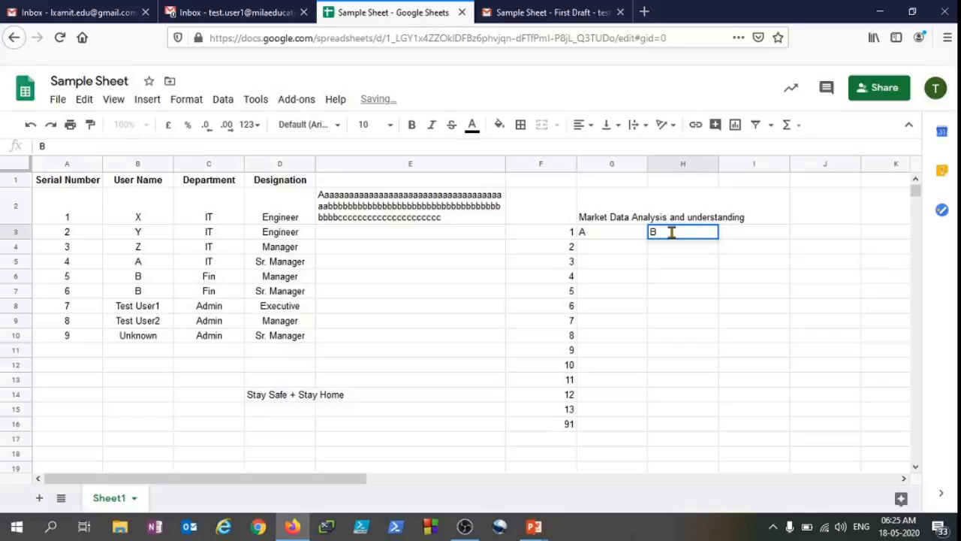
click(768, 235)
text(C)
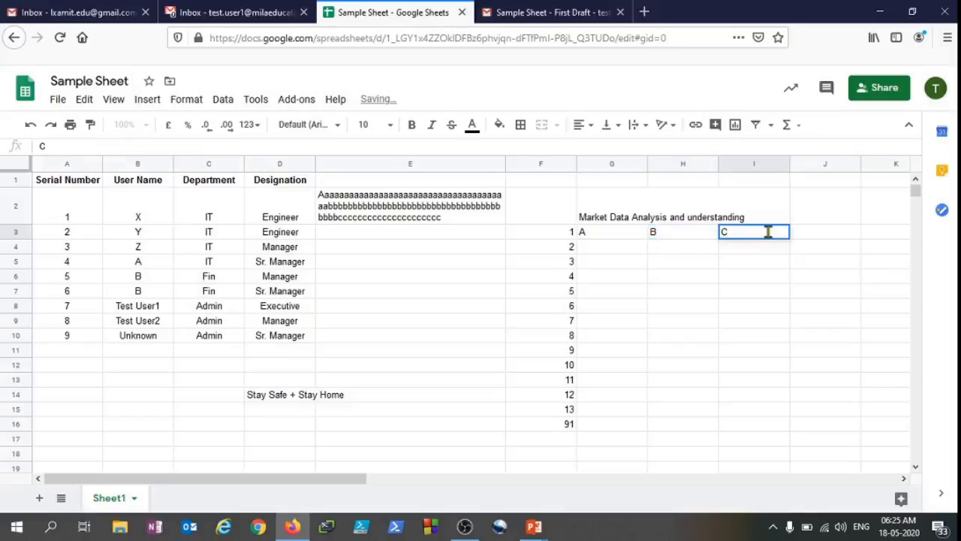
click(752, 294)
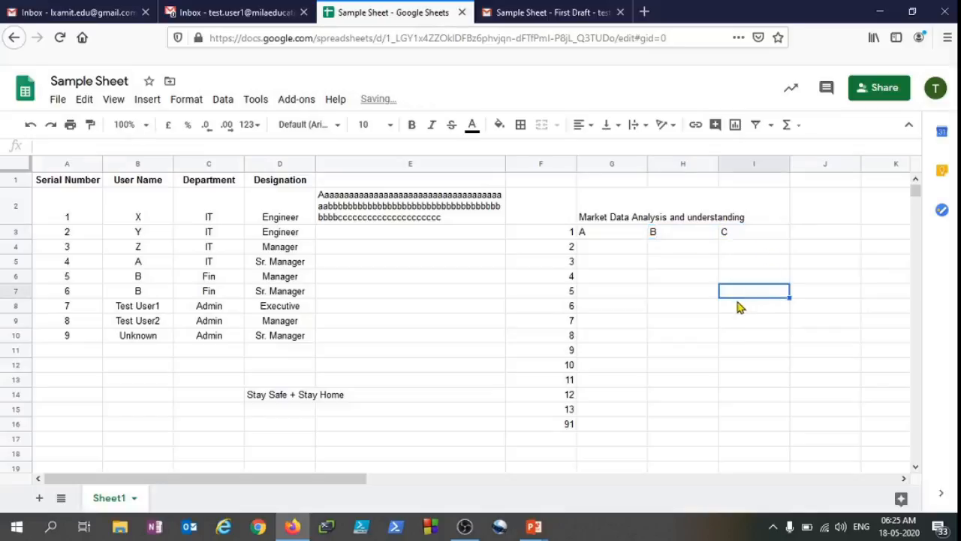
- Try to merge cells G2:I2 containing the Market Data heading and view the available merge options
click(667, 210)
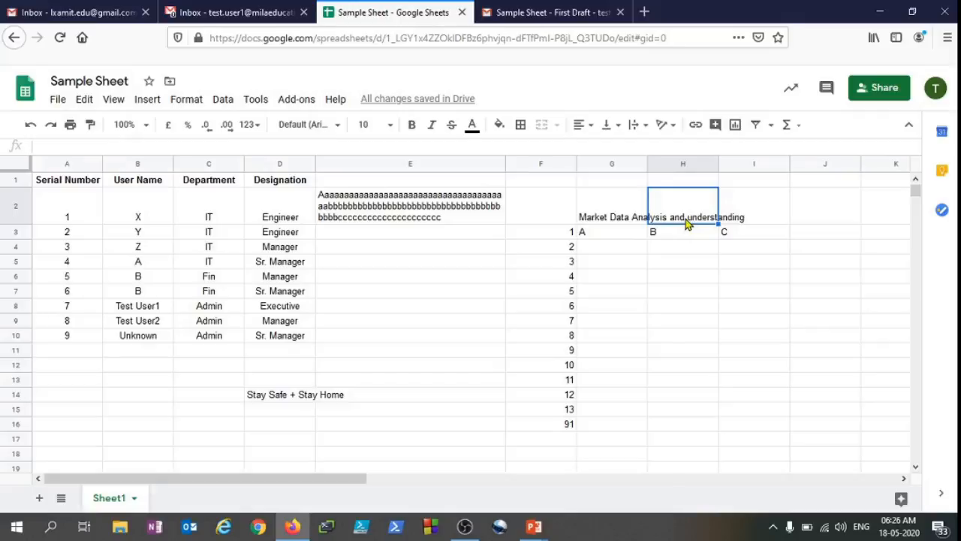
click(605, 207)
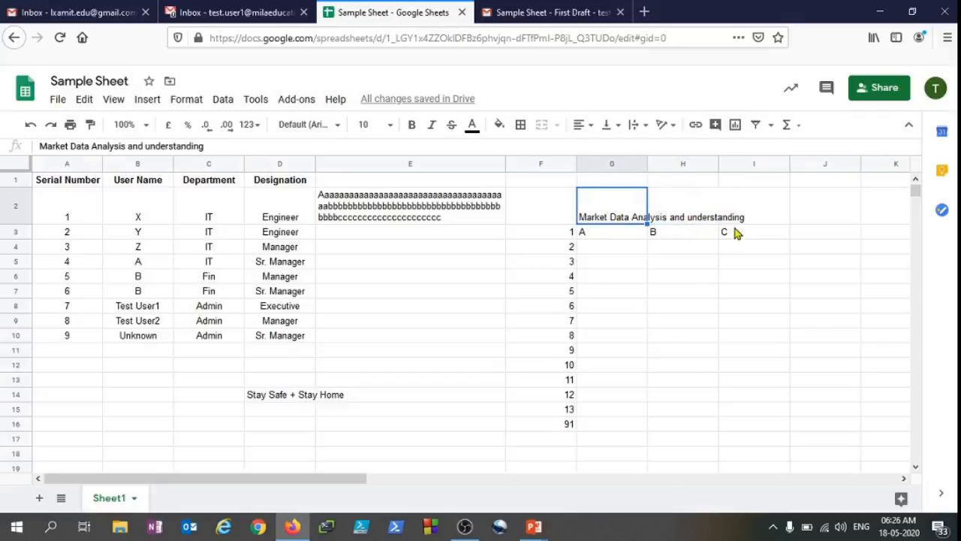
click(687, 278)
drag(621, 215, 766, 206)
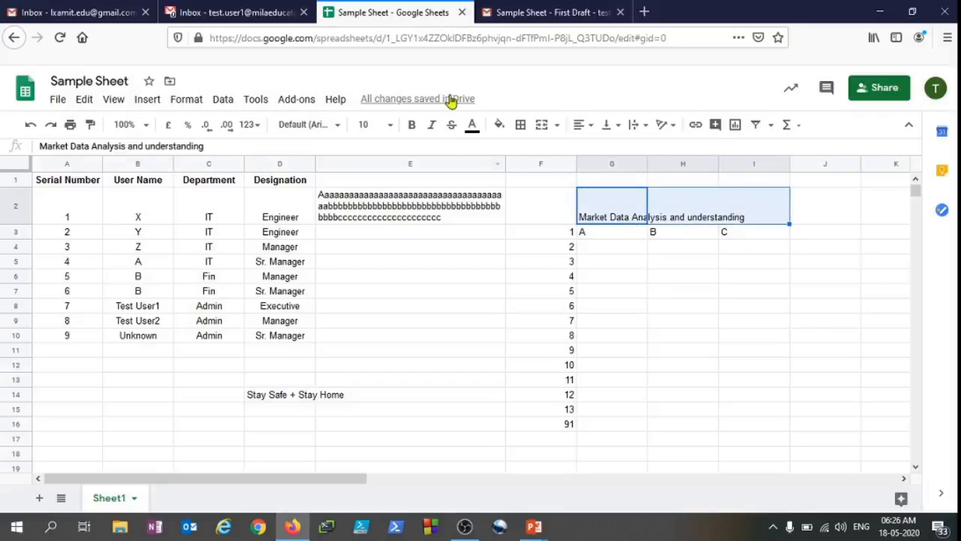
click(542, 125)
click(772, 310)
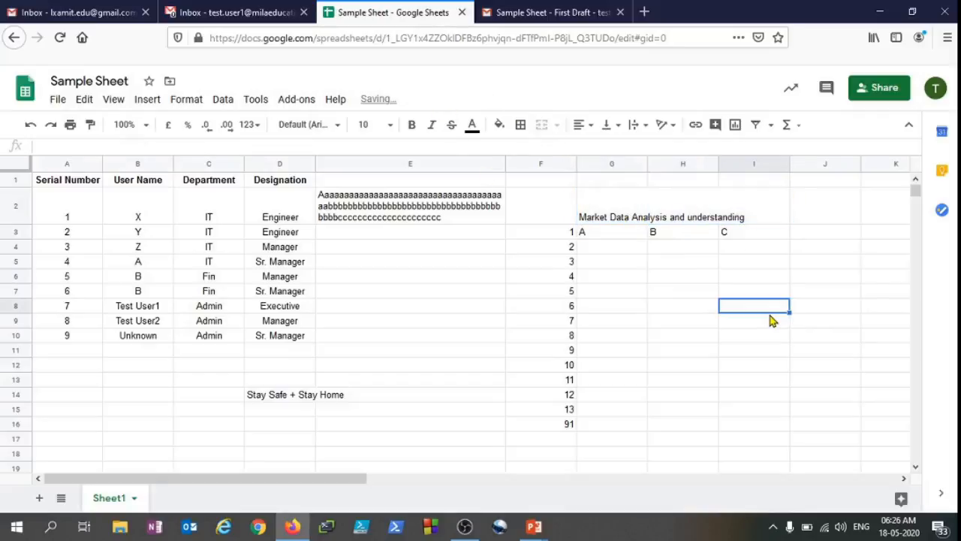
click(678, 217)
click(555, 126)
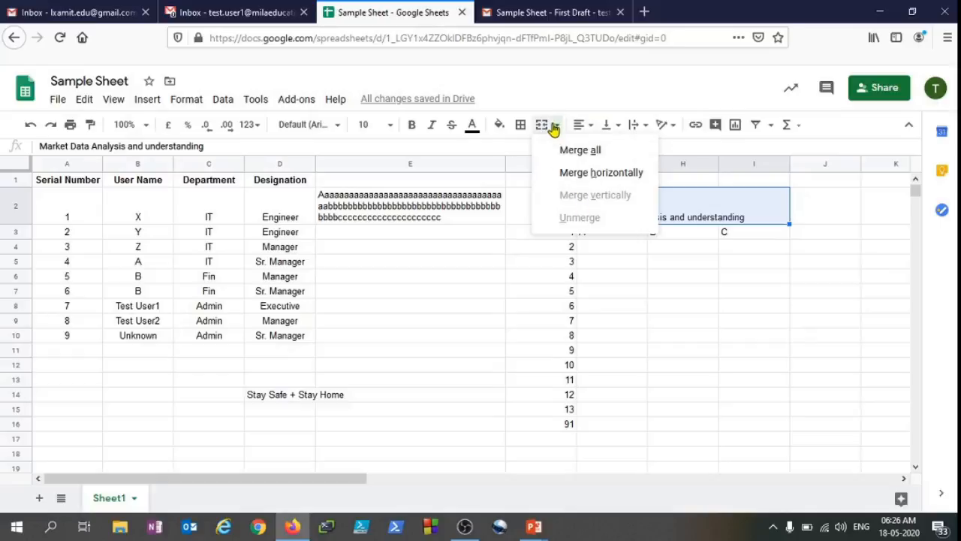
click(705, 280)
- Merge cells G2:I2 into one heading cell above A, B and C and select the merged cell
drag(597, 201, 755, 215)
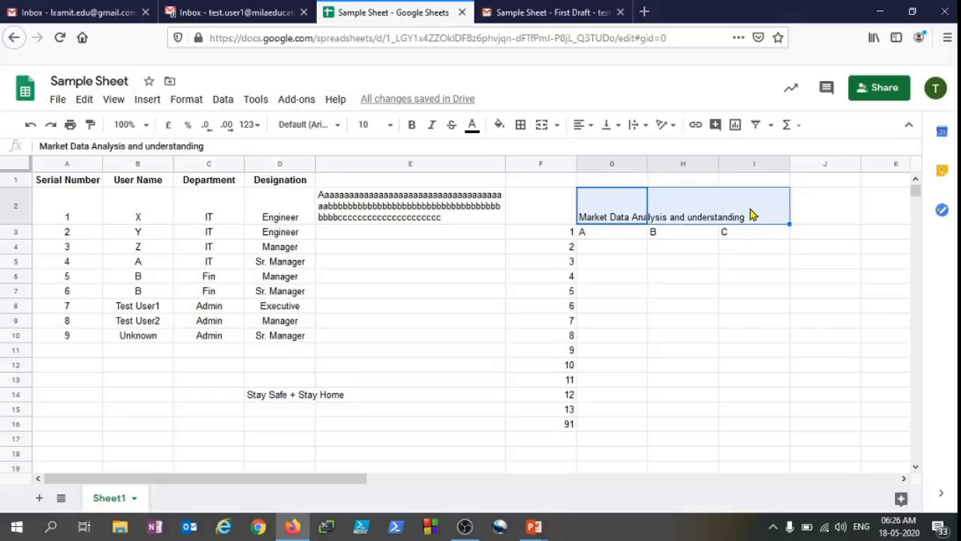
click(545, 128)
click(675, 304)
click(668, 208)
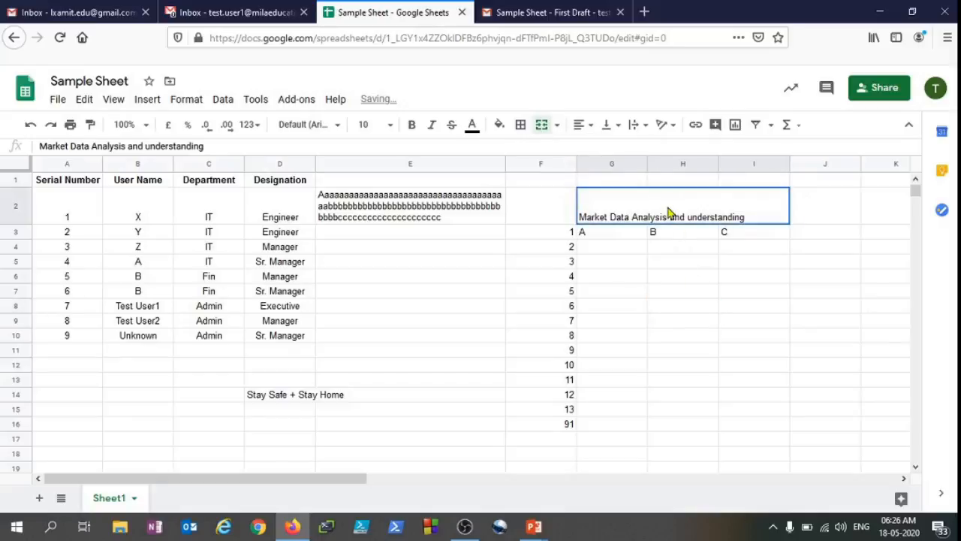
drag(668, 209, 689, 211)
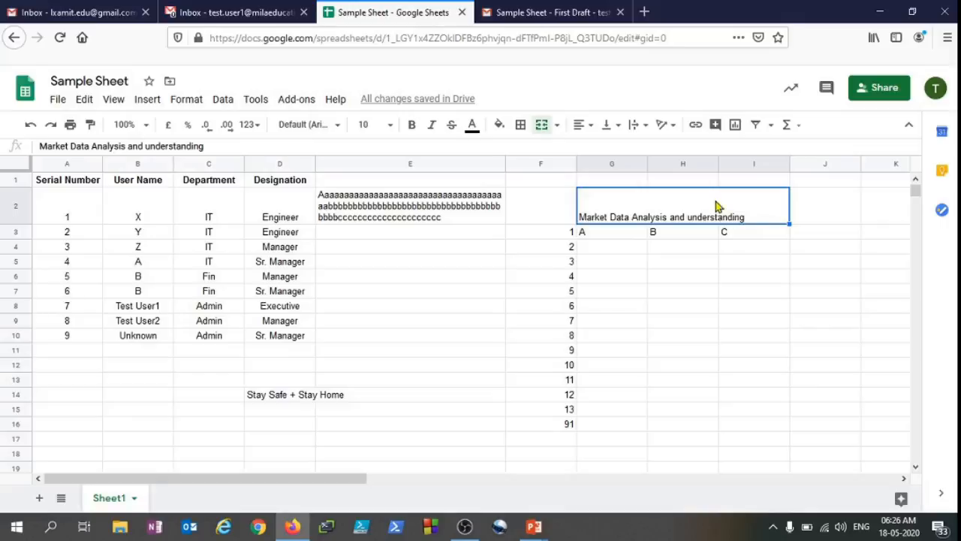
- Add a second sheet to the spreadsheet and switch between it and Sheet1
click(683, 349)
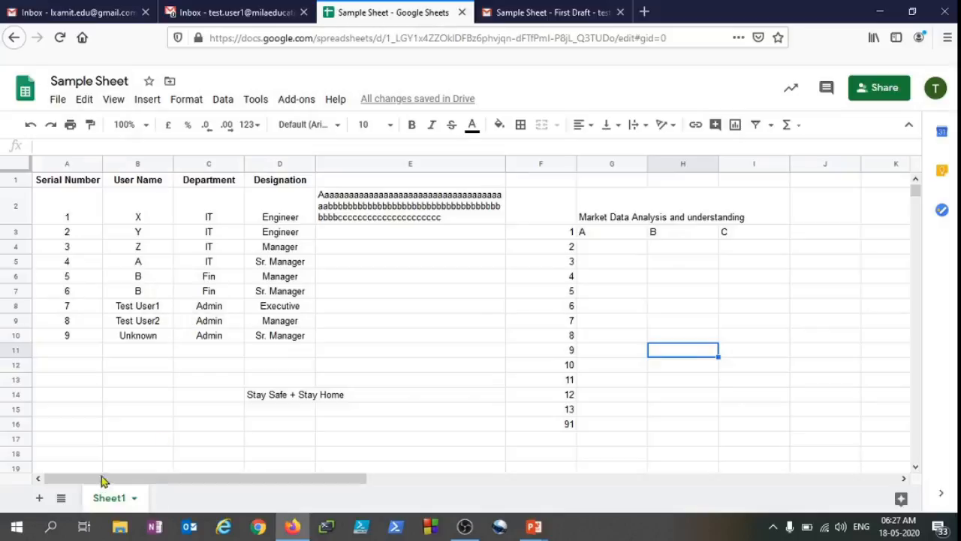
click(40, 499)
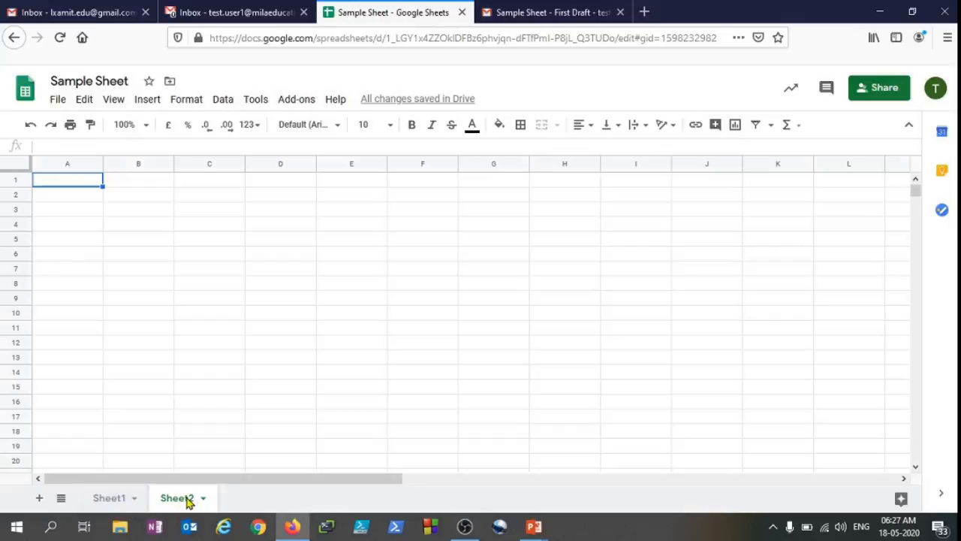
click(112, 501)
double_click(116, 501)
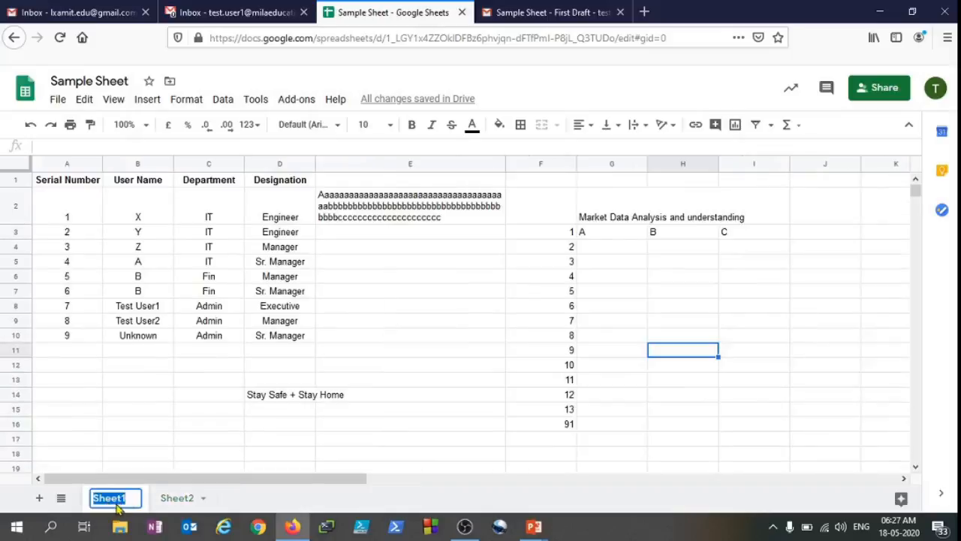
click(166, 501)
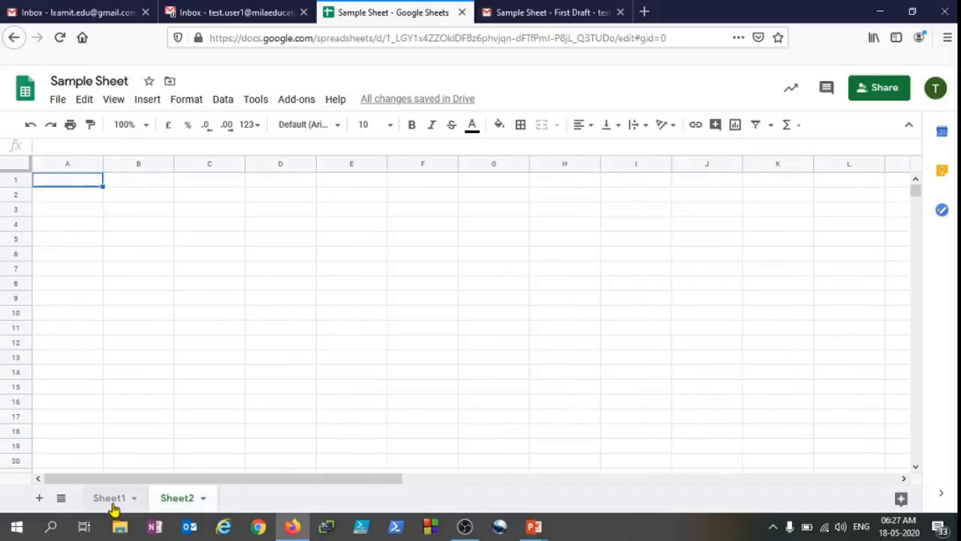
click(112, 504)
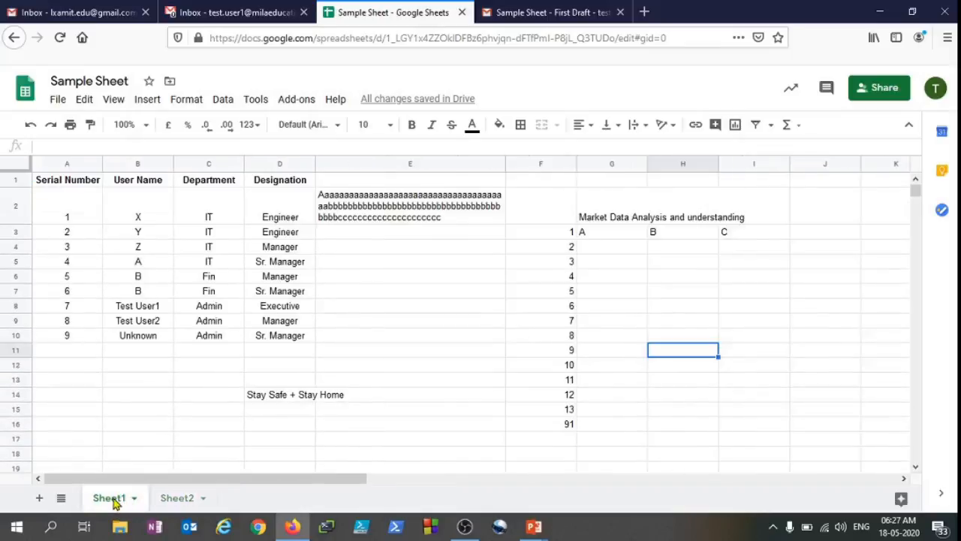
- Rename Sheet1 as "First Sheet"
double_click(113, 501)
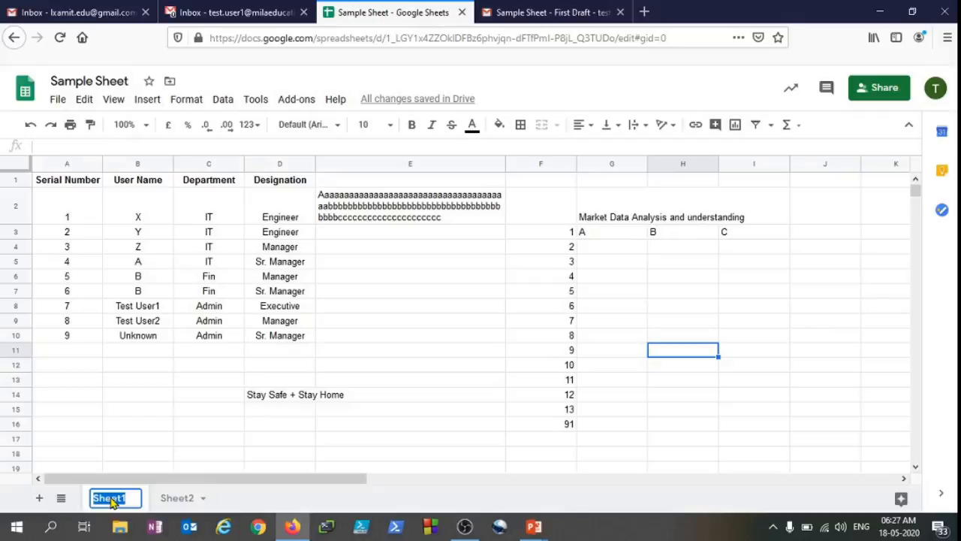
text(Fi)
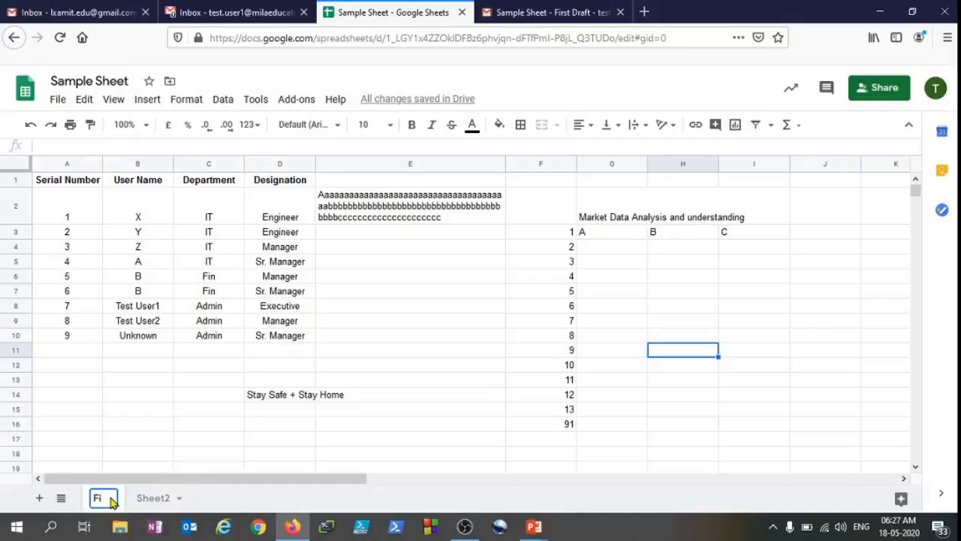
text(rst Sheet)
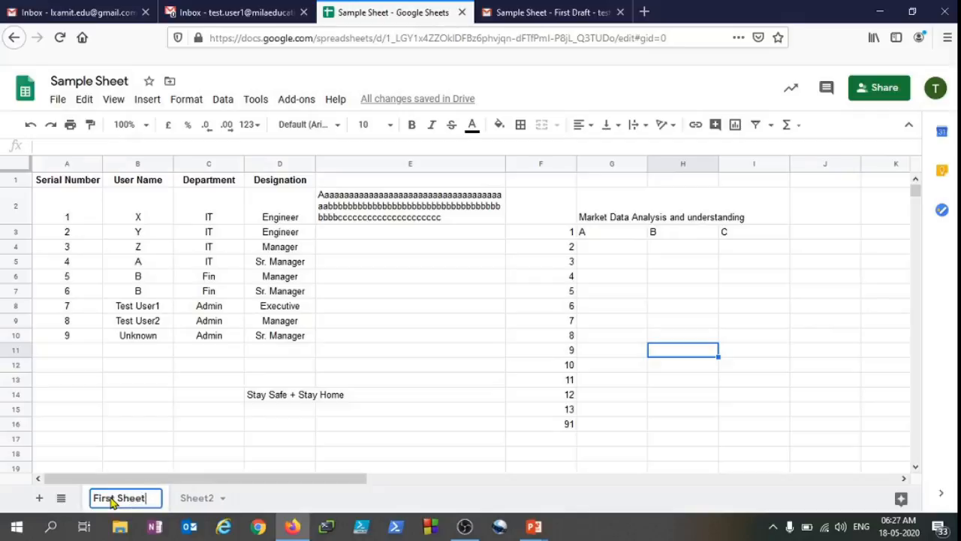
click(180, 426)
- Rename Sheet2 as "No DataSheet"
click(204, 498)
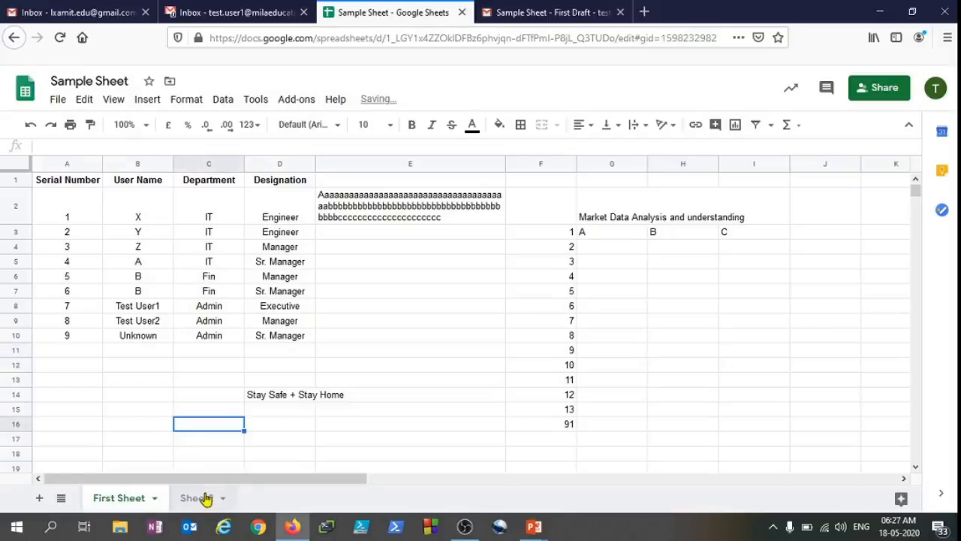
double_click(205, 498)
text(N)
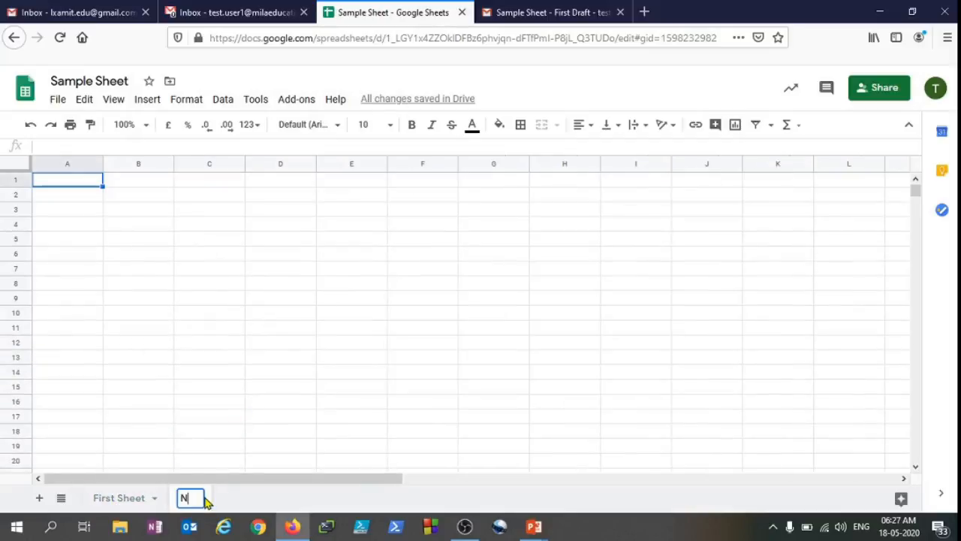
text(o Data sheet)
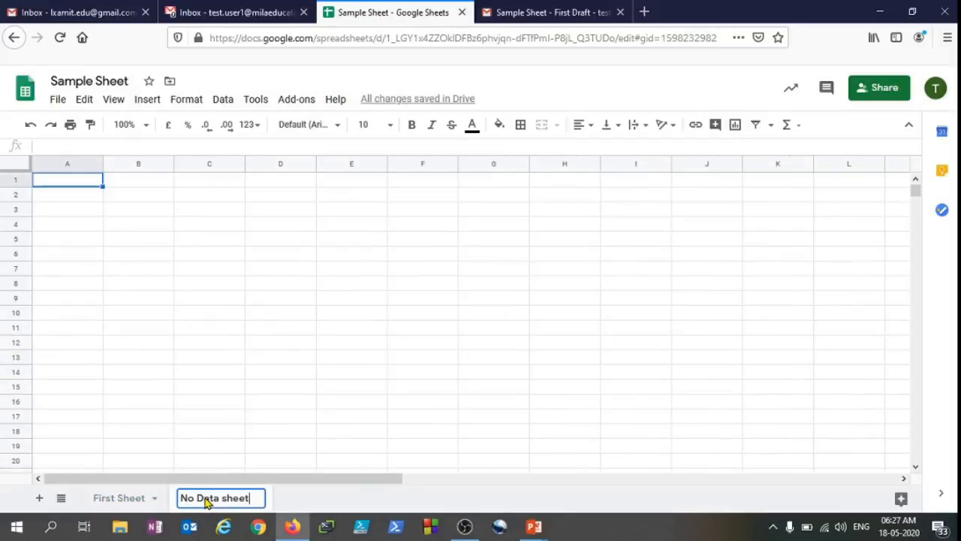
key(BackSpace)
key(BackSpace)
key(BackSpace)
key(BackSpace)
key(BackSpace)
key(BackSpace)
text(Sheet)
key(Return)
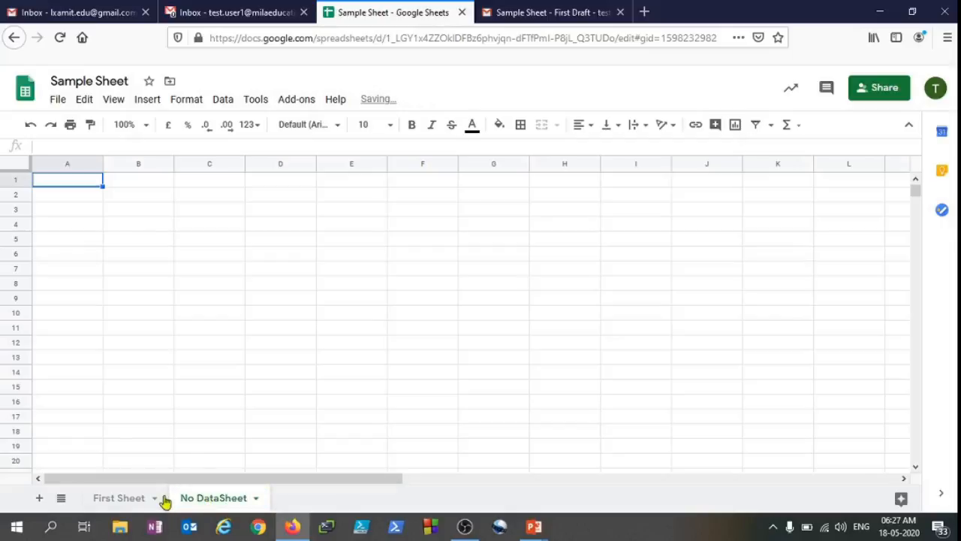
- Add a third sheet and name it "Master Sheet"
click(39, 497)
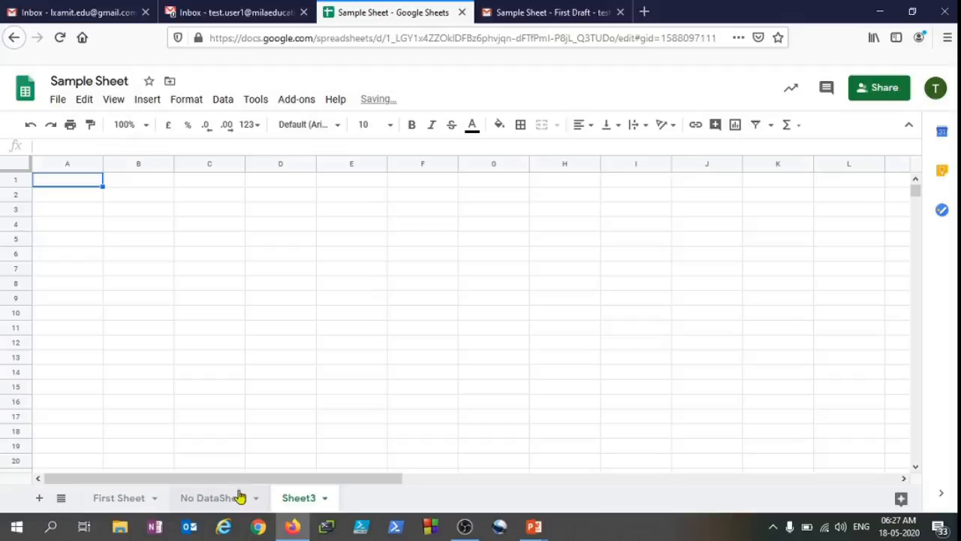
double_click(293, 499)
text(Master)
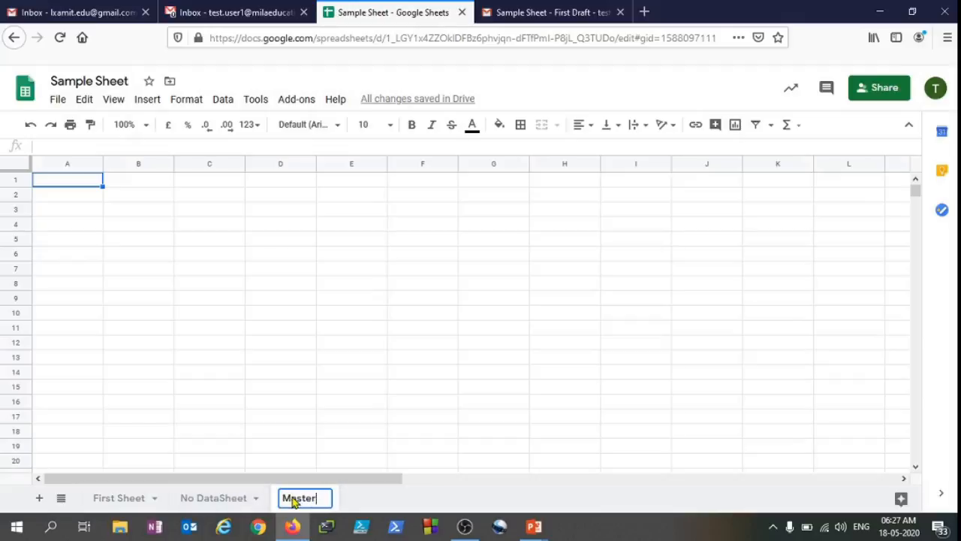
text( Sheet)
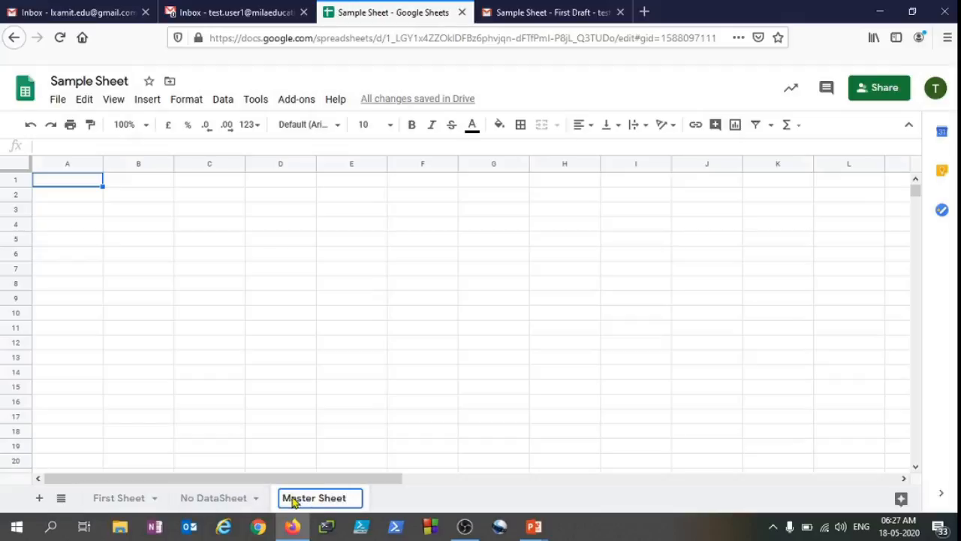
key(Return)
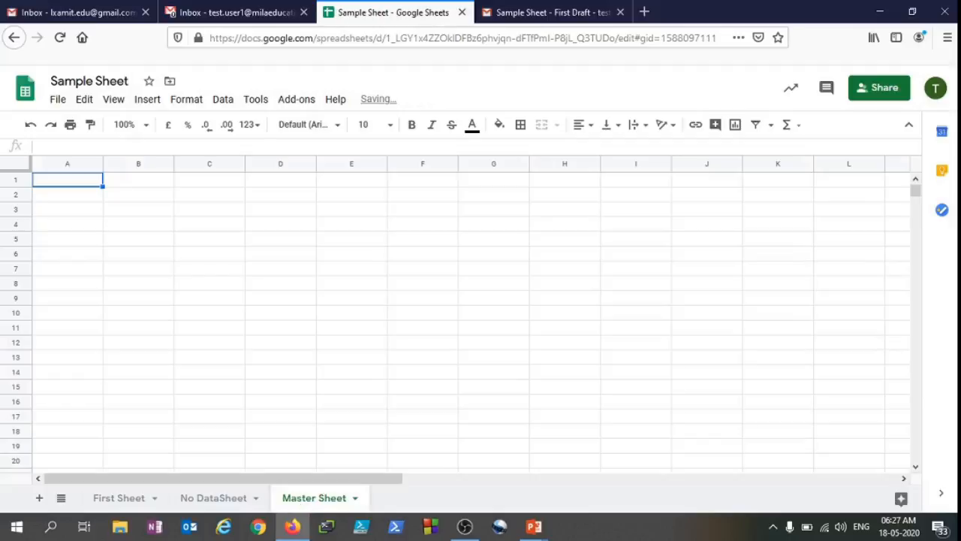
- View First Sheet, No DataSheet and Master Sheet one after another
click(119, 499)
click(194, 497)
click(324, 496)
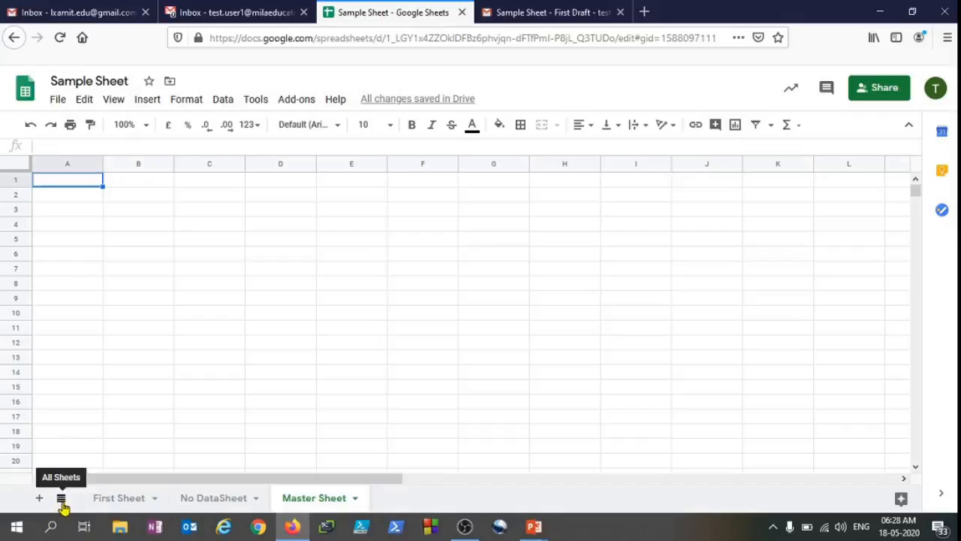
- Open No DataSheet from the list of all sheets and enter "SSSSS" in cell D9
click(62, 498)
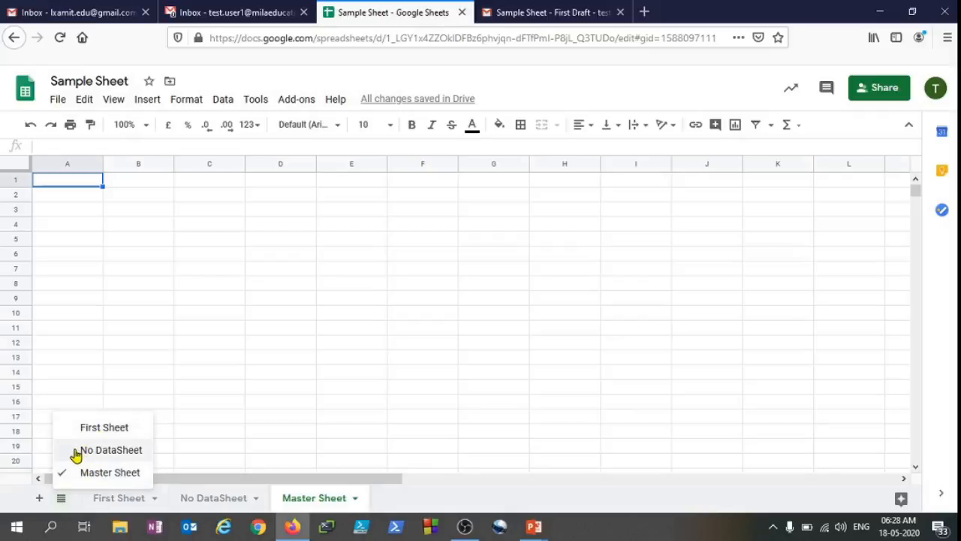
click(110, 450)
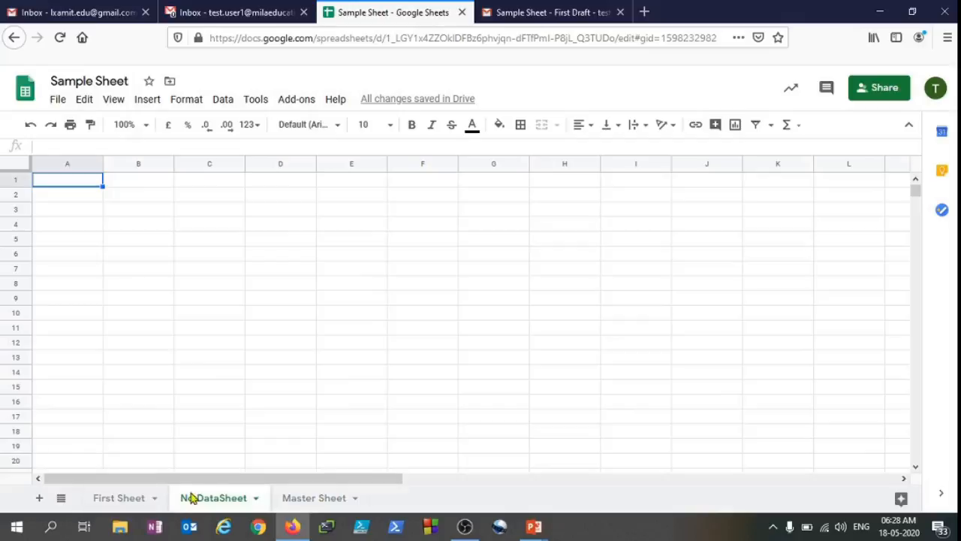
click(286, 303)
text(SSSSS)
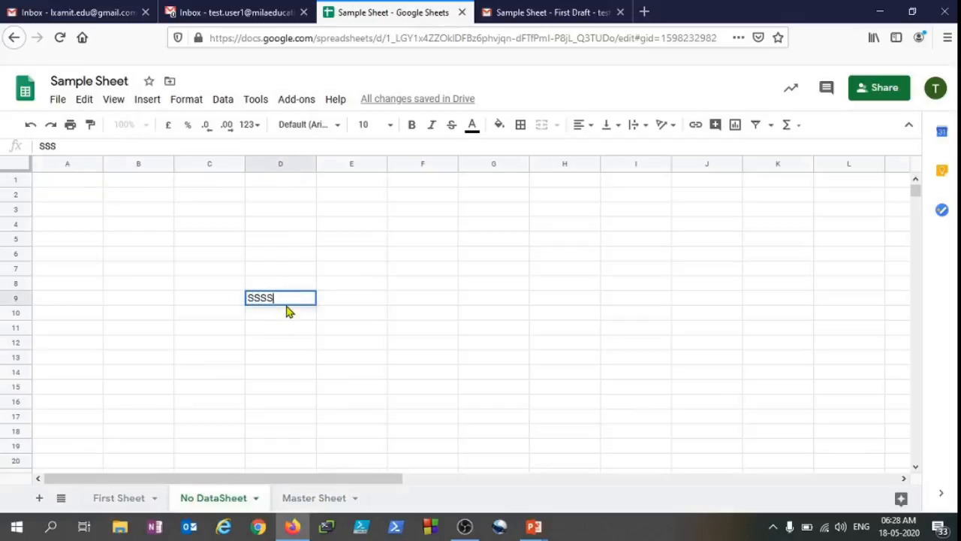
click(300, 389)
- Enter "AAAAAAAAAAAAAAAA" in cell A1 of Master Sheet and return to First Sheet through the list of all sheets
click(344, 497)
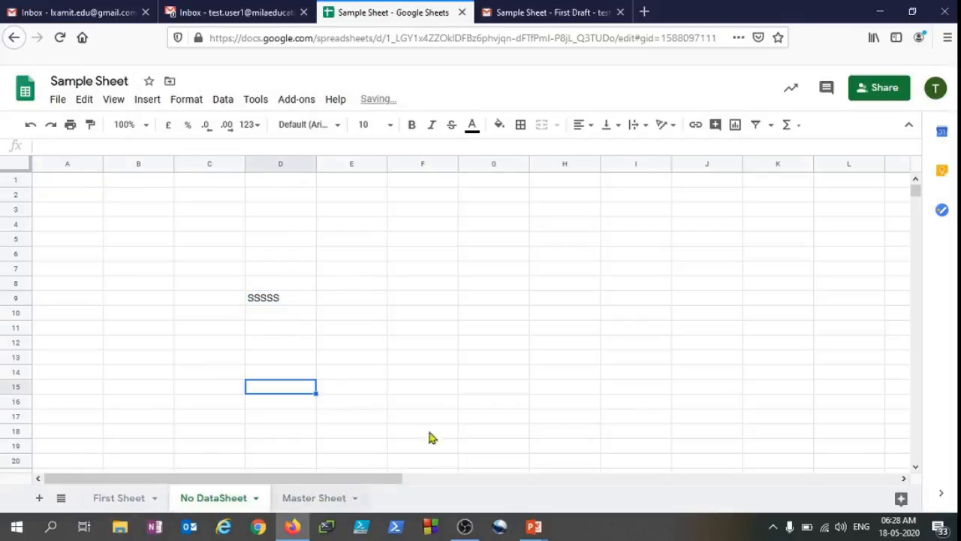
text(AAAAAAAAAAAAAAAA)
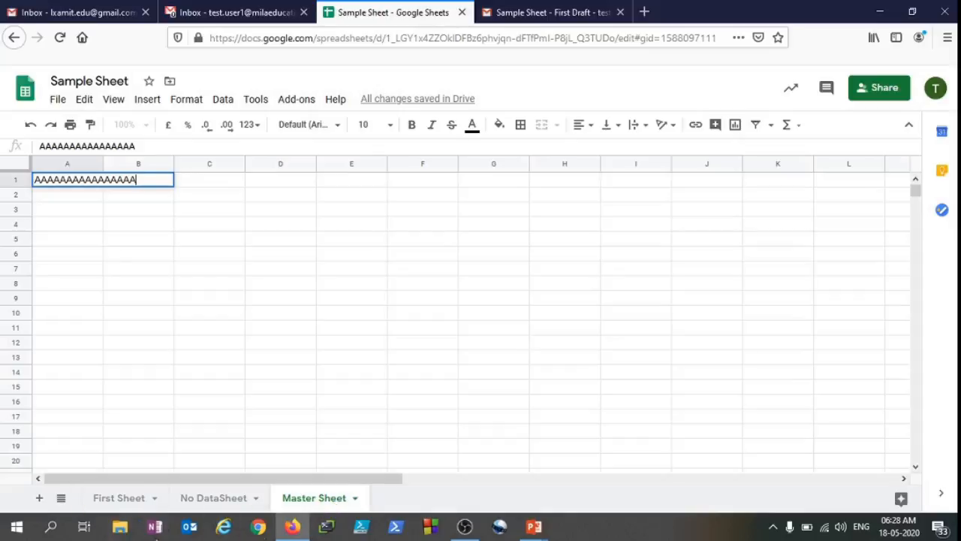
click(61, 498)
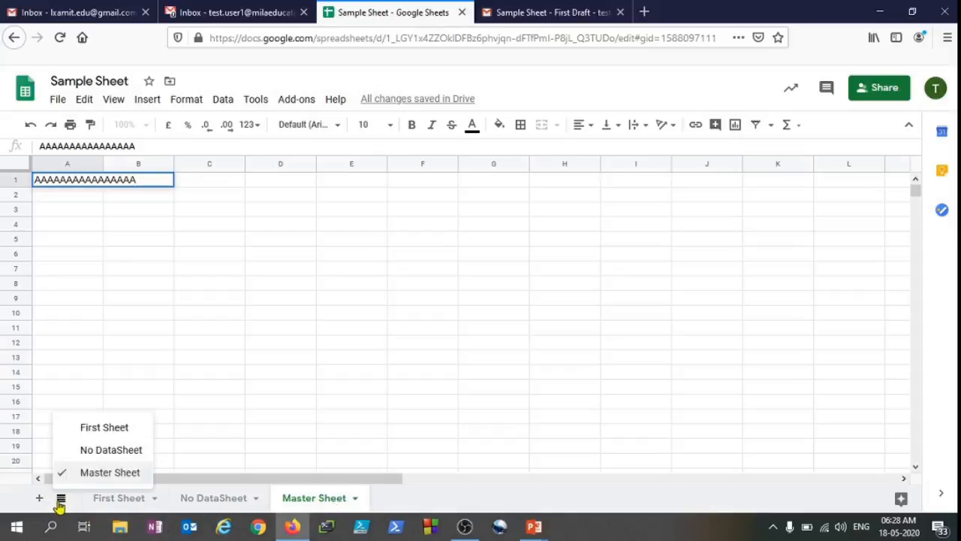
click(73, 430)
click(255, 263)
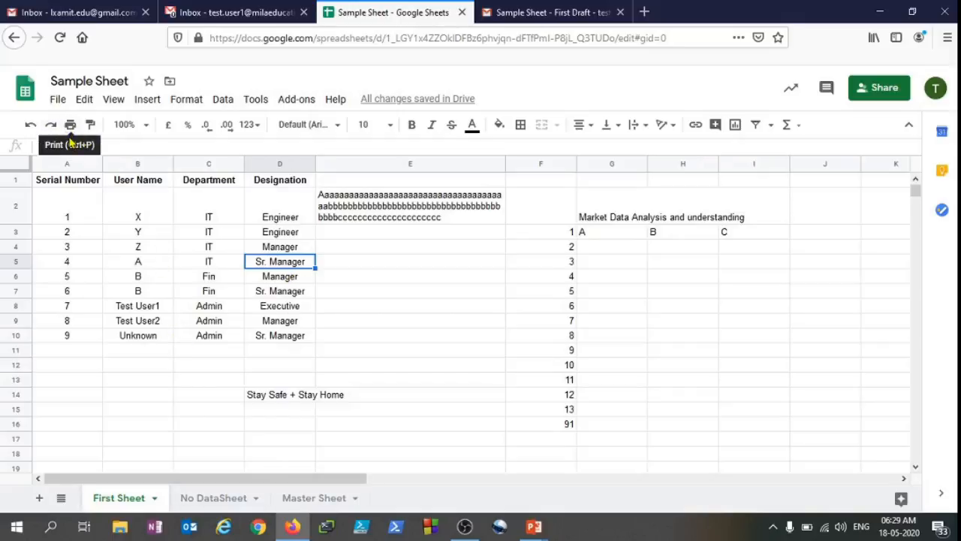
- View First Sheet at 200% zoom and look through the enlarged rows
click(148, 128)
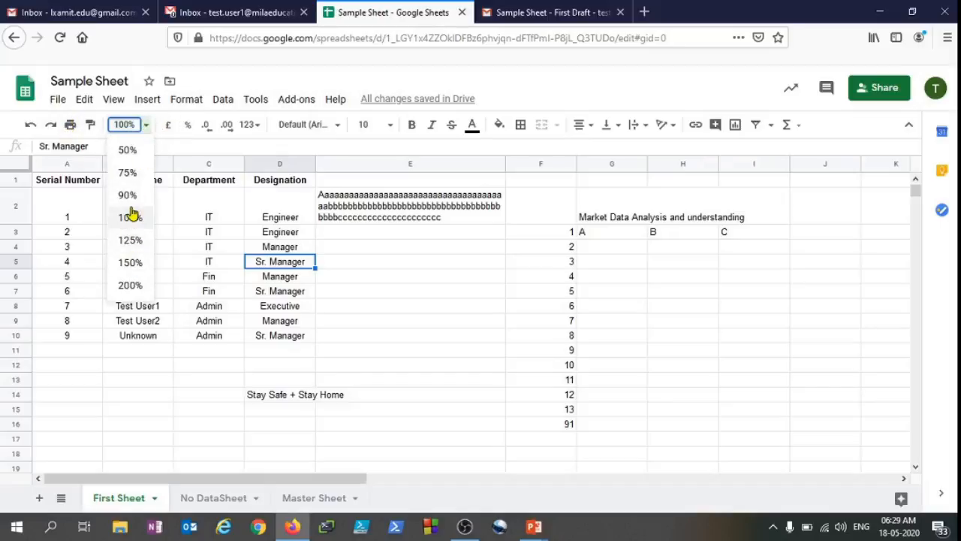
click(181, 251)
drag(165, 247, 326, 331)
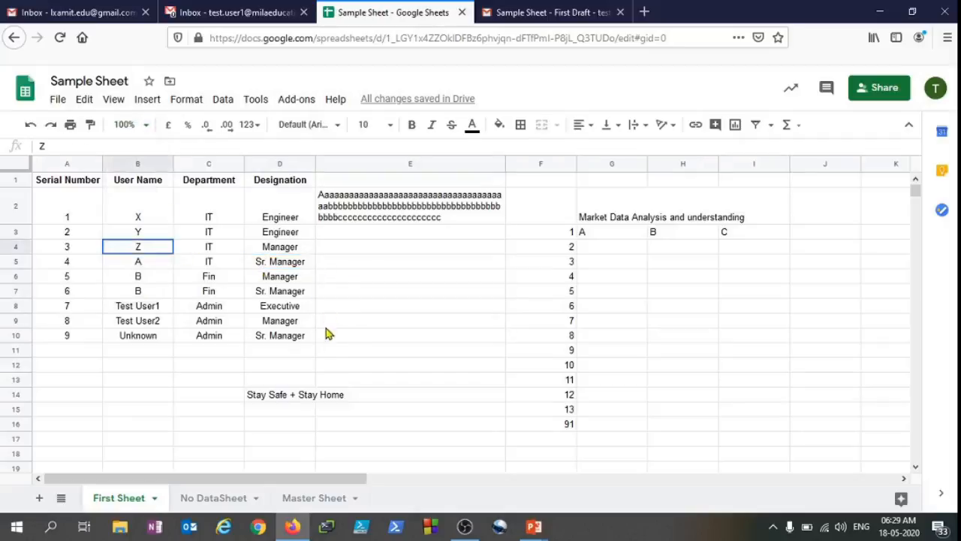
click(148, 127)
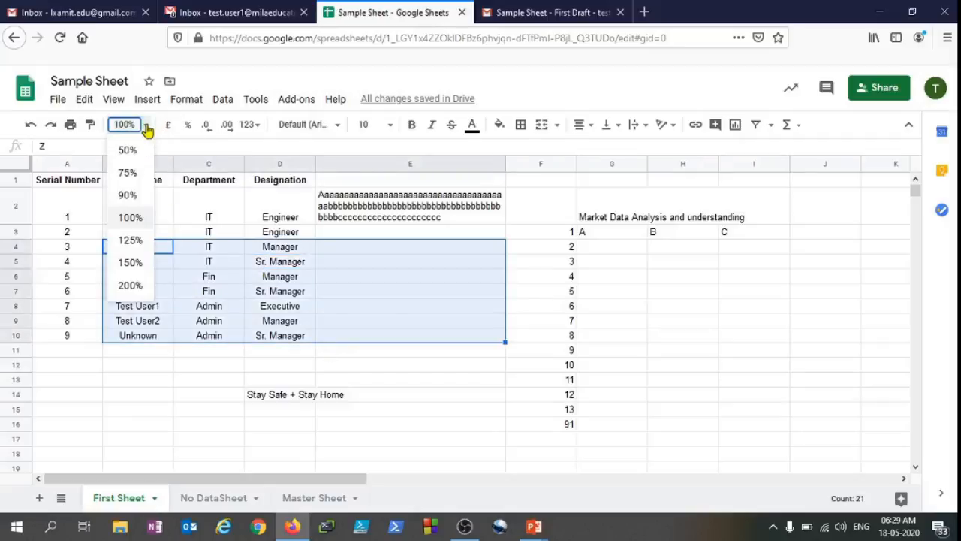
click(132, 284)
click(356, 326)
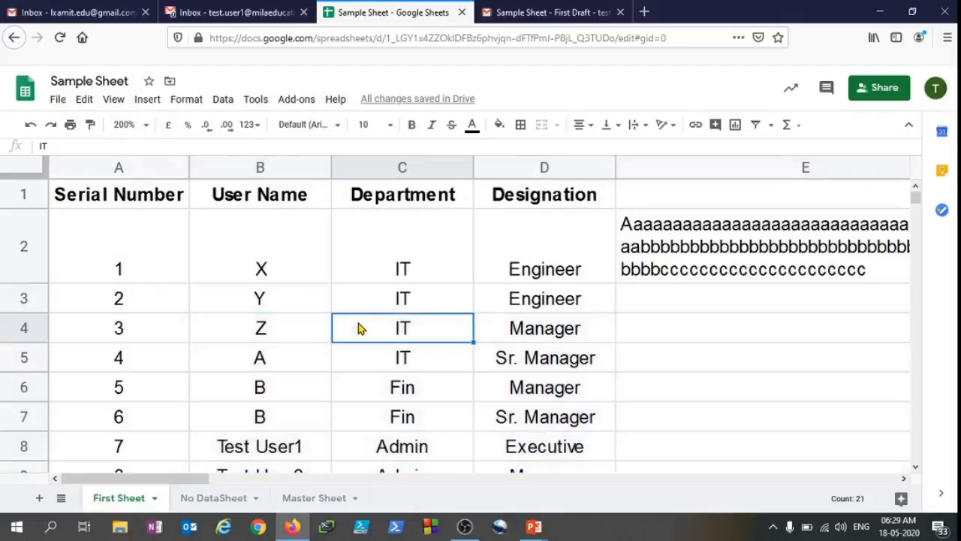
scroll(473, 356, down, 2)
scroll(473, 357, down, 2)
scroll(473, 356, up, 4)
- View First Sheet at 125% zoom and at 75% zoom
click(148, 127)
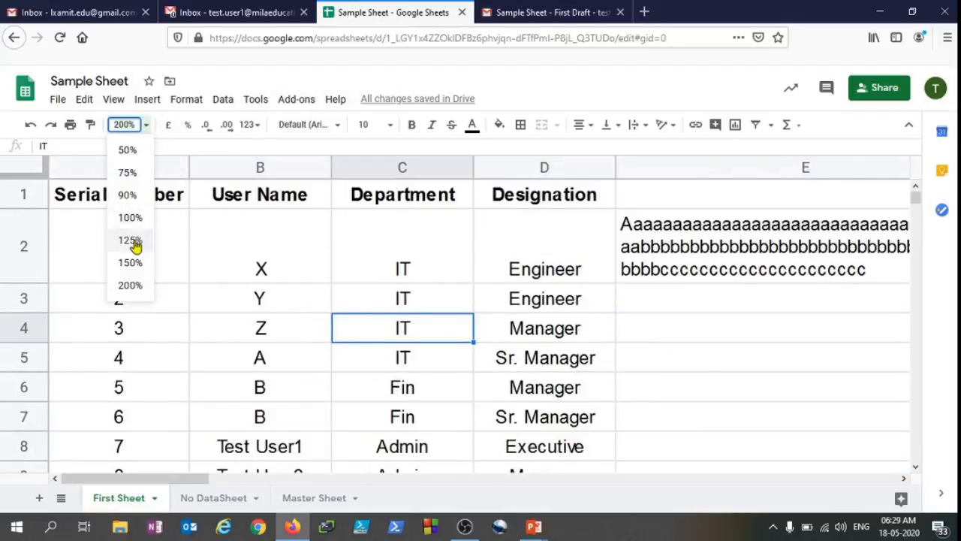
click(136, 241)
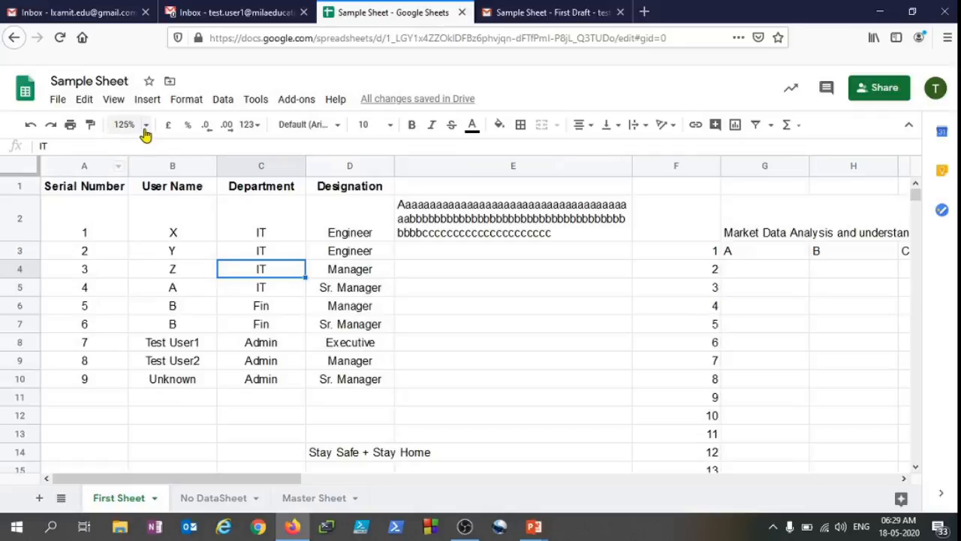
click(141, 129)
click(147, 176)
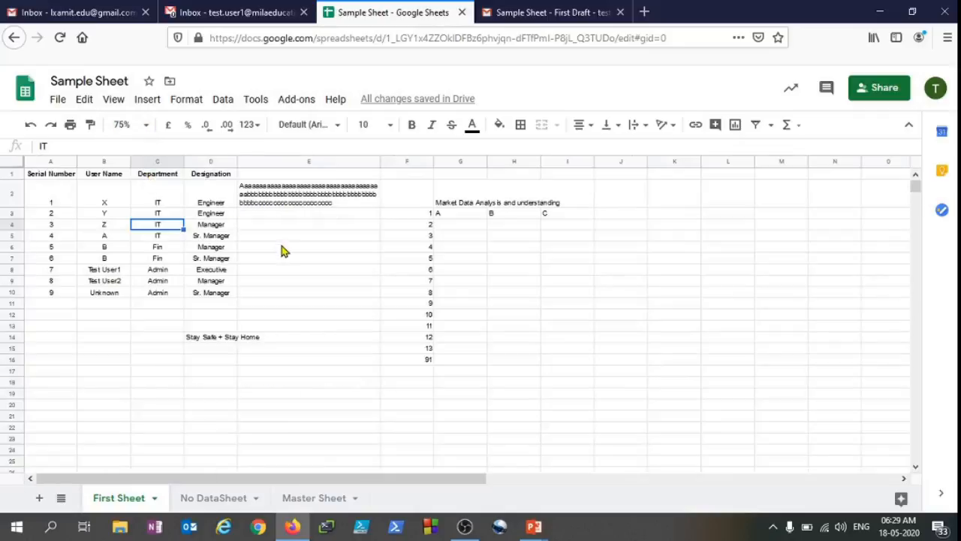
- Set the zoom of First Sheet back to 100% and review the available zoom levels
click(147, 127)
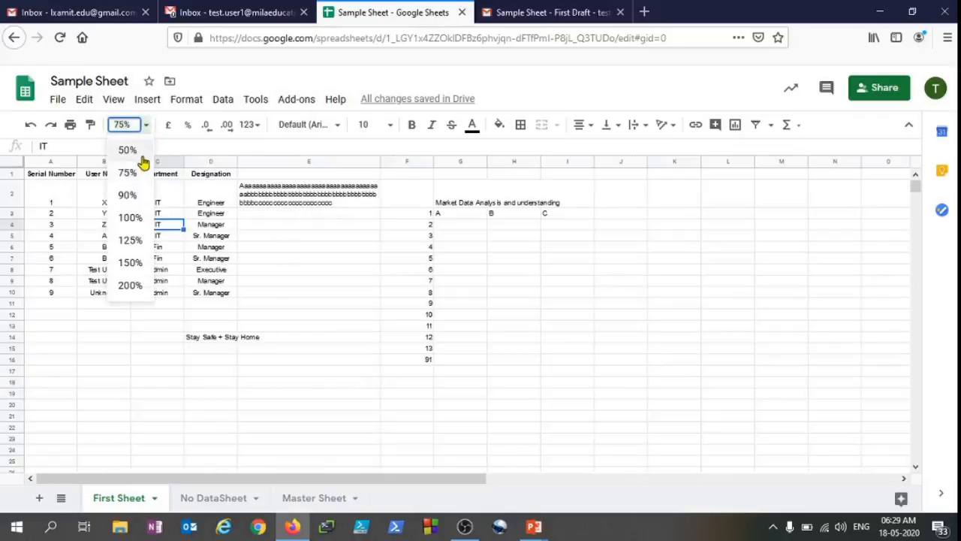
click(138, 219)
drag(421, 287, 433, 278)
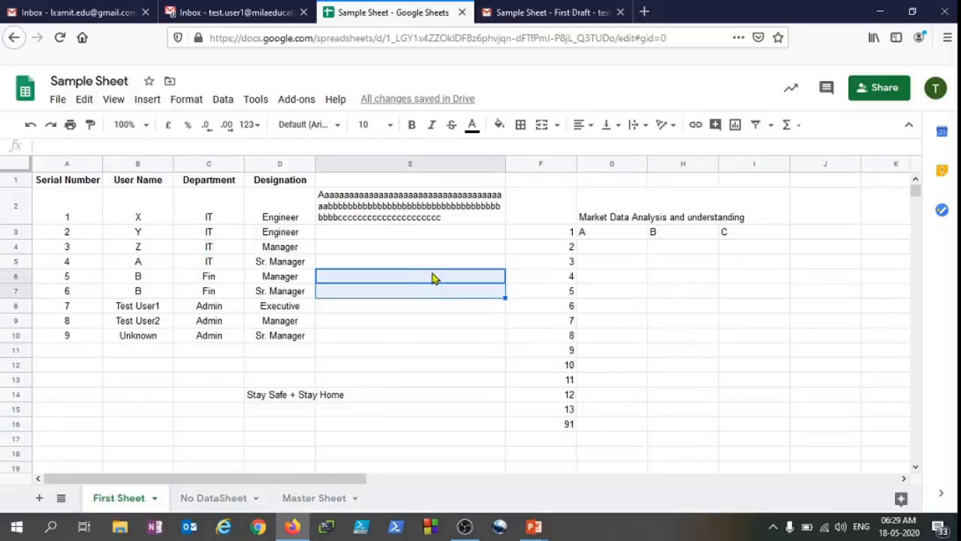
click(452, 303)
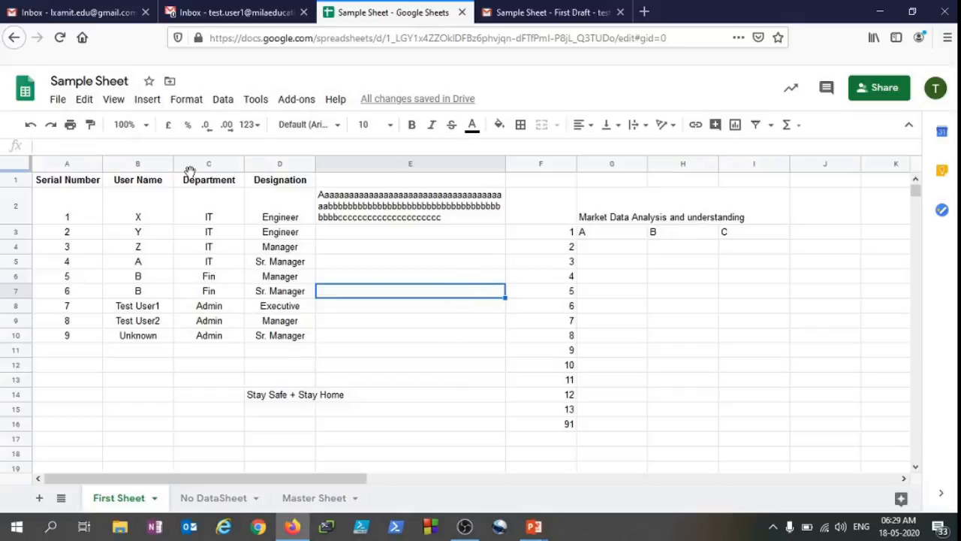
click(147, 126)
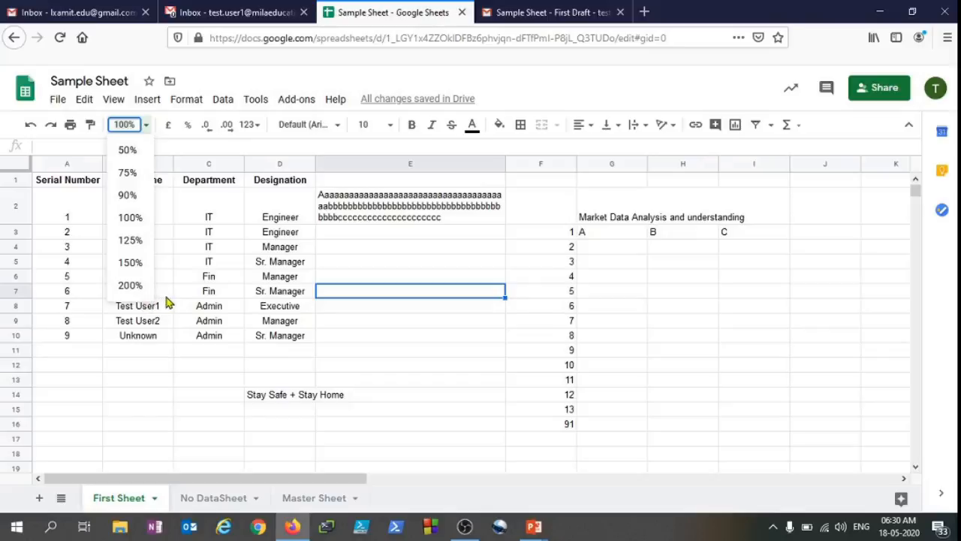
- Set the font size of the Designation entries in D2:D10 to 36
click(286, 277)
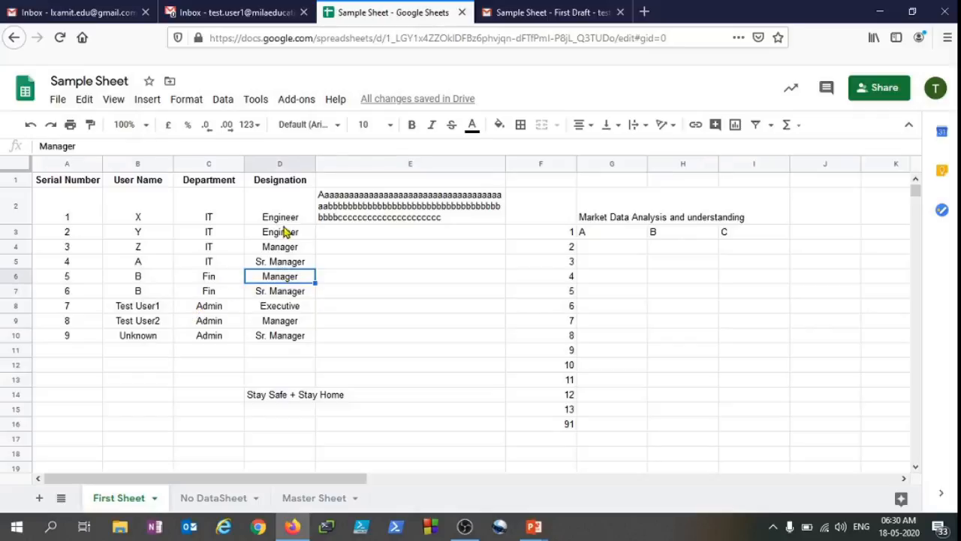
click(285, 202)
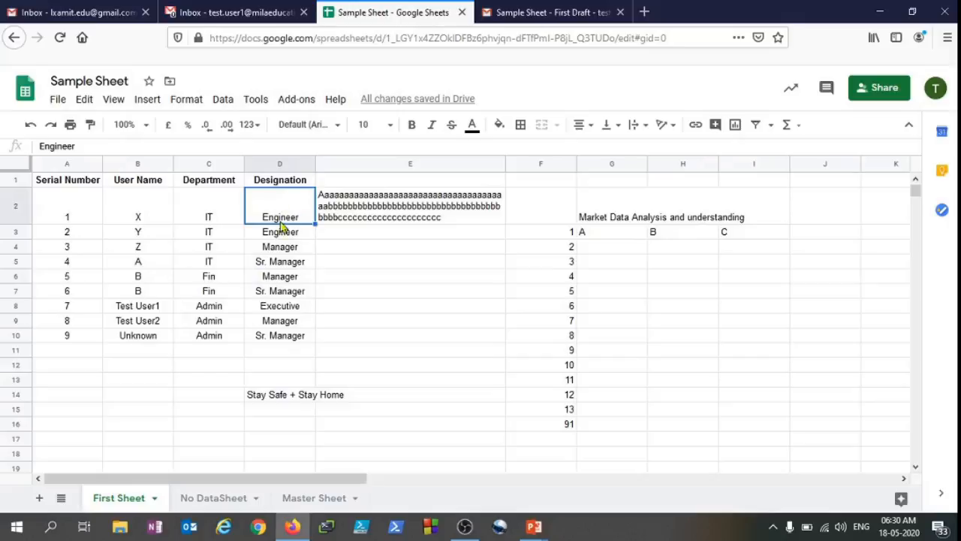
drag(280, 239, 290, 337)
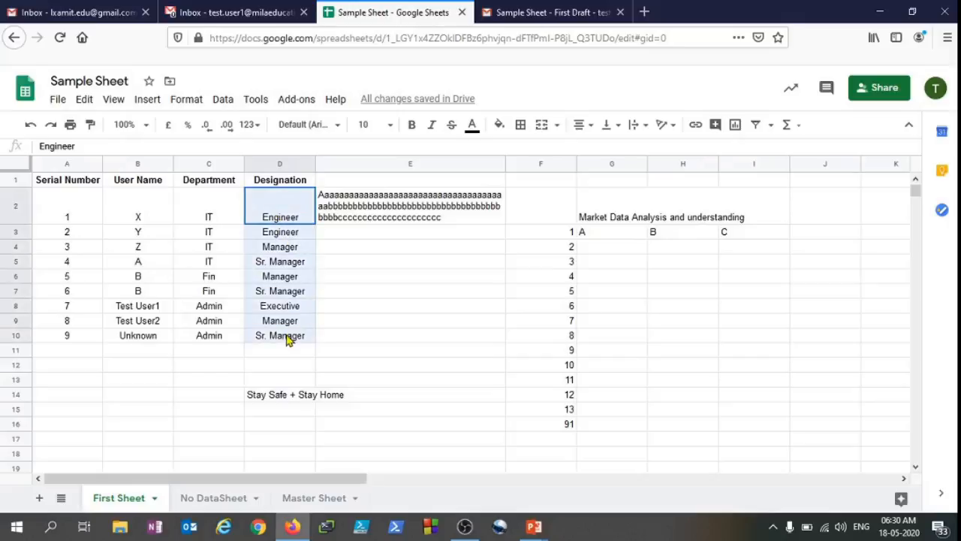
click(392, 126)
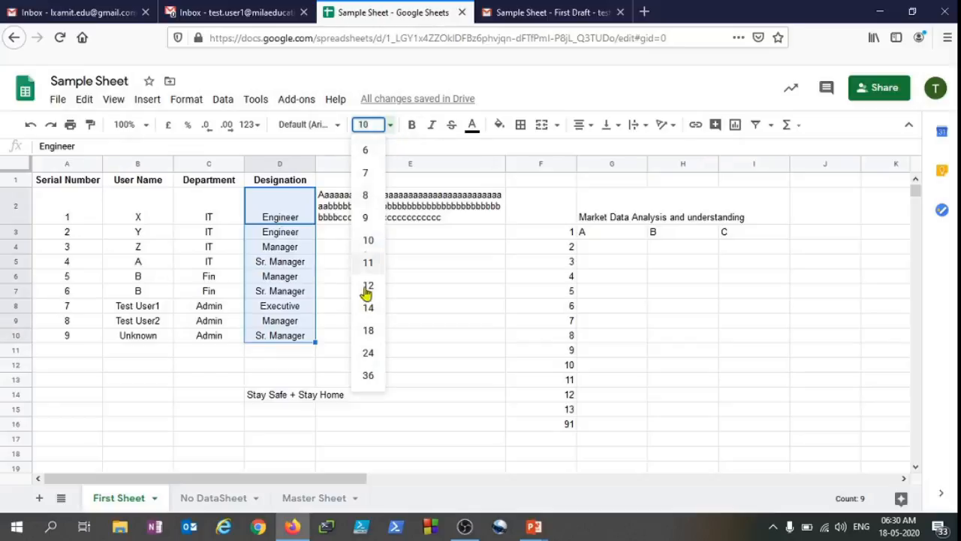
click(369, 375)
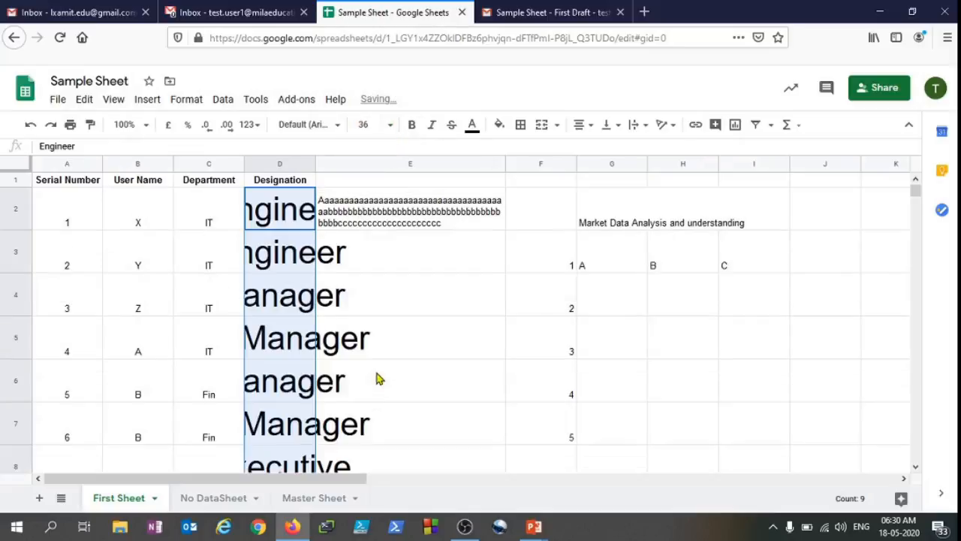
- Set the font size of empty cell E6 to 24 and of the whole Designation column to 11
click(380, 370)
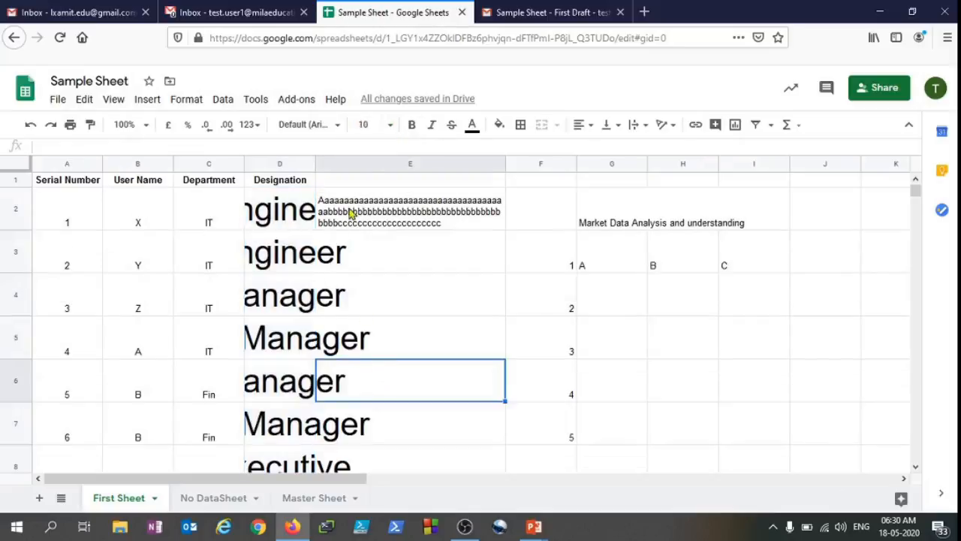
click(389, 126)
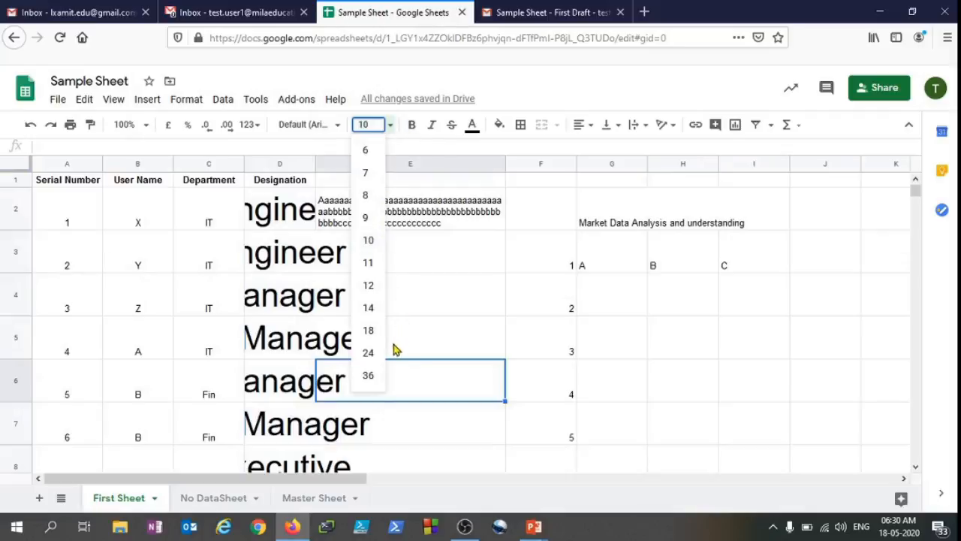
click(369, 353)
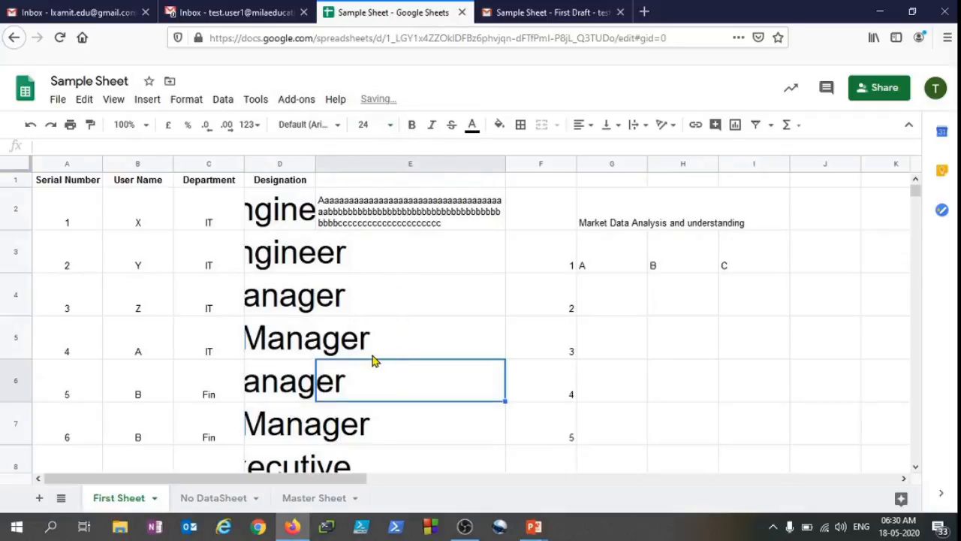
click(291, 166)
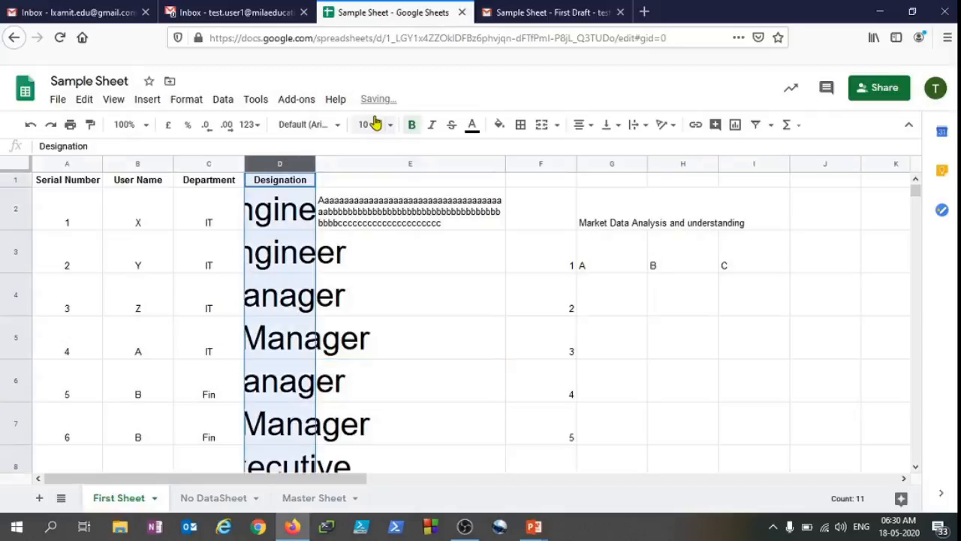
click(390, 125)
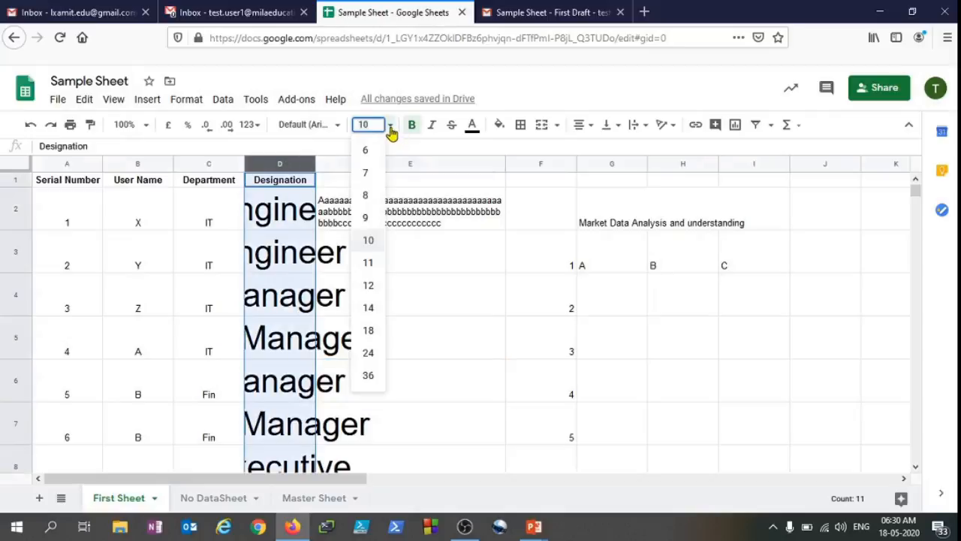
click(373, 264)
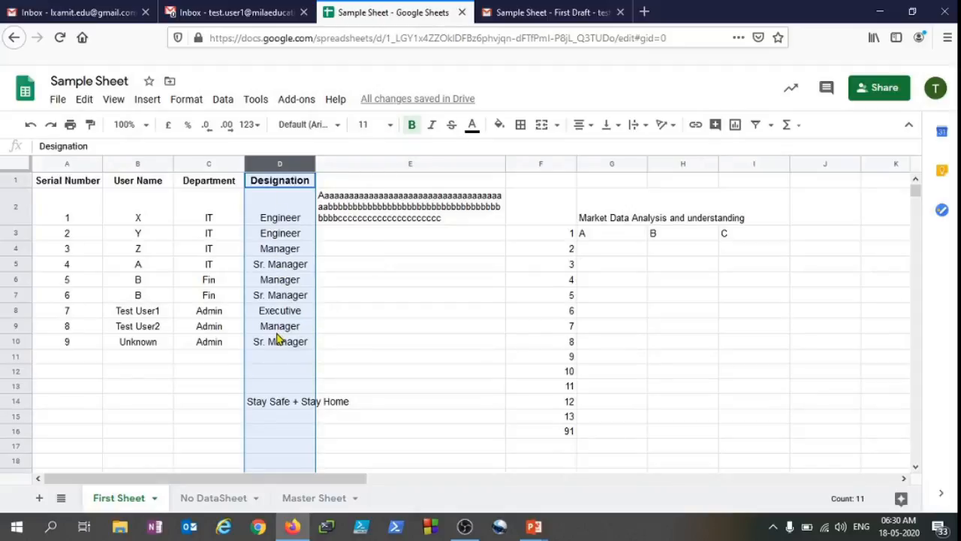
- Make the Sr. Manager entry in cell D7 bold
drag(68, 233, 226, 375)
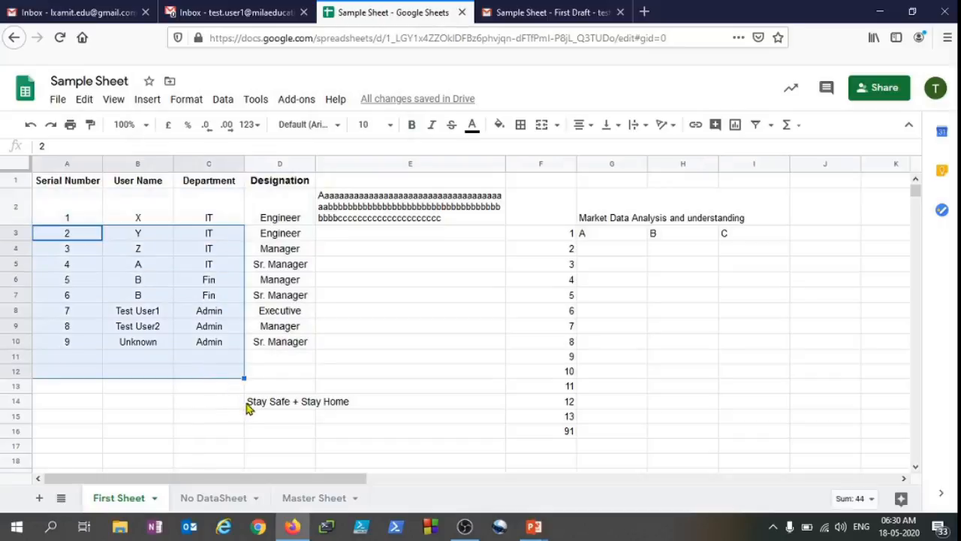
click(452, 360)
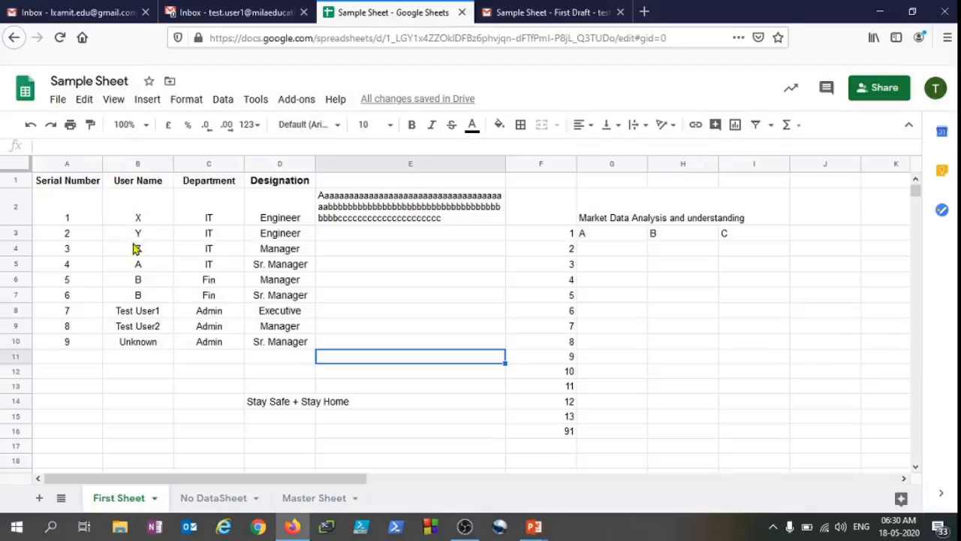
drag(137, 250, 293, 295)
click(293, 295)
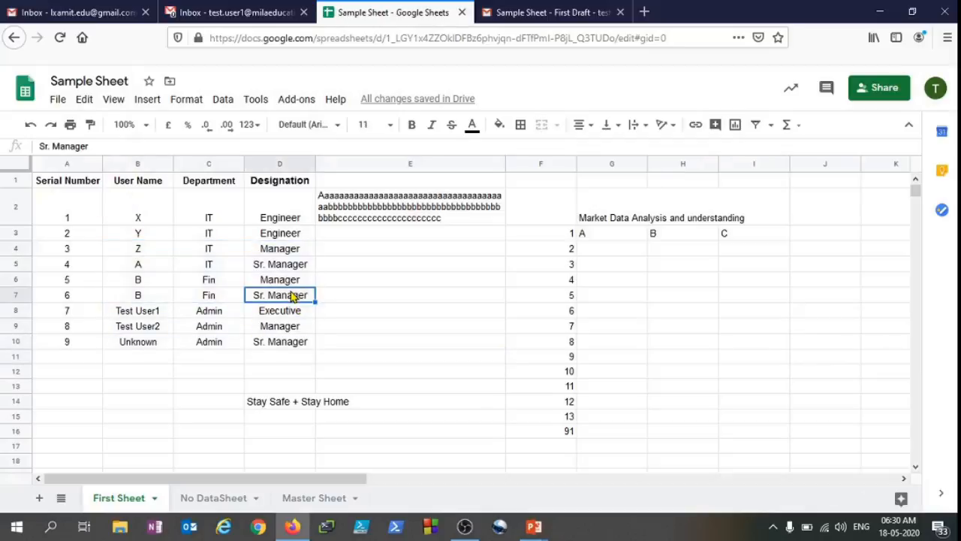
click(412, 127)
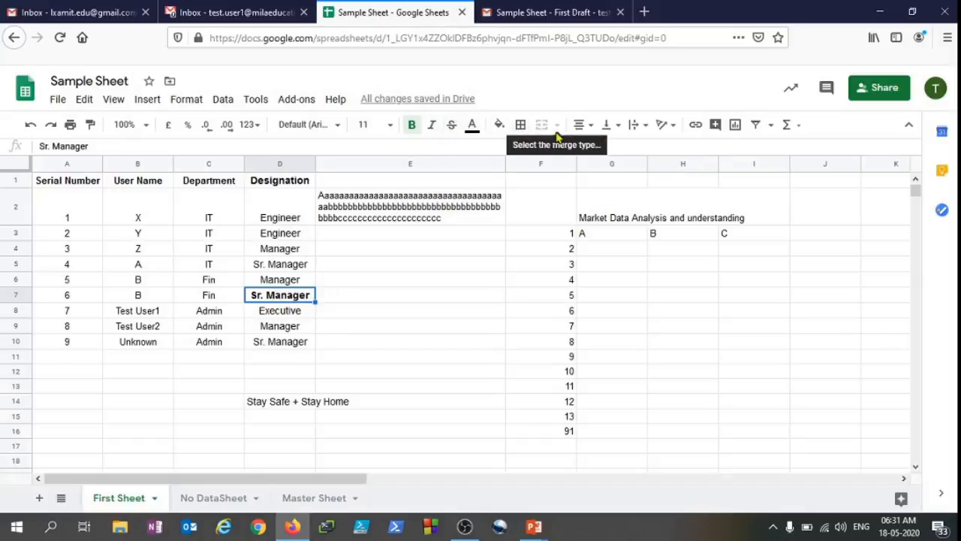
- Apply all borders to the data rows in A2:D10
click(520, 126)
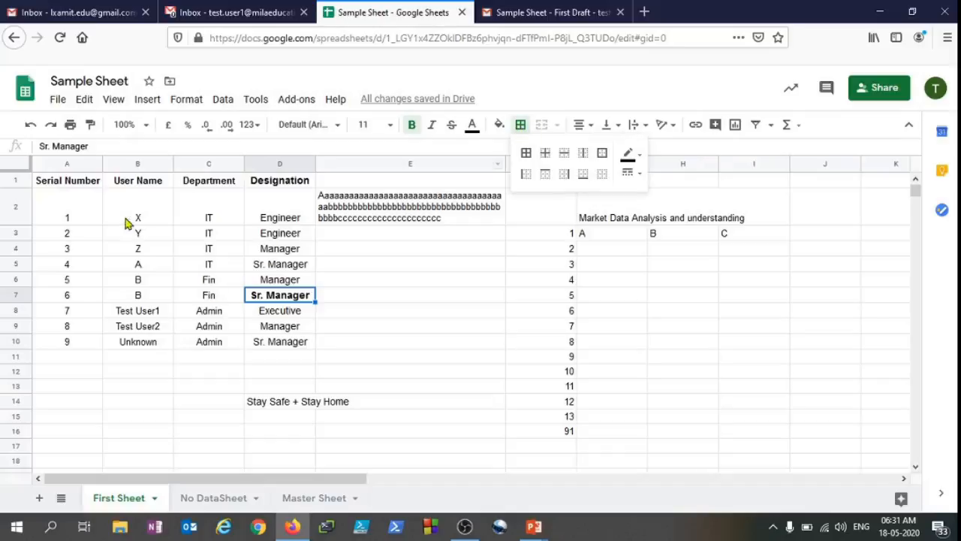
drag(92, 223, 274, 339)
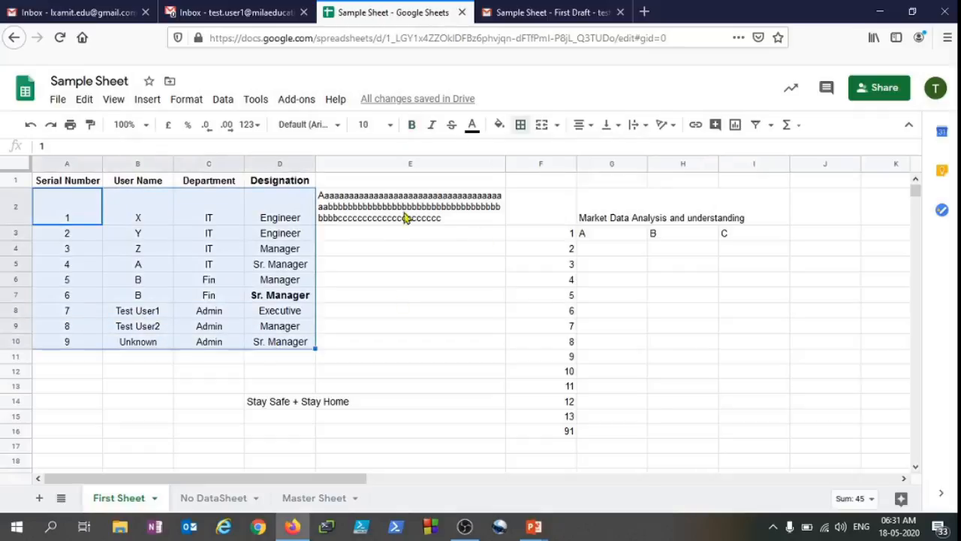
click(520, 125)
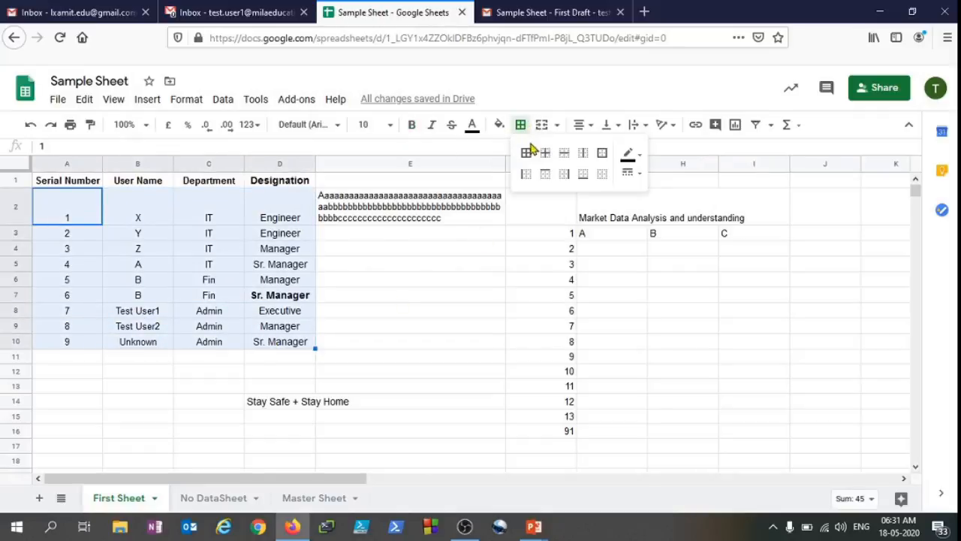
click(527, 153)
click(450, 323)
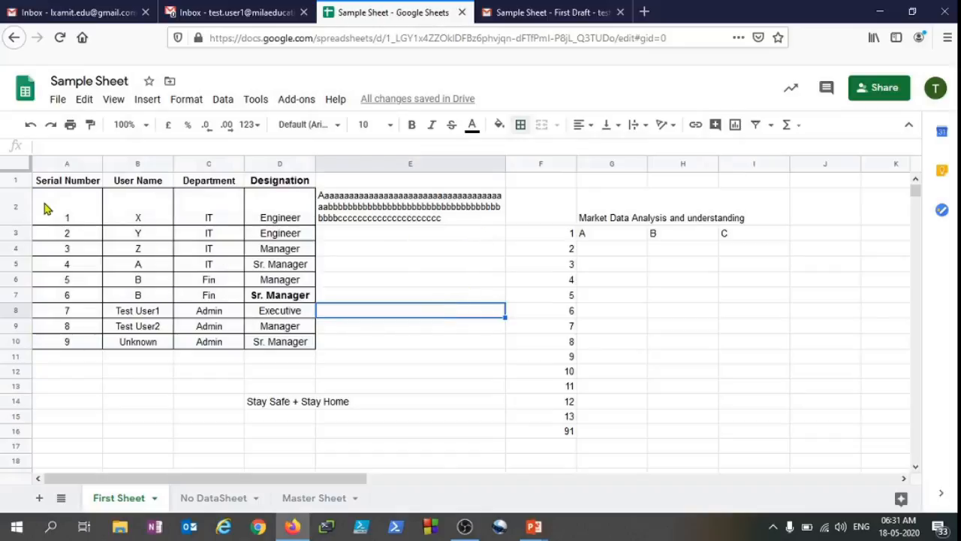
- Try left and centre horizontal alignment on the table in A1:D10, including its header row
drag(75, 188, 304, 344)
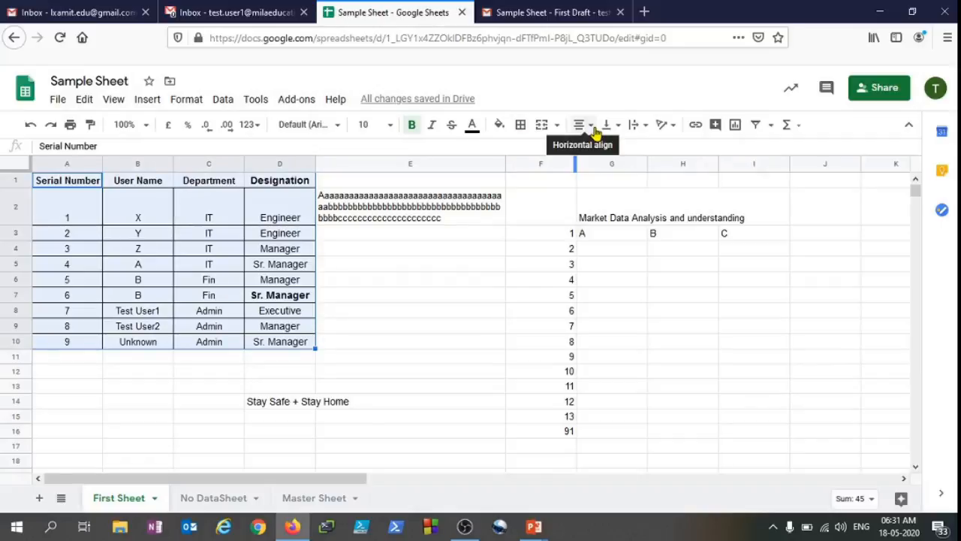
click(592, 126)
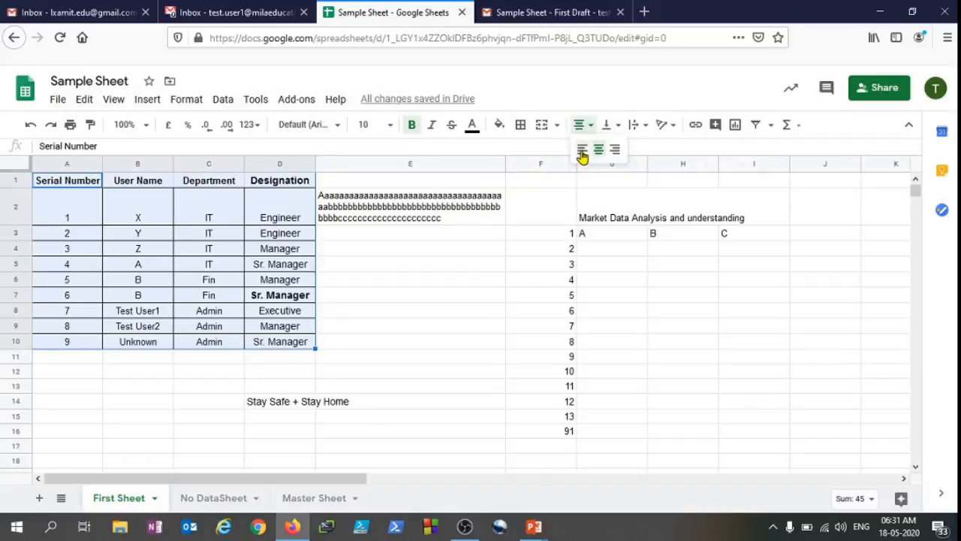
click(582, 150)
click(584, 125)
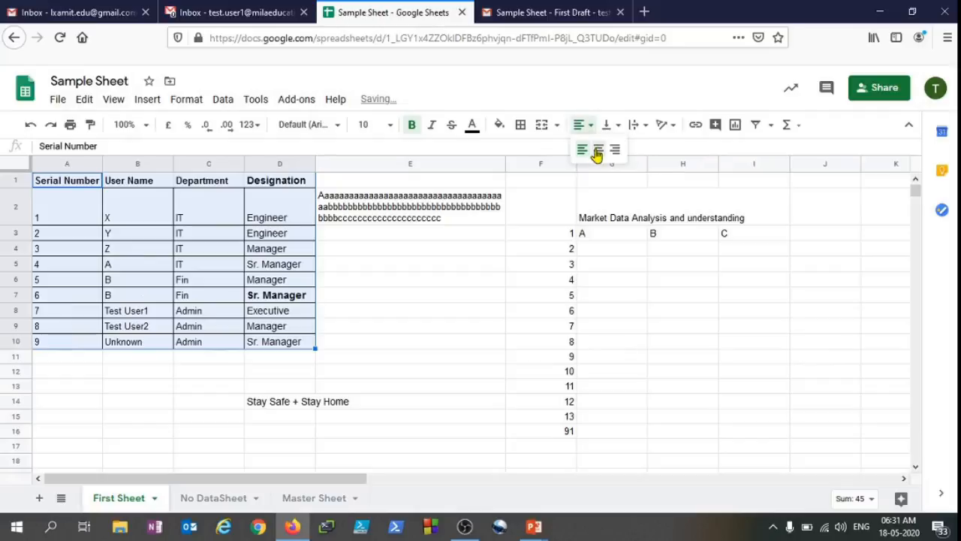
click(594, 150)
- Right-align the whole table in A1:D10
click(588, 125)
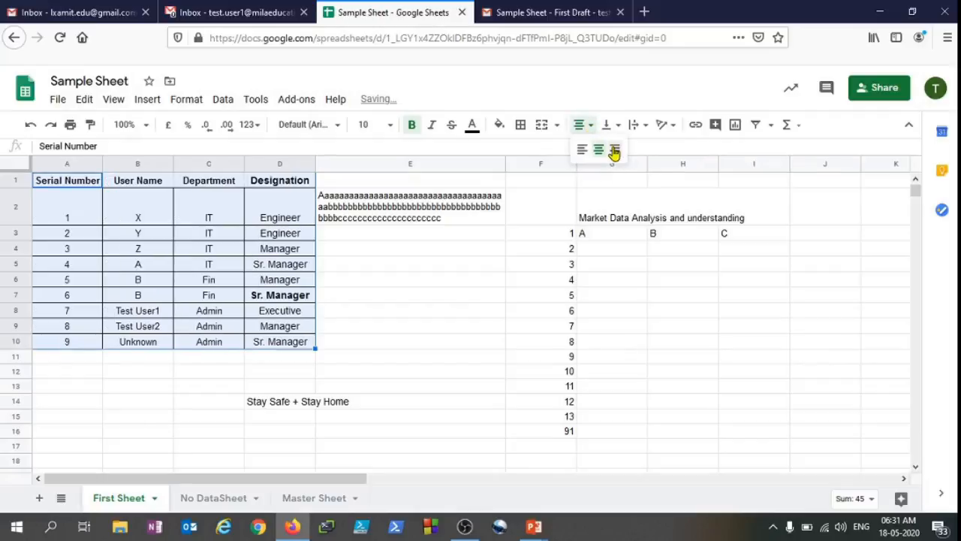
click(608, 151)
click(627, 244)
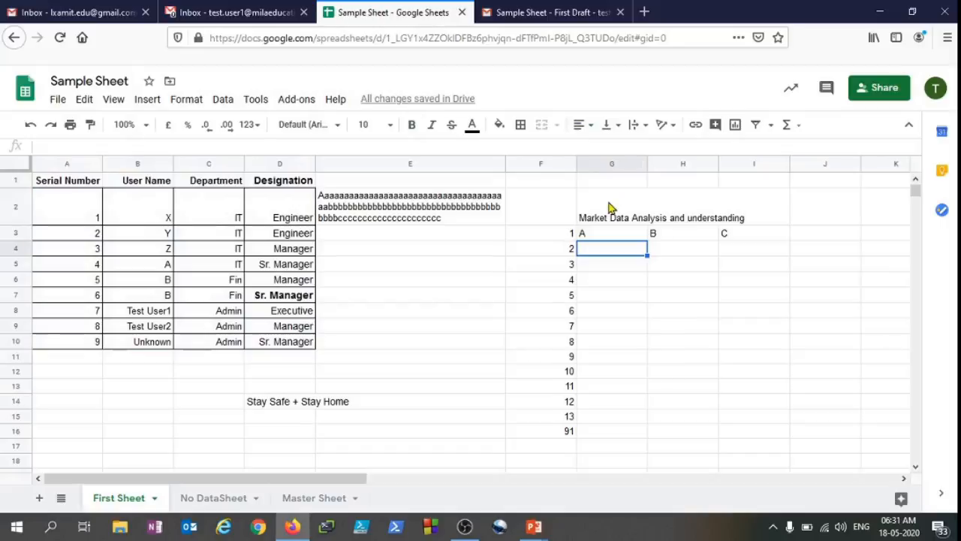
- Insert a column chart counting the User Name entries, look over its options, and delete the chart
click(735, 127)
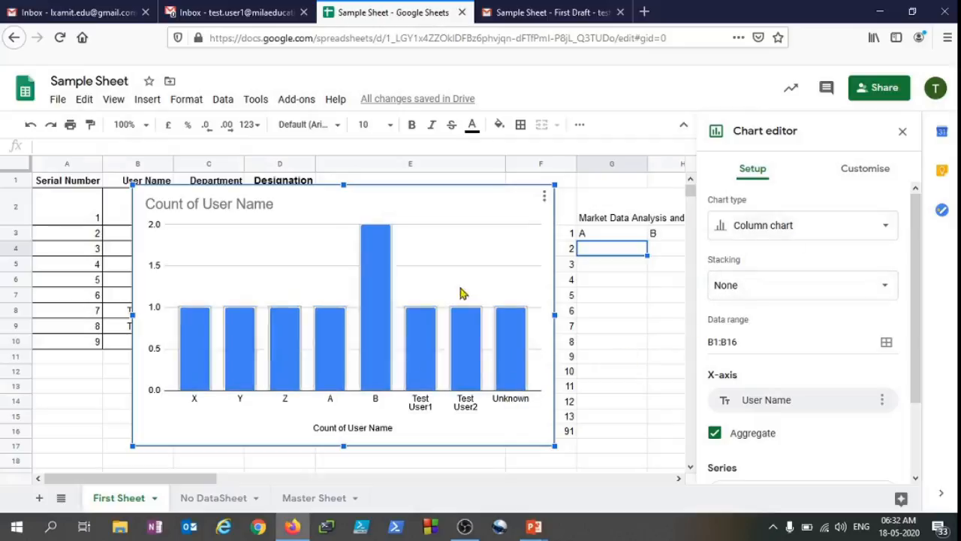
click(543, 197)
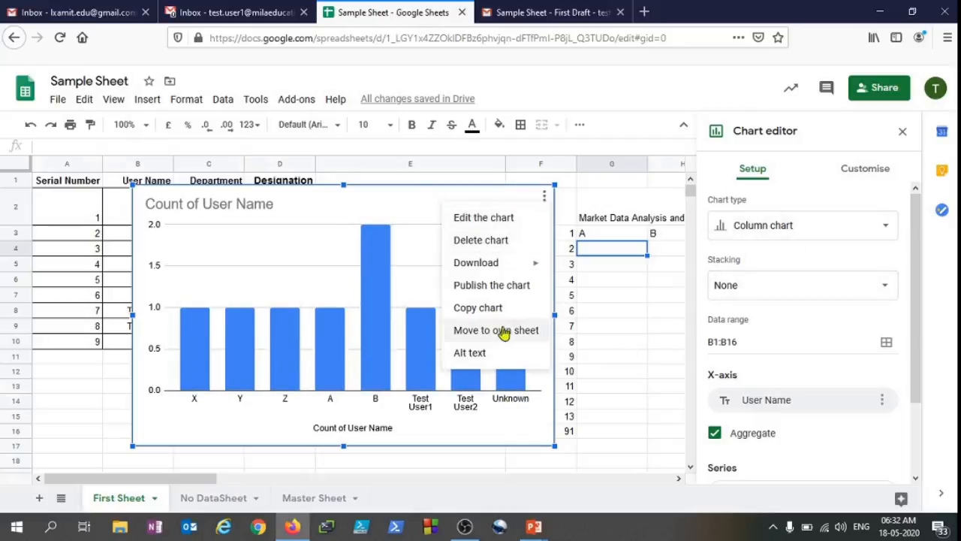
click(903, 130)
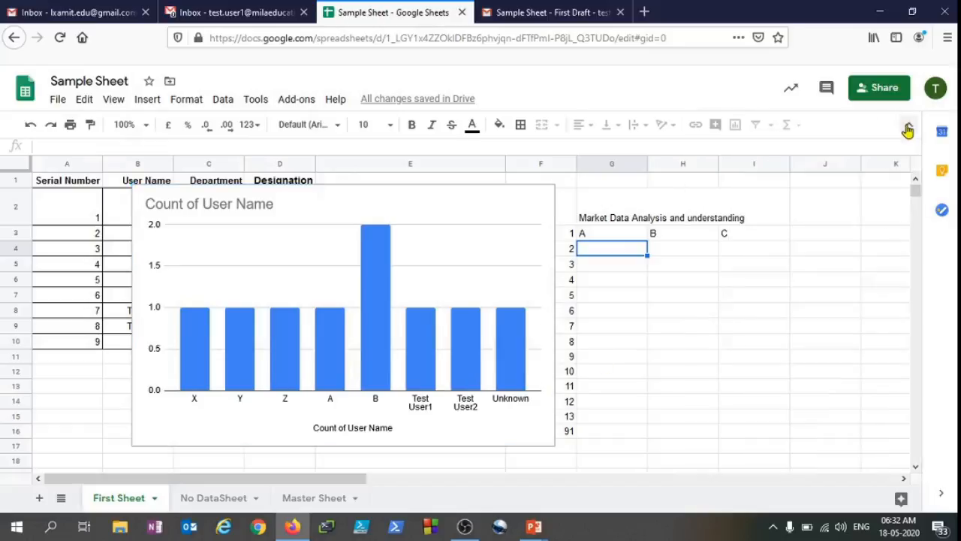
click(523, 304)
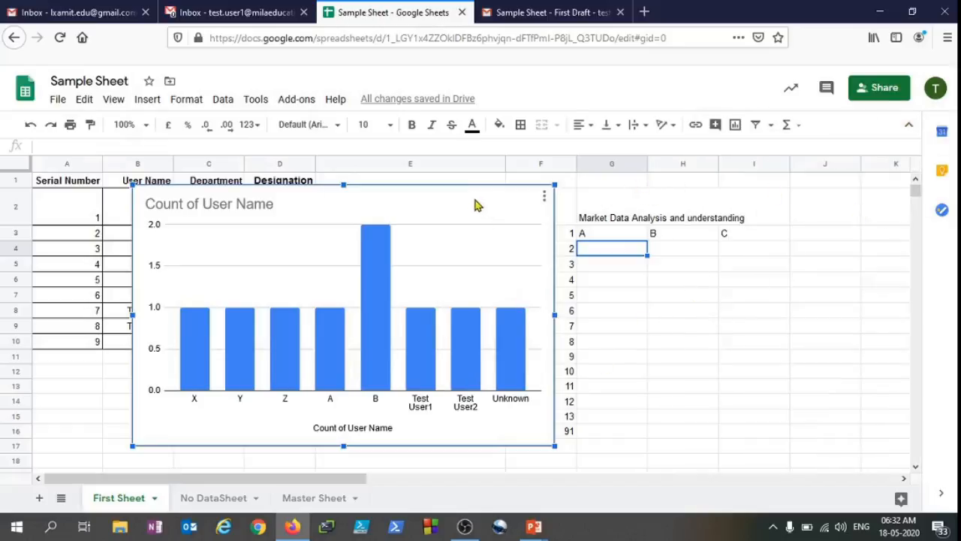
key(Delete)
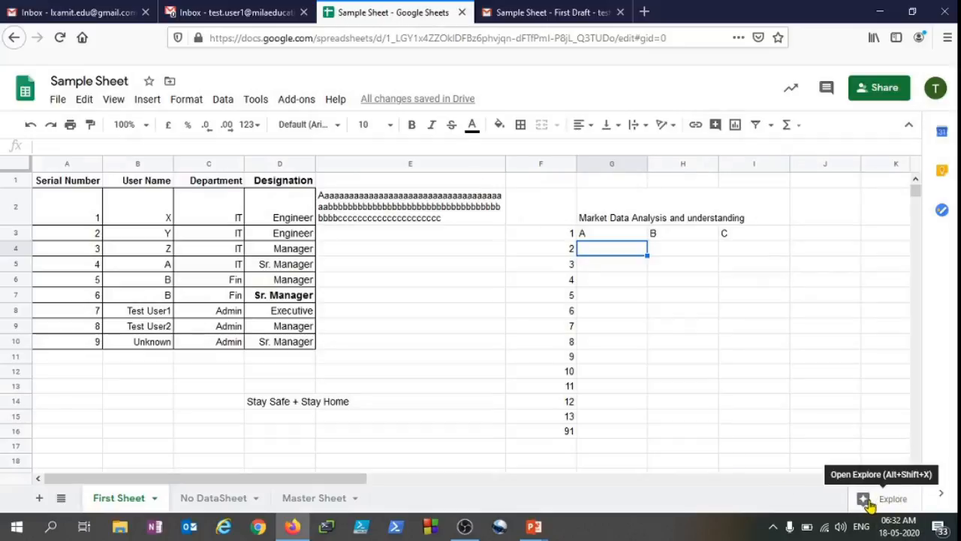
- Open Explore for A1:F16 and look through its suggested answers, formatting, pivot table and analysis charts
click(871, 502)
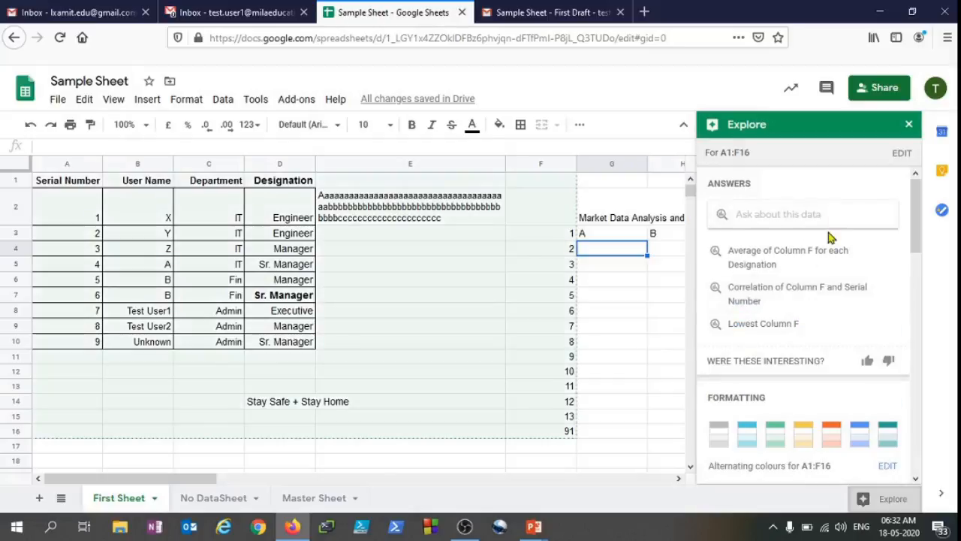
scroll(766, 364, down, 5)
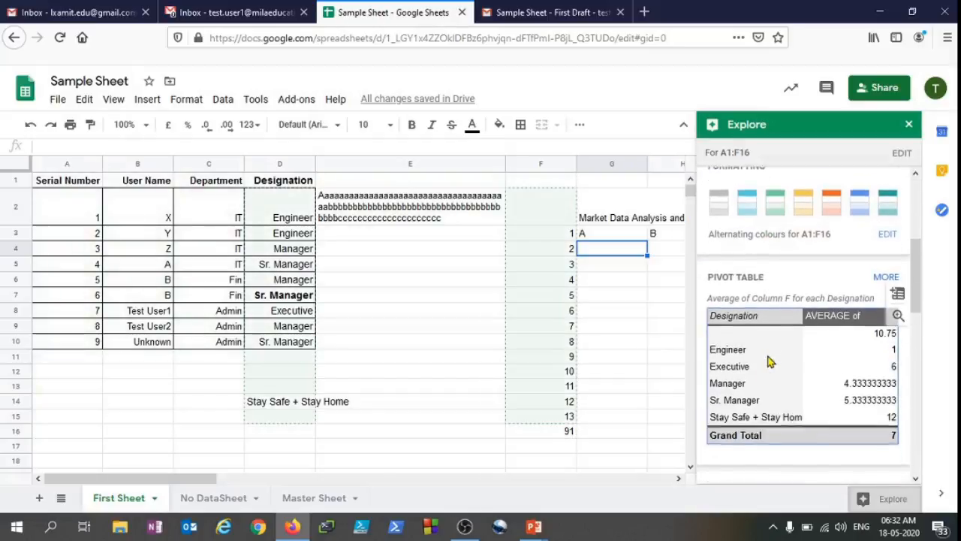
scroll(762, 323, down, 5)
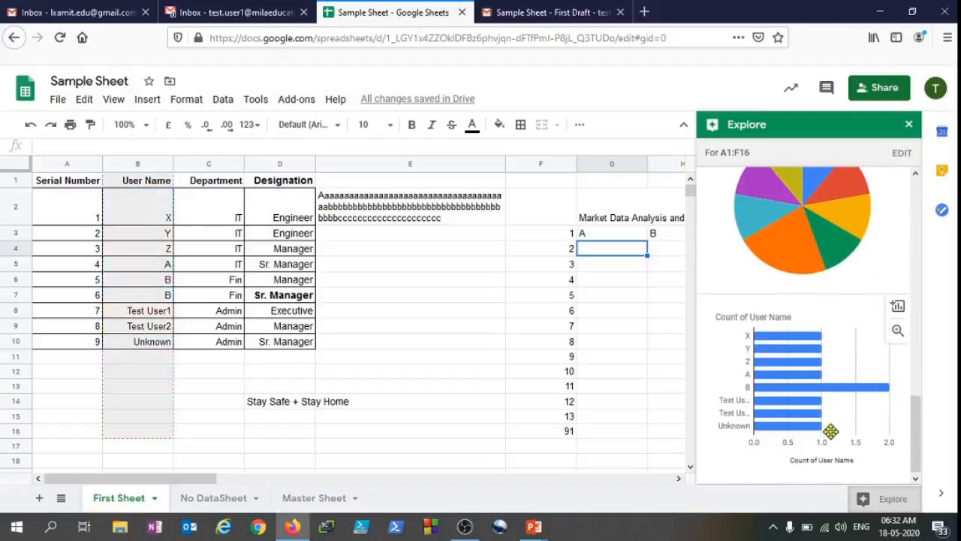
scroll(832, 428, up, 5)
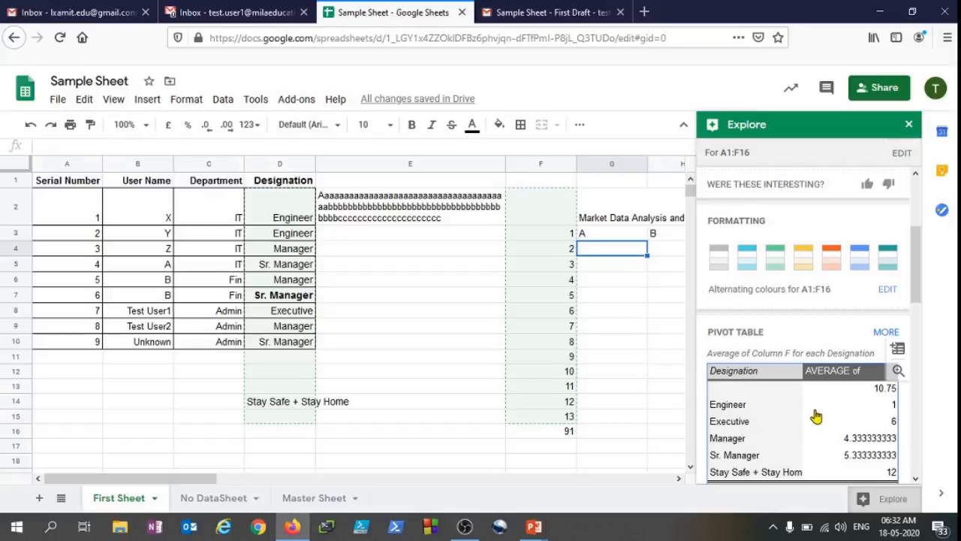
scroll(797, 340, down, 2)
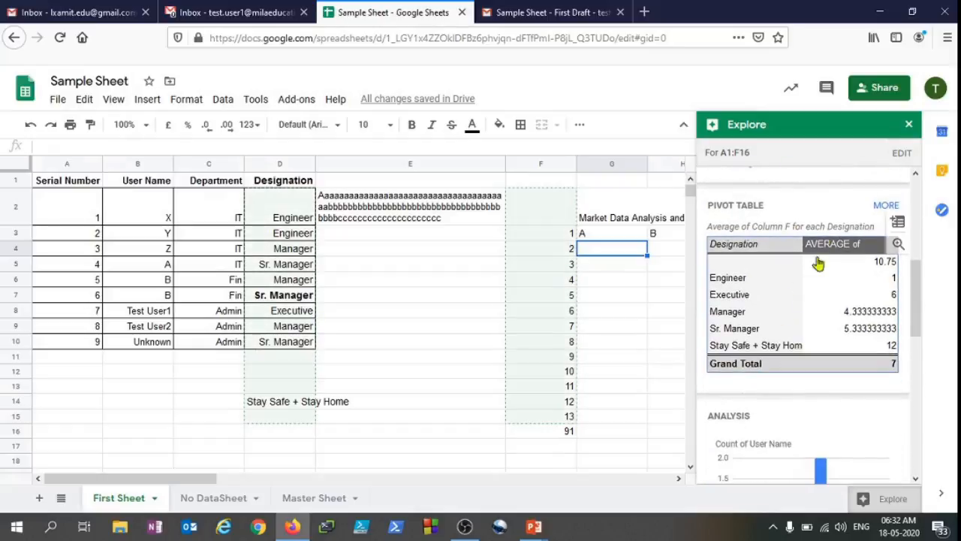
scroll(806, 301, up, 4)
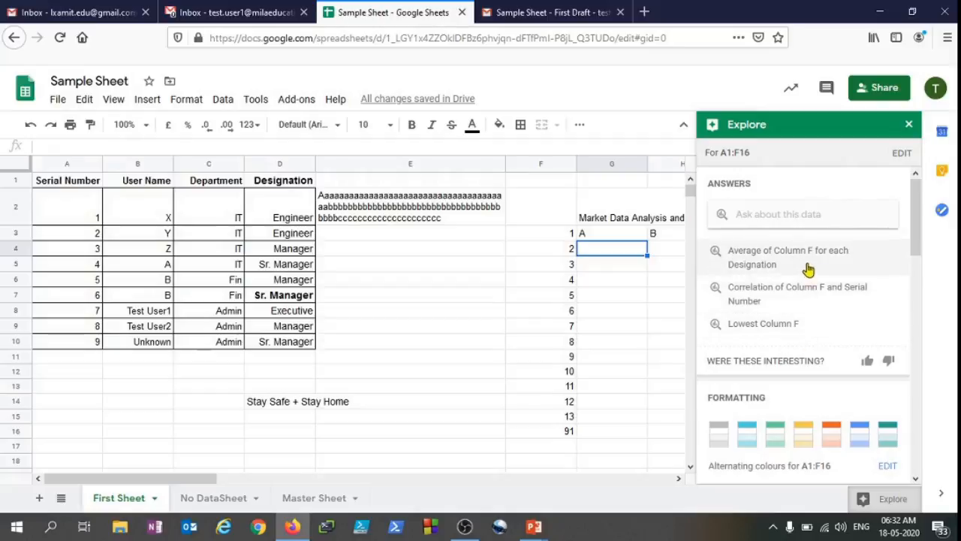
- Place Explore's suggested pie chart of User Name counts on the sheet beside the table, below row 3, and close Explore
scroll(809, 342, down, 8)
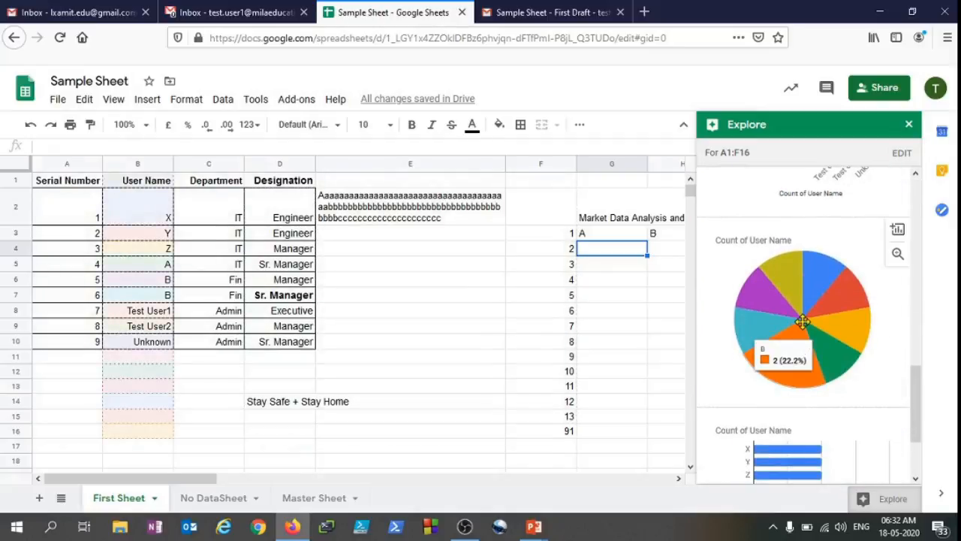
scroll(800, 336, down, 2)
scroll(800, 271, down, 5)
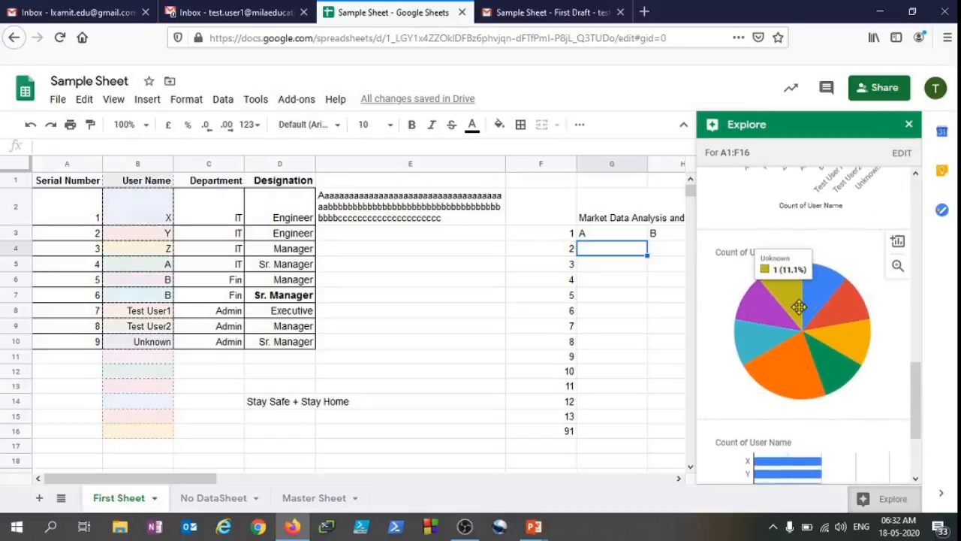
drag(815, 307, 877, 266)
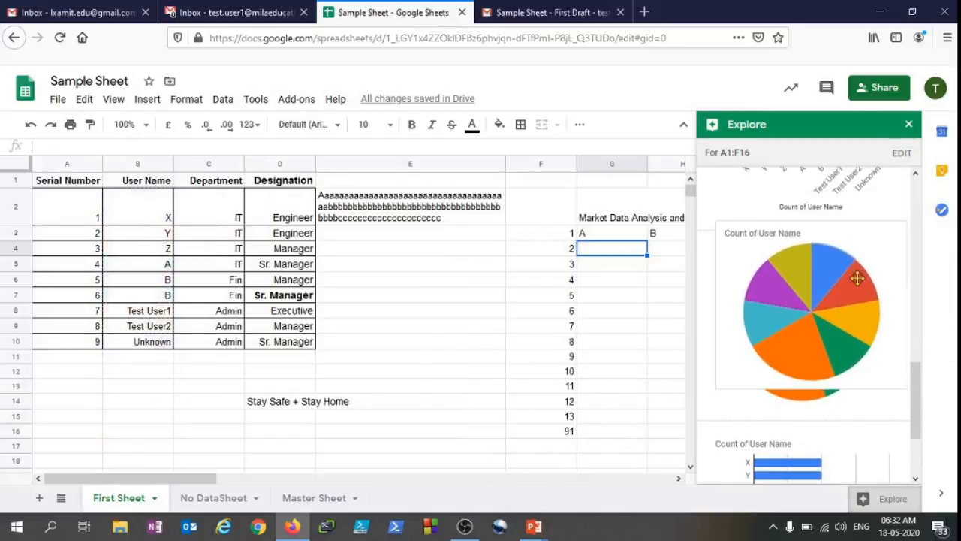
drag(828, 298, 484, 297)
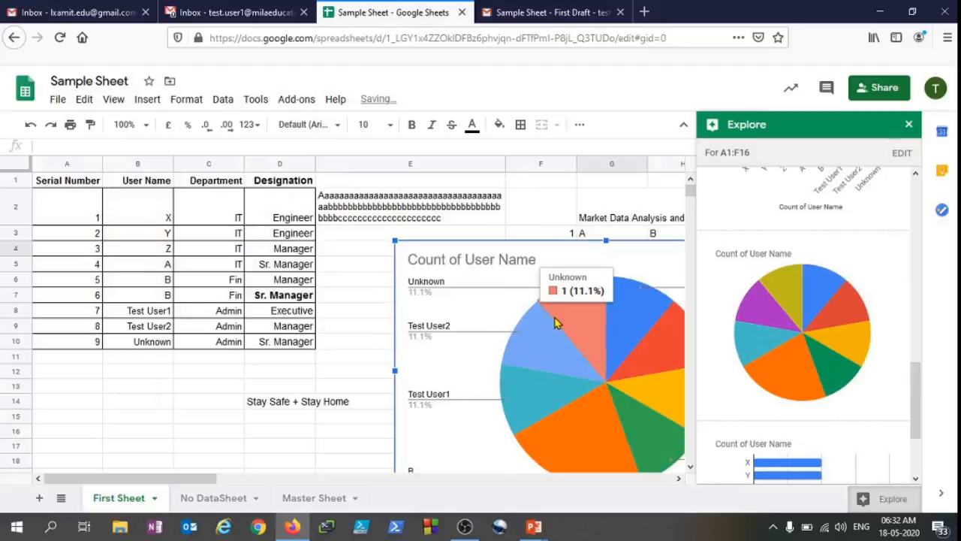
click(453, 234)
click(909, 123)
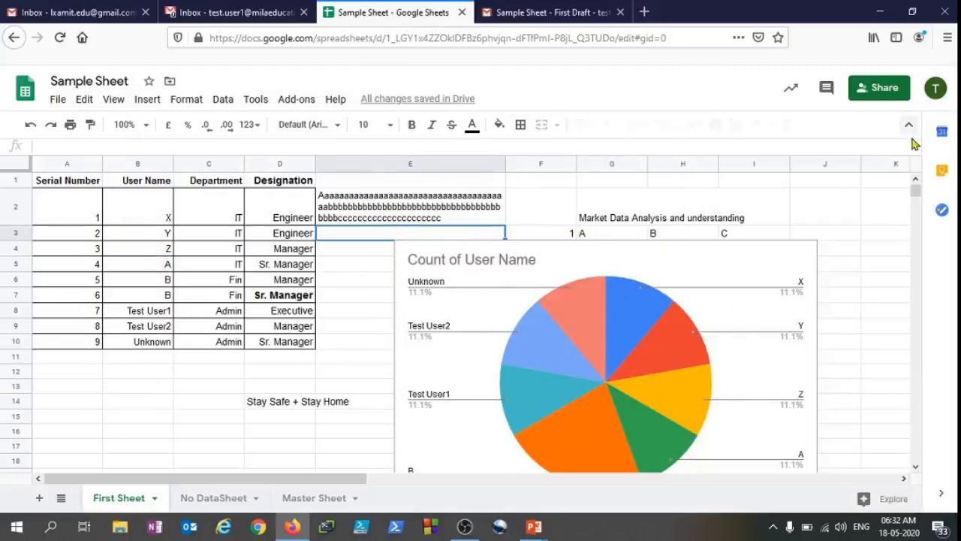
scroll(768, 315, down, 2)
scroll(768, 315, up, 2)
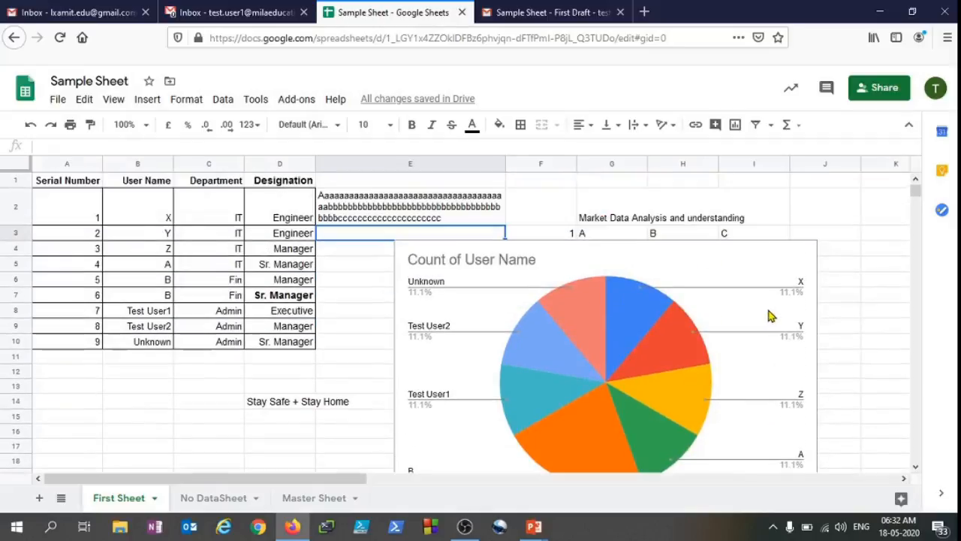
click(815, 245)
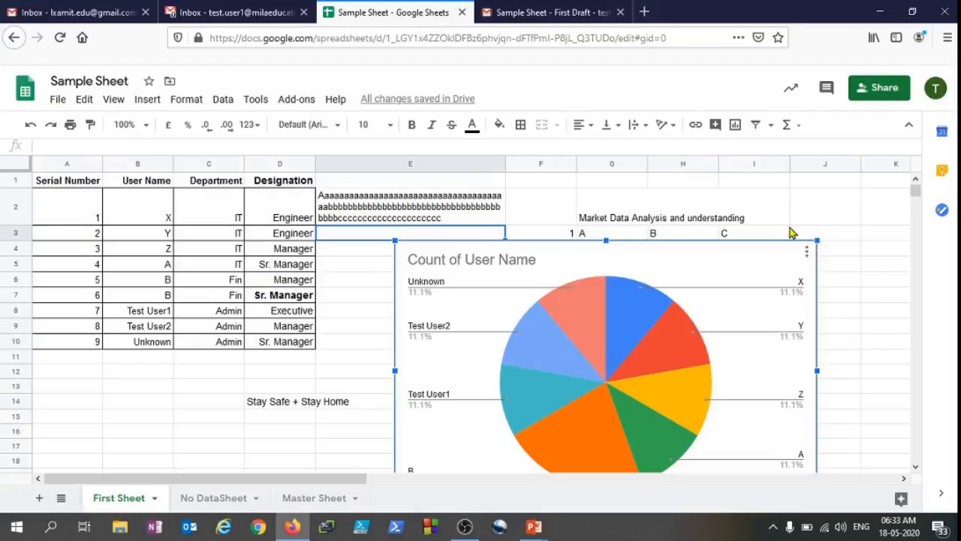
- Create a folder named Finance in My Drive and move the Sample Sheet file into it
click(170, 83)
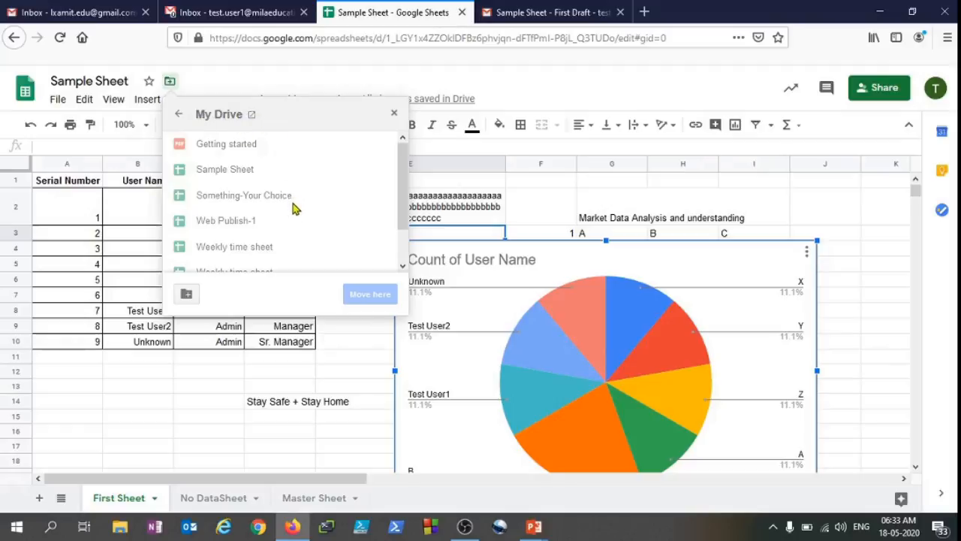
scroll(295, 208, down, 1)
scroll(294, 211, up, 1)
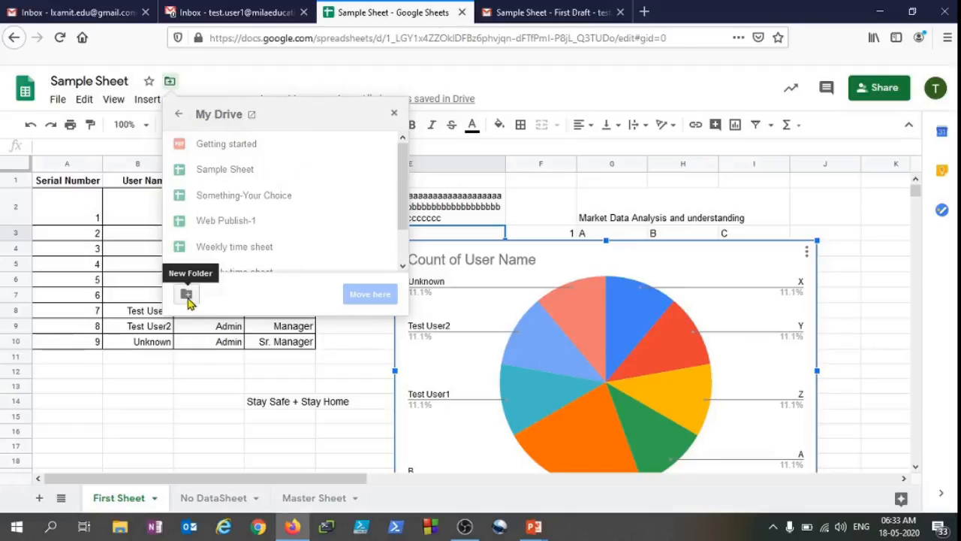
click(187, 295)
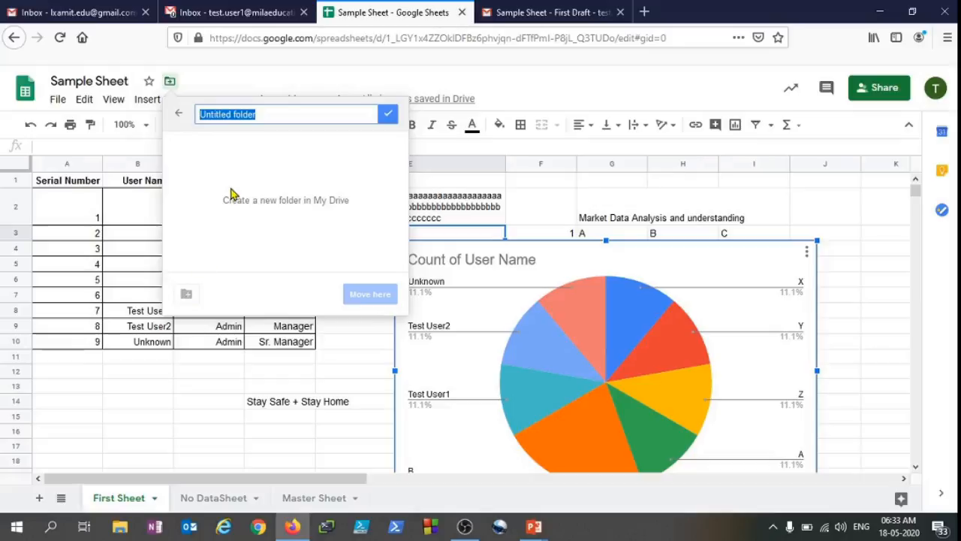
text(Finance)
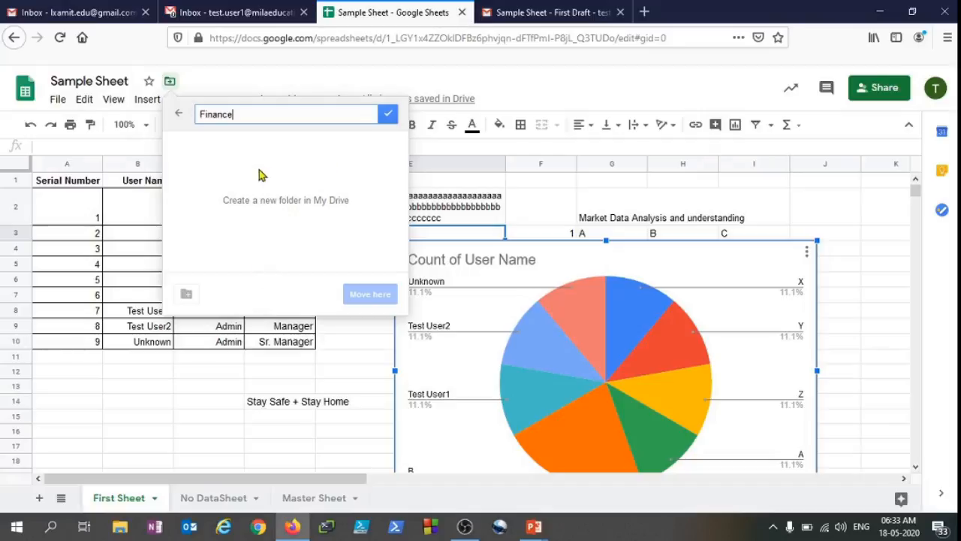
click(392, 118)
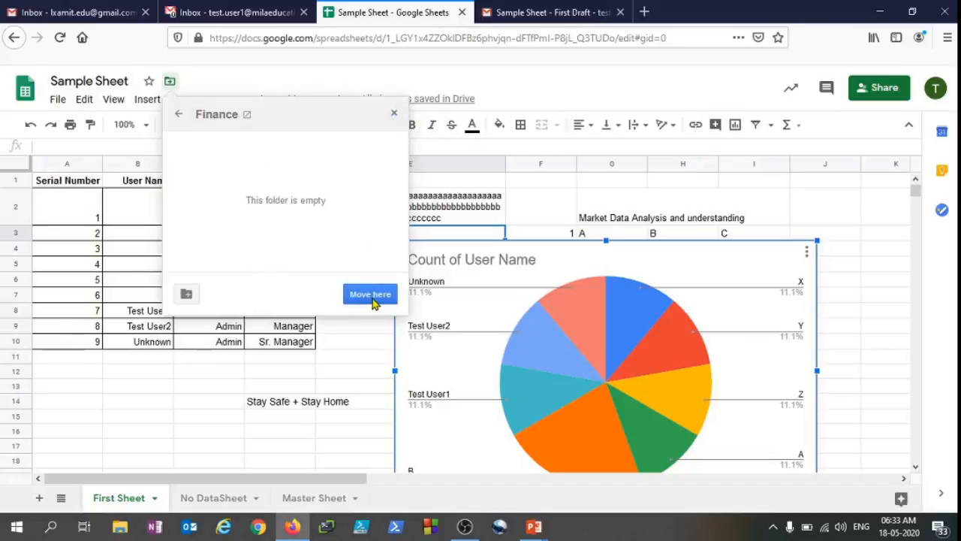
click(371, 294)
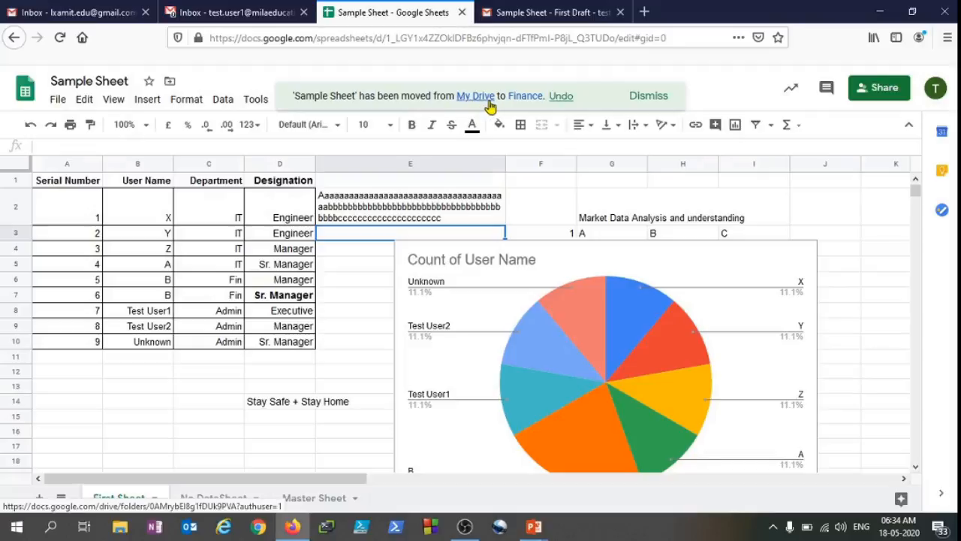
drag(300, 95, 452, 97)
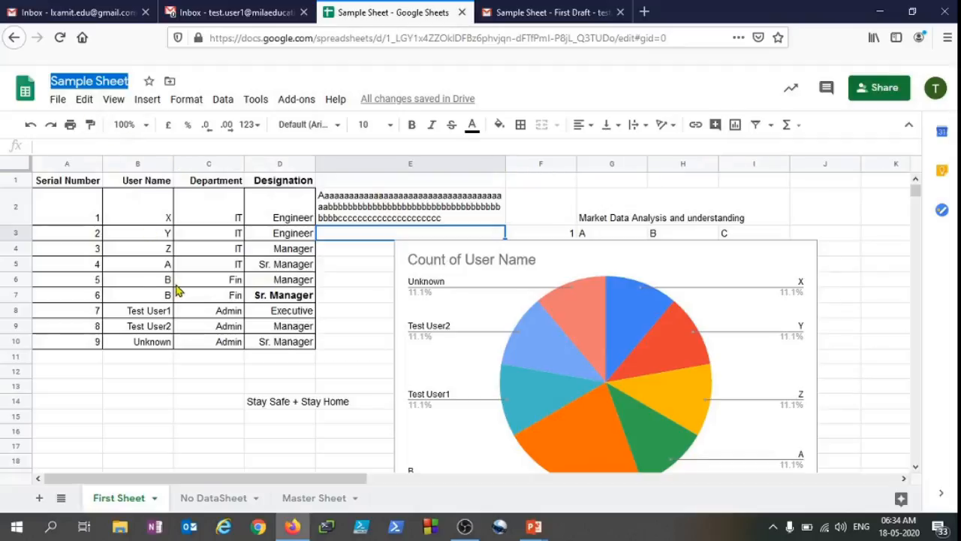
- Check the file's folder location, browse the contents of Finance and My Drive, and leave without moving the file
click(170, 83)
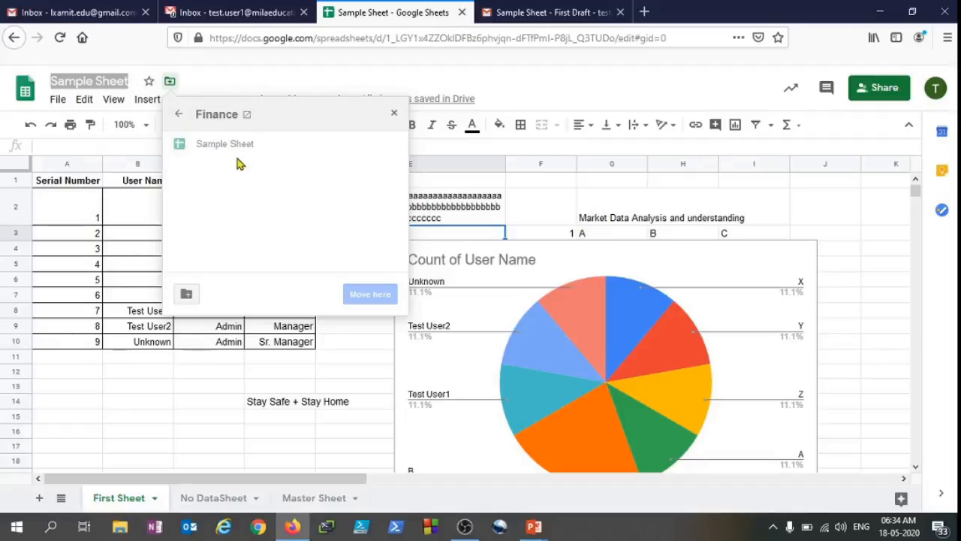
click(179, 117)
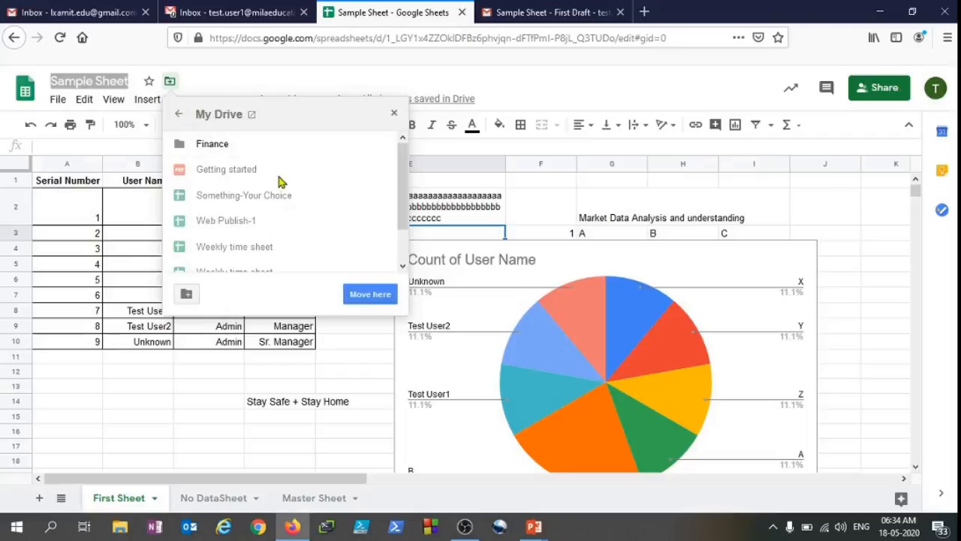
scroll(269, 183, down, 1)
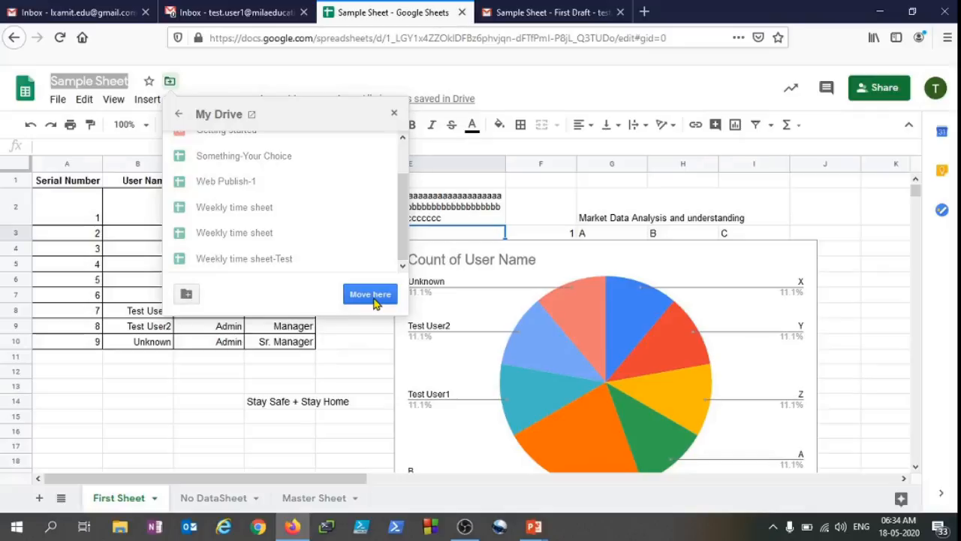
click(373, 411)
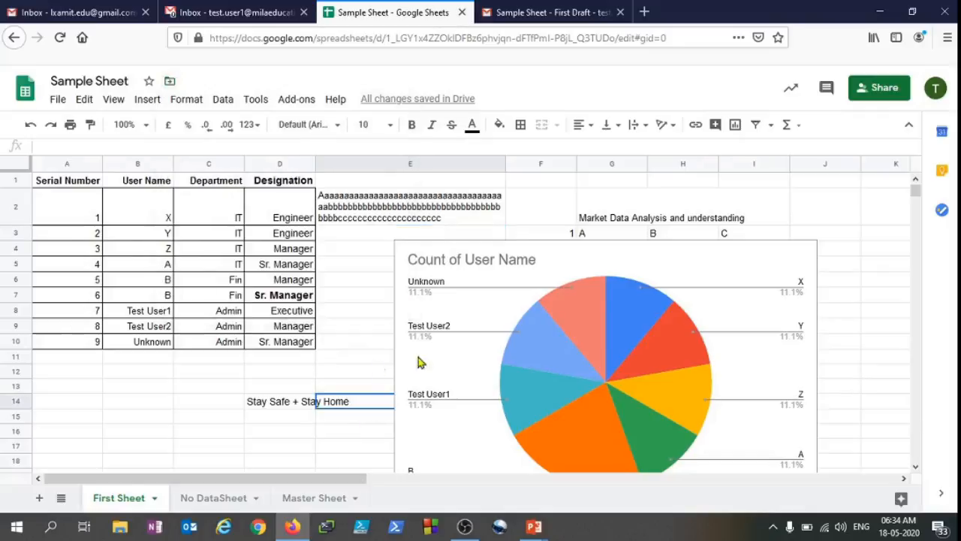